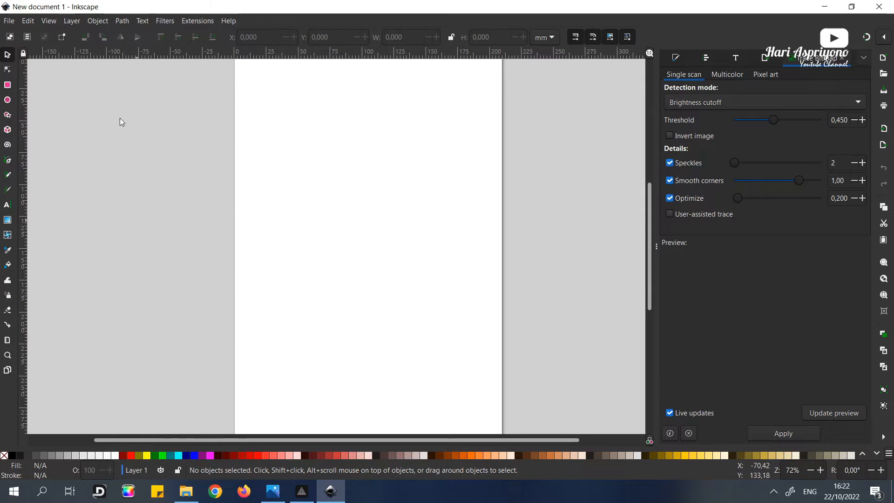
- Set the A4 page orientation to landscape in the document properties
{"action": "left_click", "coordinate": [10, 23]}
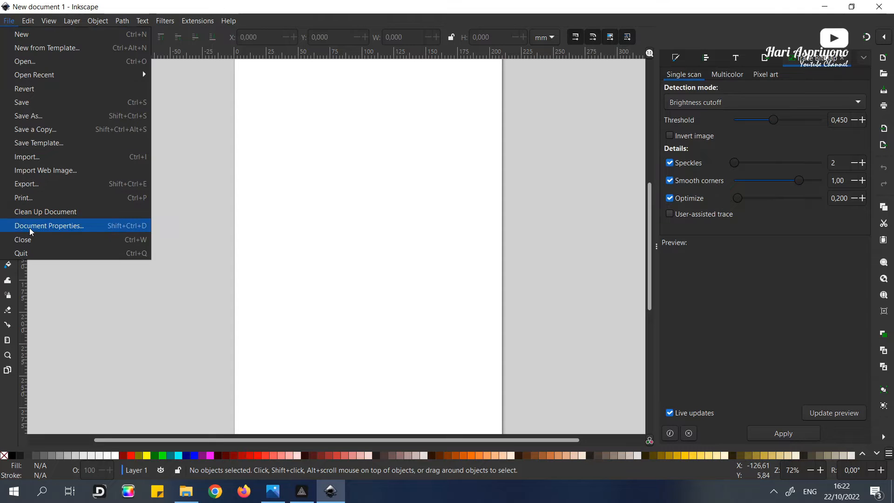
{"action": "key", "text": "Escape"}
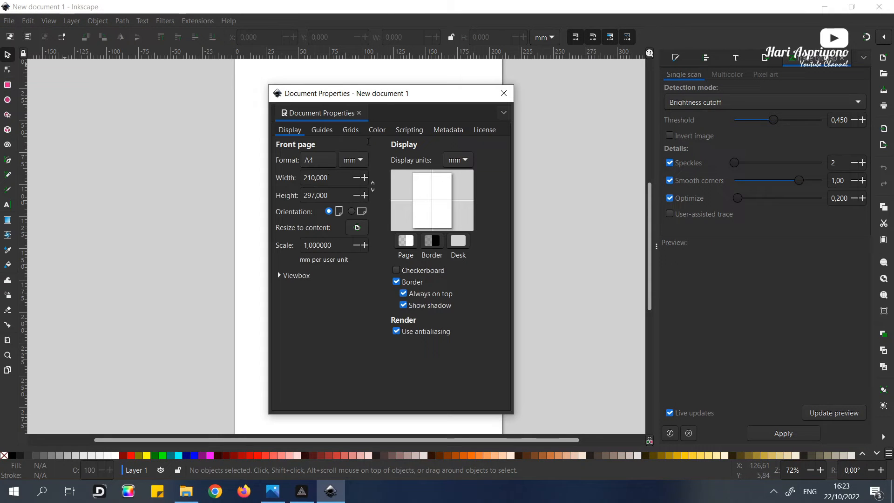
{"action": "left_click", "coordinate": [351, 212]}
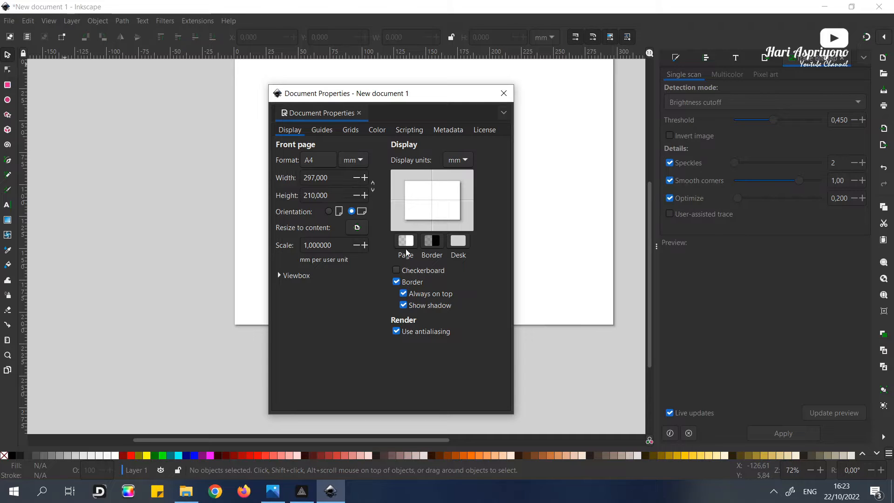
{"action": "left_click", "coordinate": [504, 97]}
{"action": "scroll", "coordinate": [560, 146], "scroll_direction": "up", "scroll_amount": 4}
{"action": "left_click_drag", "start_coordinate": [650, 223], "coordinate": [652, 232]}
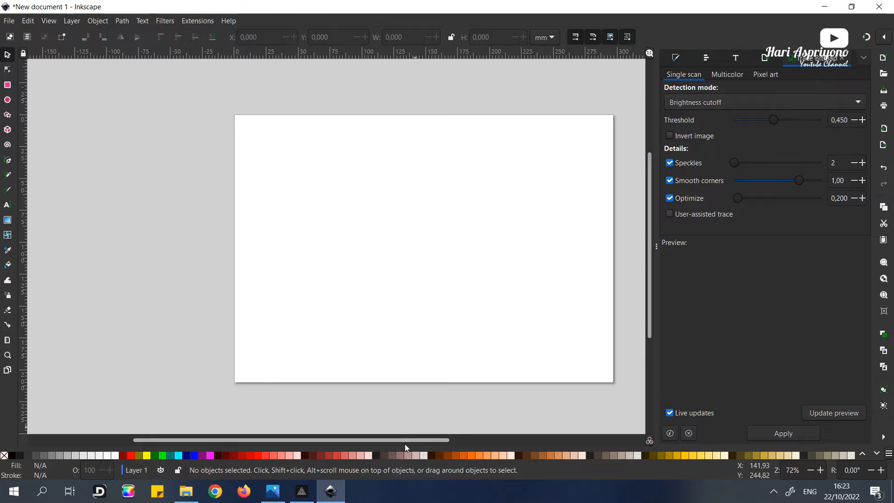
{"action": "left_click_drag", "start_coordinate": [406, 440], "coordinate": [437, 437]}
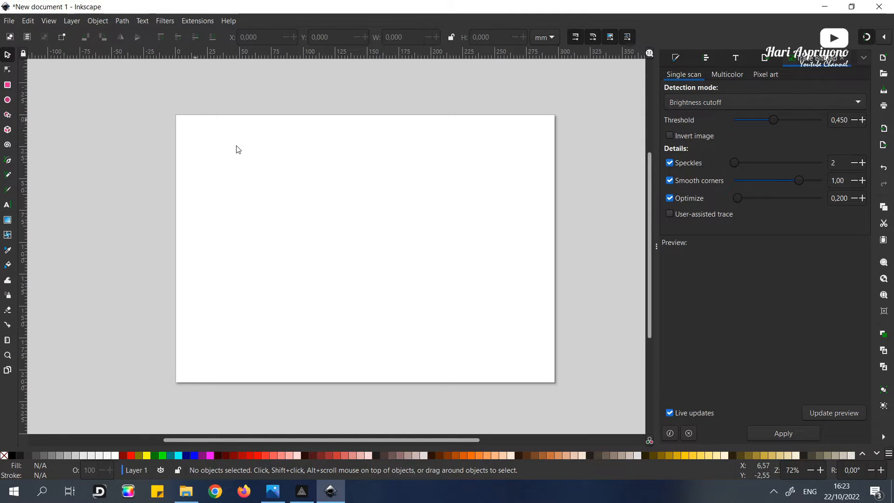
- Draw a rectangle covering the whole page, 297 × 210 mm
{"action": "left_click", "coordinate": [8, 86]}
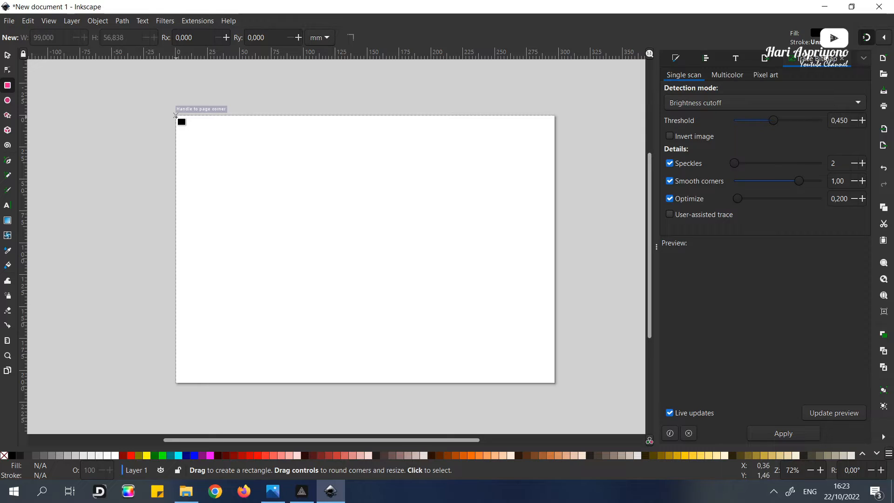
{"action": "mouse_move", "coordinate": [175, 116]}
{"action": "left_mouse_down"}
{"action": "mouse_move", "coordinate": [482, 214]}
{"action": "mouse_move", "coordinate": [552, 382]}
{"action": "left_mouse_up"}
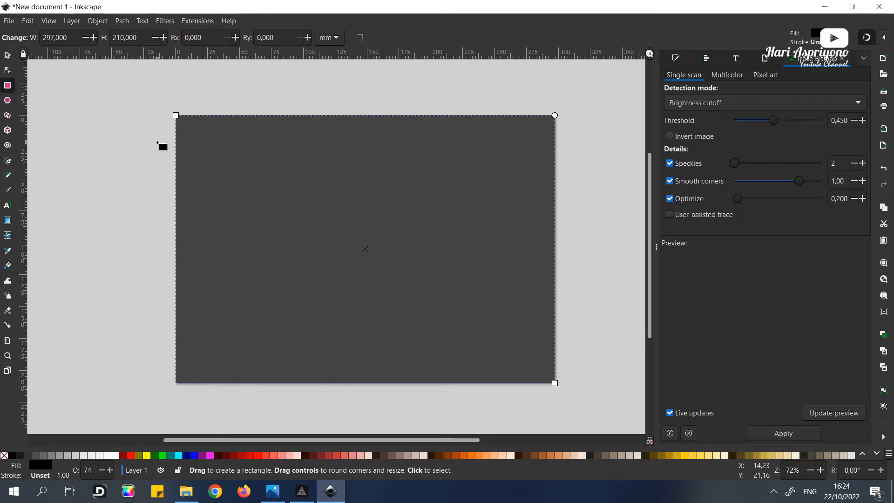
{"action": "left_click", "coordinate": [8, 57]}
{"action": "left_click", "coordinate": [371, 187]}
{"action": "left_click", "coordinate": [291, 104]}
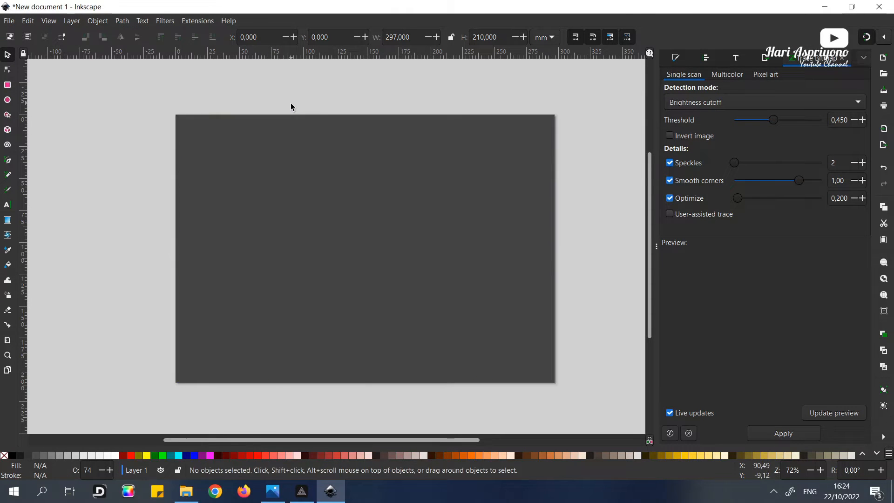
- Reduce the rectangle's width to one third, 99 mm, with the width and height proportions unlocked
{"action": "left_click", "coordinate": [307, 150]}
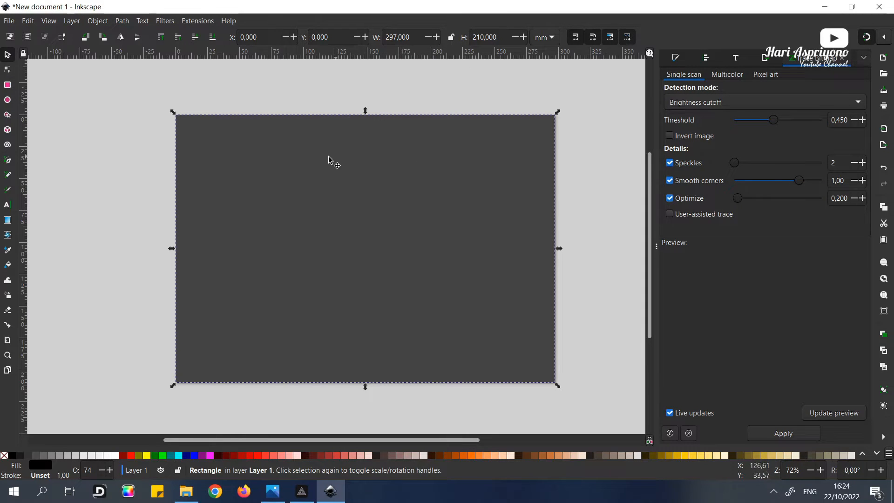
{"action": "left_click", "coordinate": [452, 41]}
{"action": "left_click", "coordinate": [452, 41]}
{"action": "left_click", "coordinate": [412, 38]}
{"action": "type", "text": "/3"}
{"action": "key", "text": "Return"}
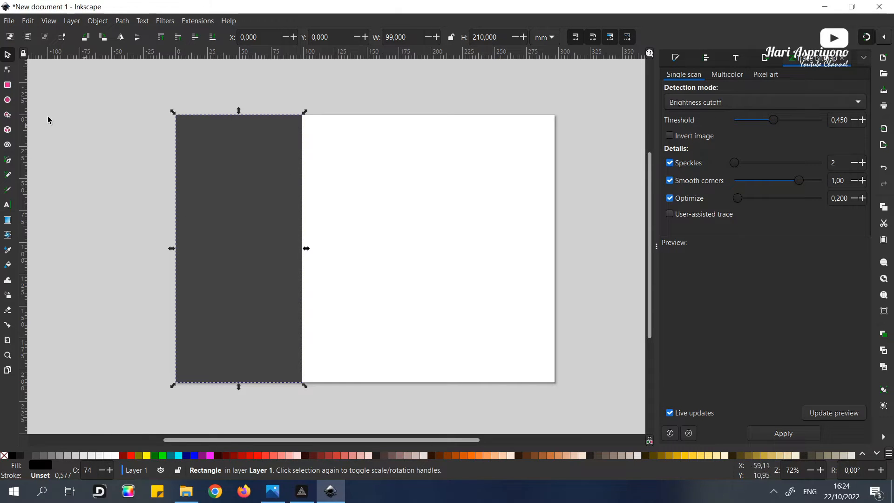
- Duplicate the 99 mm panel twice and place the copies edge to edge across the middle and right thirds of the page
{"action": "right_click", "coordinate": [242, 162]}
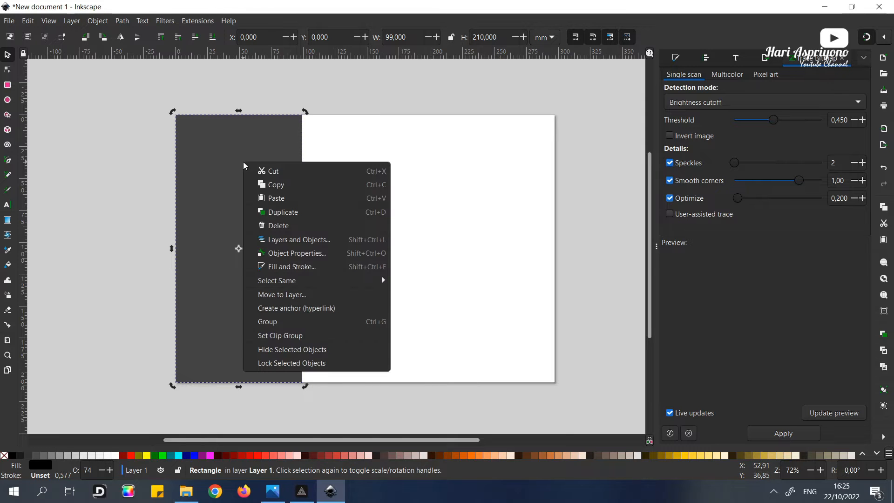
{"action": "left_click", "coordinate": [289, 213]}
{"action": "left_click_drag", "start_coordinate": [238, 190], "coordinate": [376, 192]}
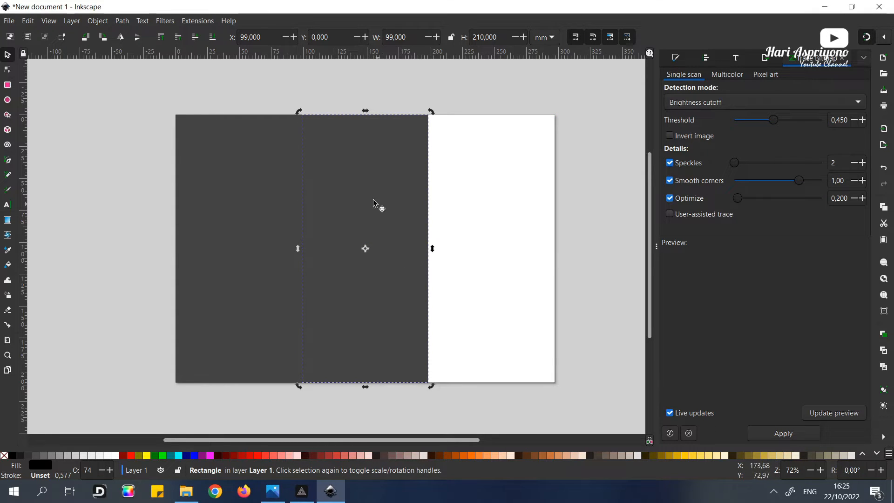
{"action": "key", "text": "ctrl"}
{"action": "right_click", "coordinate": [378, 186]}
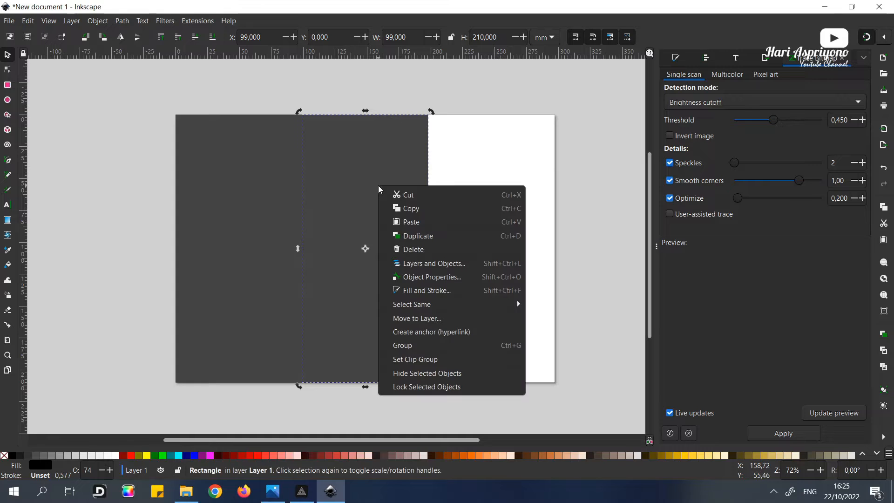
{"action": "left_click", "coordinate": [443, 235]}
{"action": "left_click_drag", "start_coordinate": [365, 197], "coordinate": [501, 201]}
{"action": "left_click", "coordinate": [581, 261]}
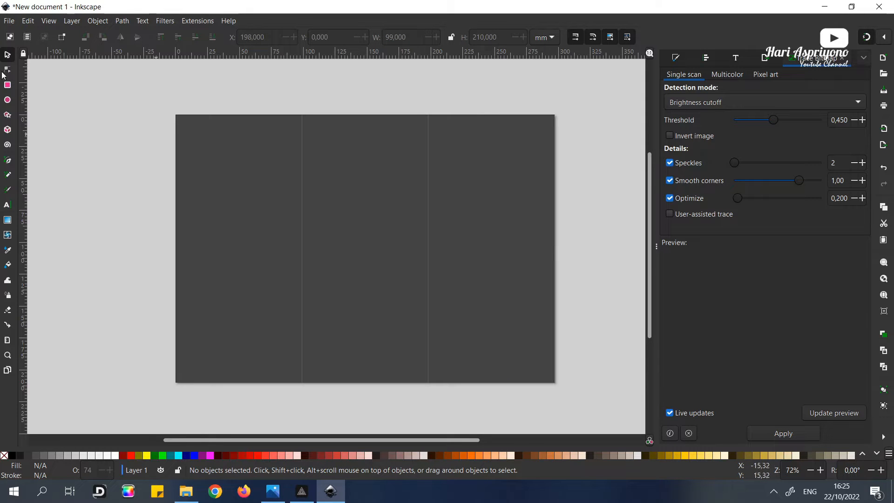
- Remove the stroke paint from all three panel rectangles
{"action": "mouse_move", "coordinate": [122, 95]}
{"action": "left_mouse_down"}
{"action": "mouse_move", "coordinate": [556, 365]}
{"action": "mouse_move", "coordinate": [573, 394]}
{"action": "left_mouse_up"}
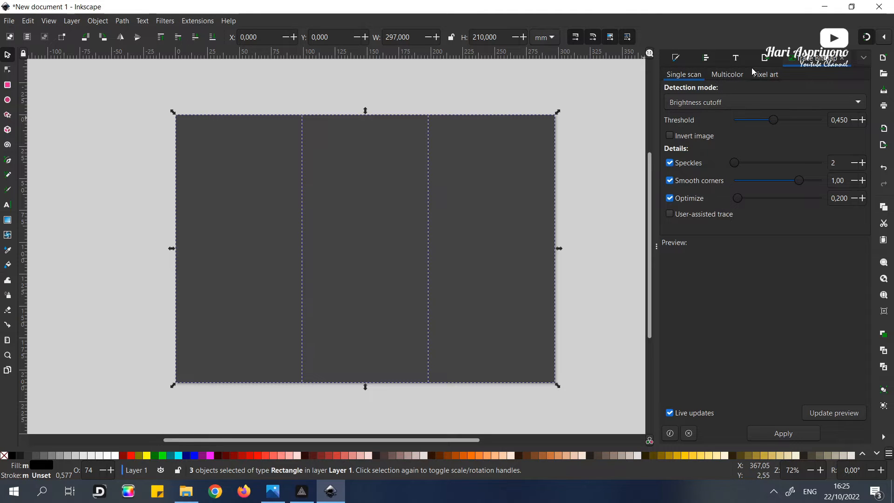
{"action": "left_click", "coordinate": [677, 58]}
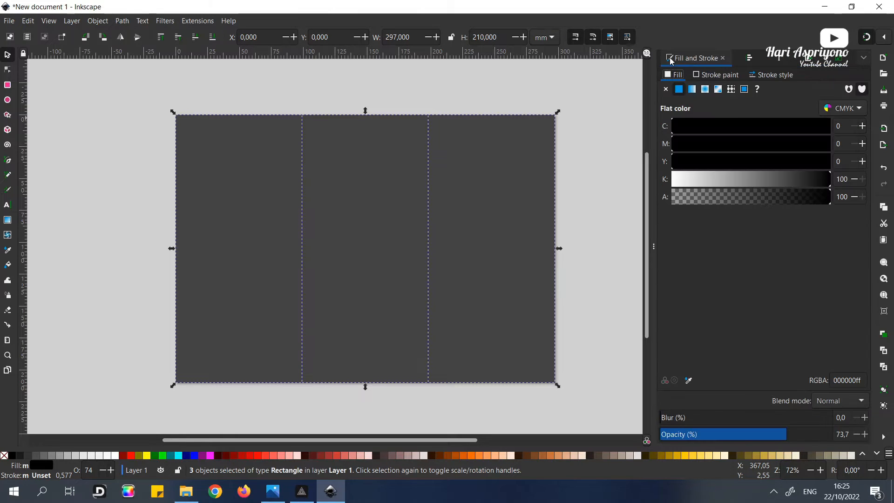
{"action": "left_click", "coordinate": [762, 79]}
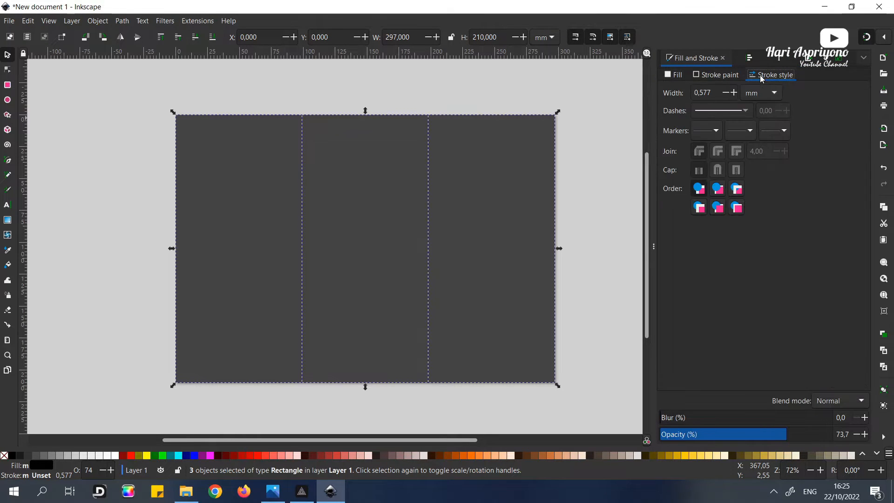
{"action": "left_click", "coordinate": [715, 75]}
{"action": "left_click", "coordinate": [668, 92]}
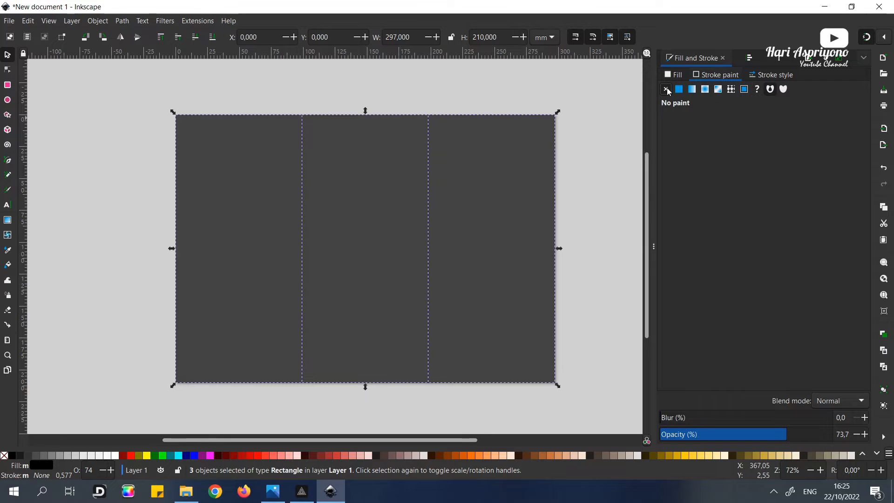
{"action": "left_click", "coordinate": [108, 117]}
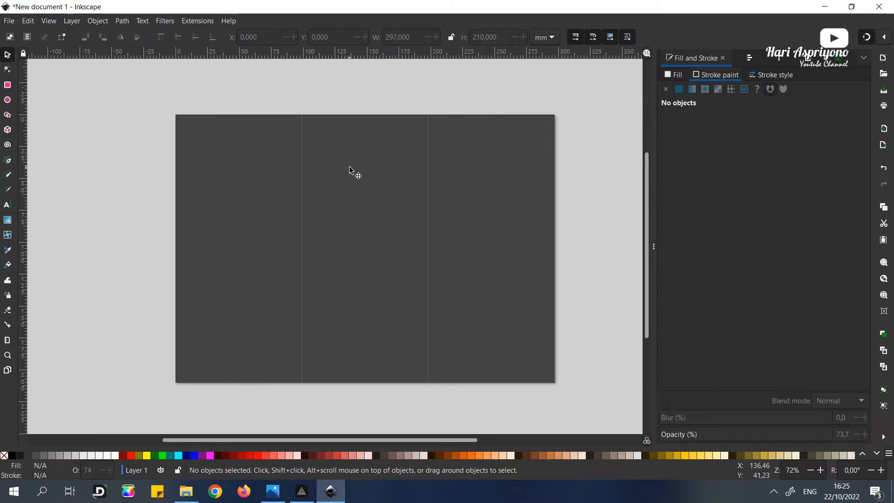
- Fill the left and right panels with white
{"action": "left_click", "coordinate": [255, 194]}
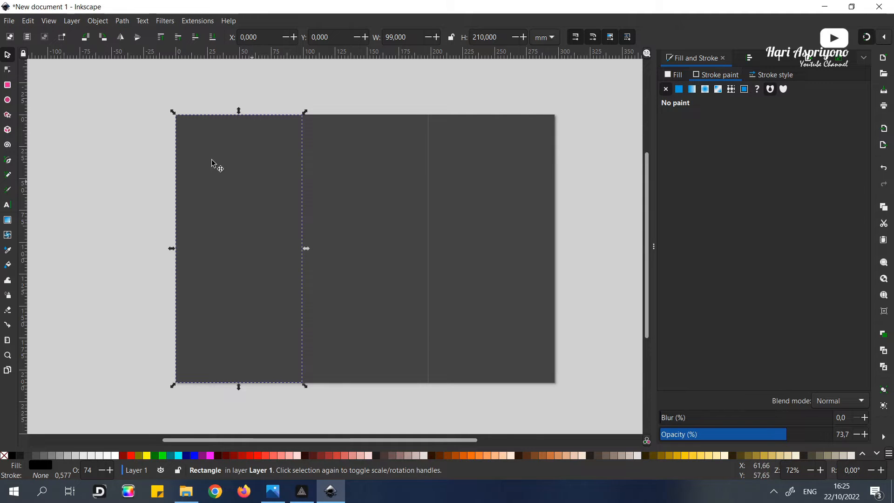
{"action": "left_click", "coordinate": [116, 456]}
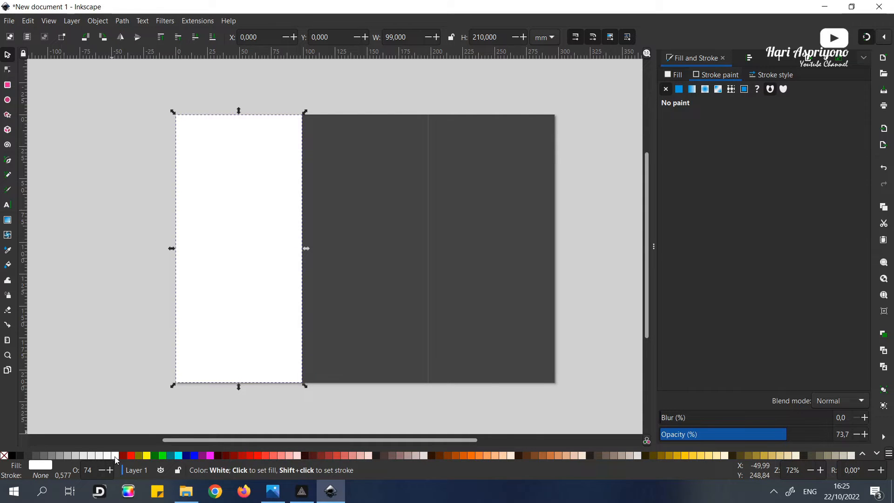
{"action": "left_click", "coordinate": [485, 209]}
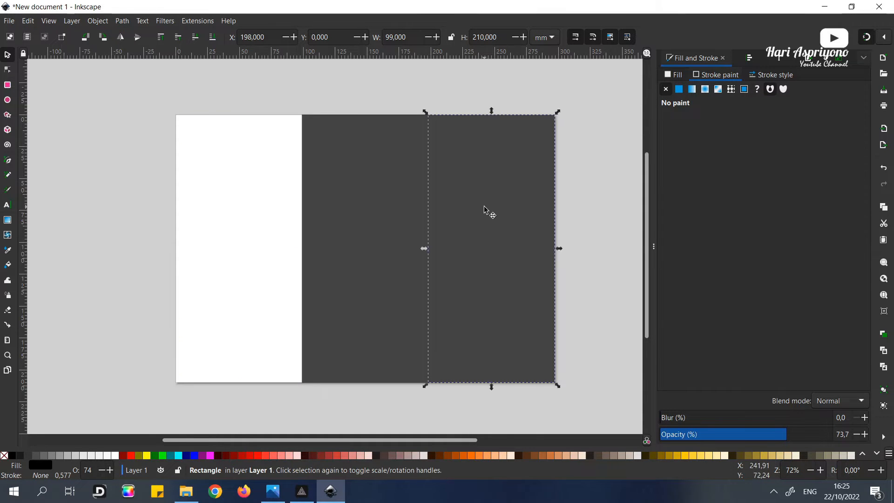
{"action": "left_click", "coordinate": [116, 456]}
{"action": "left_click", "coordinate": [456, 88]}
- Fill the middle panel with teal and set the yellow component of its CMYK fill to 5
{"action": "left_click", "coordinate": [372, 182]}
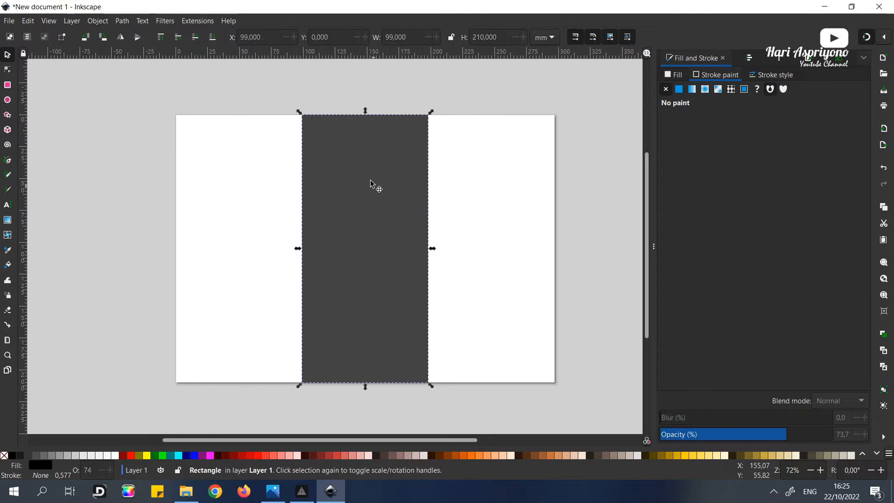
{"action": "left_click", "coordinate": [171, 456]}
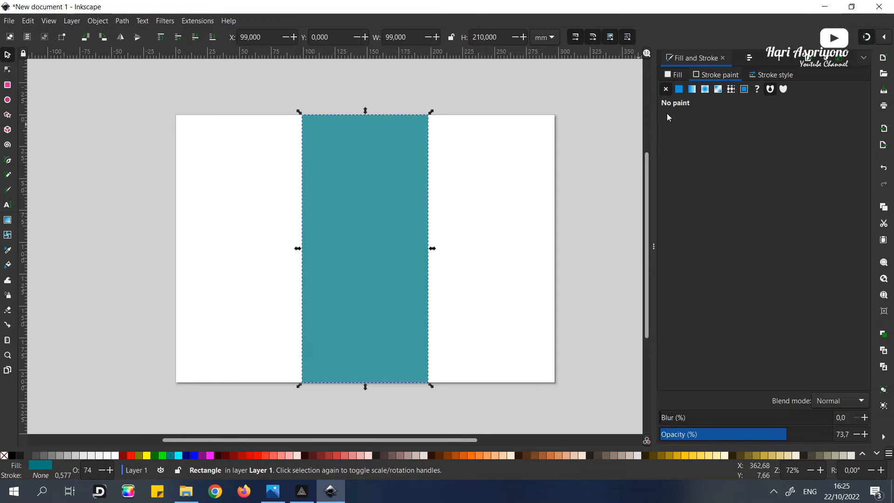
{"action": "left_click", "coordinate": [674, 75]}
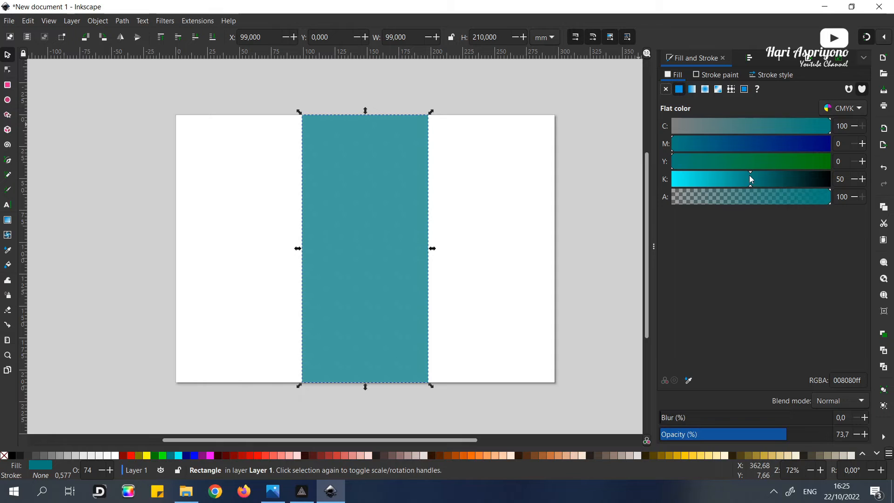
{"action": "left_click", "coordinate": [681, 164]}
{"action": "left_click_drag", "start_coordinate": [682, 167], "coordinate": [679, 167]}
{"action": "left_click", "coordinate": [258, 75]}
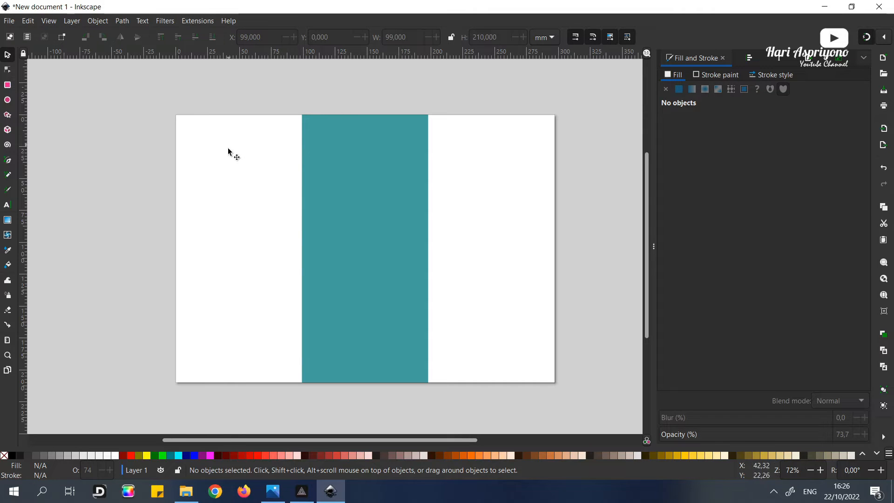
- Draw a rectangle about 121 × 46 mm from the page's upper-left corner and set its opacity to 78.1%
{"action": "left_click", "coordinate": [8, 86]}
{"action": "mouse_move", "coordinate": [176, 116]}
{"action": "left_mouse_down"}
{"action": "mouse_move", "coordinate": [332, 149]}
{"action": "mouse_move", "coordinate": [332, 185]}
{"action": "mouse_move", "coordinate": [330, 175]}
{"action": "left_mouse_up"}
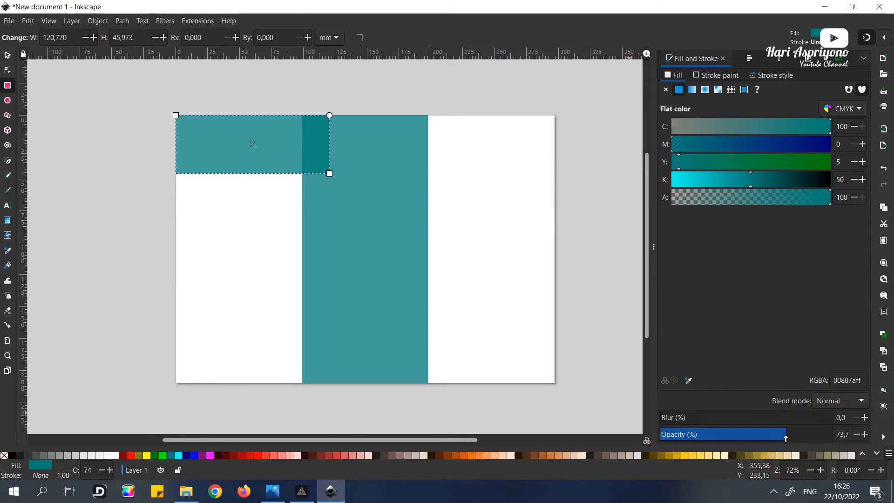
{"action": "mouse_move", "coordinate": [801, 436]}
{"action": "left_mouse_down"}
{"action": "mouse_move", "coordinate": [829, 435]}
{"action": "mouse_move", "coordinate": [773, 435]}
{"action": "mouse_move", "coordinate": [829, 435]}
{"action": "mouse_move", "coordinate": [780, 436]}
{"action": "mouse_move", "coordinate": [794, 435]}
{"action": "left_mouse_up"}
- Convert the new rectangle to a path and reshape it by deleting its lower-right node and bending the resulting edge into an outward curve
{"action": "left_click", "coordinate": [124, 22]}
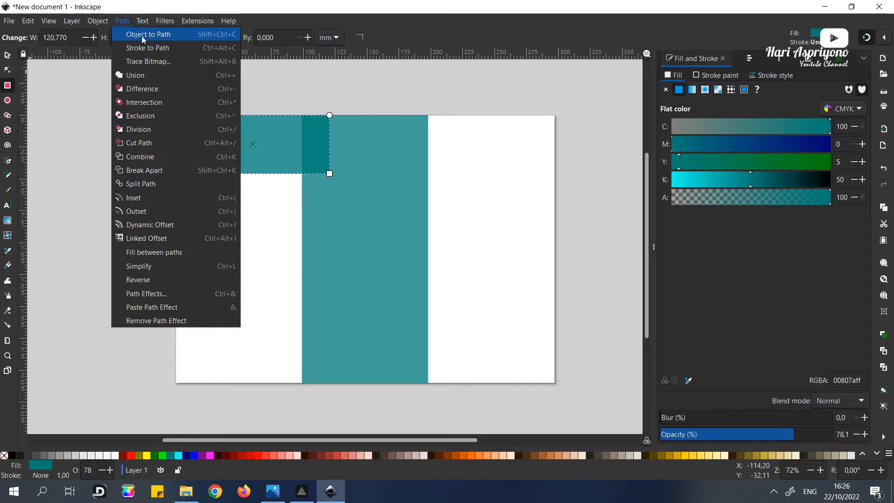
{"action": "left_click", "coordinate": [142, 35]}
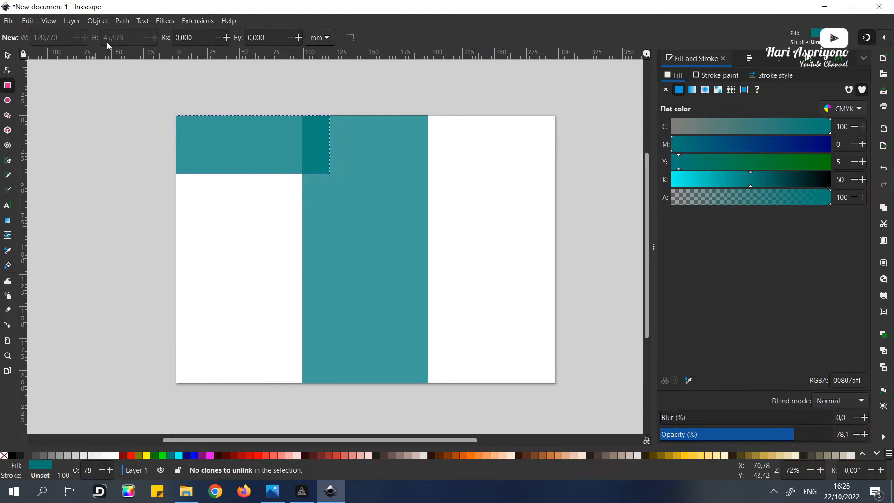
{"action": "left_click", "coordinate": [8, 71]}
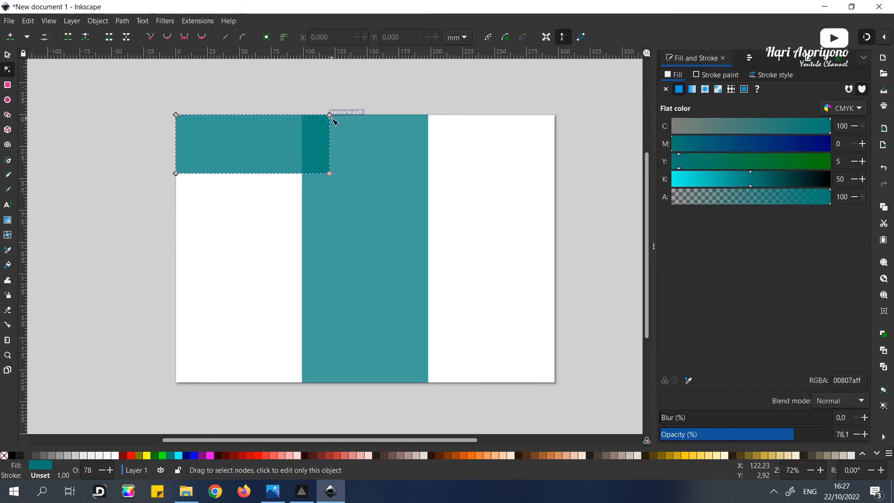
{"action": "left_click", "coordinate": [330, 174]}
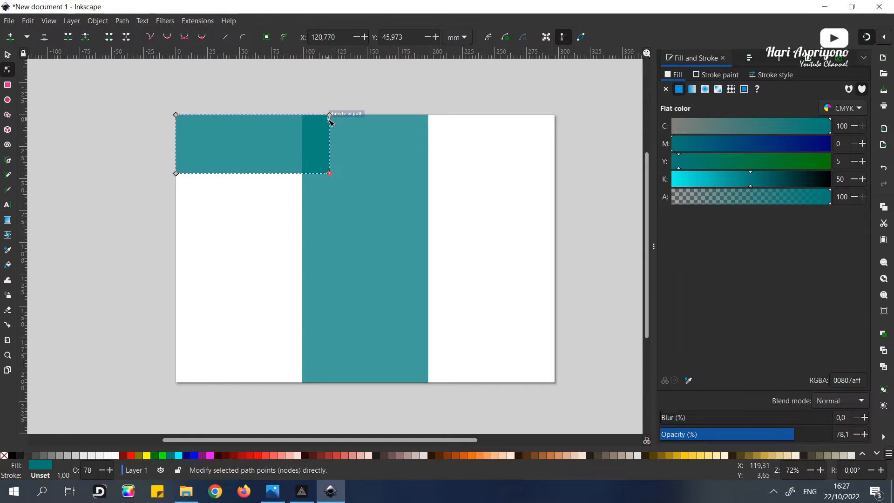
{"action": "mouse_move", "coordinate": [331, 175]}
{"action": "left_mouse_down"}
{"action": "mouse_move", "coordinate": [303, 176]}
{"action": "mouse_move", "coordinate": [315, 175]}
{"action": "mouse_move", "coordinate": [273, 160]}
{"action": "mouse_move", "coordinate": [329, 174]}
{"action": "left_mouse_up"}
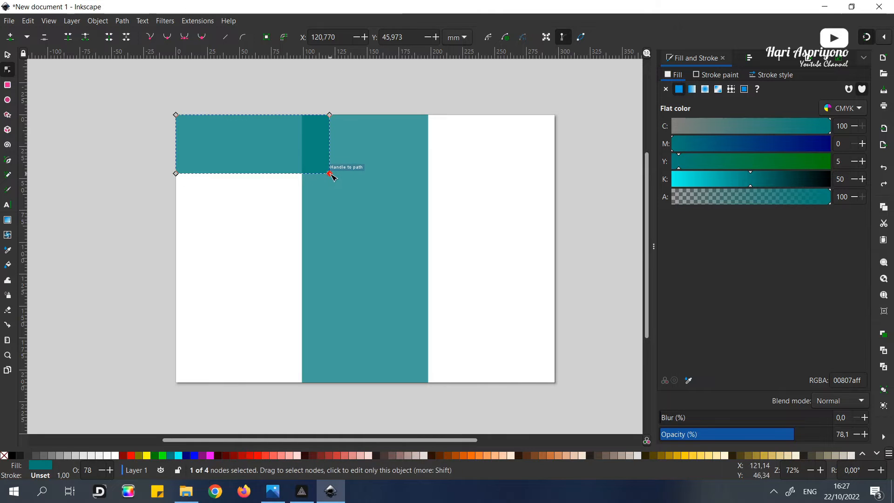
{"action": "left_click", "coordinate": [45, 39]}
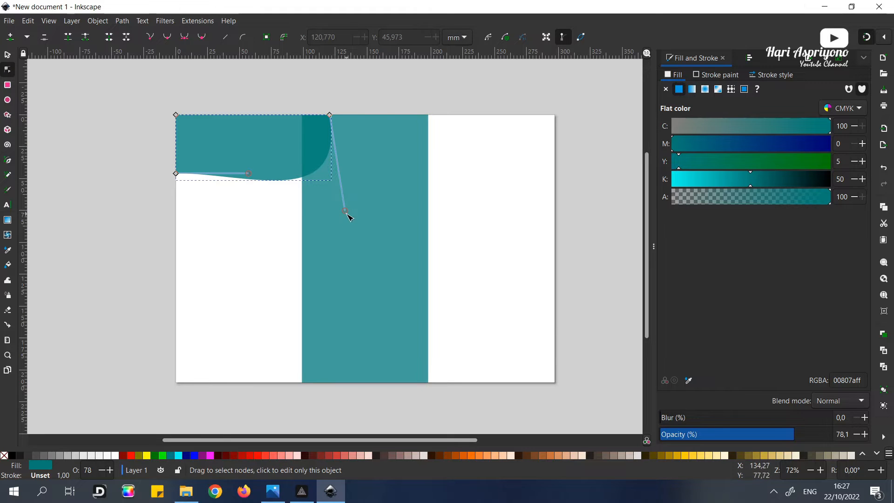
{"action": "left_click_drag", "start_coordinate": [345, 211], "coordinate": [249, 172]}
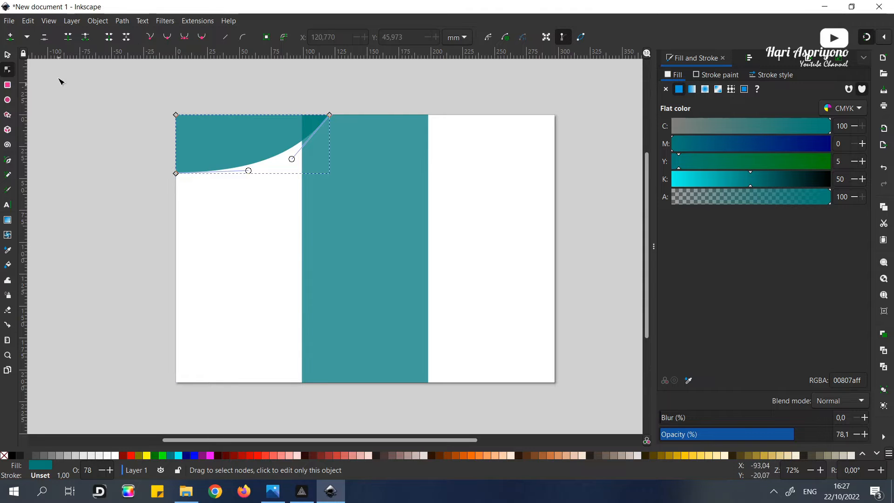
{"action": "left_click", "coordinate": [7, 55]}
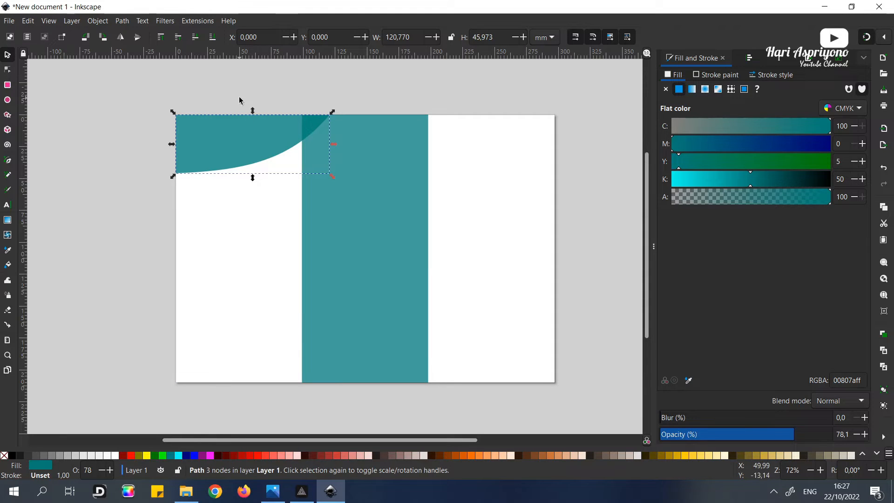
- Widen the curved corner shape to about 126 mm and set its opacity to 100%
{"action": "left_click", "coordinate": [215, 181]}
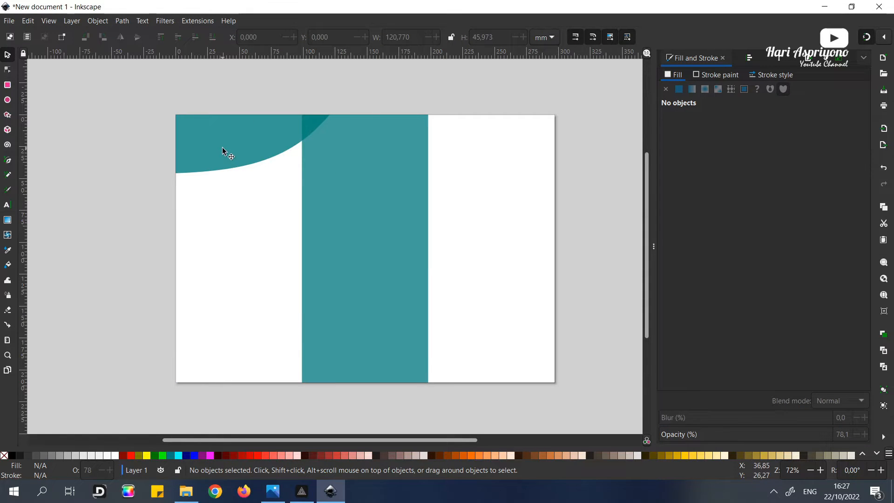
{"action": "left_click", "coordinate": [283, 151]}
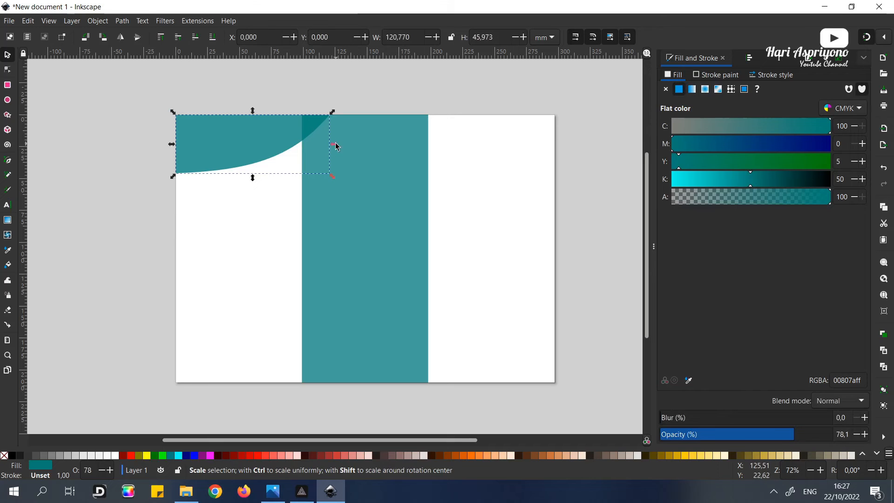
{"action": "left_click_drag", "start_coordinate": [336, 145], "coordinate": [342, 144]}
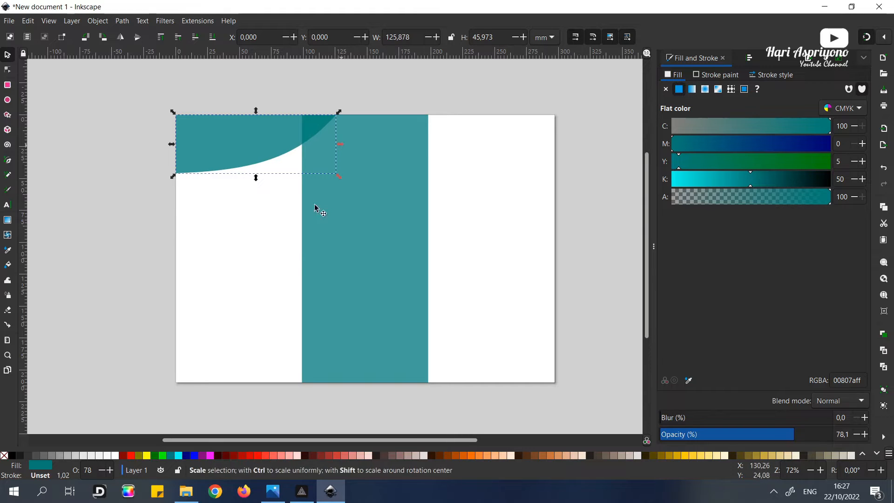
{"action": "scroll", "coordinate": [390, 251], "scroll_direction": "up", "scroll_amount": 1}
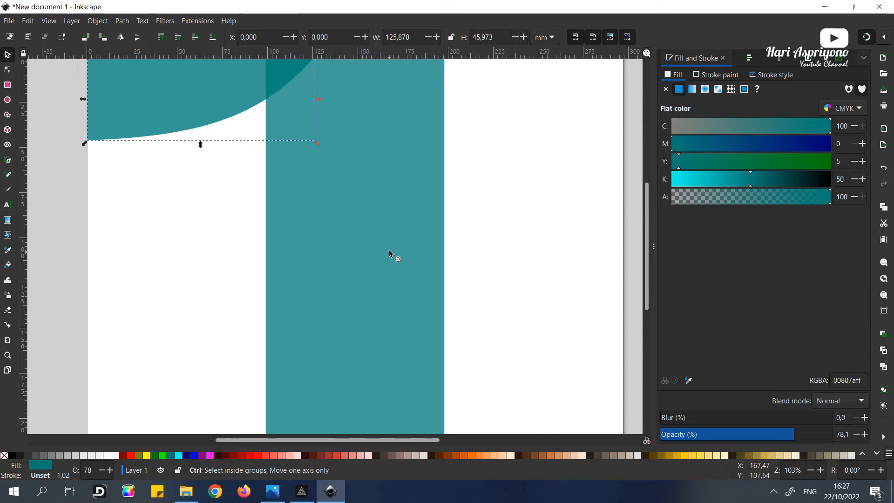
{"action": "left_click_drag", "start_coordinate": [646, 212], "coordinate": [648, 202]}
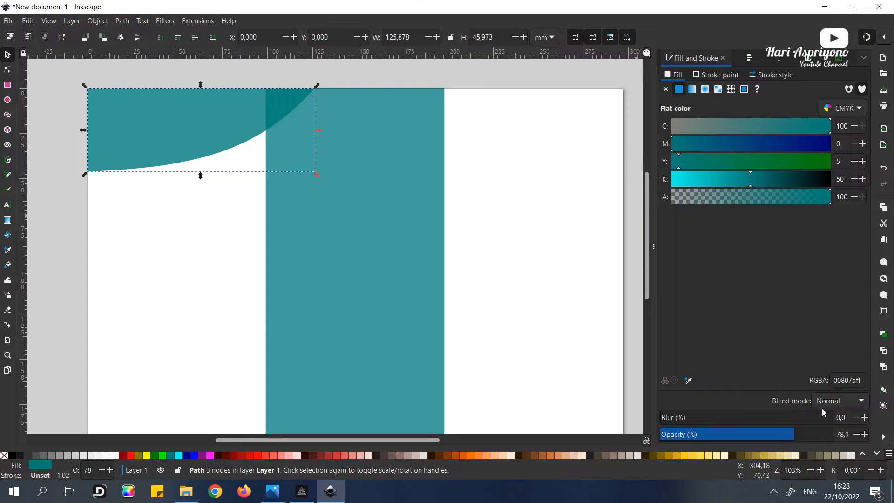
{"action": "left_click_drag", "start_coordinate": [792, 433], "coordinate": [844, 438]}
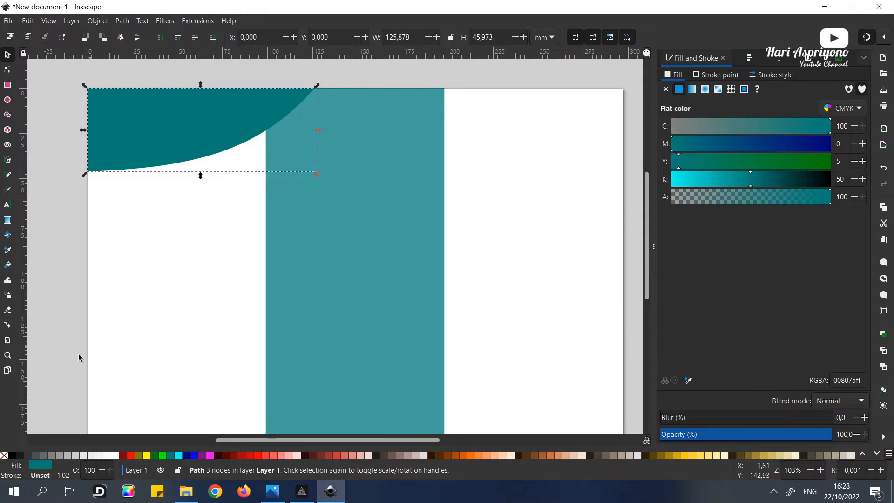
- Apply a linear gradient across the curved shape from its left edge to its right edge, with an orange ff6600 end stop
{"action": "left_click", "coordinate": [11, 223]}
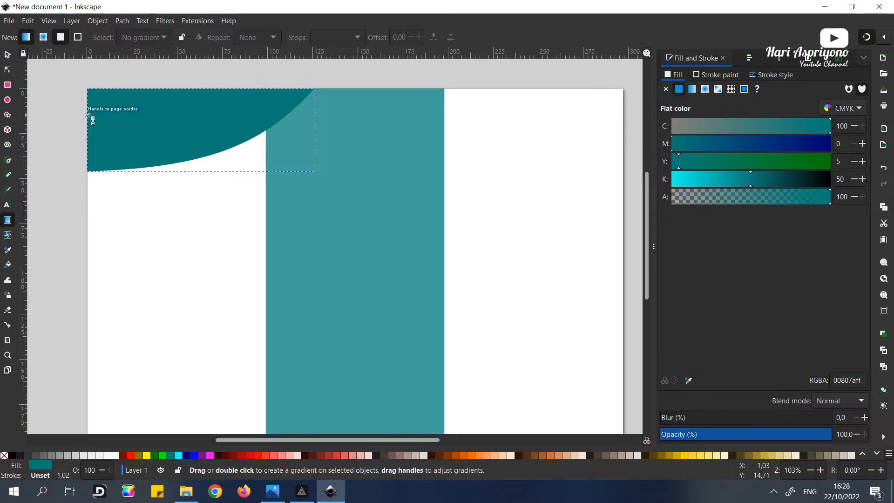
{"action": "left_click_drag", "start_coordinate": [87, 115], "coordinate": [315, 131]}
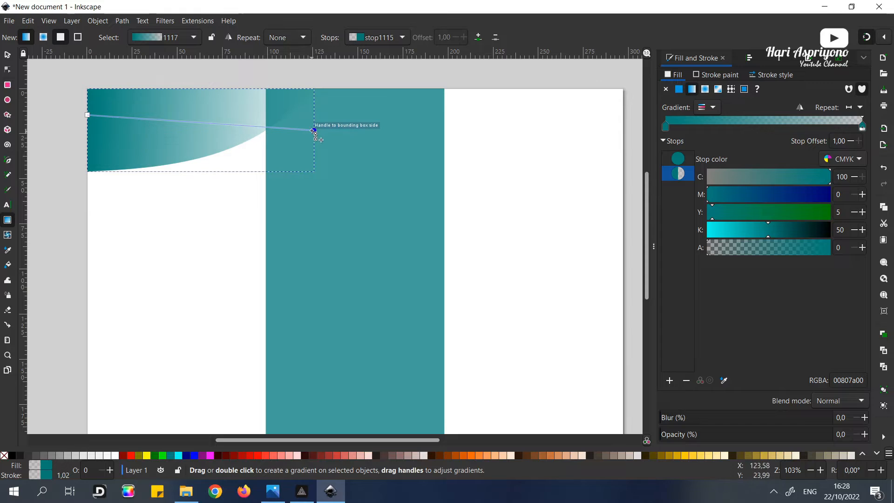
{"action": "left_click", "coordinate": [315, 131]}
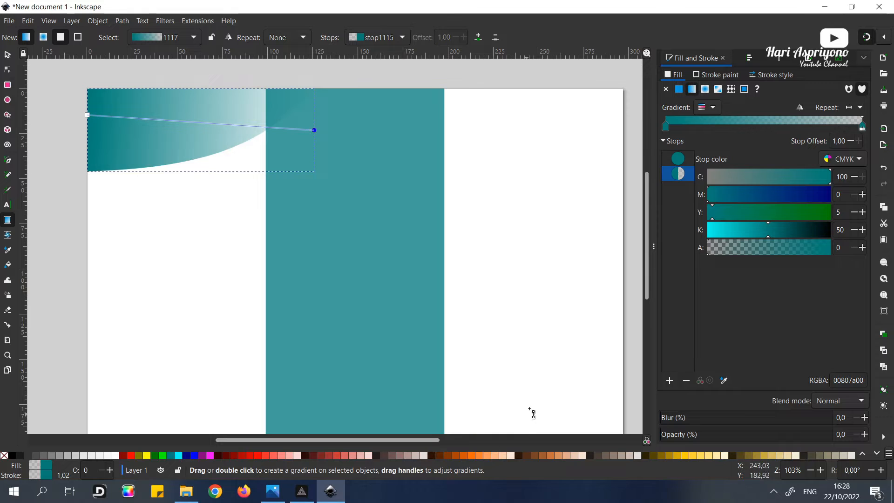
{"action": "left_click", "coordinate": [472, 455]}
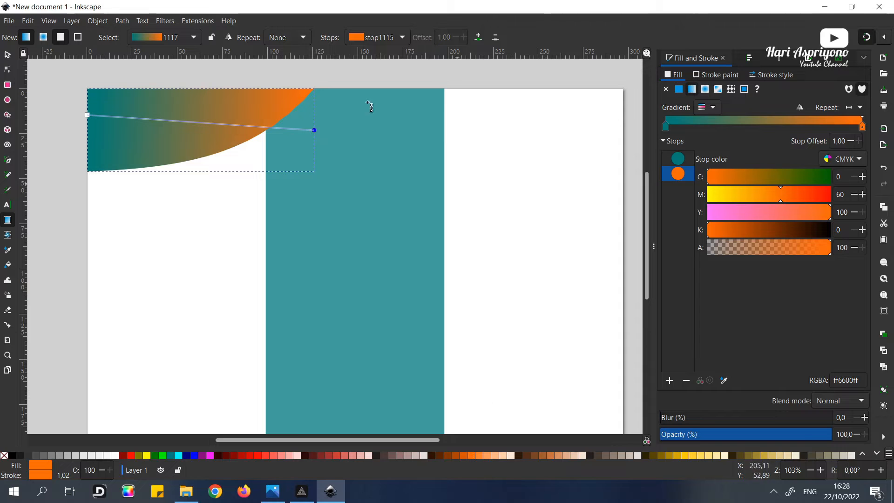
- Color the gradient's start stop light orange with magenta 35, and set the end stop's magenta to 53
{"action": "left_click", "coordinate": [89, 116]}
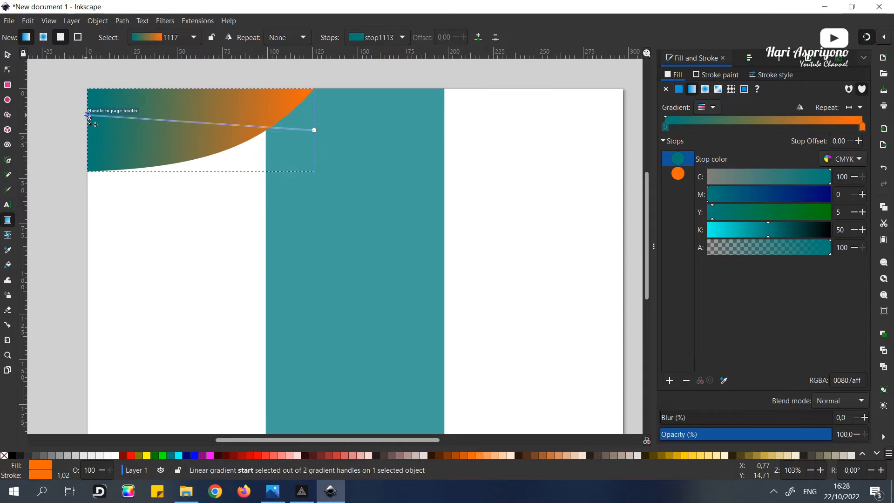
{"action": "left_click", "coordinate": [478, 457]}
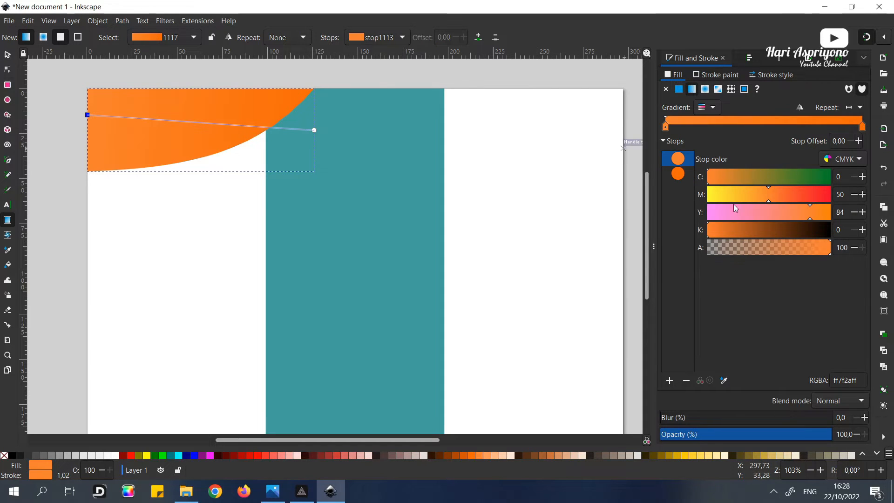
{"action": "left_click_drag", "start_coordinate": [769, 200], "coordinate": [750, 201]}
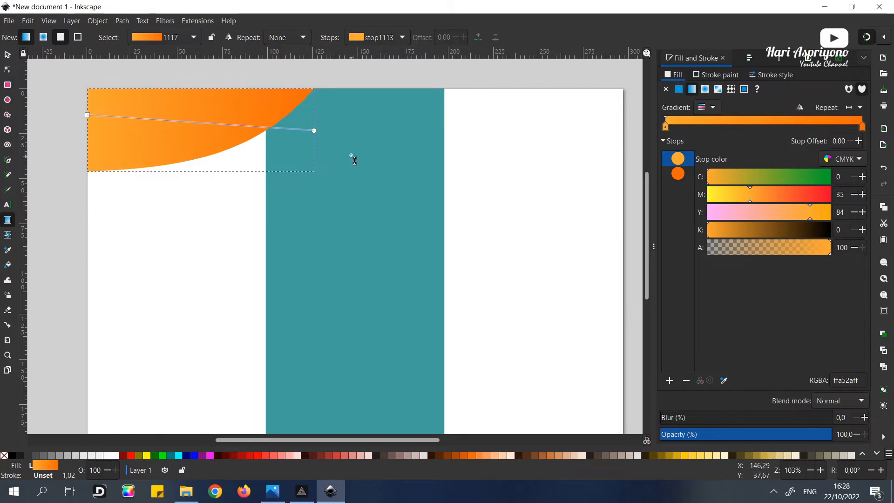
{"action": "left_click", "coordinate": [314, 131]}
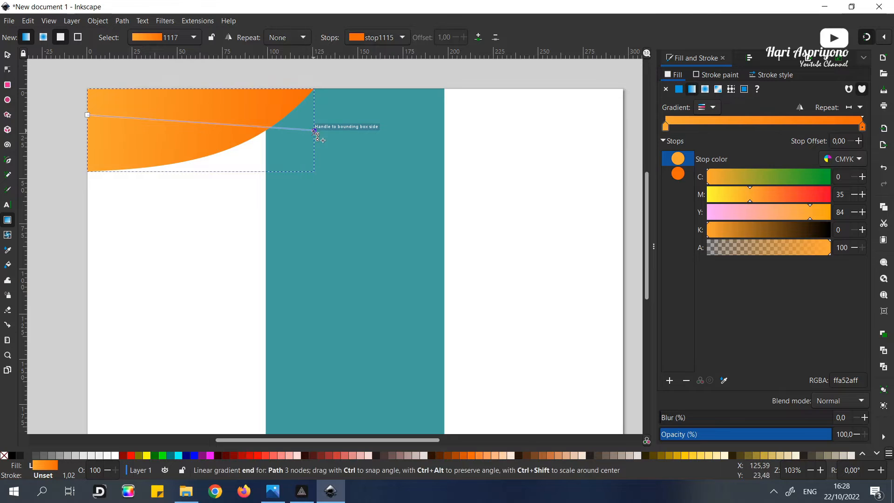
{"action": "left_click", "coordinate": [772, 201]}
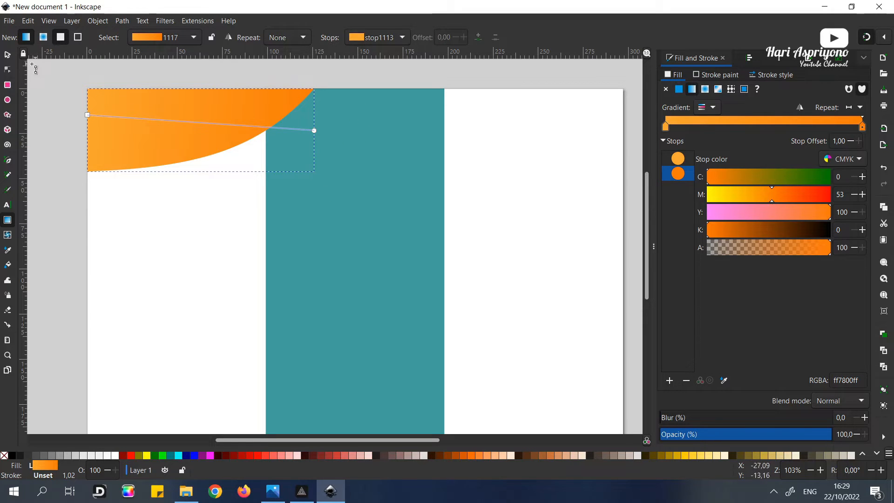
- Duplicate the orange curved shape and scale the copy down to about 90.5 × 23 mm, anchored at the page's upper-left corner
{"action": "left_click", "coordinate": [7, 57]}
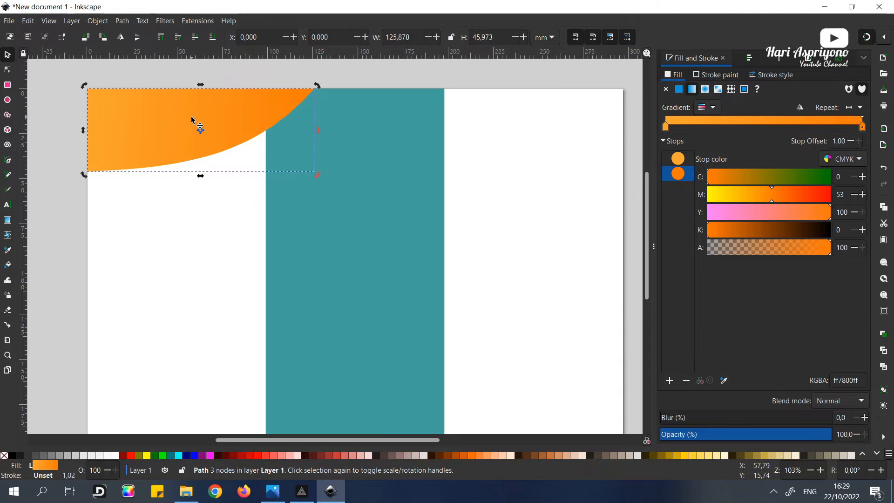
{"action": "key", "text": "ctrl"}
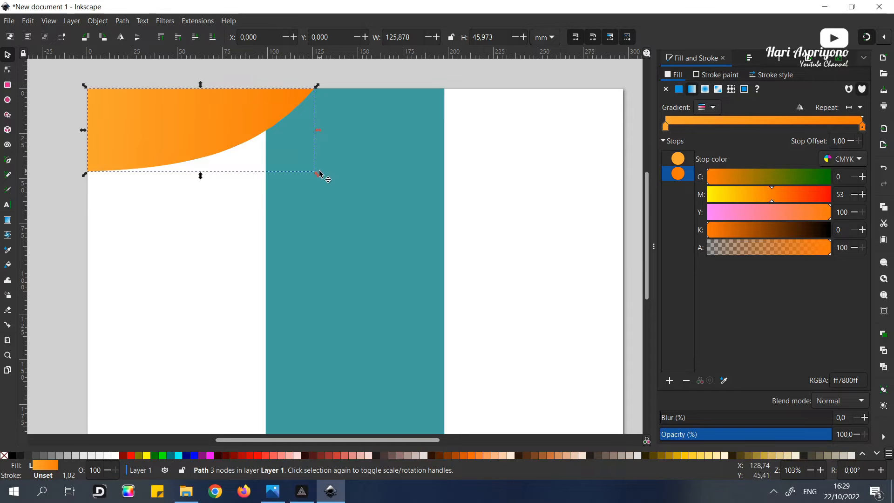
{"action": "left_click_drag", "start_coordinate": [318, 176], "coordinate": [251, 131]}
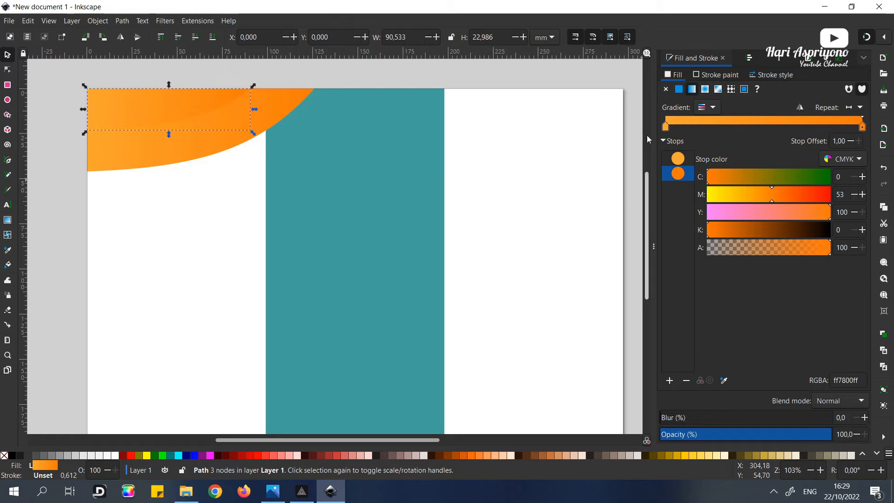
- Change the end stop of the smaller copy's gradient to teal 008080
{"action": "left_click", "coordinate": [136, 107]}
{"action": "left_click", "coordinate": [677, 159]}
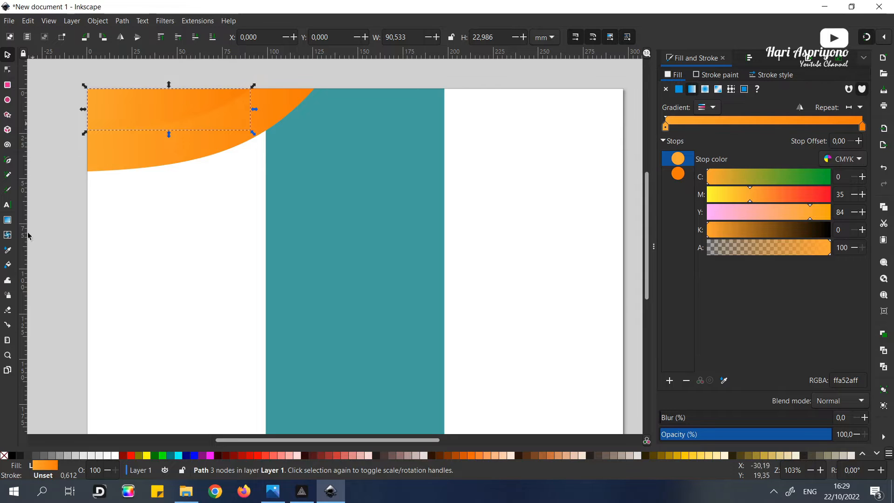
{"action": "left_click", "coordinate": [10, 223]}
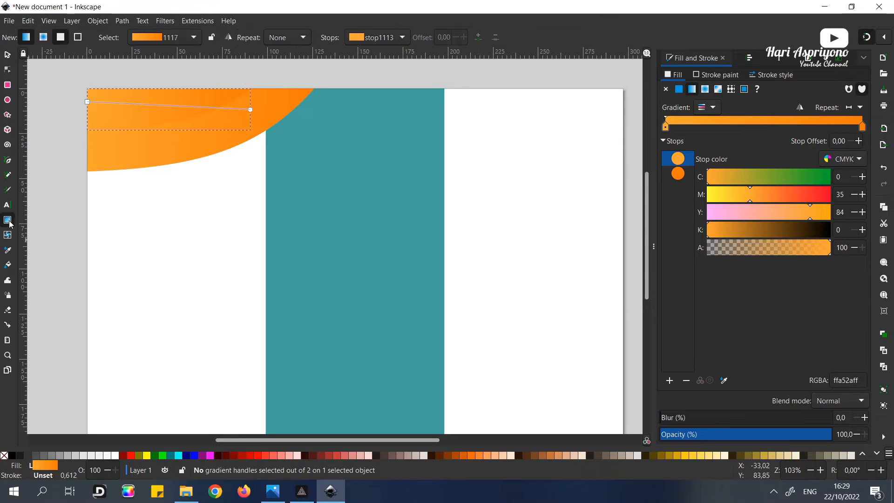
{"action": "left_click", "coordinate": [251, 110]}
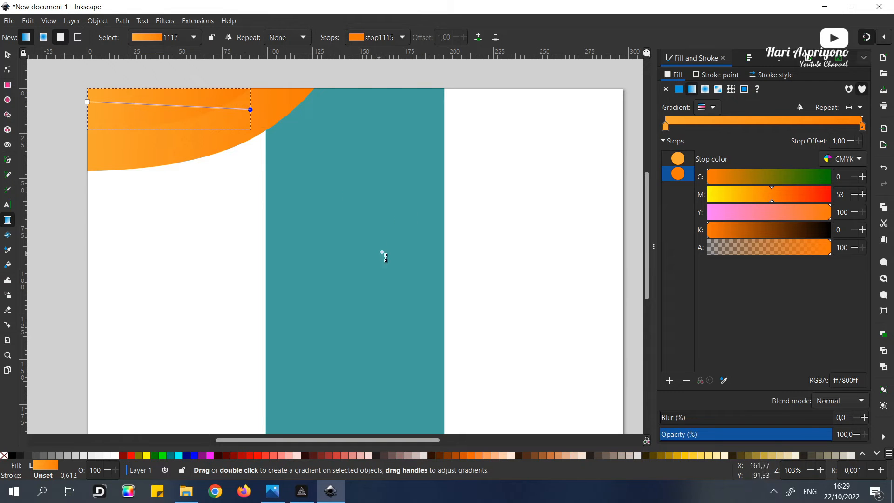
{"action": "left_click", "coordinate": [172, 456]}
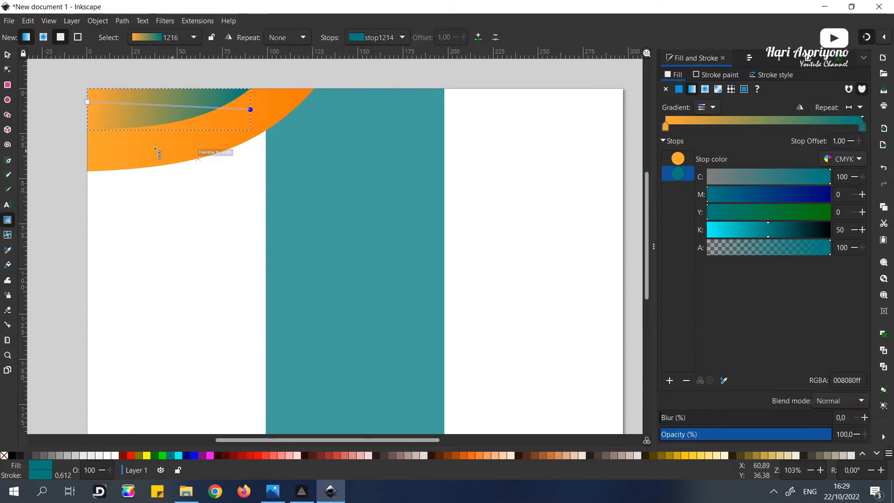
- Change the smaller copy's gradient start stop to teal, with black set to 34 and yellow to 18
{"action": "left_click", "coordinate": [87, 102]}
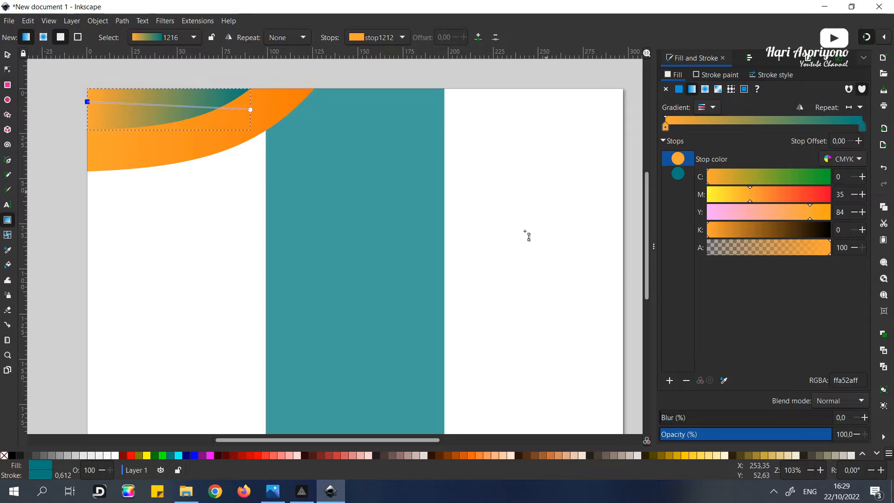
{"action": "left_click", "coordinate": [170, 455]}
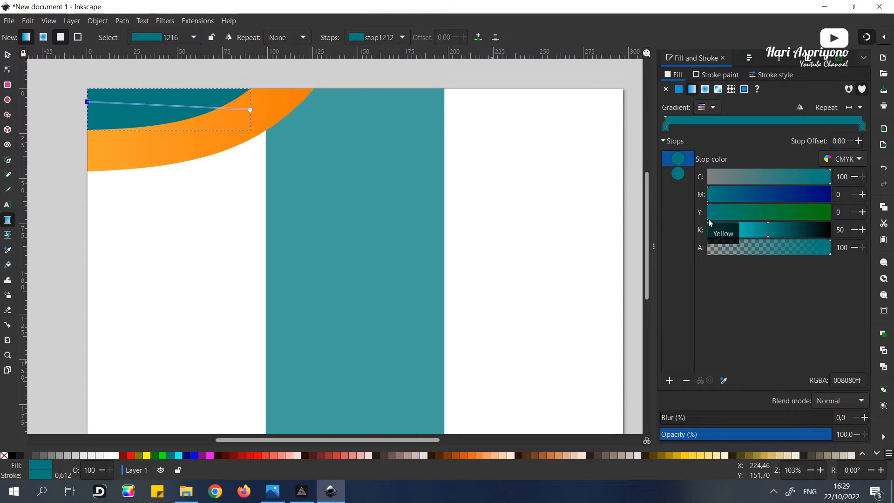
{"action": "left_click_drag", "start_coordinate": [768, 237], "coordinate": [750, 239]}
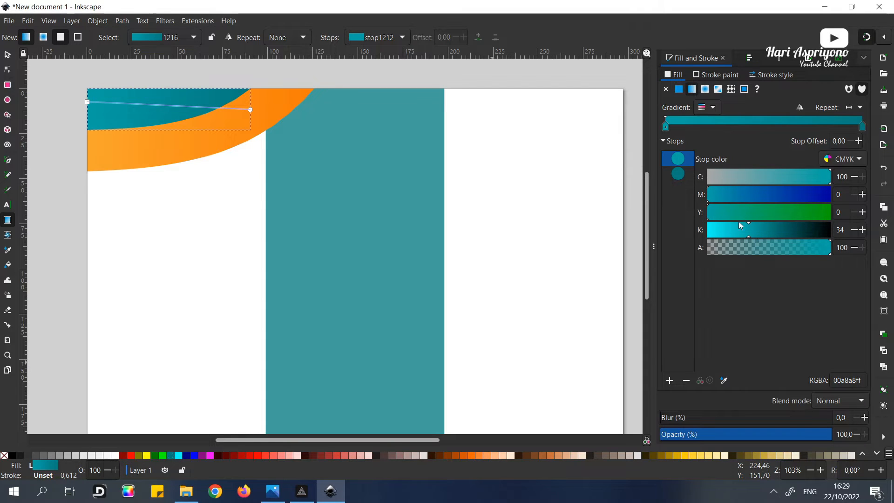
{"action": "left_click_drag", "start_coordinate": [716, 216], "coordinate": [730, 214]}
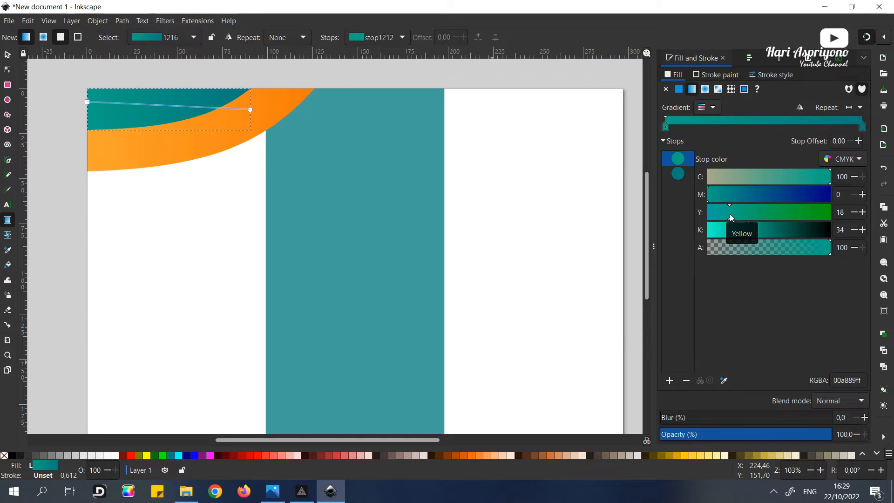
- Shrink the teal curved shape to about 85 × 18.6 mm, keeping it anchored at the page's upper-left corner
{"action": "left_click", "coordinate": [8, 55]}
{"action": "left_click_drag", "start_coordinate": [170, 136], "coordinate": [169, 127]}
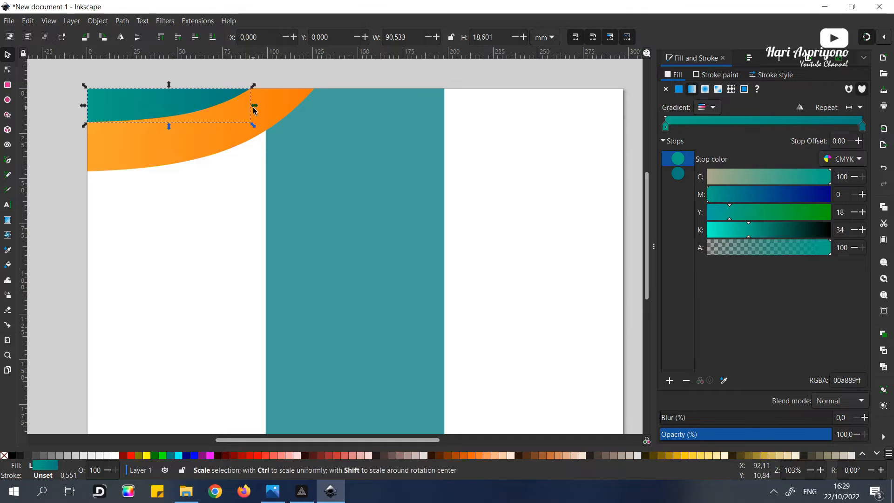
{"action": "left_click_drag", "start_coordinate": [262, 110], "coordinate": [244, 96]}
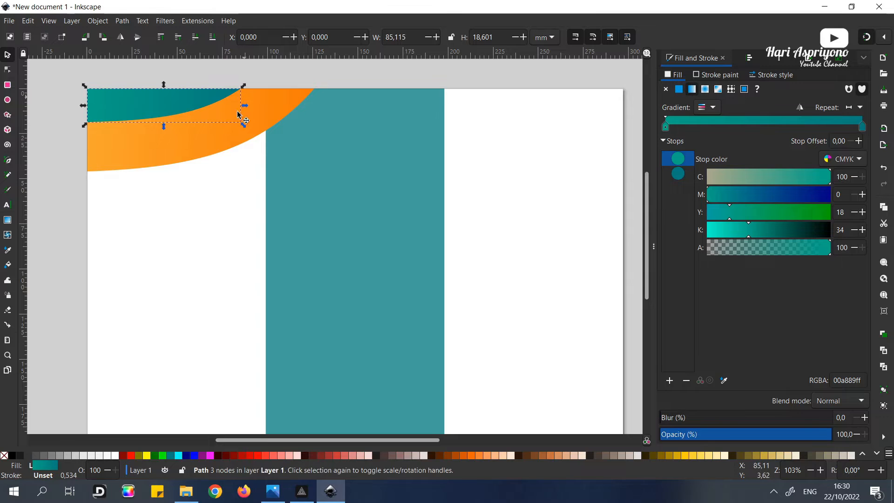
{"action": "left_click", "coordinate": [170, 182]}
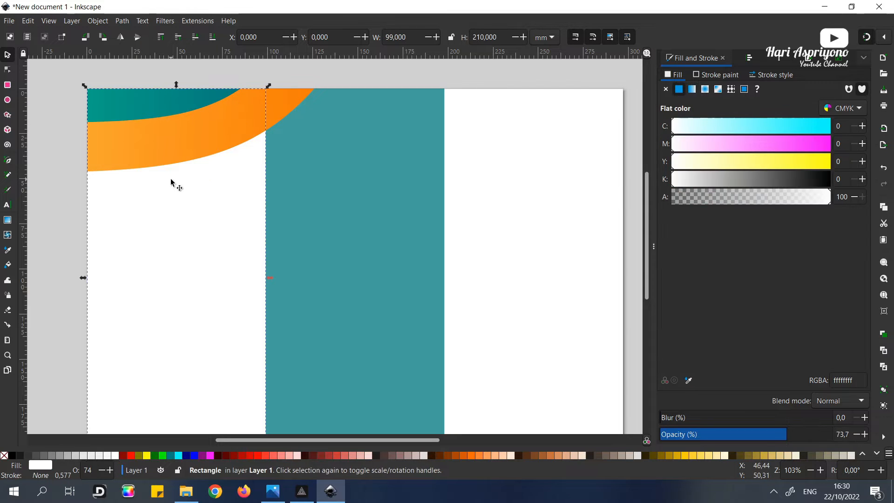
{"action": "left_click", "coordinate": [219, 77]}
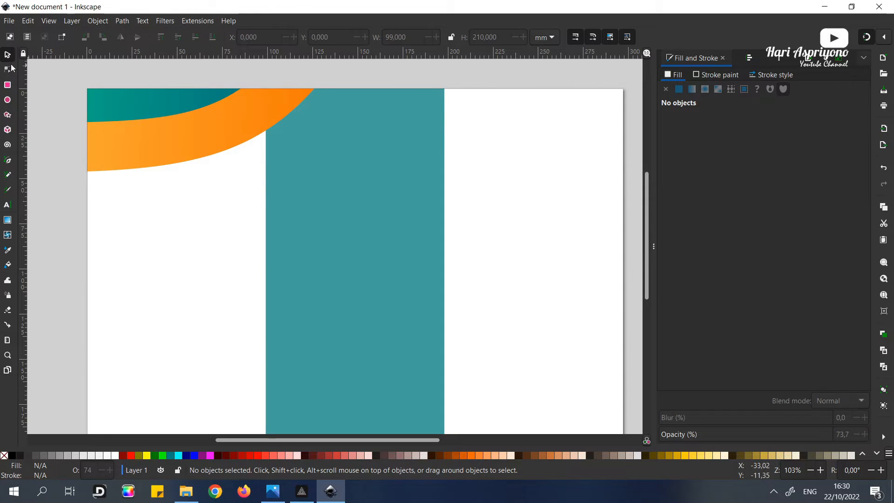
- Duplicate the large orange curved shape in place
{"action": "scroll", "coordinate": [291, 161], "scroll_direction": "down", "scroll_amount": 4}
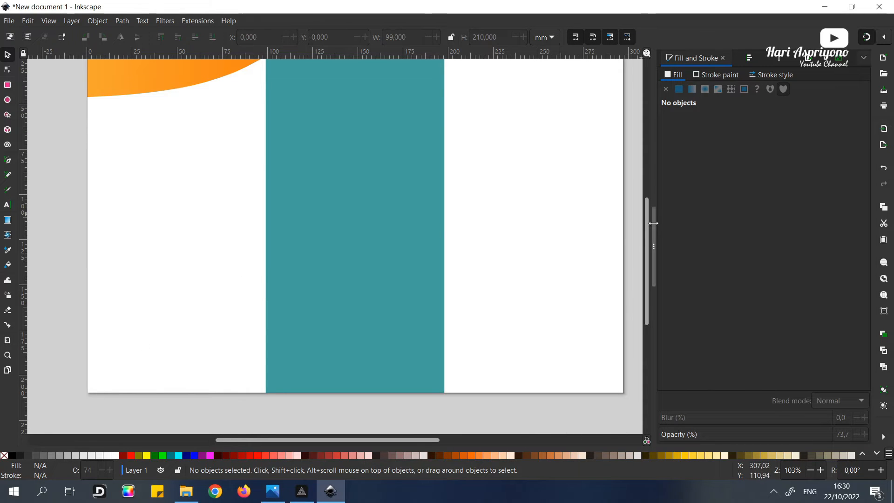
{"action": "left_click_drag", "start_coordinate": [646, 242], "coordinate": [646, 233]}
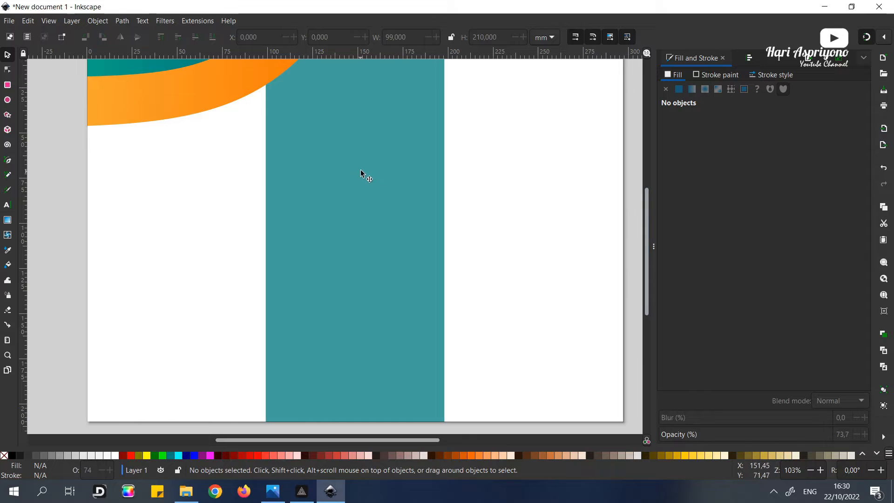
{"action": "scroll", "coordinate": [363, 175], "scroll_direction": "down", "scroll_amount": 1}
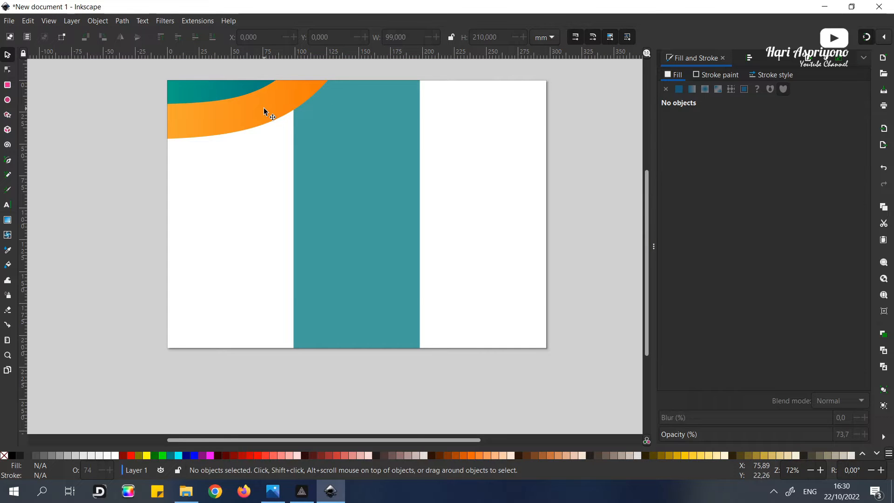
{"action": "left_click", "coordinate": [263, 109]}
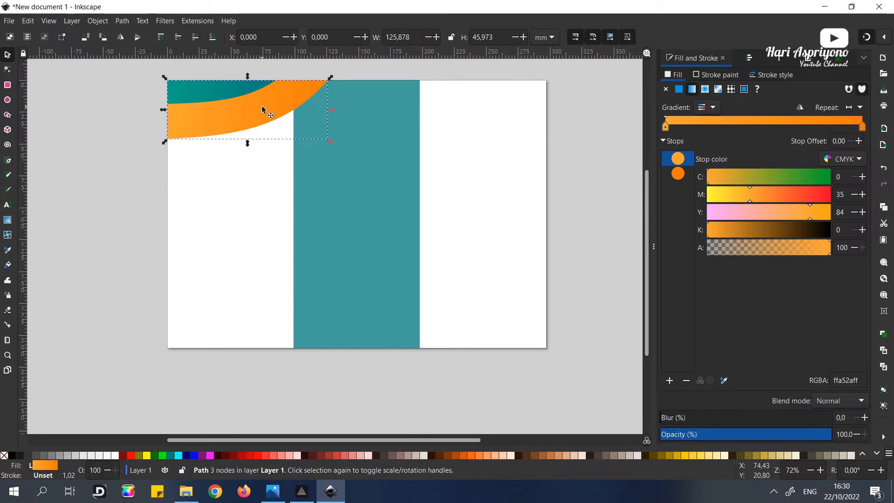
{"action": "right_click", "coordinate": [264, 110]}
{"action": "left_click", "coordinate": [304, 159]}
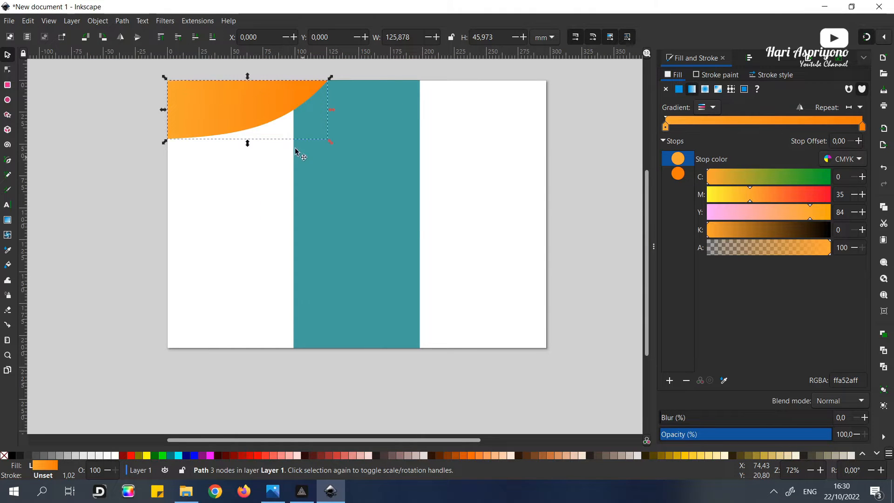
- Move the duplicate orange shape to the page's lower-left corner, flip it vertically and horizontally, and narrow it to 99 mm
{"action": "left_click_drag", "start_coordinate": [266, 116], "coordinate": [218, 321]}
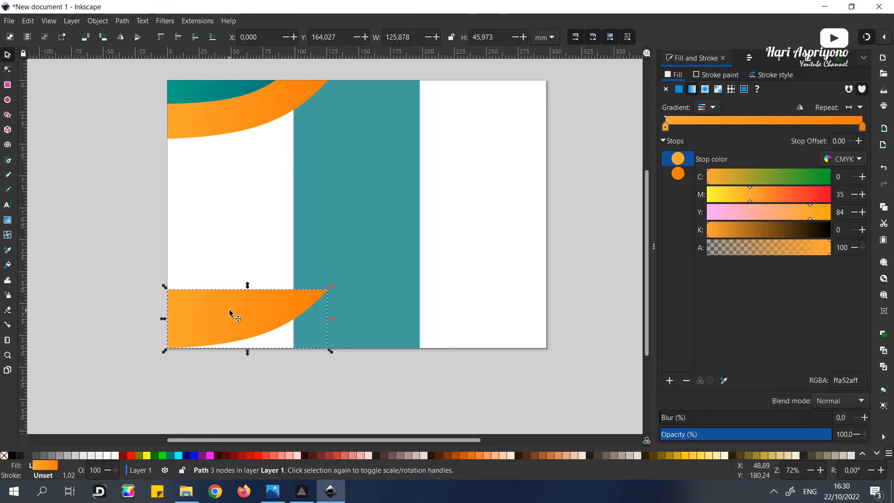
{"action": "left_click", "coordinate": [140, 40]}
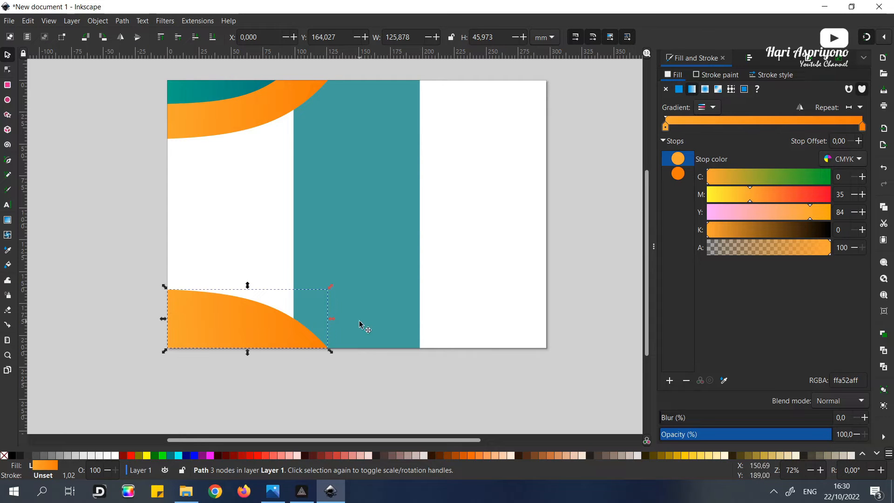
{"action": "left_click", "coordinate": [123, 41]}
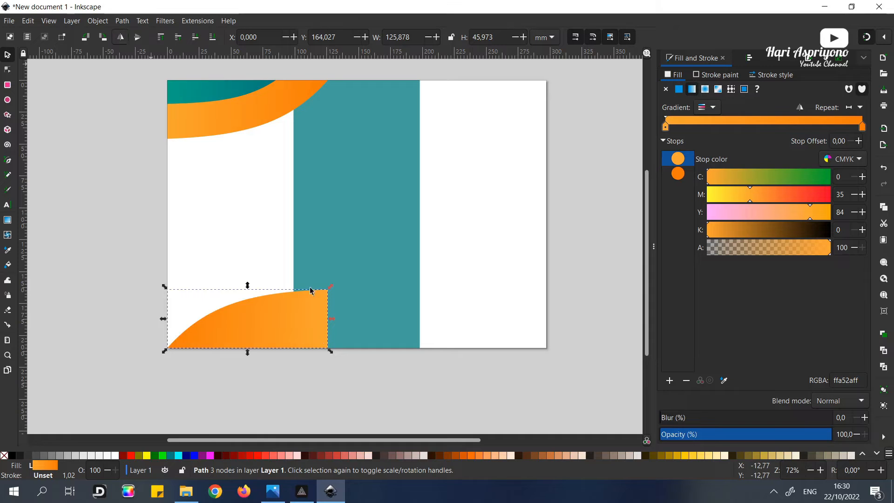
{"action": "left_click_drag", "start_coordinate": [334, 323], "coordinate": [308, 320]}
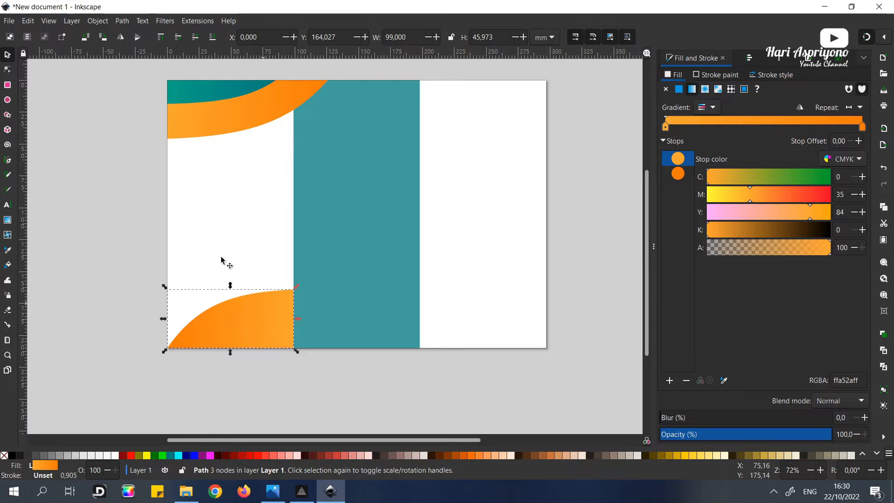
- Raise the lower-left shape's upper-right node to a height of about 50.4 mm, adjust its curve handle, and reverse its gradient direction
{"action": "left_click", "coordinate": [8, 70]}
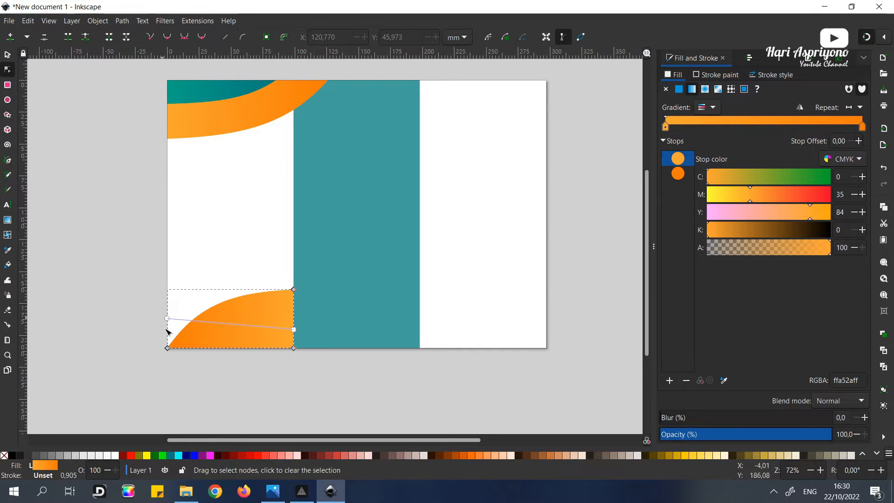
{"action": "left_click", "coordinate": [293, 290]}
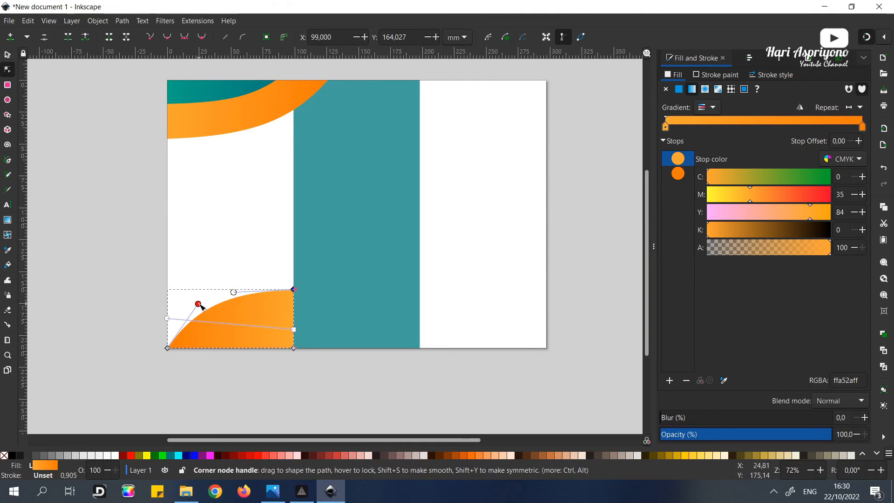
{"action": "mouse_move", "coordinate": [203, 306]}
{"action": "left_mouse_down"}
{"action": "mouse_move", "coordinate": [210, 313]}
{"action": "mouse_move", "coordinate": [194, 307]}
{"action": "mouse_move", "coordinate": [202, 315]}
{"action": "left_mouse_up"}
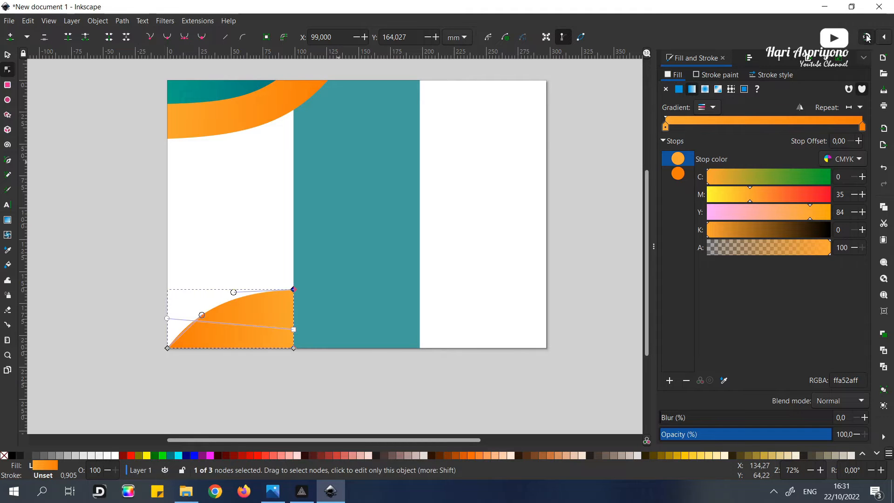
{"action": "left_click_drag", "start_coordinate": [202, 316], "coordinate": [198, 307]}
{"action": "left_click_drag", "start_coordinate": [293, 289], "coordinate": [293, 283]}
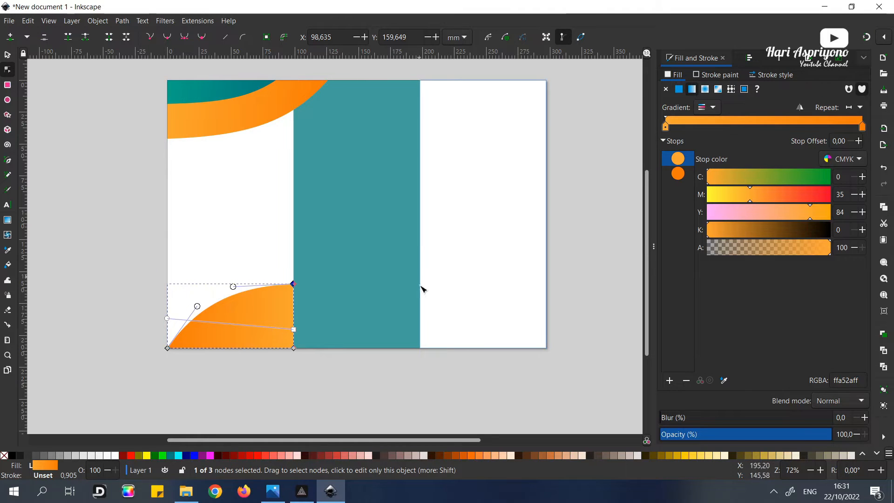
{"action": "left_click", "coordinate": [803, 111]}
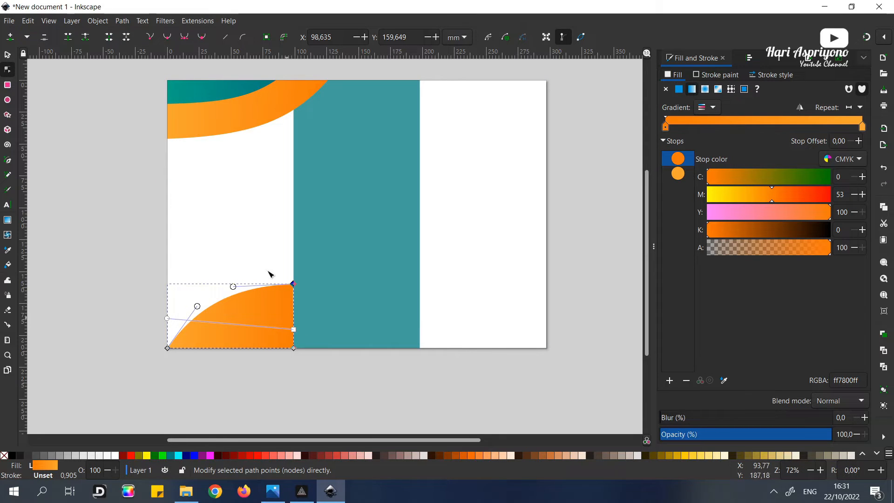
{"action": "left_click", "coordinate": [9, 59]}
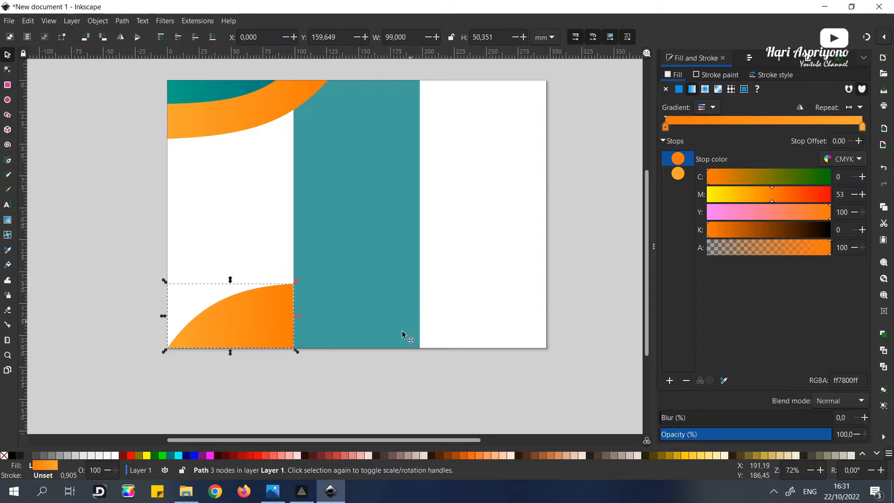
- Duplicate the lower-left orange shape and snap the copy into the page's lower-right corner
{"action": "right_click", "coordinate": [235, 318]}
{"action": "left_click", "coordinate": [261, 154]}
{"action": "mouse_move", "coordinate": [249, 322]}
{"action": "left_mouse_down"}
{"action": "mouse_move", "coordinate": [501, 313]}
{"action": "mouse_move", "coordinate": [506, 324]}
{"action": "mouse_move", "coordinate": [496, 314]}
{"action": "left_mouse_up"}
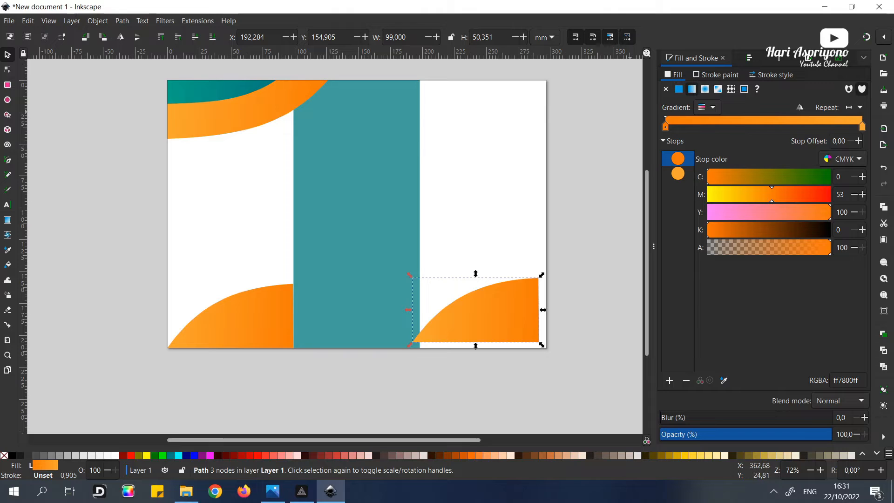
{"action": "left_click", "coordinate": [867, 37]}
{"action": "left_click_drag", "start_coordinate": [498, 319], "coordinate": [513, 321]}
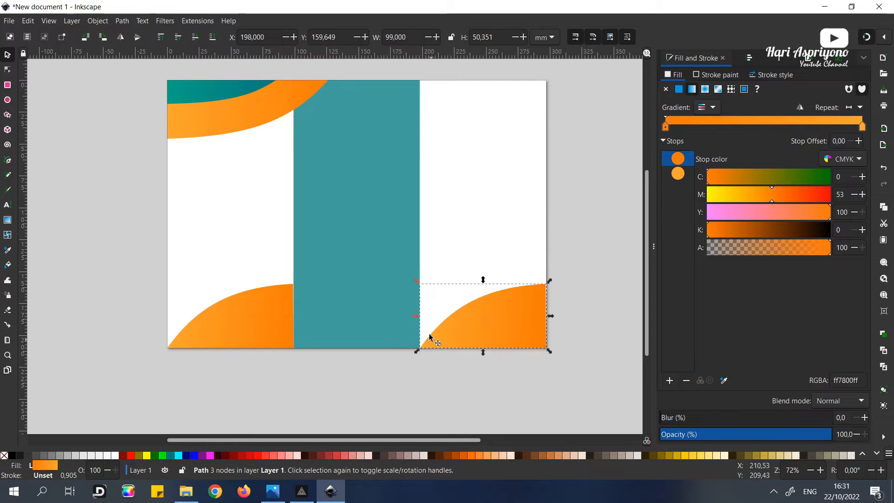
- Stretch the lower-right copy leftward to 148.5 mm wide and bulge its upper curve to a height of about 60.7 mm
{"action": "left_click_drag", "start_coordinate": [418, 320], "coordinate": [354, 320]}
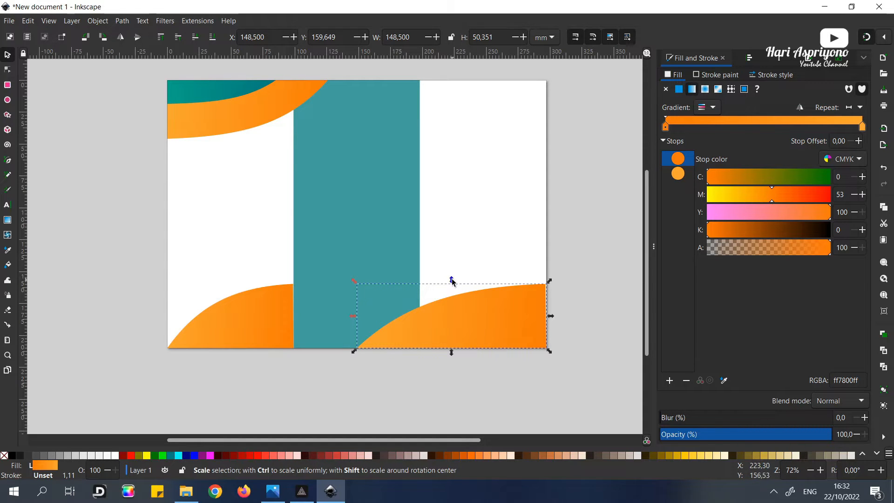
{"action": "left_click_drag", "start_coordinate": [451, 281], "coordinate": [452, 274]}
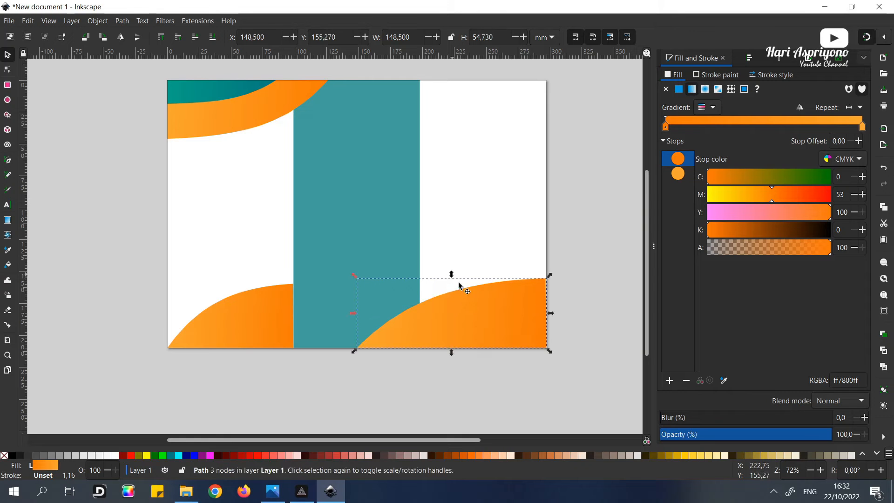
{"action": "left_click", "coordinate": [9, 71]}
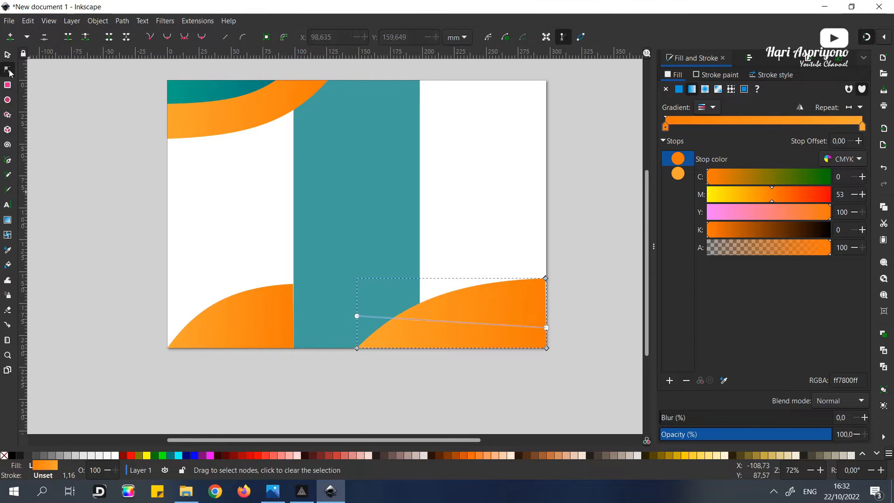
{"action": "left_click", "coordinate": [546, 278]}
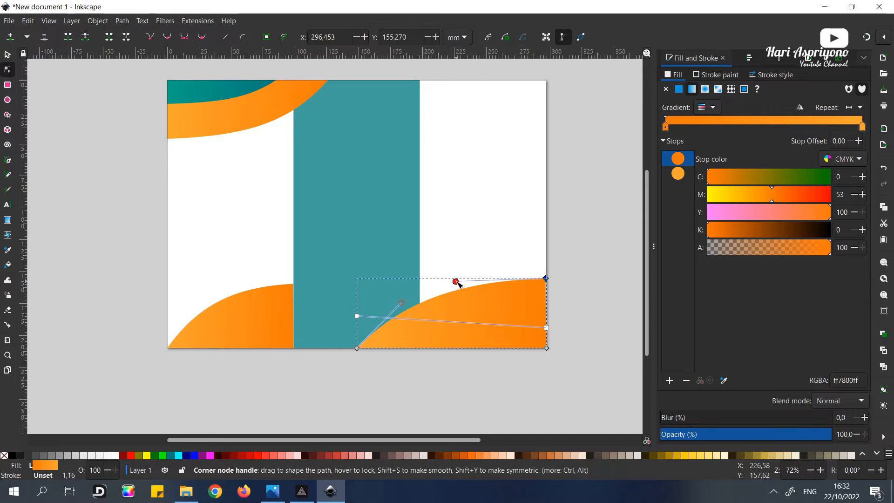
{"action": "left_click_drag", "start_coordinate": [456, 281], "coordinate": [449, 251]}
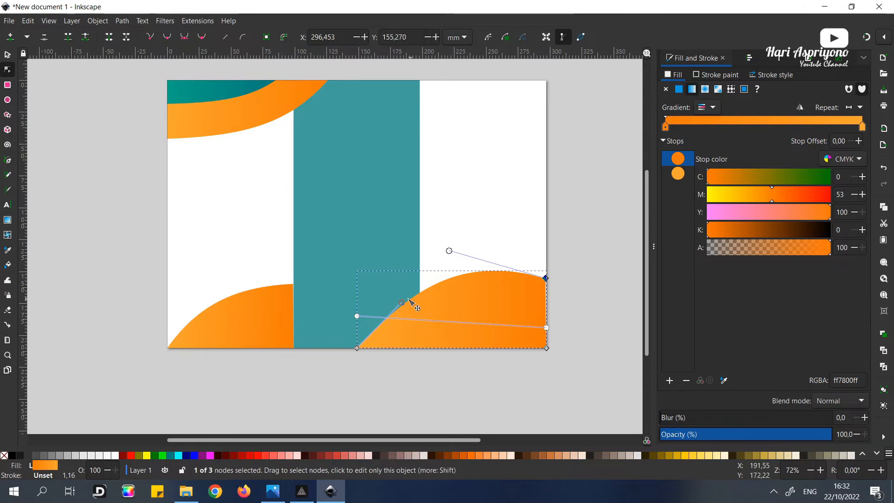
{"action": "left_click", "coordinate": [7, 54]}
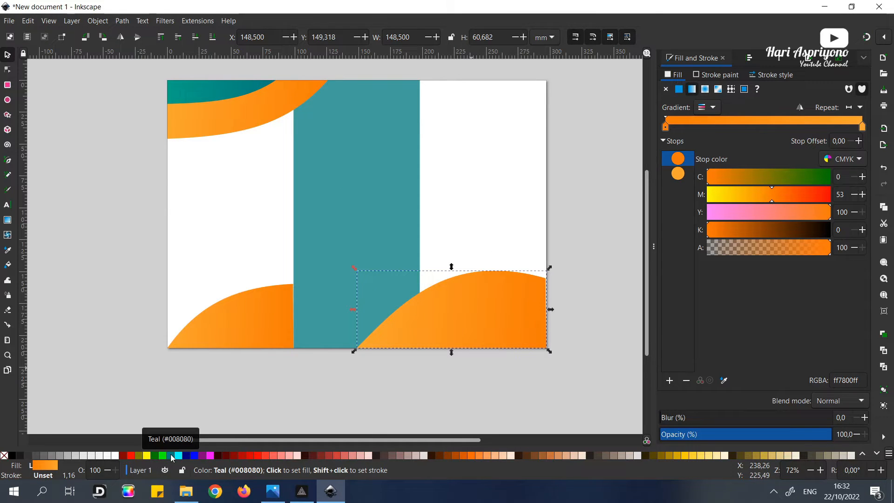
- Change the lower-right shape's left gradient stop to teal 008080, adjusting yellow to 14 and black to 47
{"action": "left_click", "coordinate": [8, 219]}
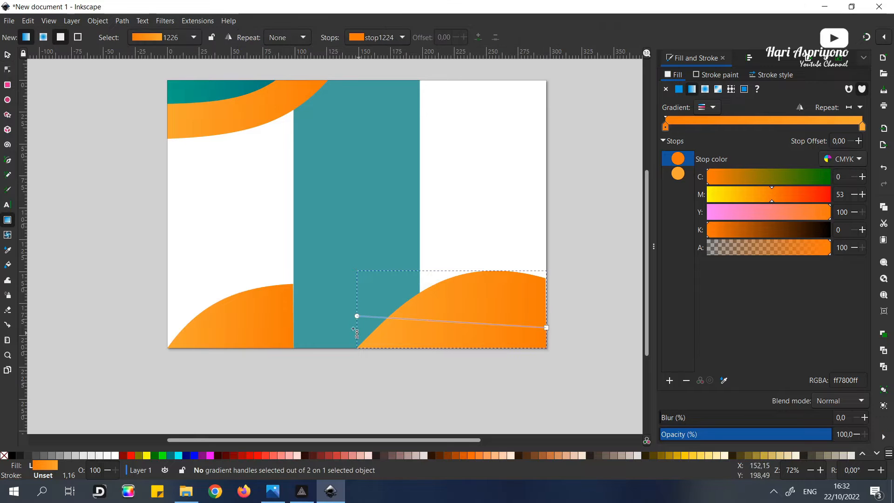
{"action": "left_click", "coordinate": [357, 316]}
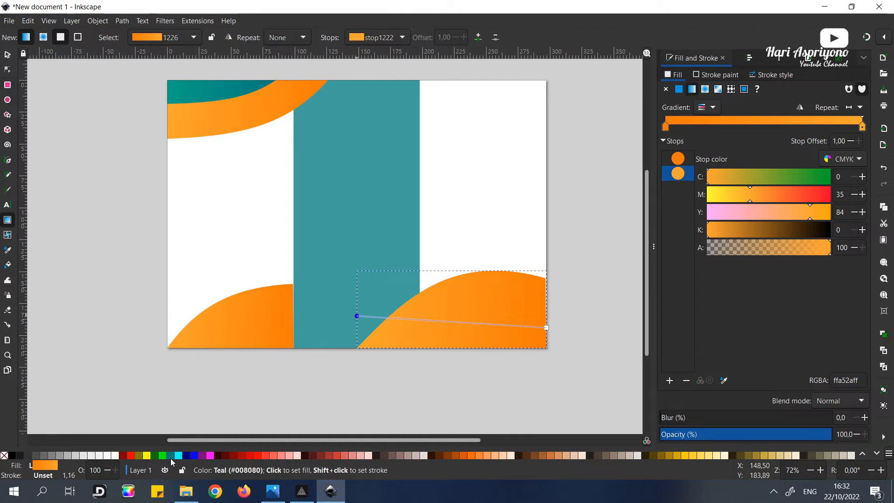
{"action": "left_click", "coordinate": [171, 457]}
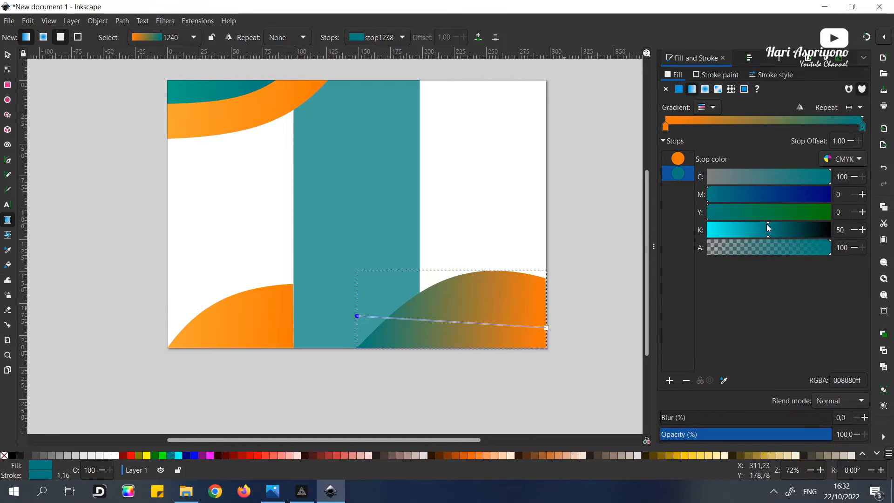
{"action": "left_click_drag", "start_coordinate": [707, 218], "coordinate": [724, 217]}
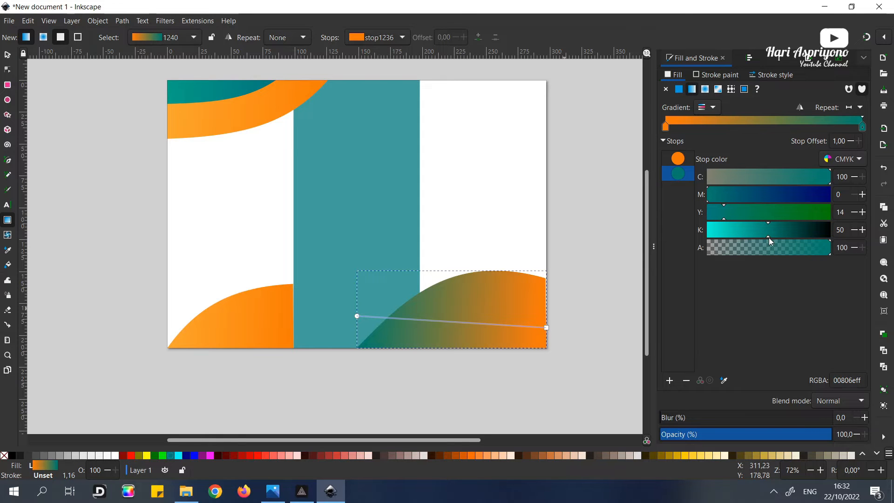
{"action": "left_click_drag", "start_coordinate": [768, 236], "coordinate": [763, 237]}
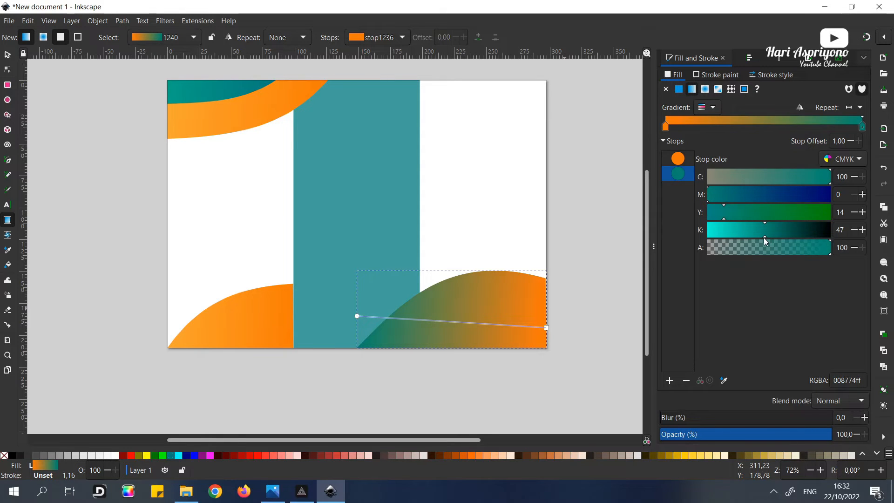
- Change the lower-right shape's right gradient stop to teal with black at 26, and darken its left stop to black 63
{"action": "left_click", "coordinate": [547, 328]}
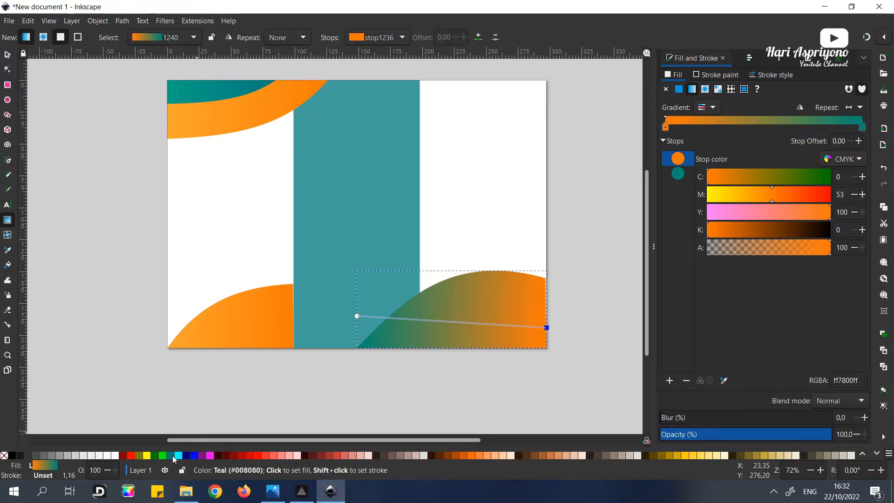
{"action": "left_click", "coordinate": [171, 455]}
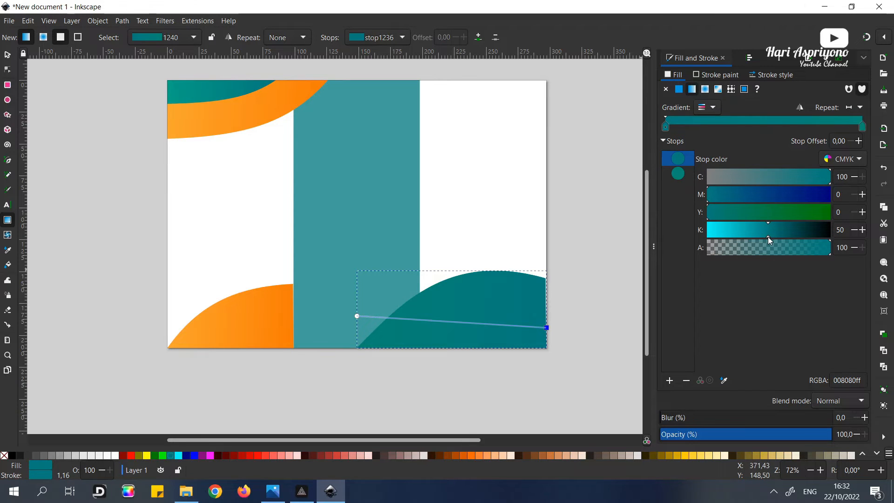
{"action": "left_click", "coordinate": [772, 236]}
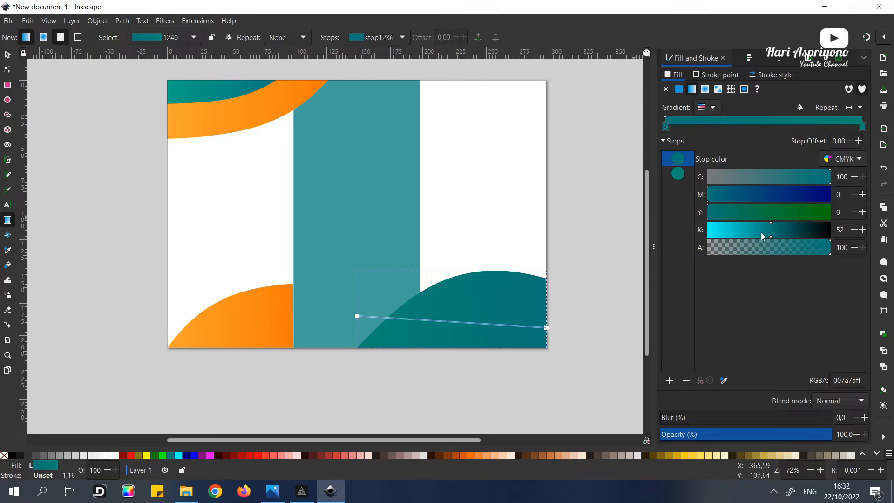
{"action": "left_click_drag", "start_coordinate": [769, 236], "coordinate": [737, 237]}
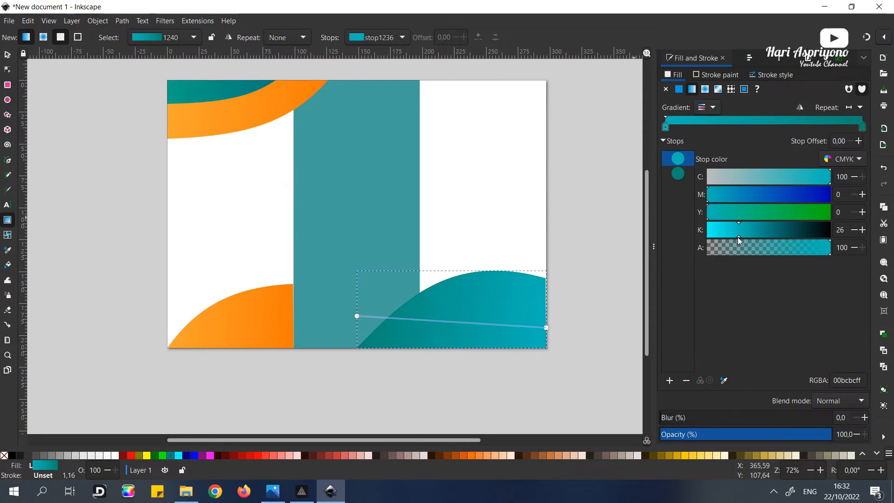
{"action": "left_click", "coordinate": [357, 317]}
{"action": "left_click_drag", "start_coordinate": [764, 227], "coordinate": [785, 227]}
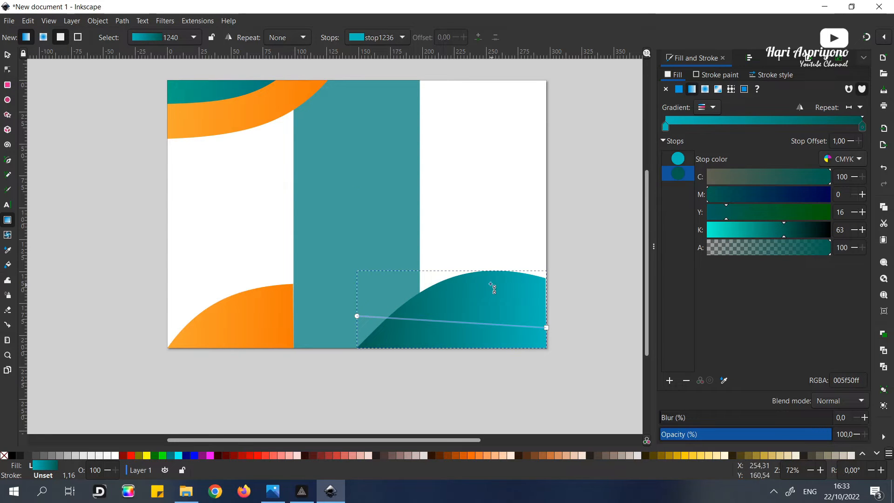
- Duplicate the teal lower-right shape, stretch the copy upward to about 74.5 mm high, and lower it behind the translucent white right panel
{"action": "left_click", "coordinate": [8, 54]}
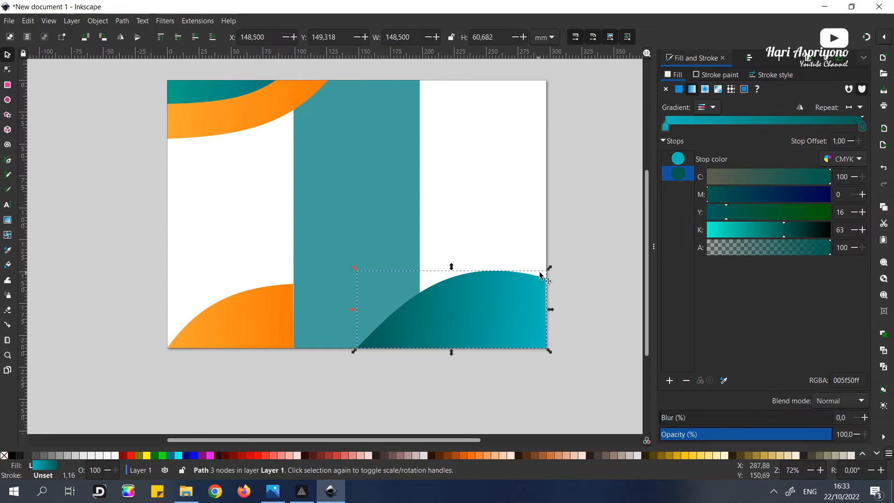
{"action": "left_click_drag", "start_coordinate": [452, 269], "coordinate": [454, 250]}
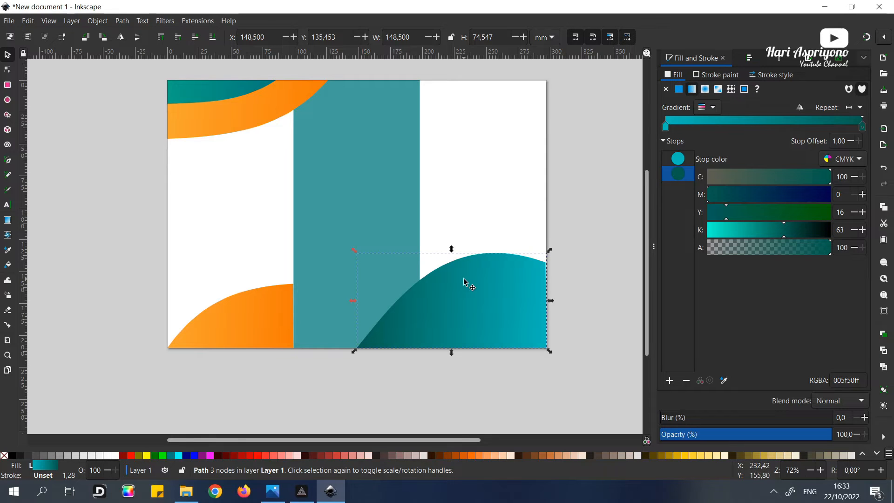
{"action": "left_click", "coordinate": [200, 40]}
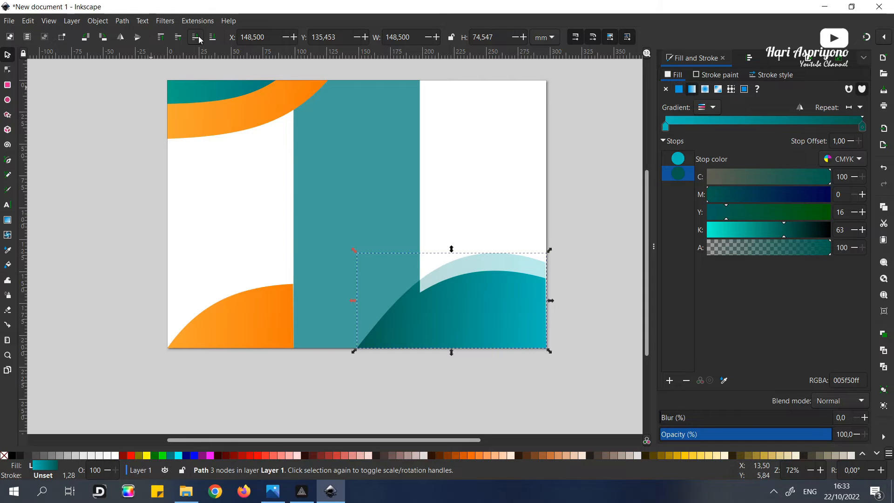
{"action": "left_click", "coordinate": [549, 273]}
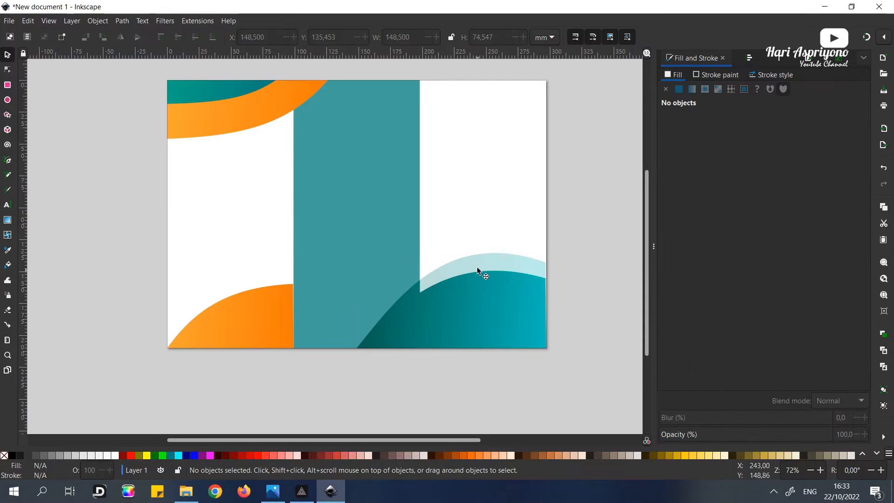
{"action": "left_click", "coordinate": [498, 267]}
{"action": "left_click_drag", "start_coordinate": [497, 267], "coordinate": [436, 238]}
{"action": "key", "text": "ctrl+z"}
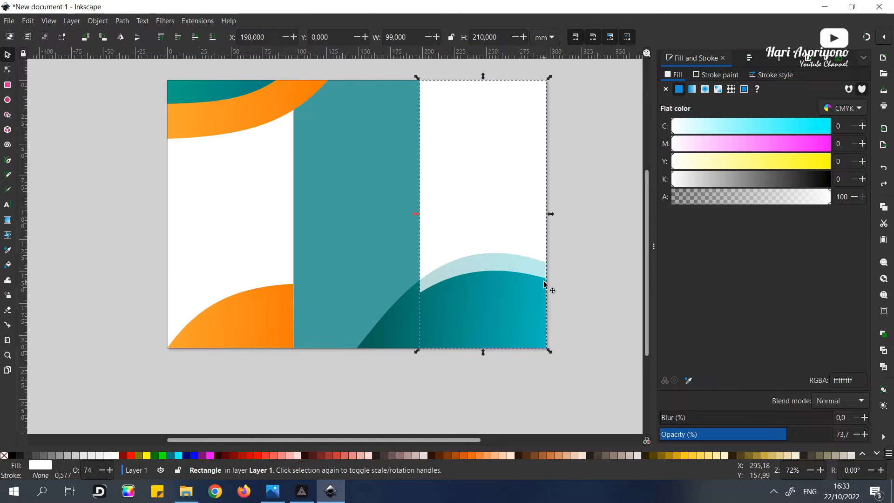
- Undo the lower-right teal copy with its stretch and restacking, and the darkening of the original shape's left gradient stop
{"action": "left_click", "coordinate": [565, 269]}
{"action": "left_click", "coordinate": [511, 317]}
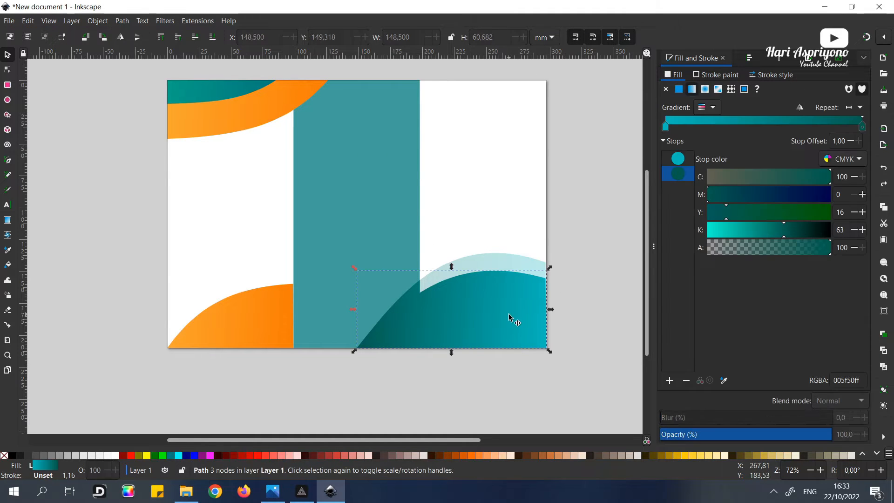
{"action": "left_click", "coordinate": [422, 282]}
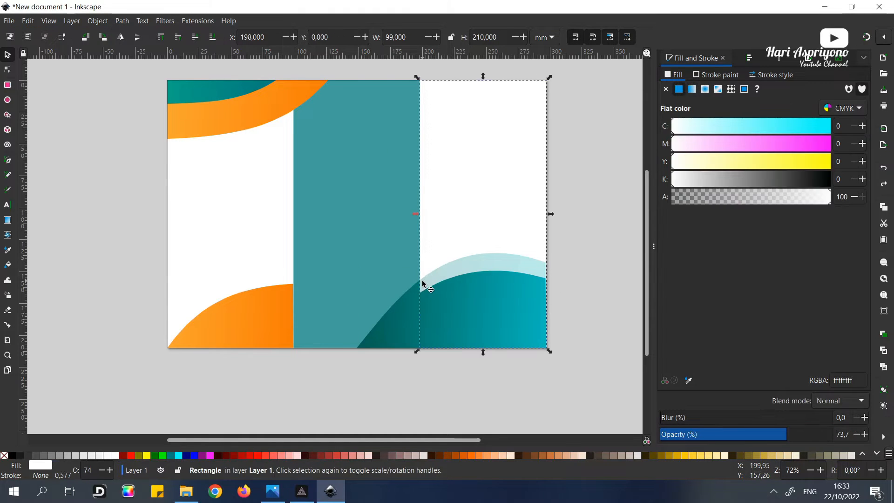
{"action": "left_click", "coordinate": [566, 275]}
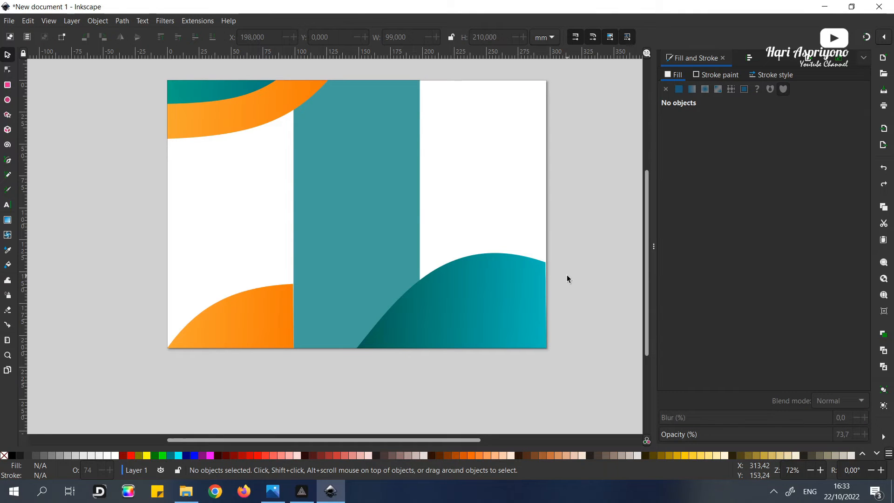
{"action": "key", "text": "ctrl+z"}
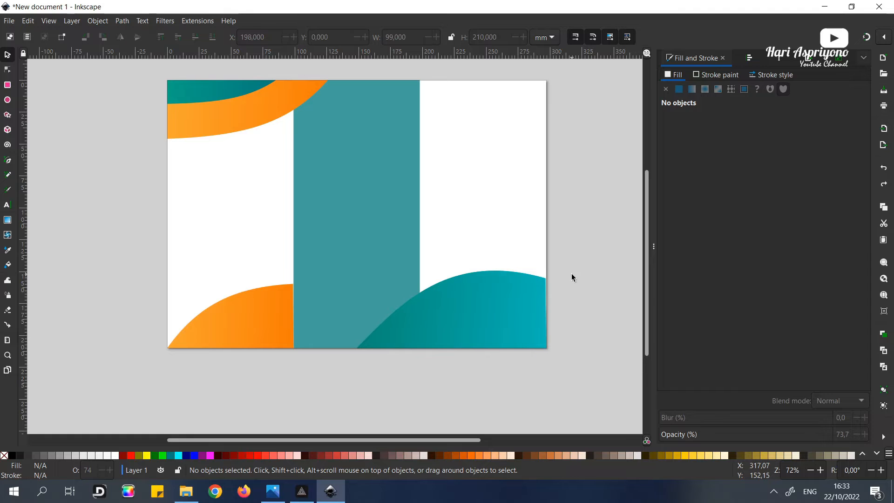
- Enable snapping and move the lower-left orange shape's upper-right node to X 99 mm, flush with the teal panel's edge
{"action": "scroll", "coordinate": [311, 232], "scroll_direction": "up", "scroll_amount": 2}
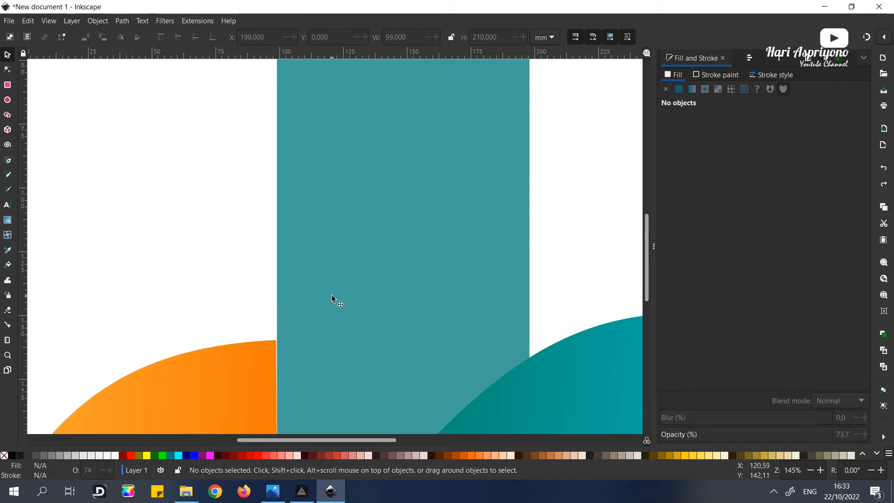
{"action": "scroll", "coordinate": [344, 303], "scroll_direction": "down", "scroll_amount": 4}
{"action": "left_click", "coordinate": [271, 286]}
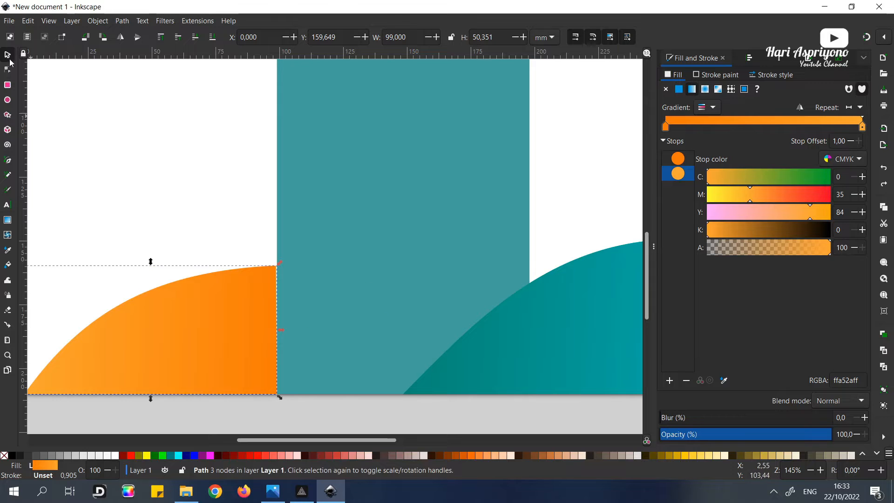
{"action": "scroll", "coordinate": [245, 253], "scroll_direction": "up", "scroll_amount": 2}
{"action": "scroll", "coordinate": [256, 257], "scroll_direction": "up", "scroll_amount": 1}
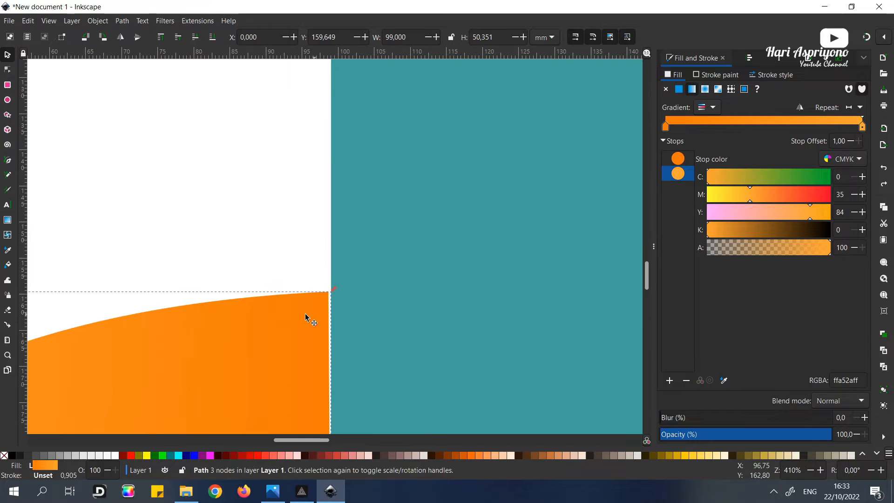
{"action": "left_click", "coordinate": [8, 69]}
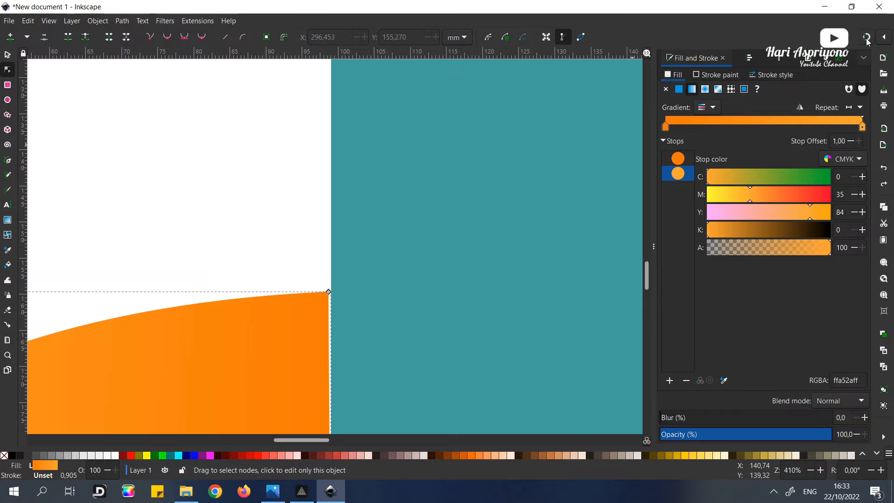
{"action": "left_click_drag", "start_coordinate": [329, 292], "coordinate": [331, 292]}
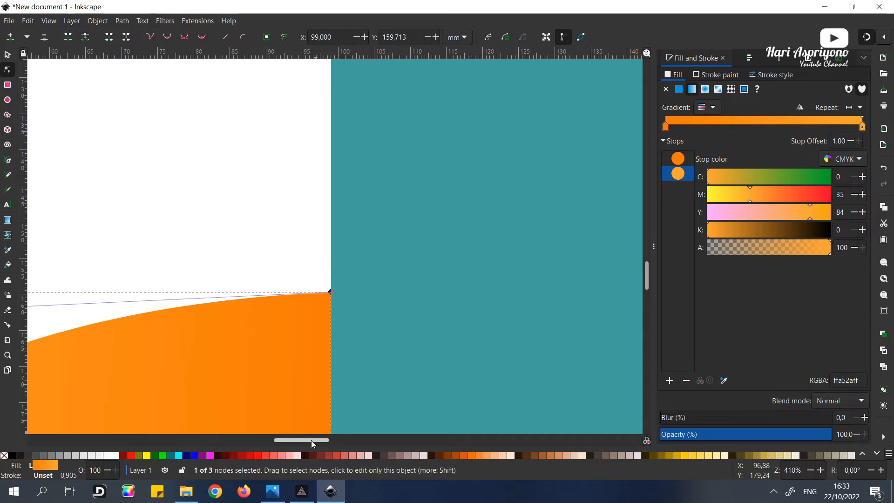
- Delete the teal gradient shape in the page's lower-right corner
{"action": "left_click_drag", "start_coordinate": [316, 442], "coordinate": [275, 443]}
{"action": "scroll", "coordinate": [314, 358], "scroll_direction": "down", "scroll_amount": 5}
{"action": "scroll", "coordinate": [315, 353], "scroll_direction": "down", "scroll_amount": 10}
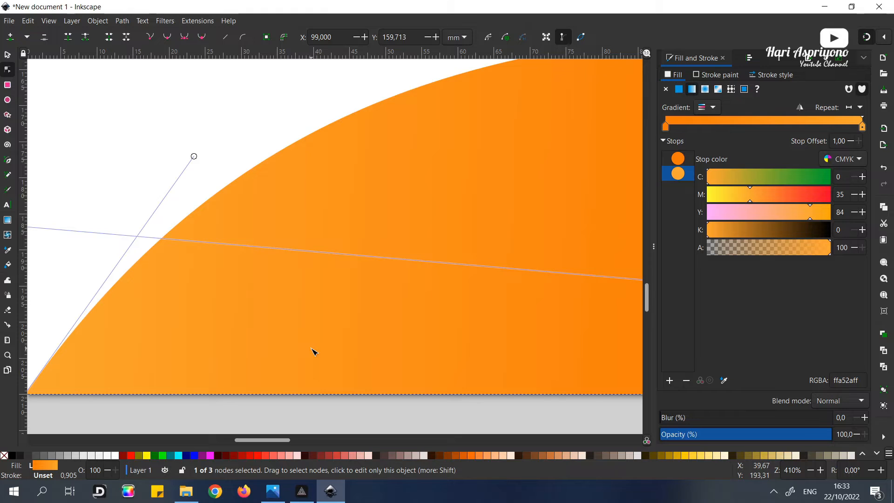
{"action": "scroll", "coordinate": [242, 419], "scroll_direction": "up", "scroll_amount": 7}
{"action": "scroll", "coordinate": [293, 311], "scroll_direction": "down", "scroll_amount": 5}
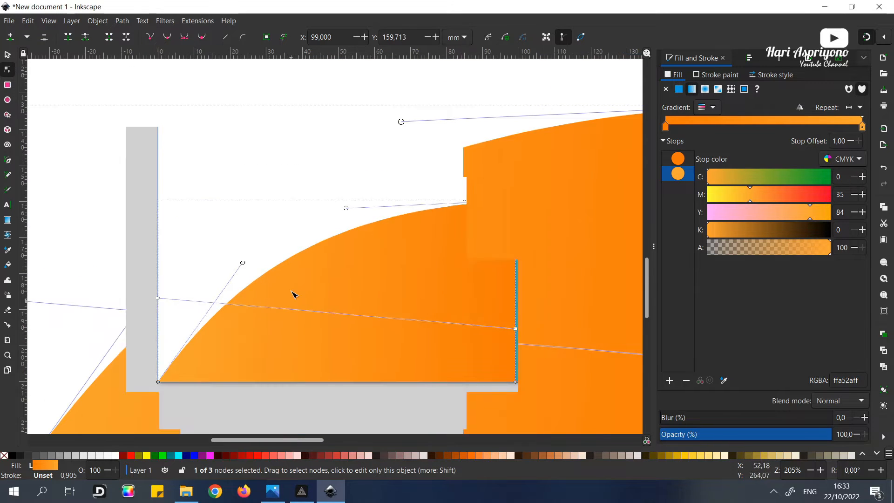
{"action": "left_click_drag", "start_coordinate": [273, 440], "coordinate": [378, 429]}
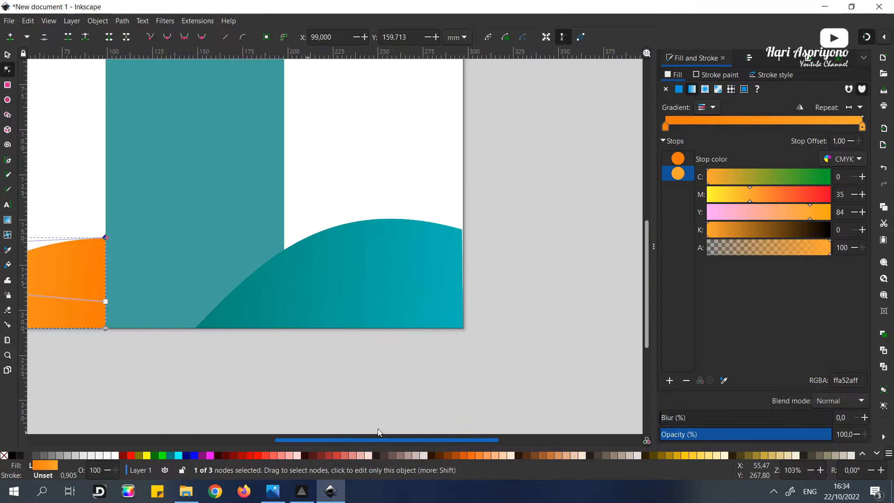
{"action": "left_click", "coordinate": [437, 256]}
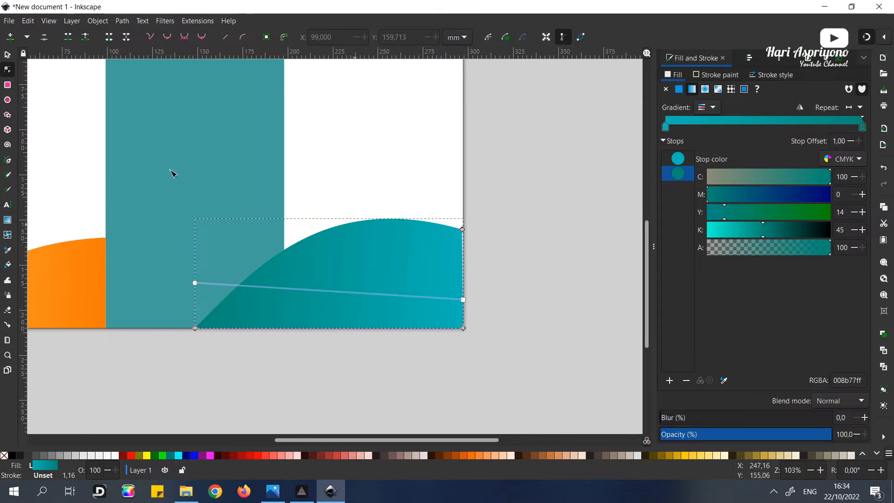
{"action": "key", "text": "s"}
{"action": "left_click_drag", "start_coordinate": [365, 249], "coordinate": [299, 205]}
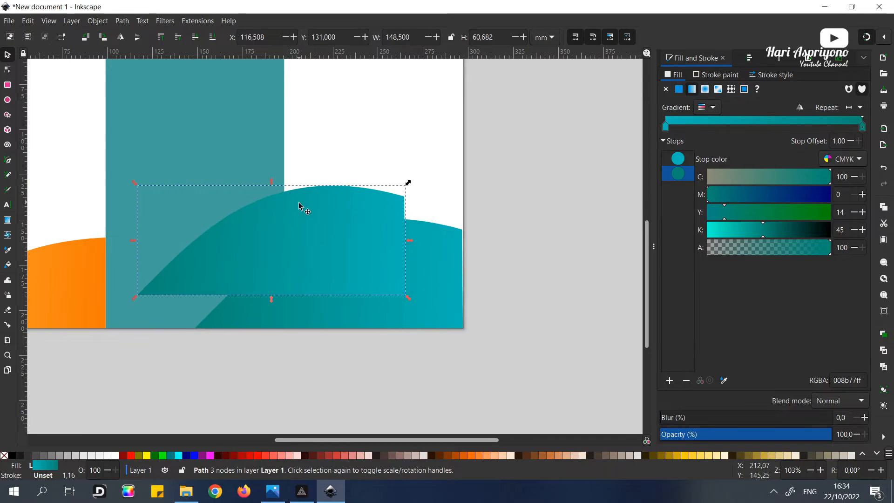
{"action": "key", "text": "ctrl+z"}
{"action": "left_click", "coordinate": [444, 247]}
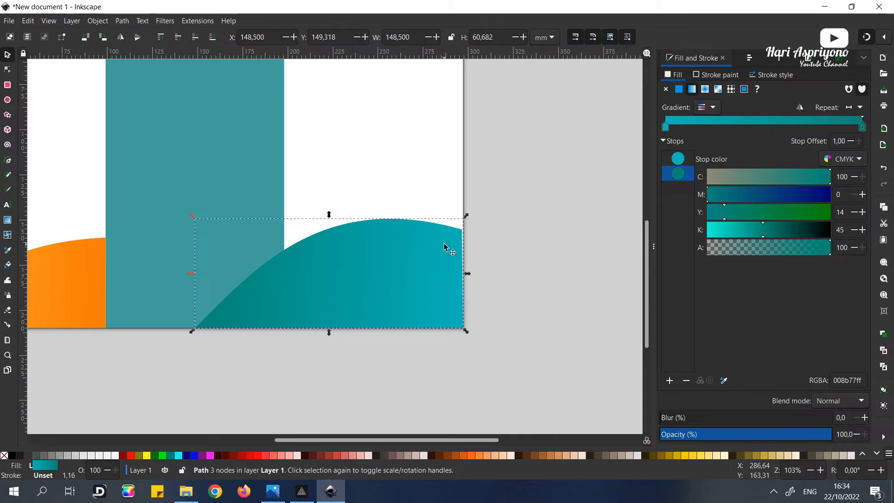
{"action": "key", "text": "Delete"}
- Duplicate the lower-left orange shape, place the copy in the page's lower-right corner, and stretch it leftward to 148.5 mm wide
{"action": "left_click", "coordinate": [74, 274]}
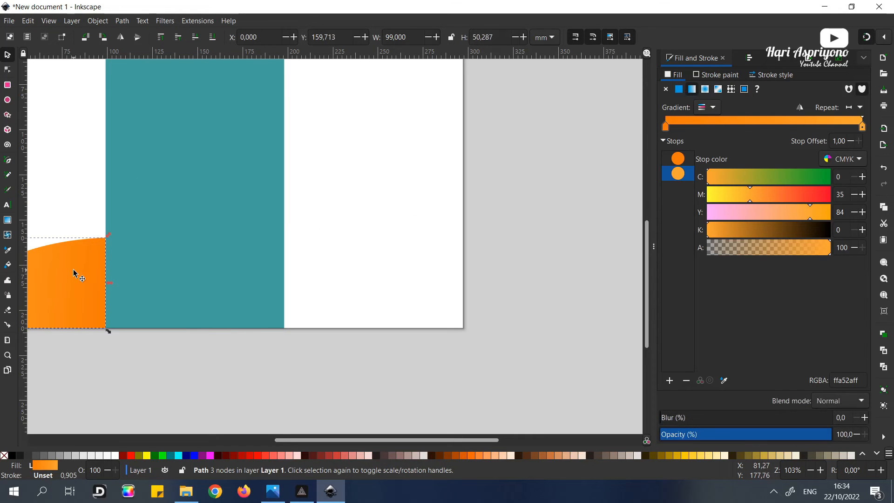
{"action": "right_click", "coordinate": [66, 273]}
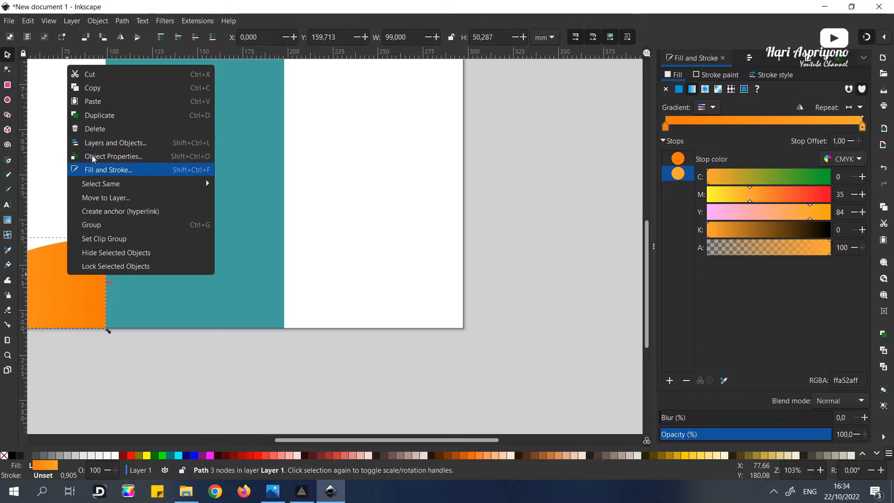
{"action": "left_click", "coordinate": [111, 116]}
{"action": "left_click_drag", "start_coordinate": [82, 275], "coordinate": [406, 304]}
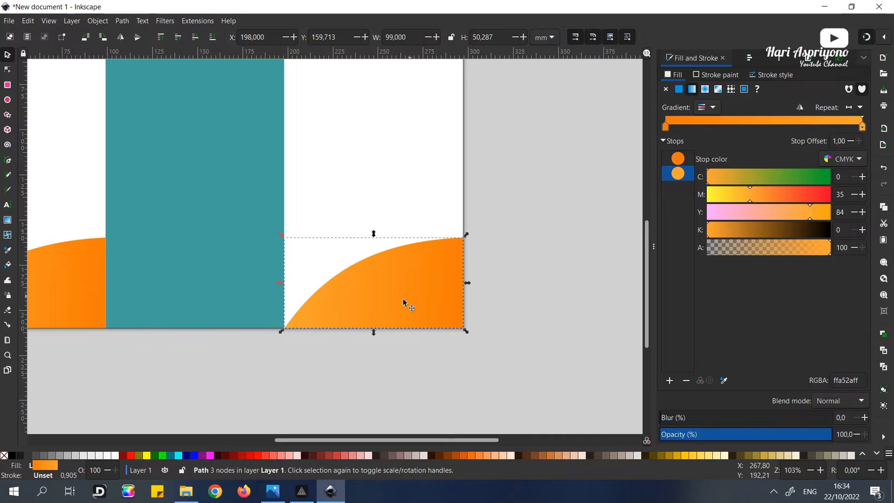
{"action": "left_click_drag", "start_coordinate": [282, 285], "coordinate": [195, 285]}
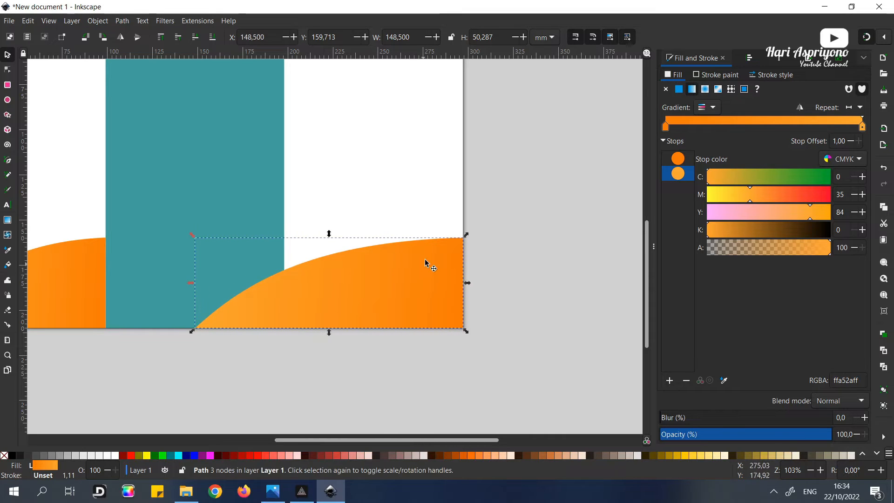
- Bulge the lower-right orange shape's upper curve to an overall height of about 61.9 mm
{"action": "left_click", "coordinate": [8, 70]}
{"action": "left_click", "coordinate": [462, 237]}
{"action": "left_click_drag", "start_coordinate": [339, 242], "coordinate": [334, 216]}
{"action": "left_click", "coordinate": [8, 58]}
{"action": "left_click", "coordinate": [550, 284]}
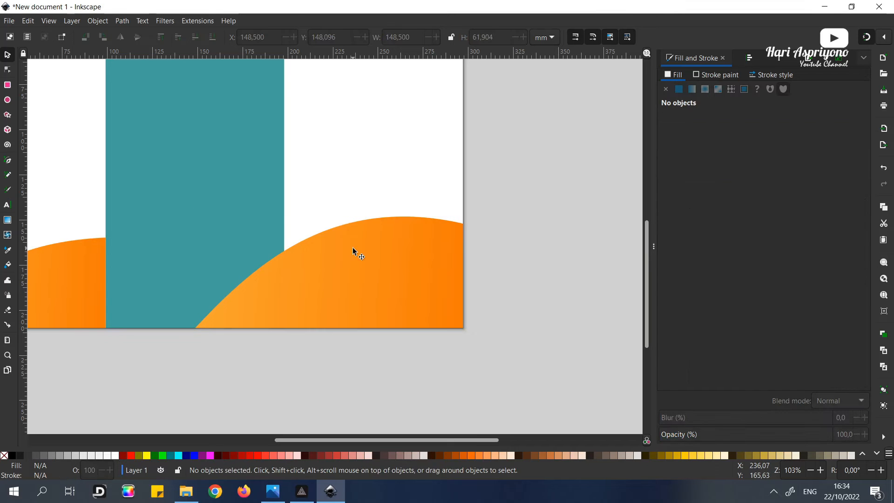
- Duplicate the lower-right orange shape and stretch the copy upward to about 71.7 mm high
{"action": "left_click", "coordinate": [352, 248]}
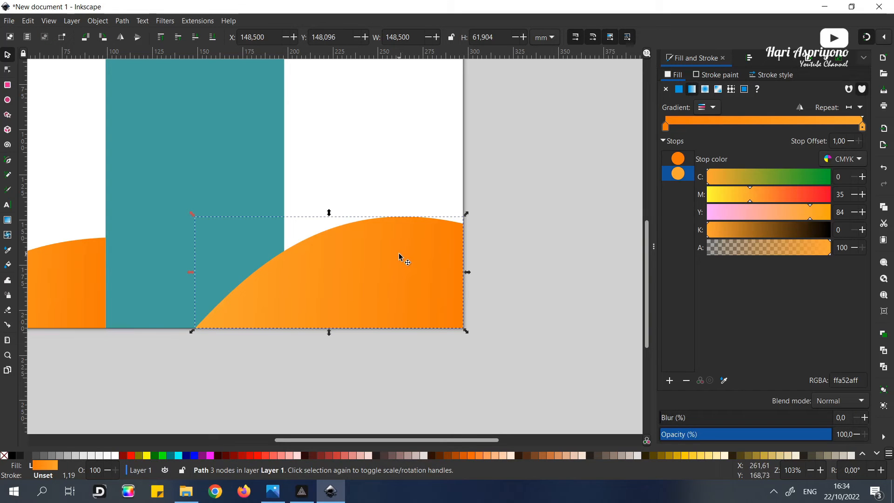
{"action": "key", "text": "ctrl"}
{"action": "left_click", "coordinate": [500, 219]}
{"action": "left_click", "coordinate": [415, 249]}
{"action": "left_click_drag", "start_coordinate": [329, 213], "coordinate": [332, 199]}
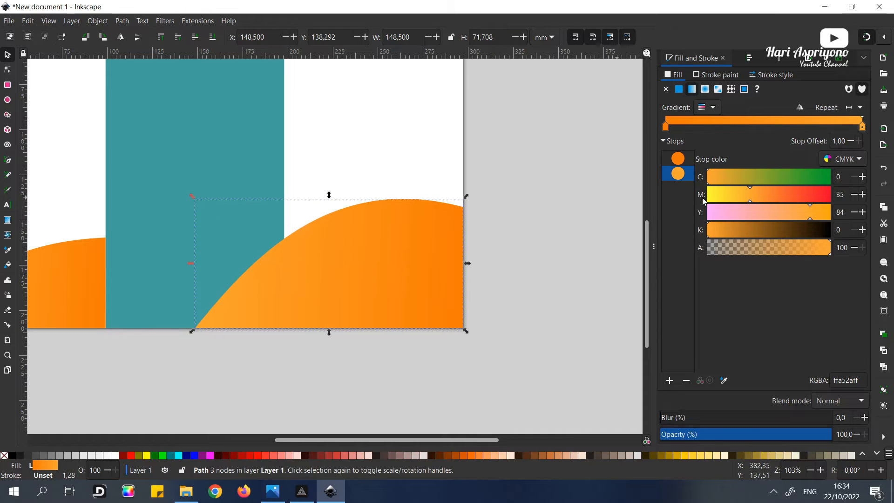
- Recolour the taller copy's gradient to teal 008080, with black at 62 for the left stop and 31 for the right stop
{"action": "left_click", "coordinate": [611, 225]}
{"action": "left_click", "coordinate": [410, 216]}
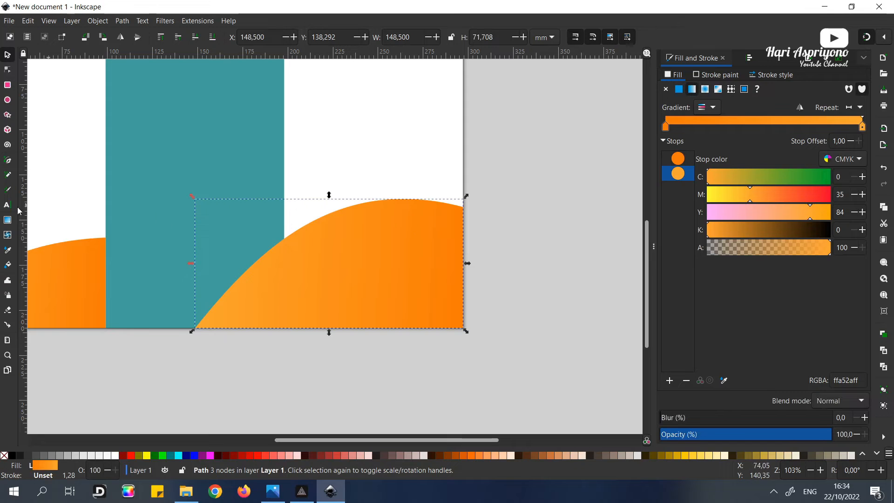
{"action": "left_click", "coordinate": [7, 223]}
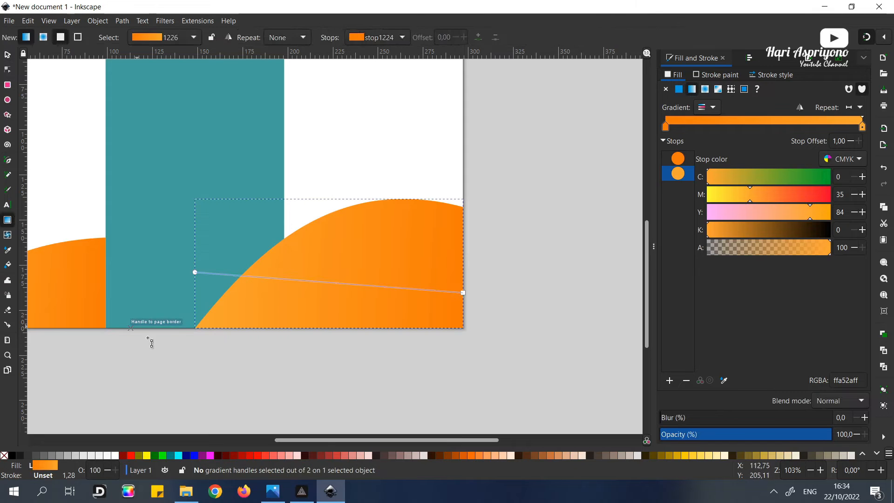
{"action": "left_click", "coordinate": [195, 272]}
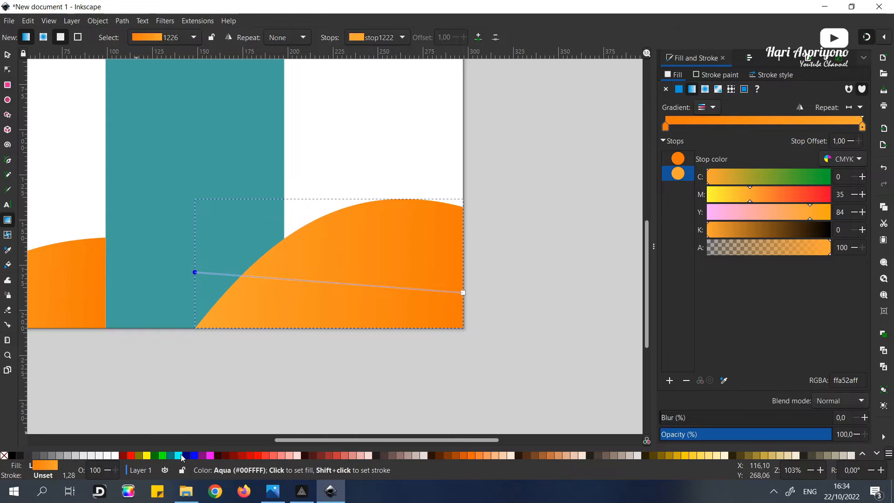
{"action": "left_click", "coordinate": [171, 455]}
{"action": "left_click_drag", "start_coordinate": [767, 229], "coordinate": [784, 231]}
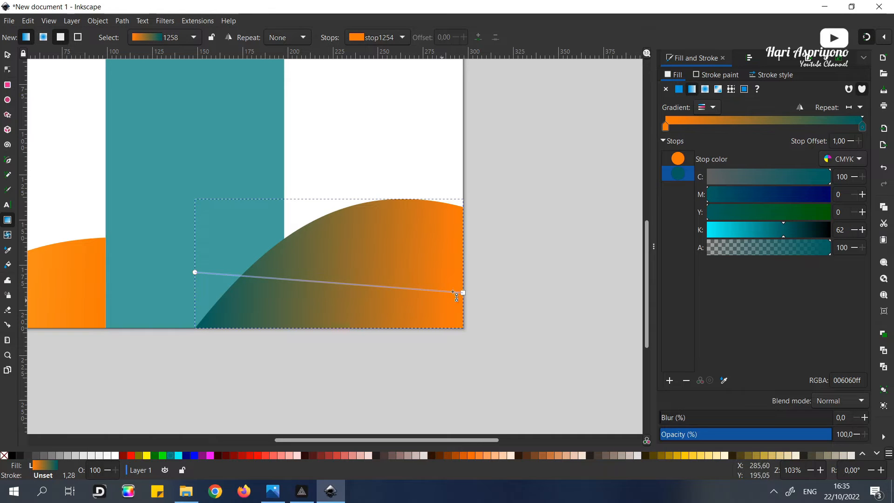
{"action": "left_click", "coordinate": [462, 292]}
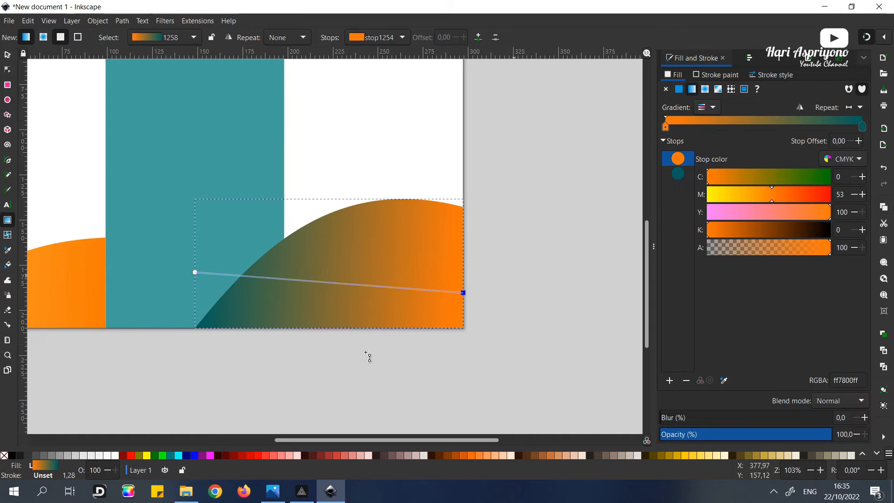
{"action": "left_click", "coordinate": [175, 457]}
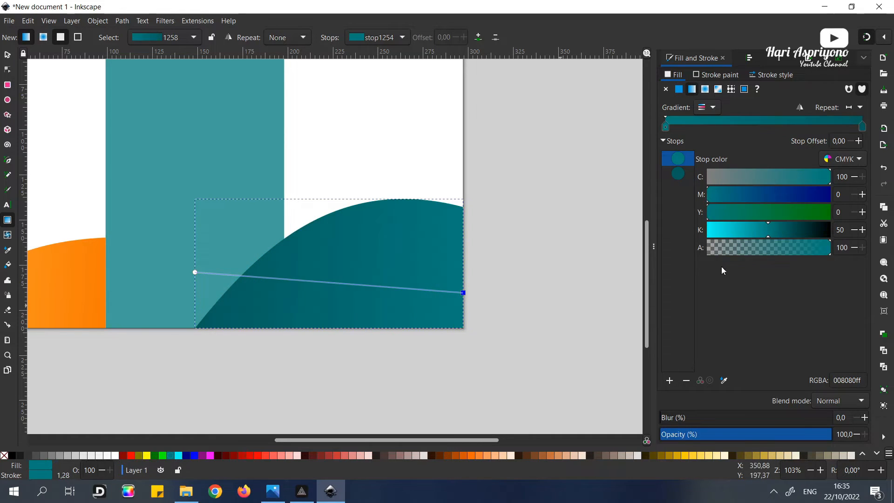
{"action": "left_click_drag", "start_coordinate": [766, 235], "coordinate": [744, 236]}
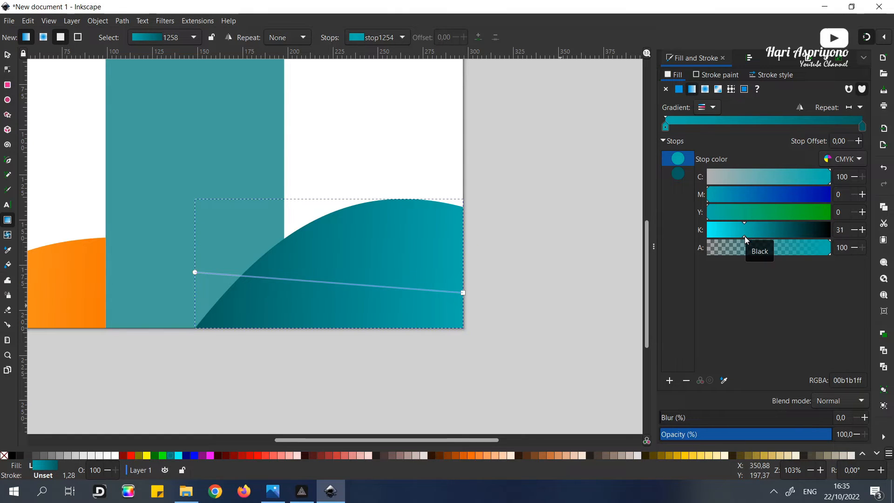
- Lower the teal copy behind the orange shape, and raise its right corner node and curve to about 74.1 mm overall height
{"action": "left_click", "coordinate": [7, 56]}
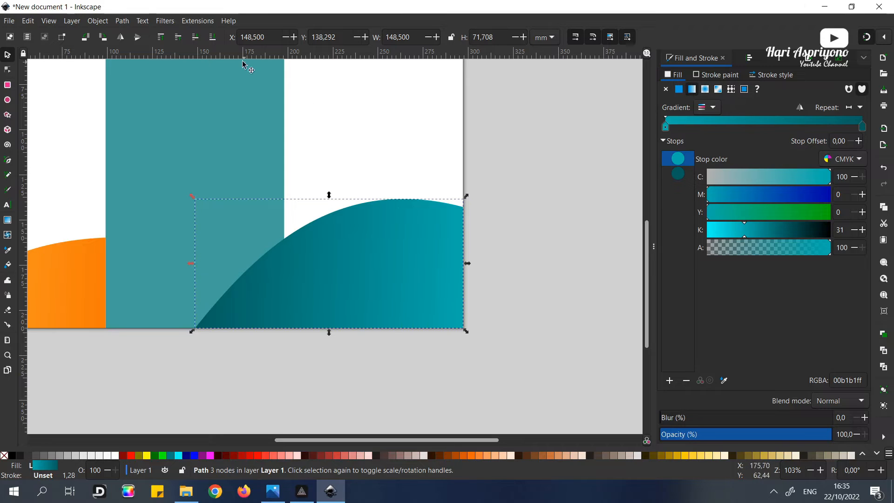
{"action": "left_click", "coordinate": [195, 40]}
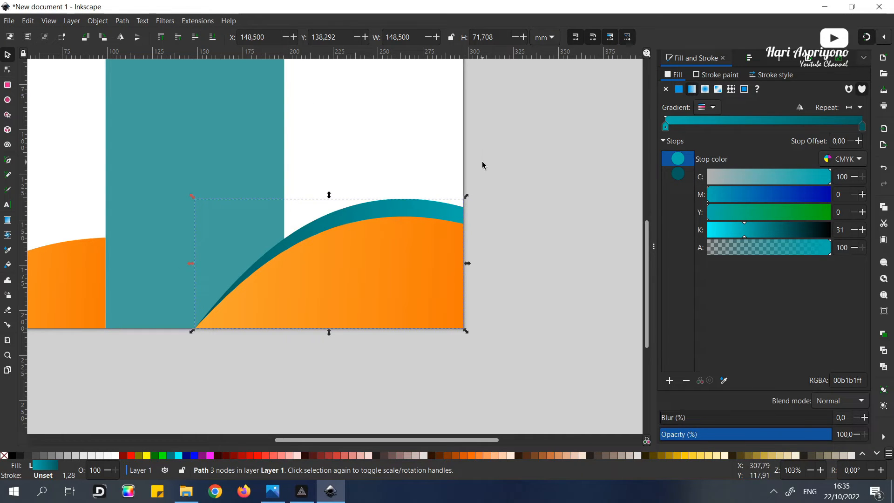
{"action": "left_click", "coordinate": [7, 70]}
{"action": "left_click_drag", "start_coordinate": [464, 205], "coordinate": [463, 198]}
{"action": "left_click_drag", "start_coordinate": [336, 164], "coordinate": [340, 177]}
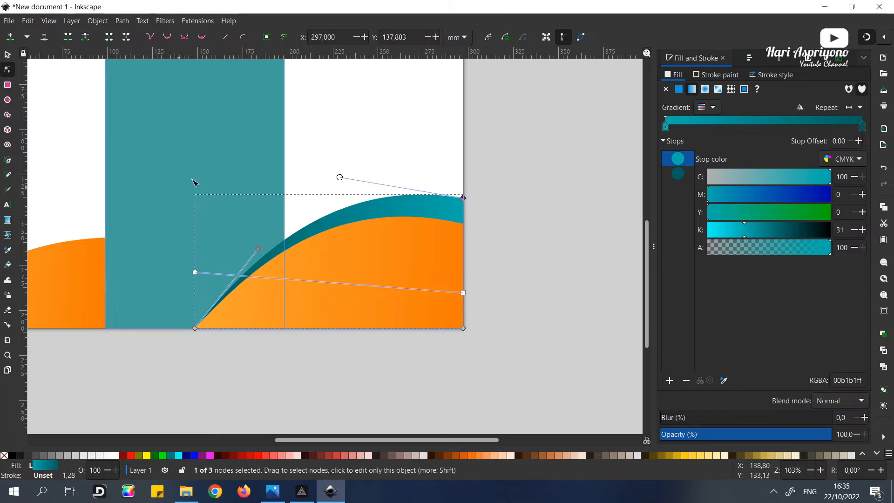
{"action": "left_click", "coordinate": [554, 247]}
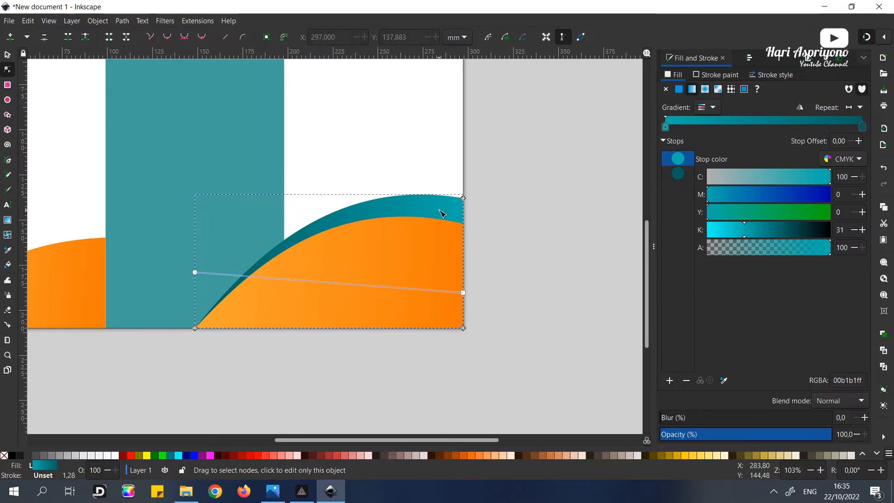
- Duplicate the teal shape behind the lower-right orange curve
{"action": "key", "text": "s"}
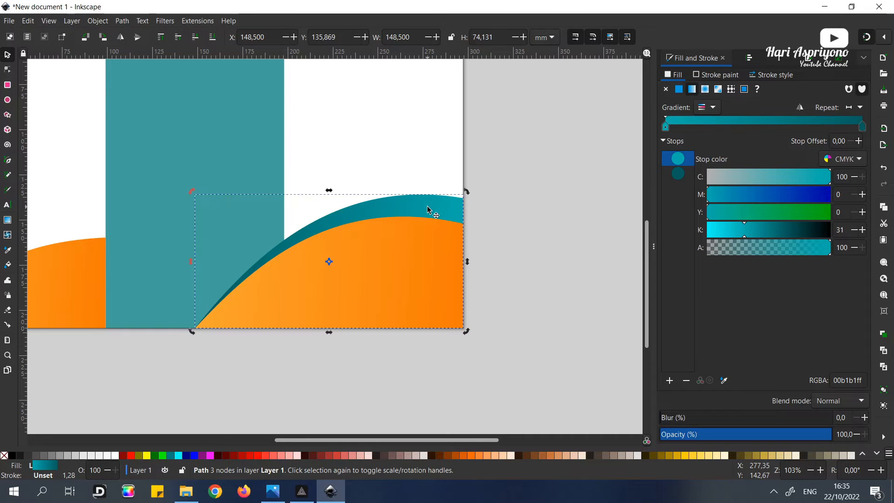
{"action": "right_click", "coordinate": [428, 209]}
{"action": "left_click", "coordinate": [462, 257]}
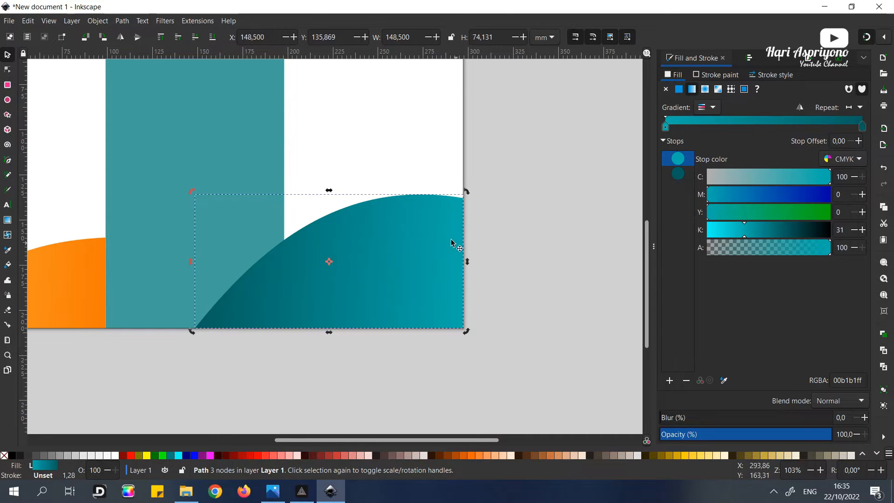
- Stretch the duplicated teal shape upward to about 81.9 mm high and reverse its gradient direction
{"action": "key", "text": "Escape"}
{"action": "left_click", "coordinate": [417, 214]}
{"action": "left_click_drag", "start_coordinate": [330, 192], "coordinate": [330, 179]}
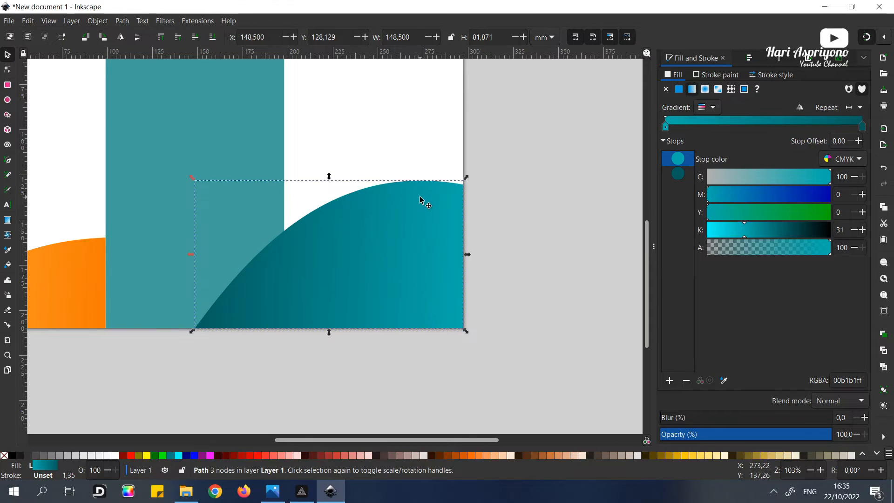
{"action": "left_click", "coordinate": [800, 109]}
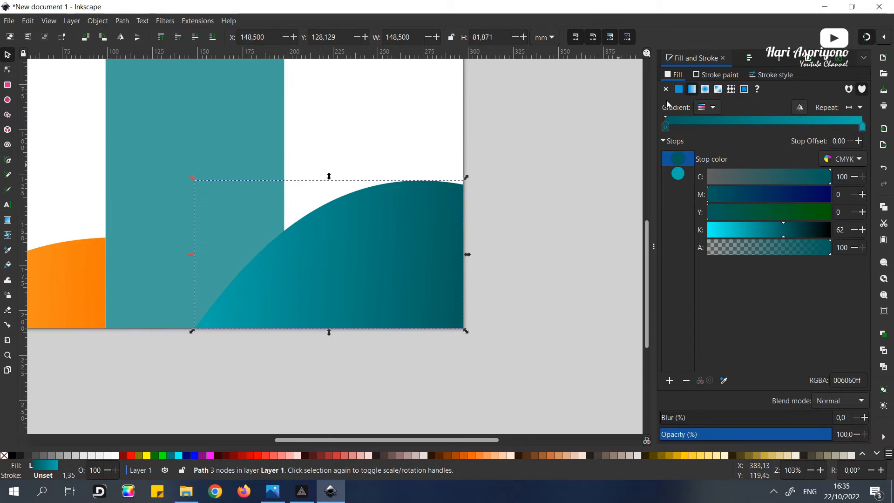
- Lower the taller teal copy behind the orange and first teal shapes, and stretch it to about 84.5 mm high
{"action": "left_click", "coordinate": [197, 41]}
{"action": "left_click", "coordinate": [197, 40]}
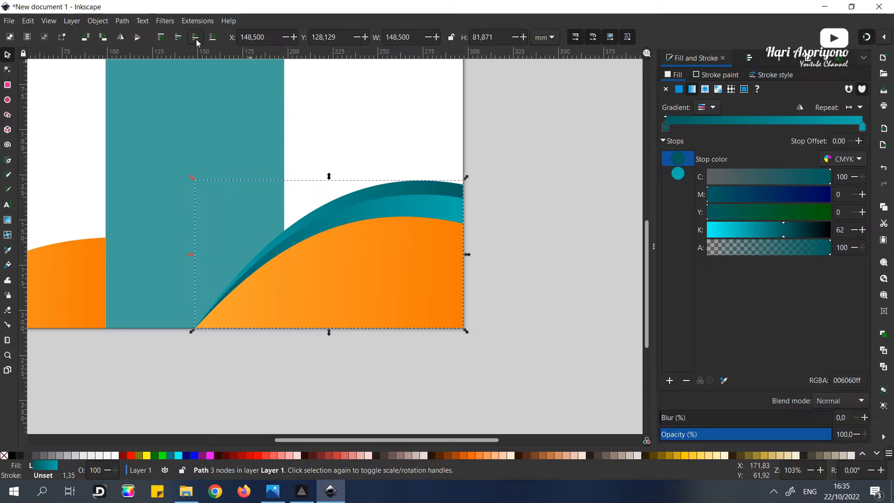
{"action": "left_click_drag", "start_coordinate": [329, 179], "coordinate": [329, 175]}
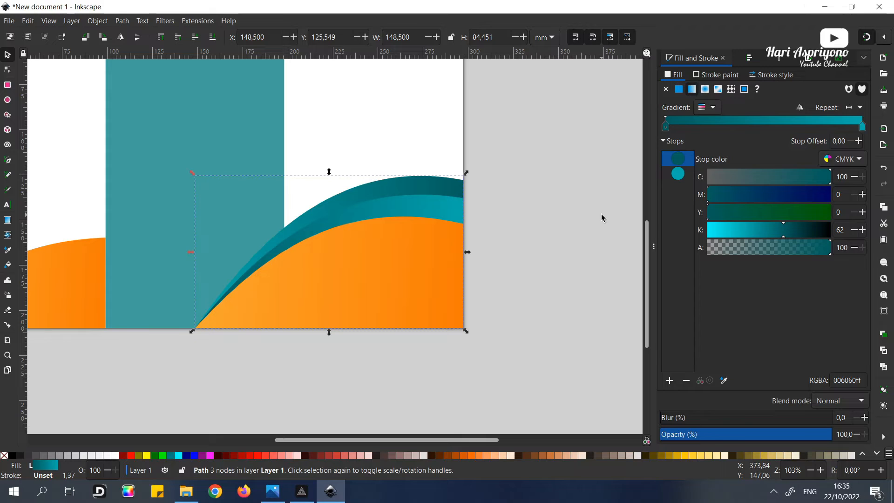
- Reshape the upper curves of both teal shapes with their right corner node handles, bringing the rear shape to about 83.5 mm high
{"action": "left_click", "coordinate": [7, 70]}
{"action": "left_click", "coordinate": [463, 181]}
{"action": "left_click_drag", "start_coordinate": [339, 159], "coordinate": [340, 163]}
{"action": "left_click", "coordinate": [461, 200]}
{"action": "left_click", "coordinate": [463, 198]}
{"action": "left_click_drag", "start_coordinate": [341, 179], "coordinate": [329, 186]}
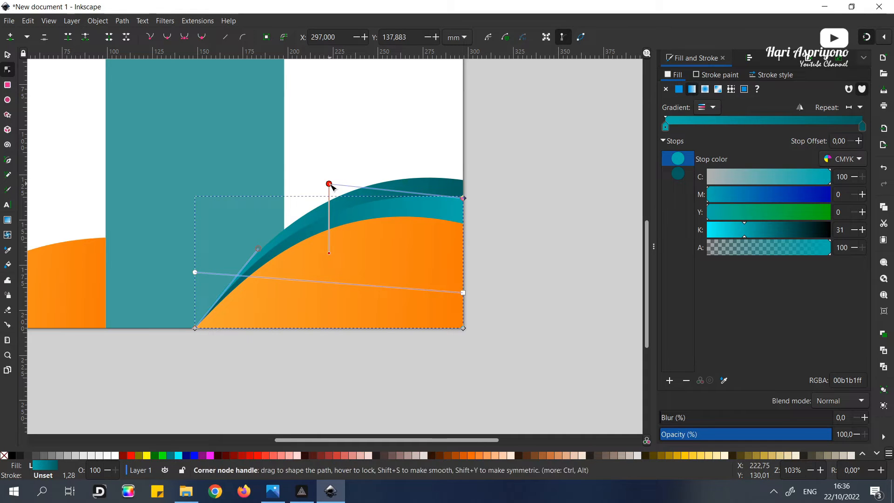
{"action": "key", "text": "Escape"}
{"action": "left_click", "coordinate": [383, 138]}
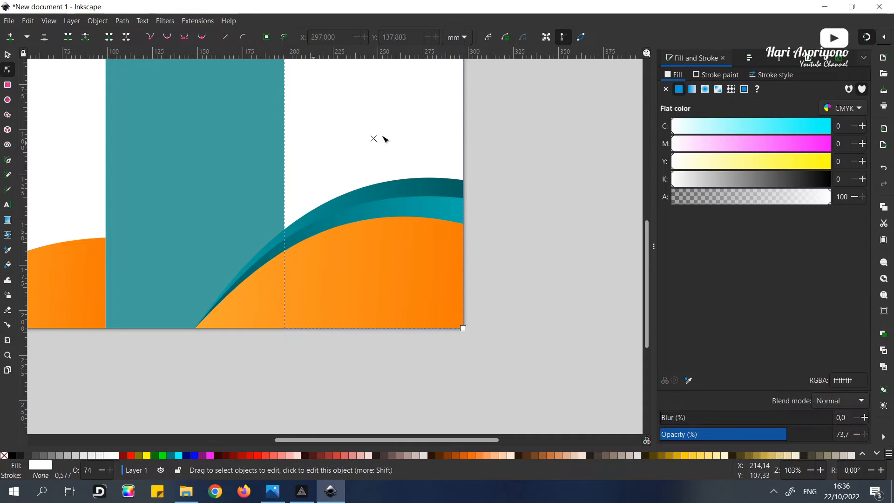
- Group the lower-right orange curve with the two teal curves behind it
{"action": "left_click", "coordinate": [8, 56]}
{"action": "left_click", "coordinate": [443, 195]}
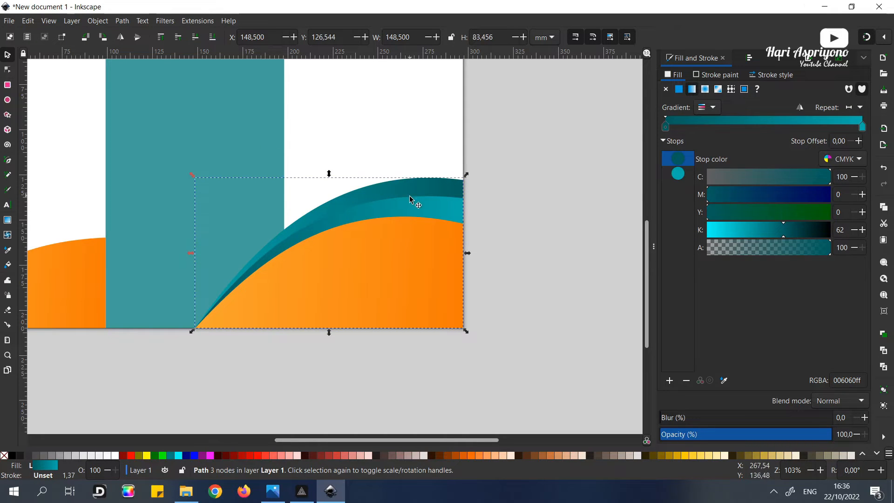
{"action": "left_click", "coordinate": [403, 238]}
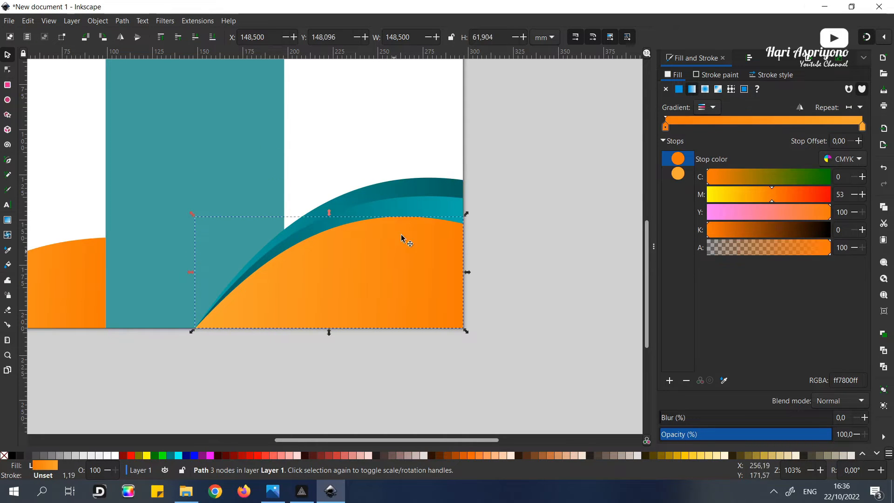
{"action": "left_click", "coordinate": [409, 209], "text": "shift"}
{"action": "left_click", "coordinate": [410, 188], "text": "shift"}
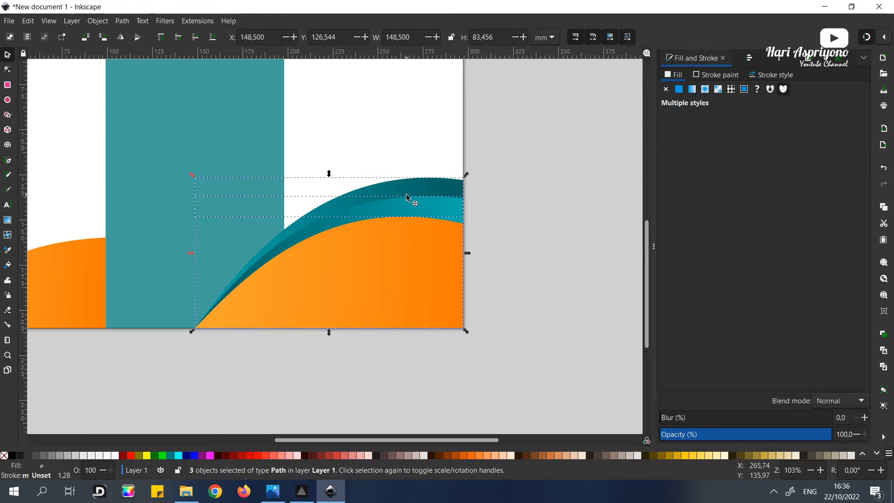
{"action": "right_click", "coordinate": [408, 194]}
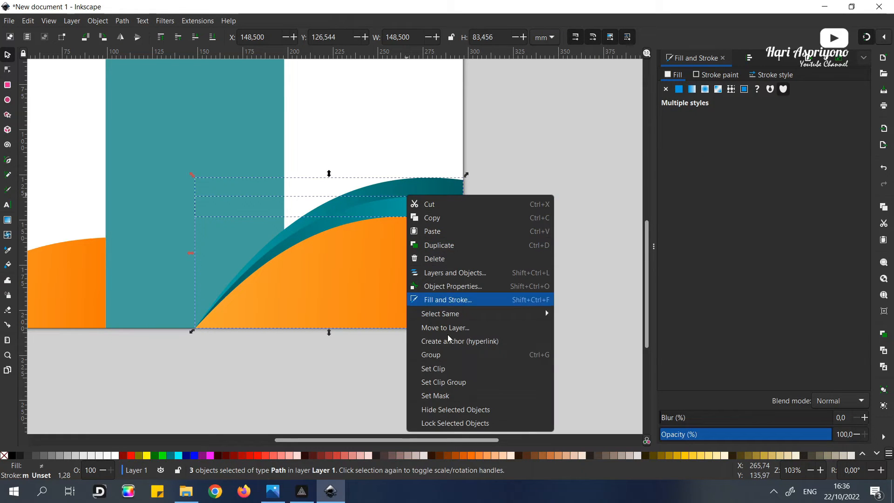
{"action": "left_click", "coordinate": [451, 355]}
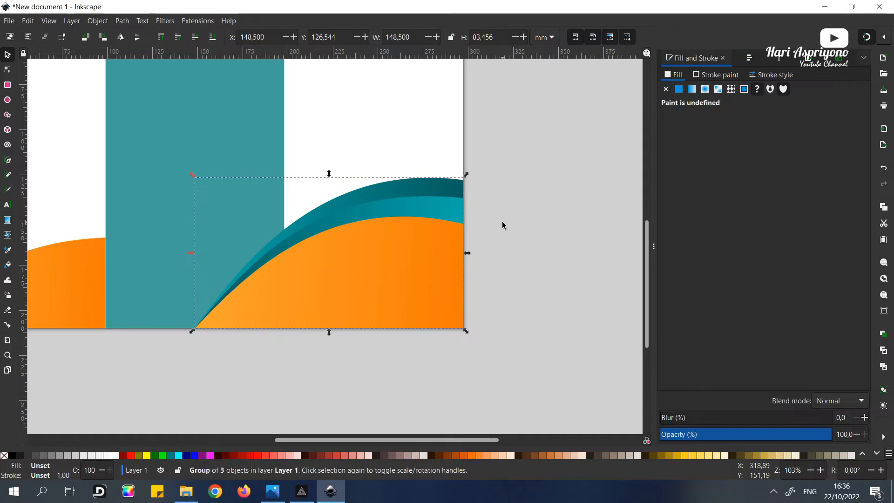
{"action": "left_click", "coordinate": [502, 225]}
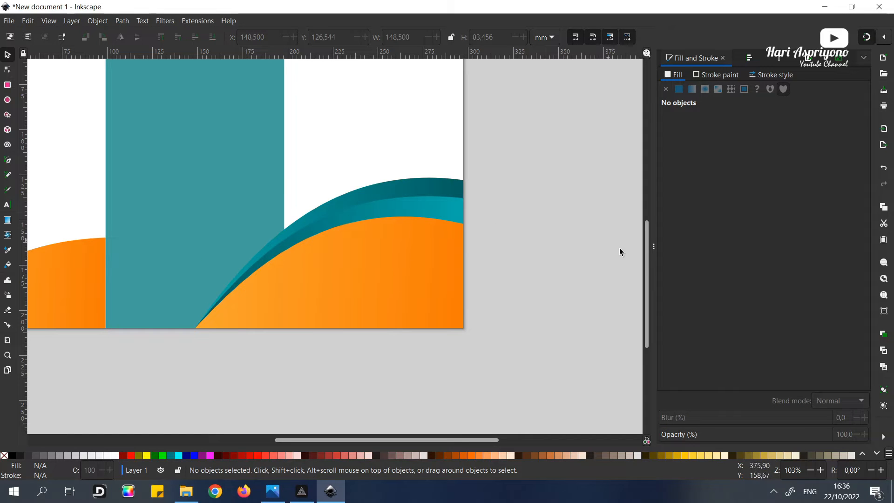
- Reduce the height of the upper-left orange curve to about 42.3 mm
{"action": "left_click_drag", "start_coordinate": [647, 253], "coordinate": [647, 244]}
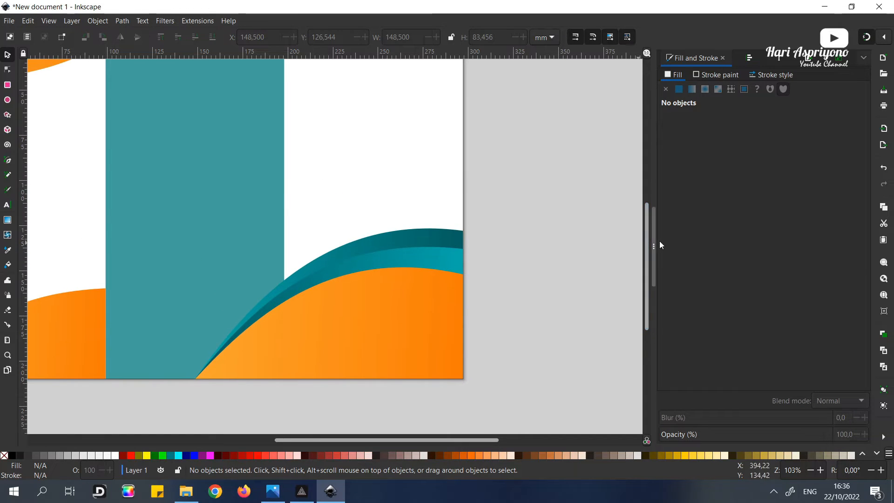
{"action": "scroll", "coordinate": [446, 206], "scroll_direction": "down", "scroll_amount": 1}
{"action": "mouse_move", "coordinate": [645, 205]}
{"action": "left_mouse_down"}
{"action": "mouse_move", "coordinate": [645, 185]}
{"action": "mouse_move", "coordinate": [643, 195]}
{"action": "left_mouse_up"}
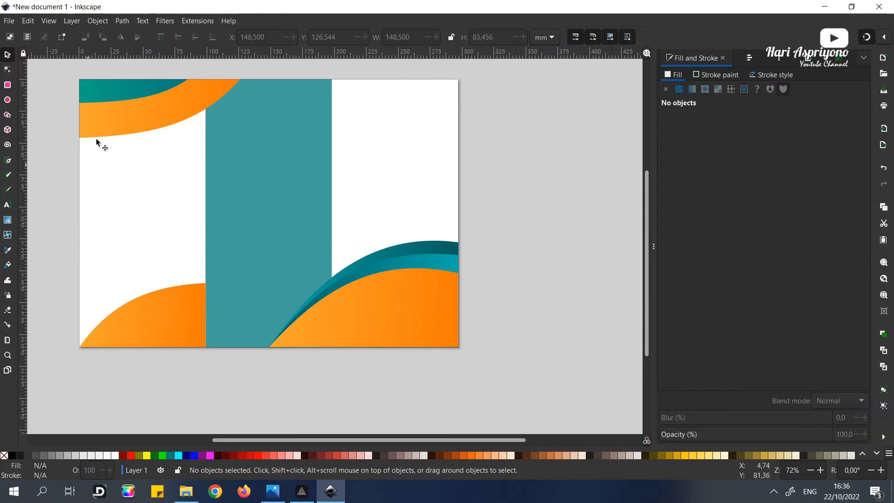
{"action": "left_click", "coordinate": [112, 119]}
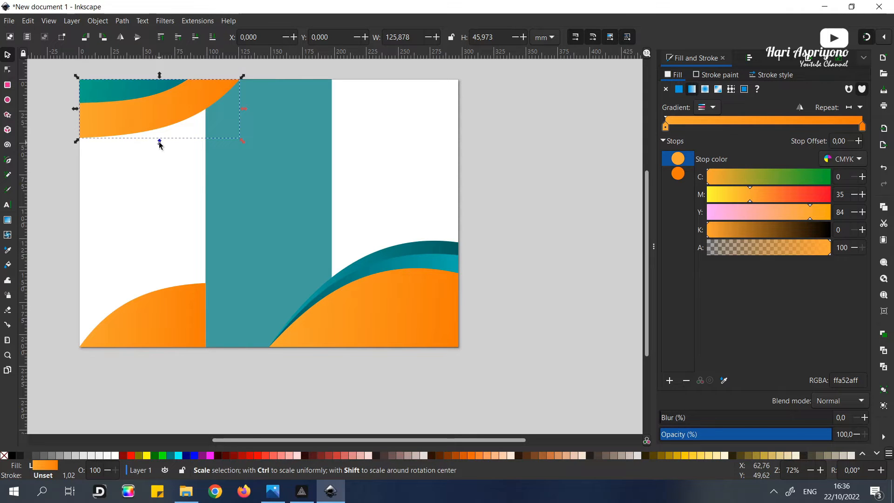
{"action": "left_click_drag", "start_coordinate": [159, 142], "coordinate": [159, 139]}
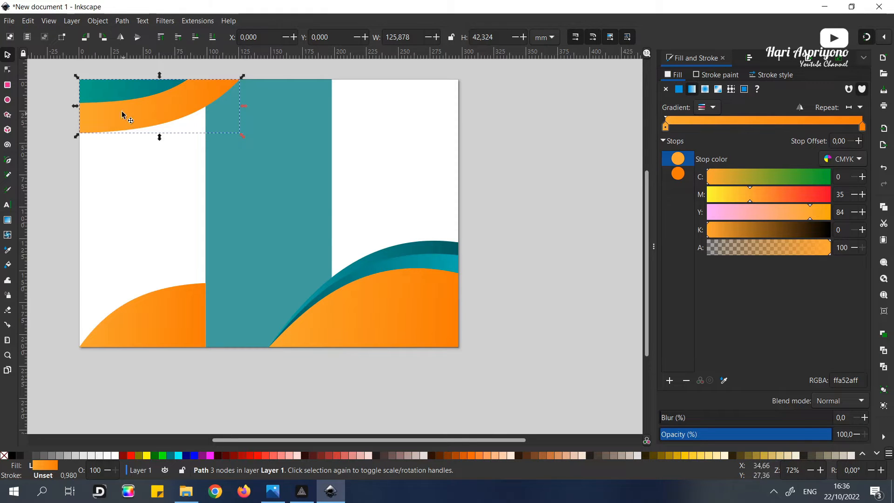
{"action": "left_click", "coordinate": [111, 218]}
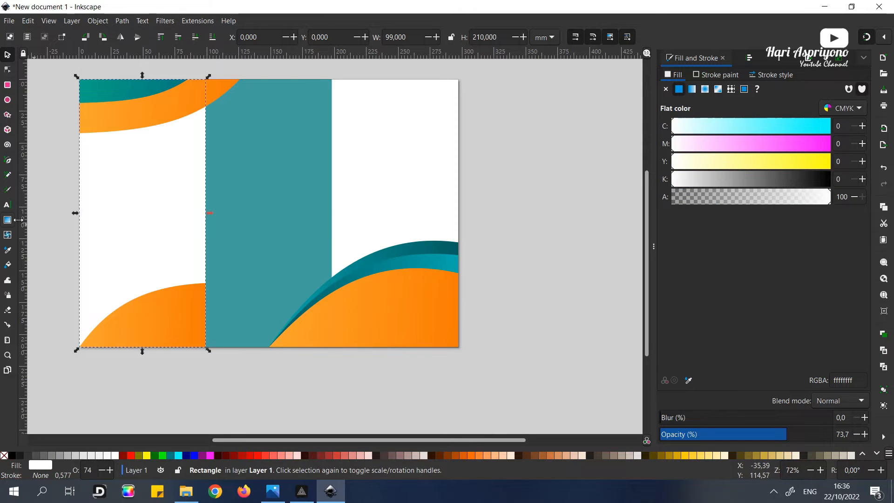
{"action": "left_click", "coordinate": [47, 216]}
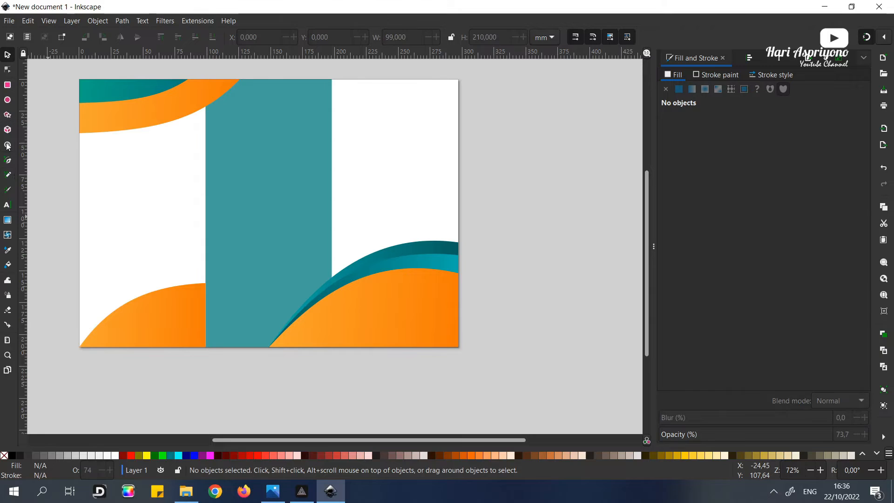
- Add the two-line text "PENERIMAAN / PESERTA DIDIK BARU" on the left white panel below the orange curve
{"action": "left_click", "coordinate": [8, 205]}
{"action": "left_click", "coordinate": [95, 151]}
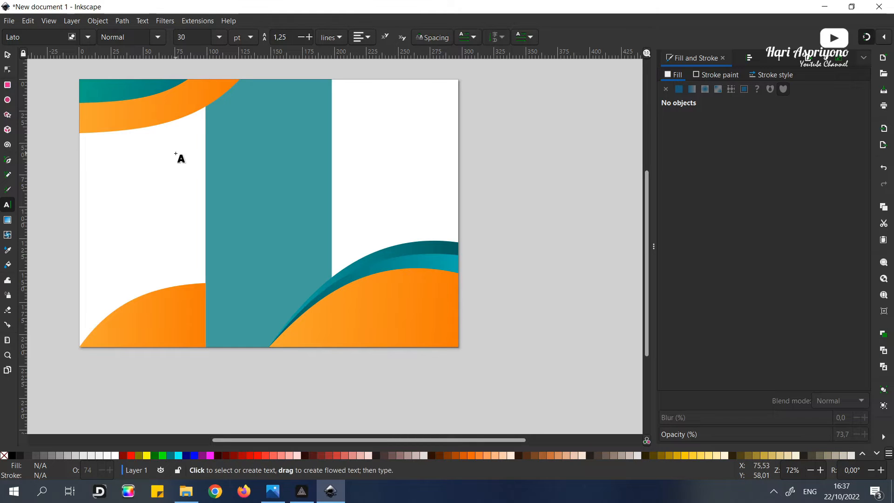
{"action": "type", "text": "PENERBITAN"}
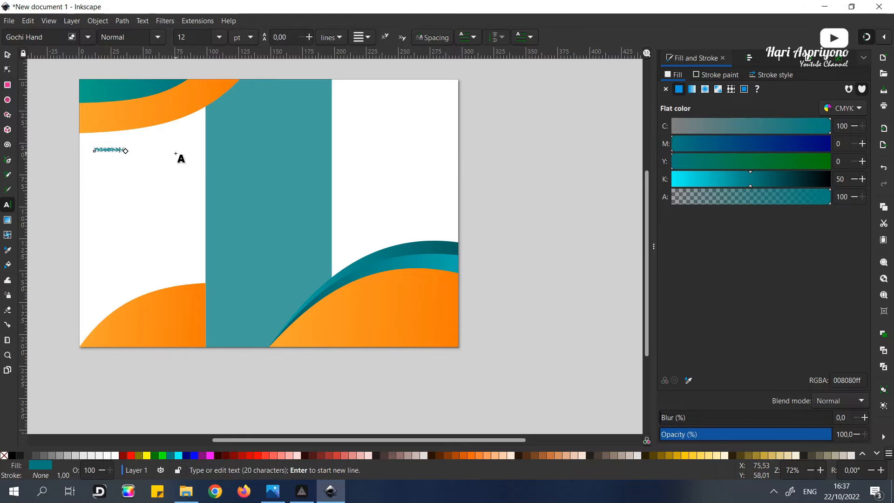
{"action": "type", "text": "  BA"}
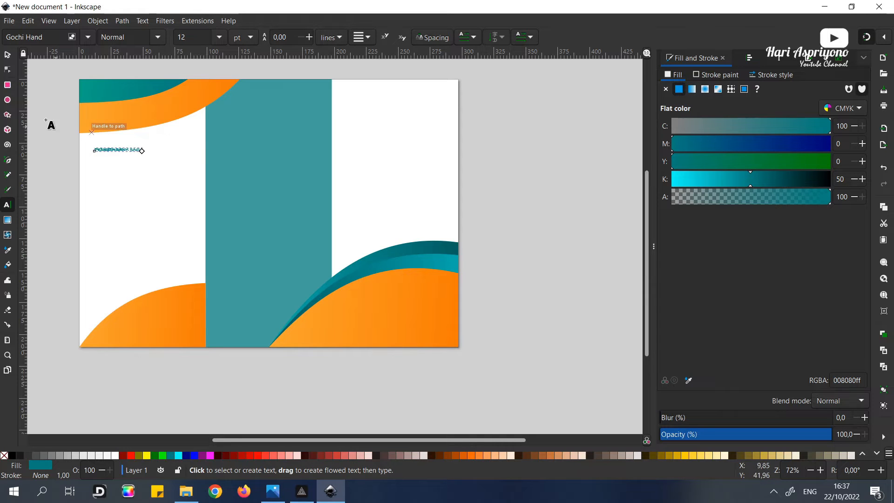
- Set the line spacing of the whole heading text to 1 line
{"action": "scroll", "coordinate": [103, 136], "scroll_direction": "up", "scroll_amount": 1, "text": "ctrl"}
{"action": "scroll", "coordinate": [98, 133], "scroll_direction": "up", "scroll_amount": 1, "text": "ctrl"}
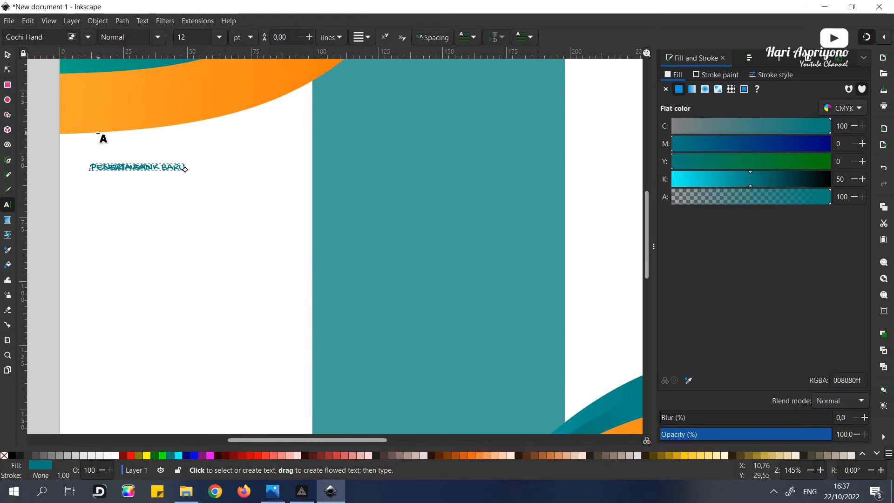
{"action": "key", "text": "ctrl+a"}
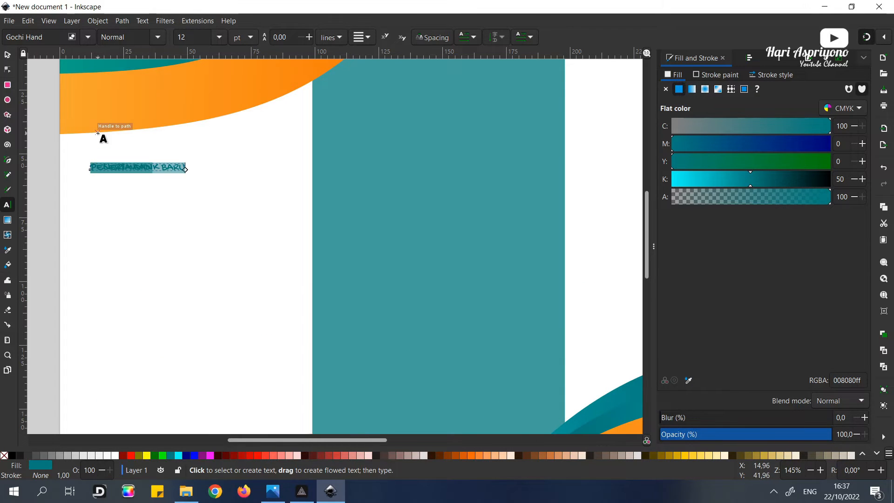
{"action": "double_click", "coordinate": [284, 37]}
{"action": "type", "text": "1"}
{"action": "key", "text": "Return"}
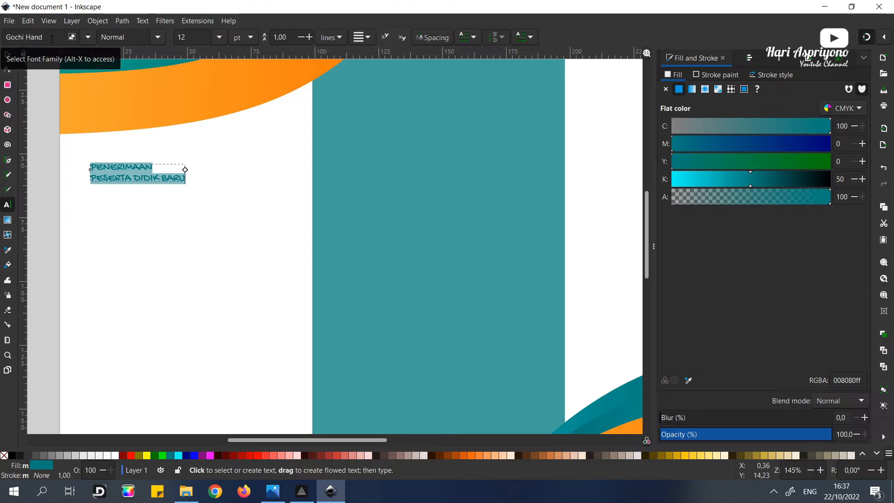
- Change the heading's font to Myriad Pro in the Bold style
{"action": "left_click_drag", "start_coordinate": [52, 38], "coordinate": [5, 42]}
{"action": "type", "text": "MYR"}
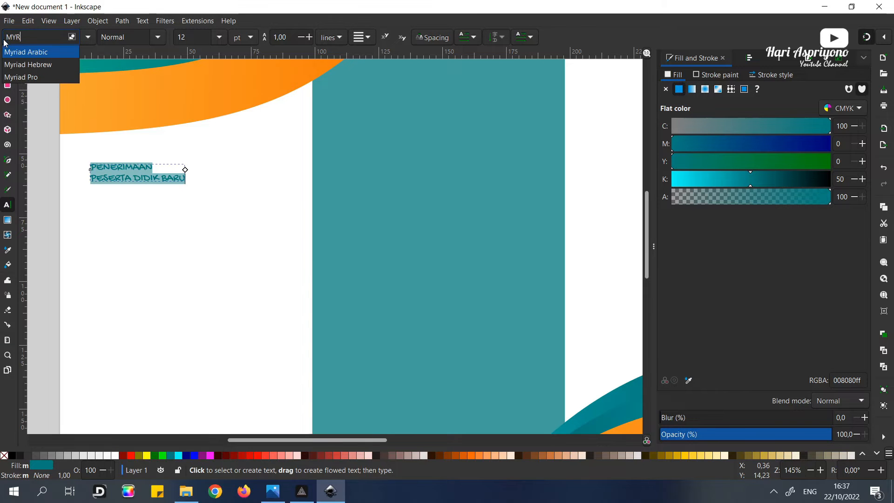
{"action": "left_click", "coordinate": [24, 77]}
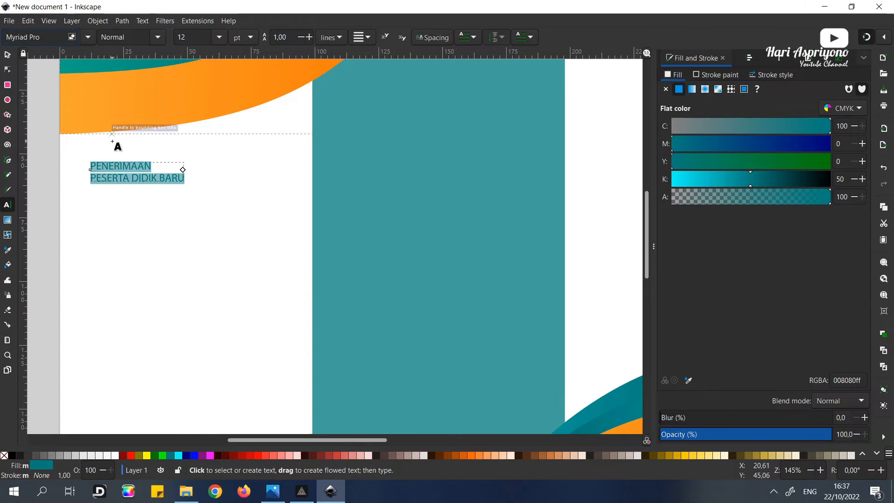
{"action": "left_click", "coordinate": [158, 37]}
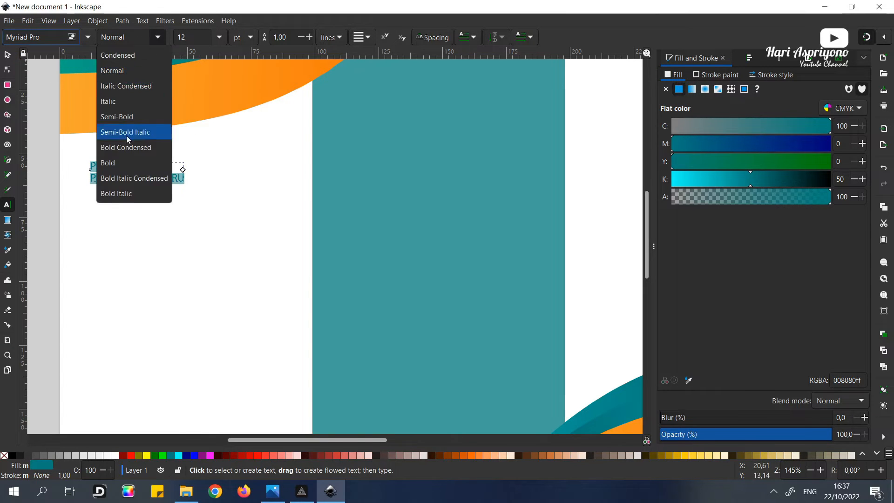
{"action": "left_click", "coordinate": [118, 163]}
- Try font sizes of 16, 18 and 24 pt on the heading, and settle on 22 pt
{"action": "left_click", "coordinate": [219, 36]}
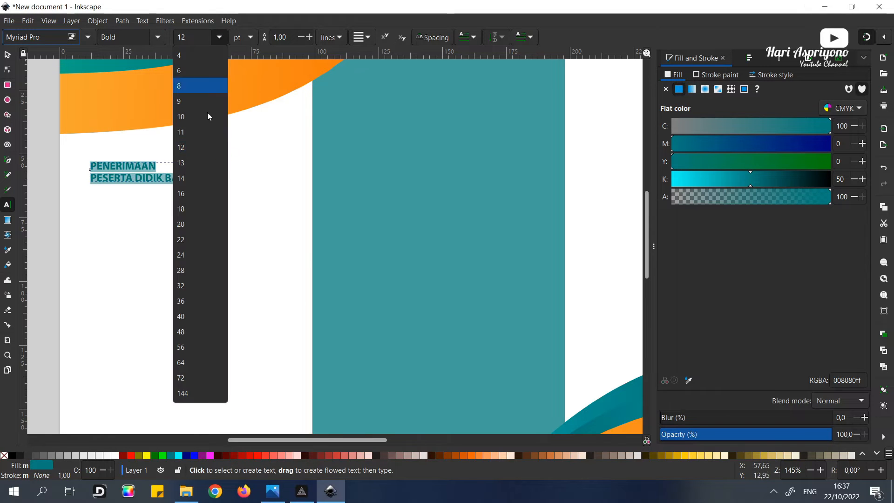
{"action": "left_click", "coordinate": [205, 192]}
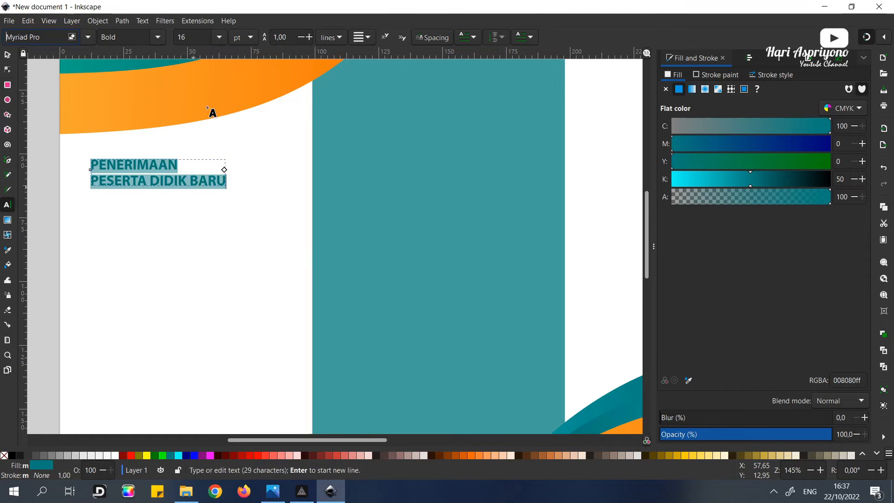
{"action": "left_click", "coordinate": [219, 37]}
{"action": "left_click", "coordinate": [185, 209]}
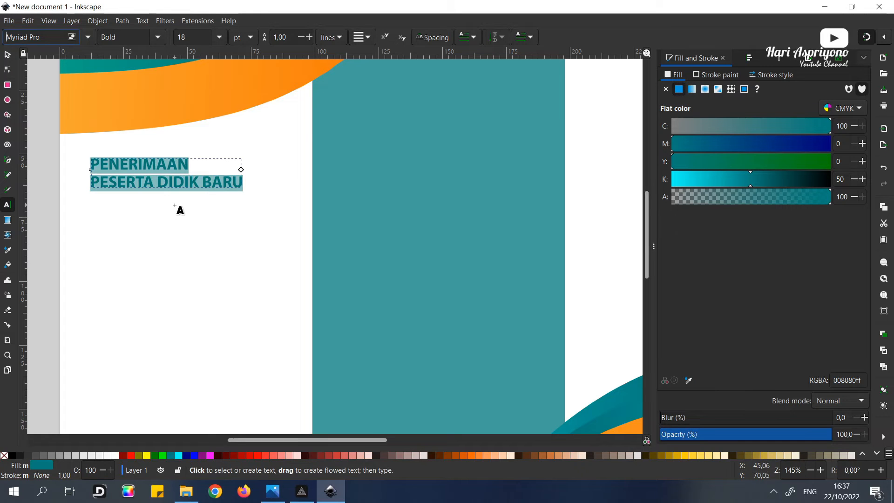
{"action": "left_click", "coordinate": [217, 38]}
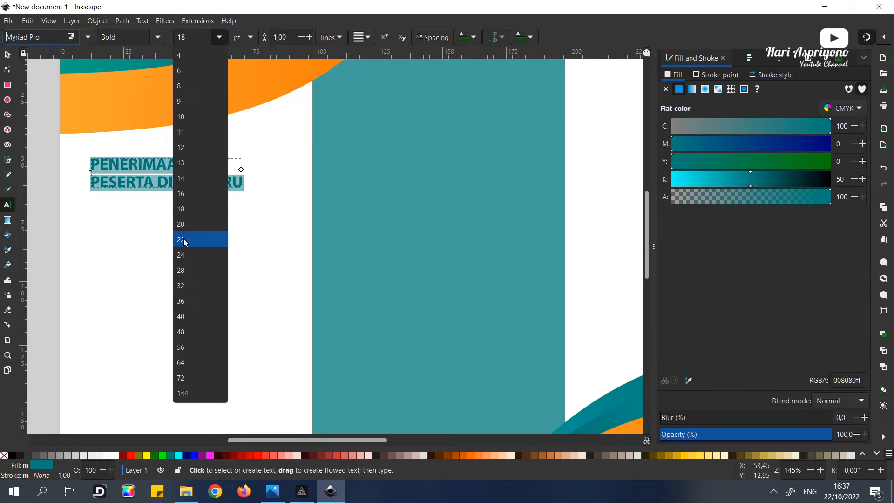
{"action": "left_click", "coordinate": [187, 254]}
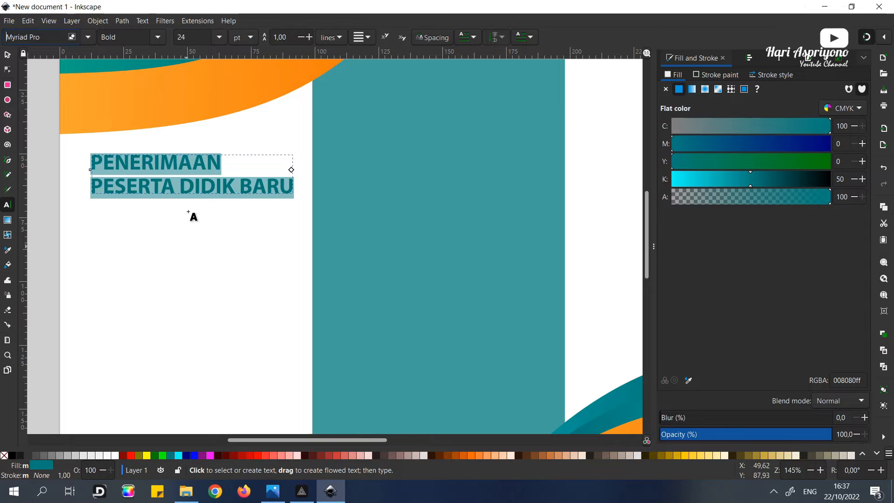
{"action": "left_click", "coordinate": [218, 36]}
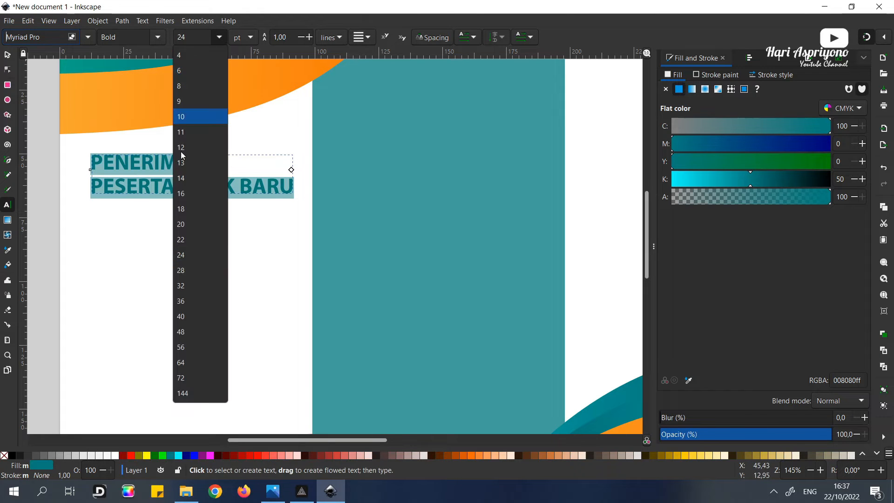
{"action": "left_click", "coordinate": [186, 239]}
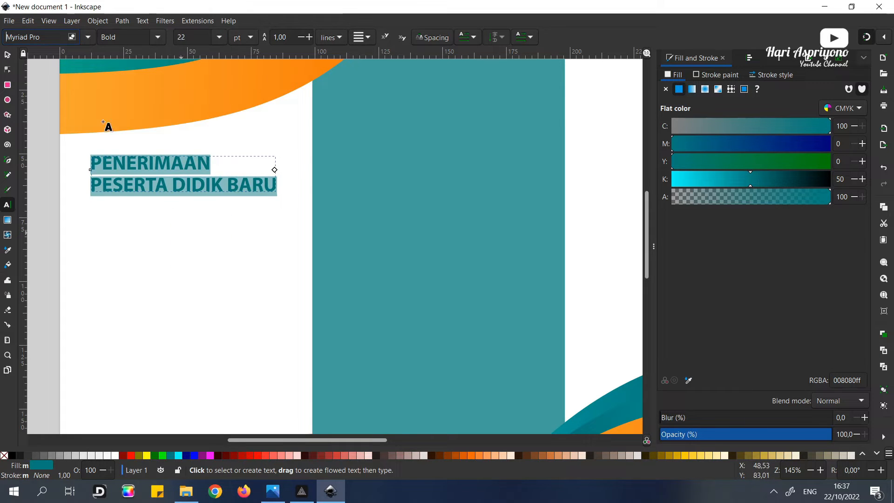
- Add a third line reading "(PPDB) 2023/2024" to the end of the heading text
{"action": "left_click", "coordinate": [256, 184]}
{"action": "key", "text": "End"}
{"action": "key", "text": "Return"}
{"action": "type", "text": "("}
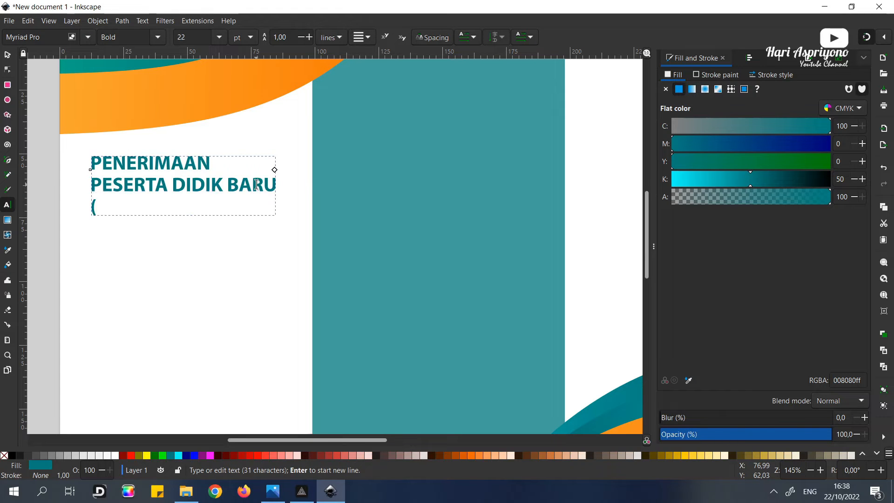
{"action": "type", "text": "PPDB"}
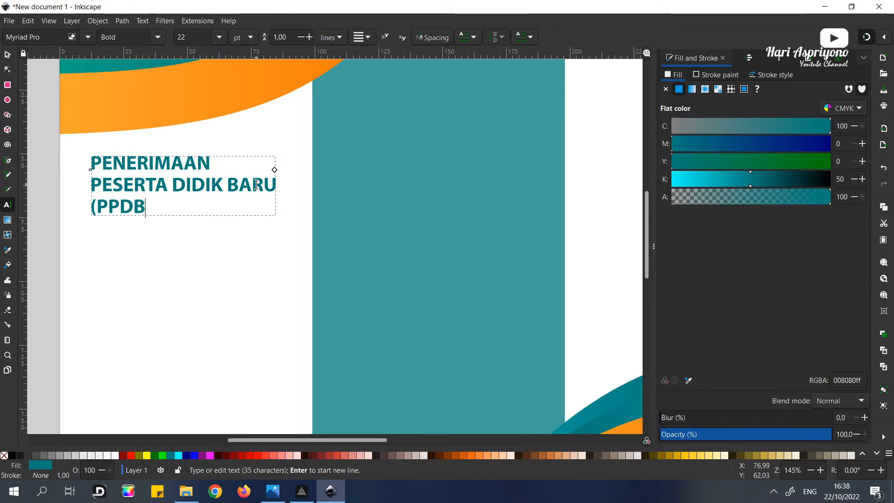
{"action": "type", "text": ") 2"}
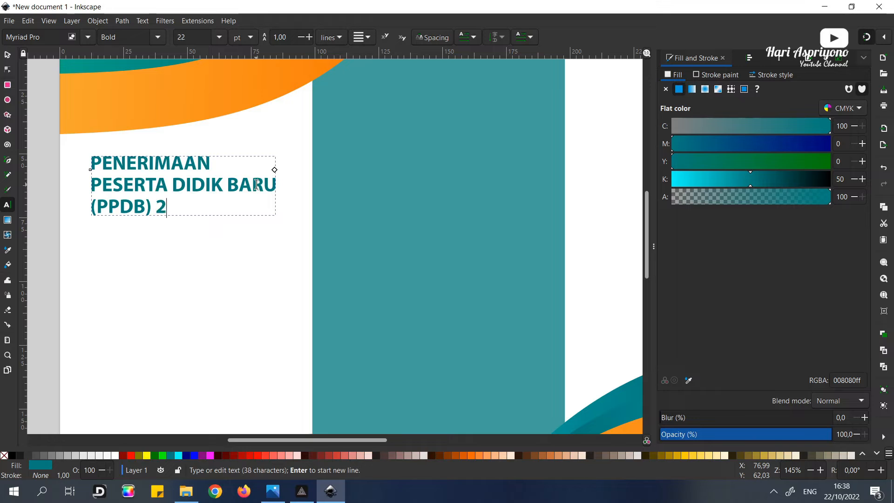
{"action": "type", "text": "023/2024"}
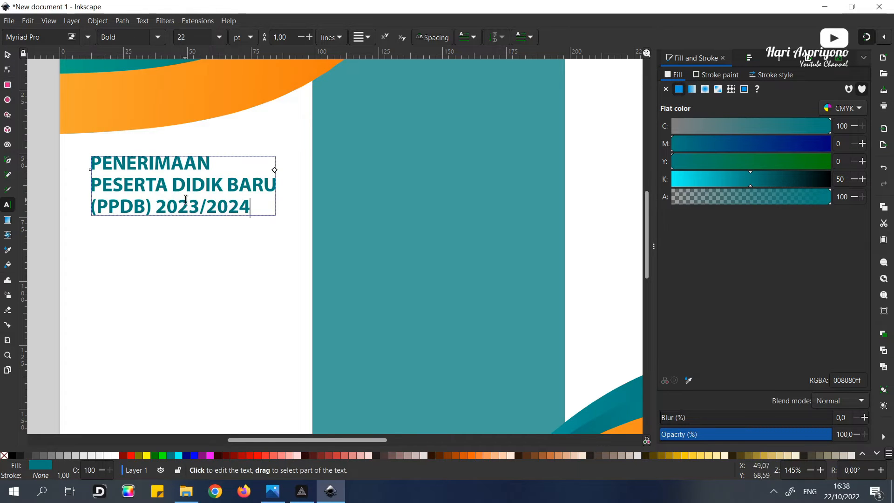
- Color the heading's first line "PENERIMAAN" black and its third line "(PPDB) 2023/2024" orange (ff6600)
{"action": "left_click_drag", "start_coordinate": [214, 166], "coordinate": [89, 161]}
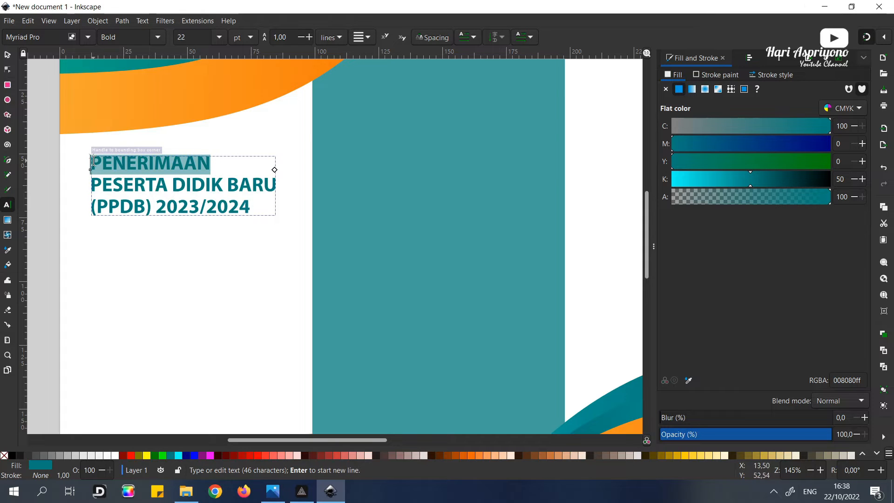
{"action": "left_click", "coordinate": [13, 455]}
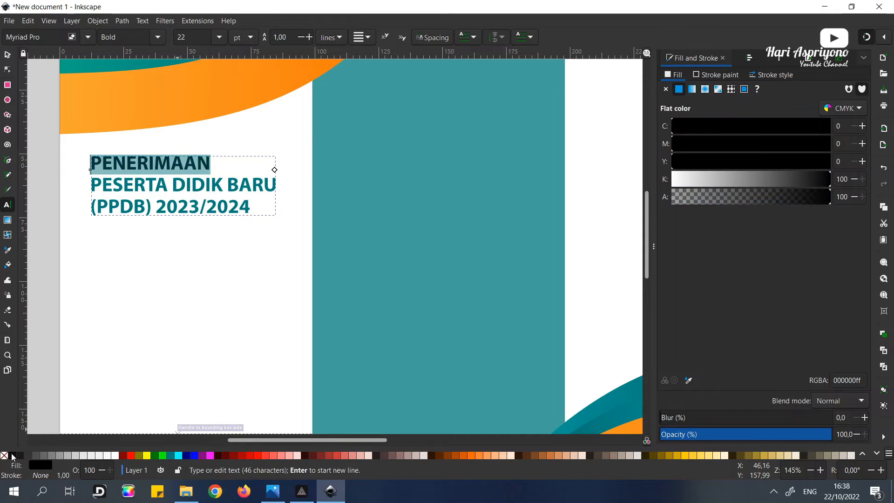
{"action": "left_click", "coordinate": [106, 206]}
{"action": "left_click_drag", "start_coordinate": [106, 207], "coordinate": [298, 210]}
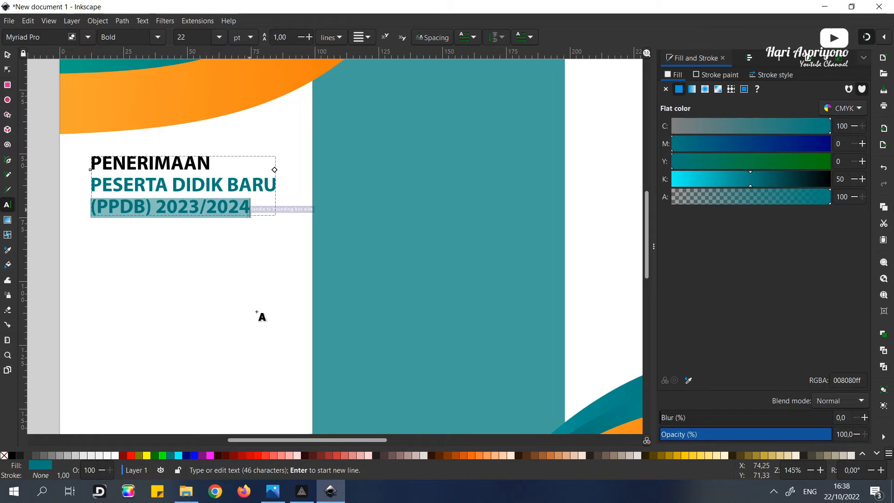
{"action": "left_click", "coordinate": [471, 455]}
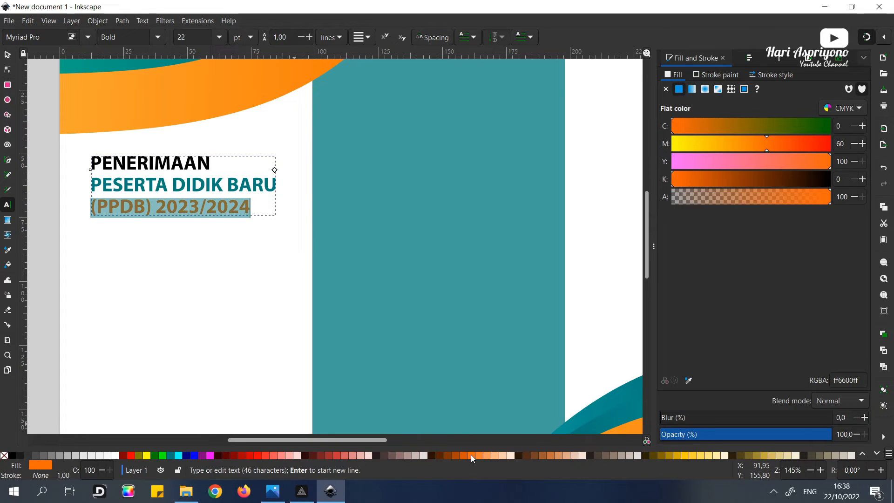
- Move the heading slightly up and left, to about X 8.1 mm and Y 46.5 mm, closer to the orange curve
{"action": "left_click", "coordinate": [7, 54]}
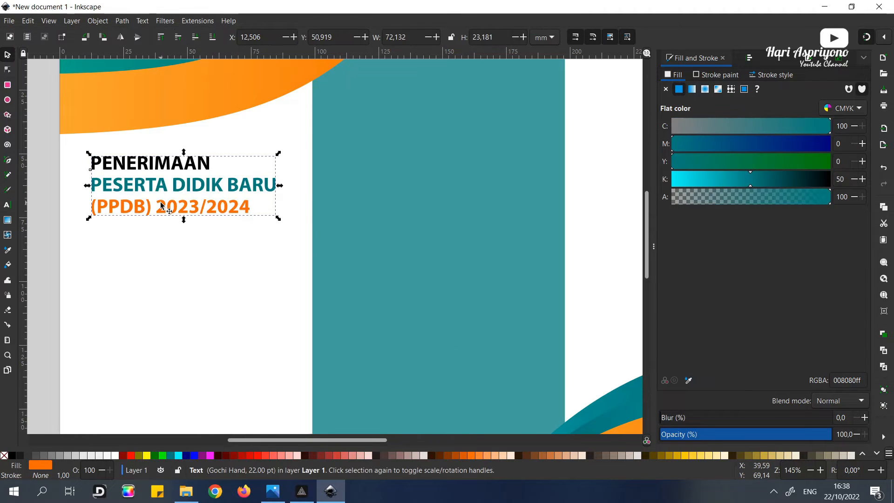
{"action": "left_click_drag", "start_coordinate": [162, 159], "coordinate": [156, 152]}
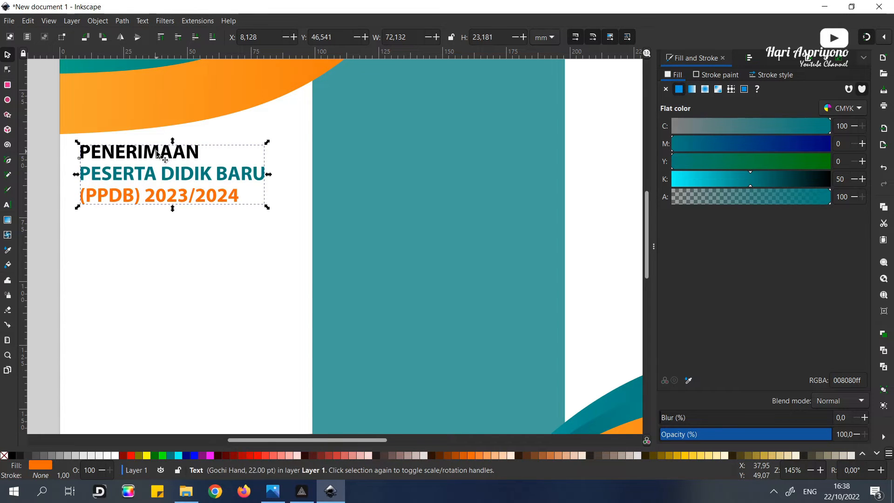
{"action": "left_click", "coordinate": [170, 228]}
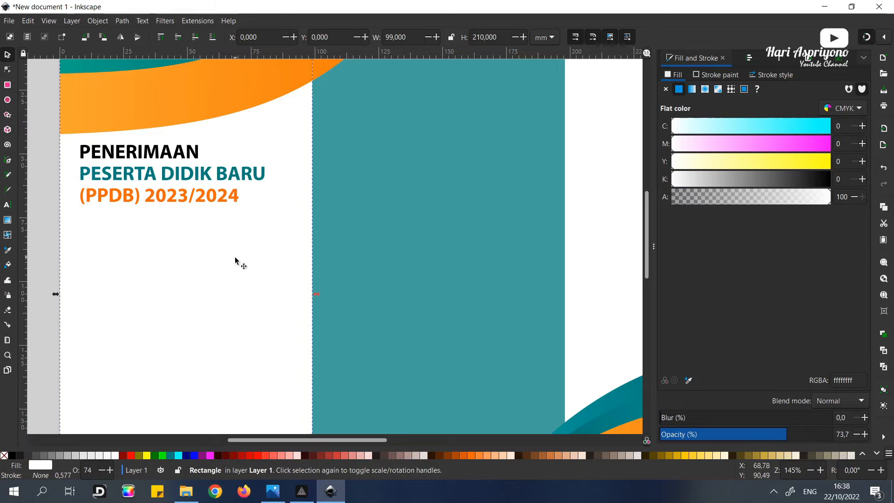
- Add the three-line text "SEKOLAH MENENGAH KEJURUAN (SMK) / ISLAM TERPADU / SIJI LORO TELU" below the heading on the left white panel
{"action": "scroll", "coordinate": [235, 261], "scroll_direction": "down", "scroll_amount": 4}
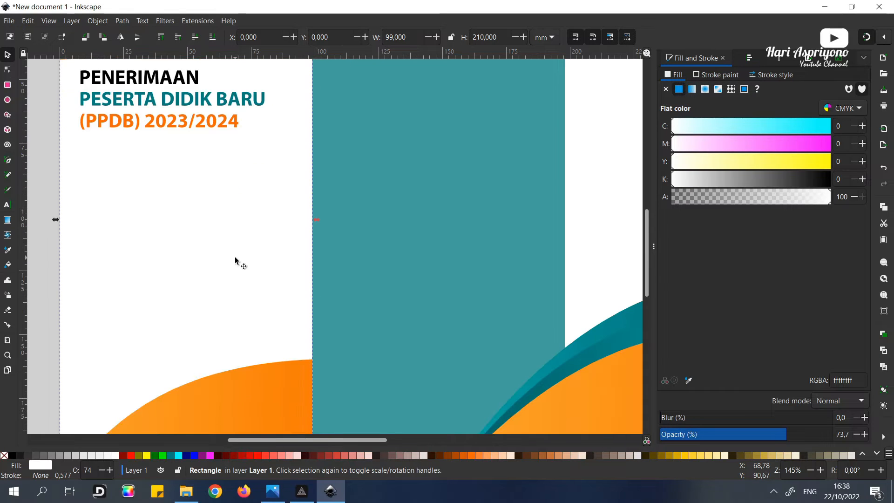
{"action": "scroll", "coordinate": [235, 260], "scroll_direction": "down", "scroll_amount": 2}
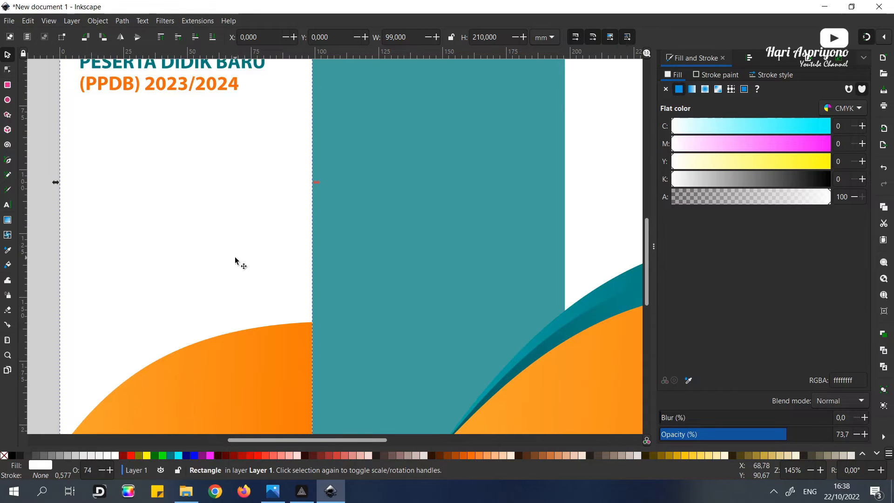
{"action": "left_click", "coordinate": [7, 205]}
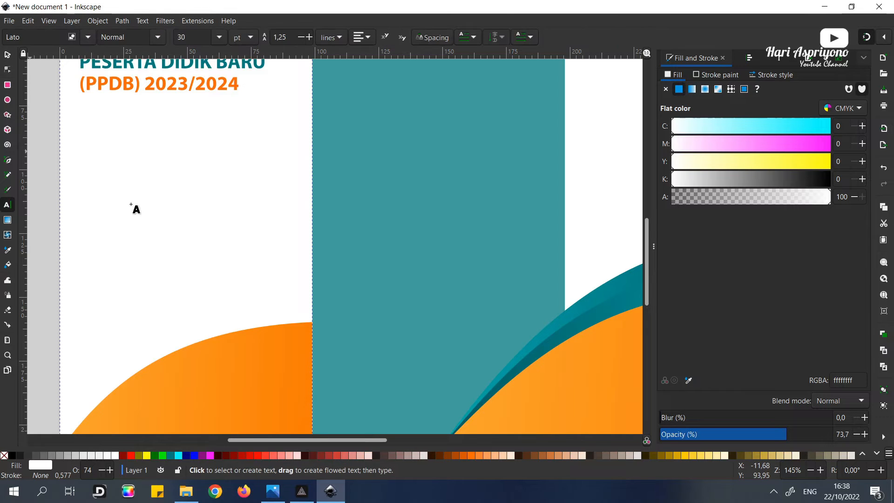
{"action": "left_click", "coordinate": [84, 191]}
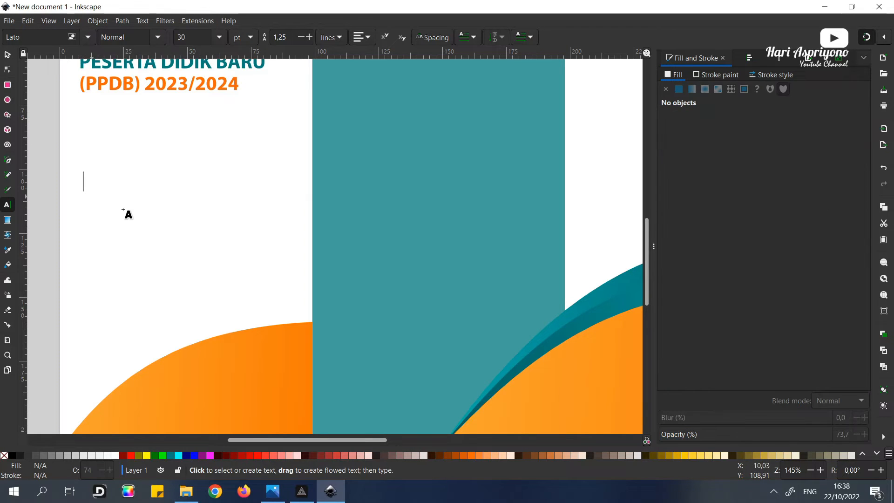
{"action": "type", "text": "SEK"}
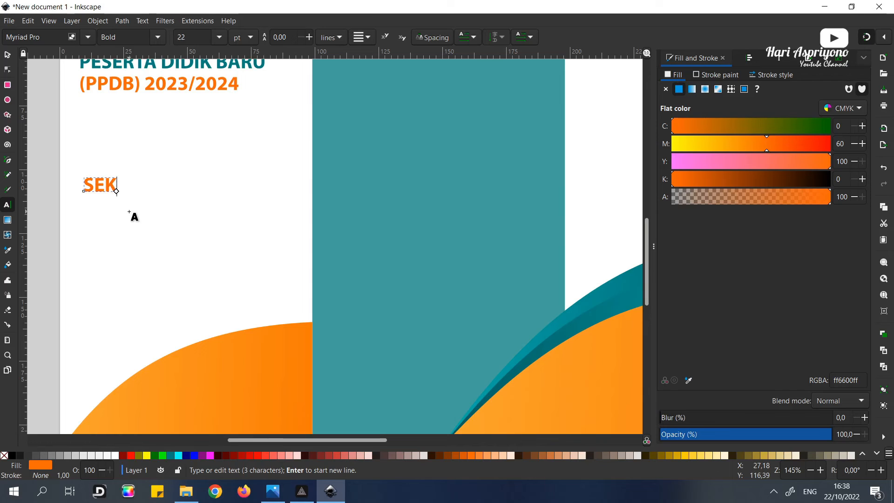
{"action": "type", "text": "OLAH MENE"}
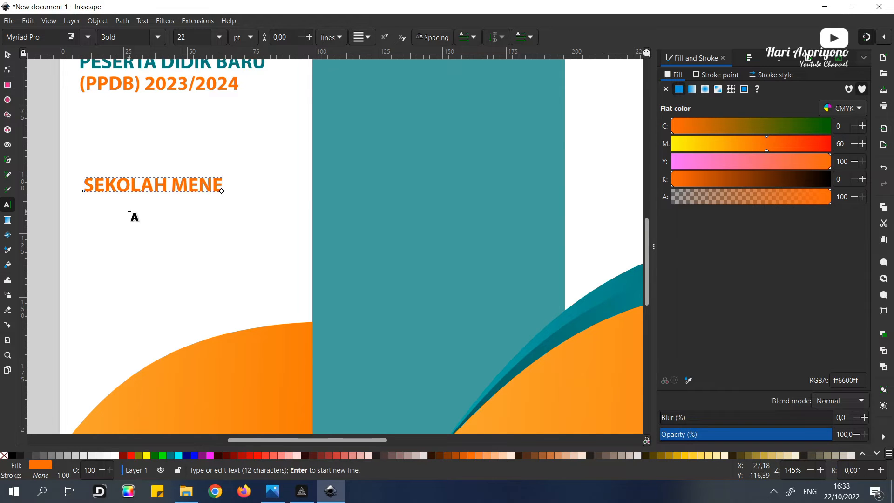
{"action": "type", "text": "NGAH KEJURUAN"}
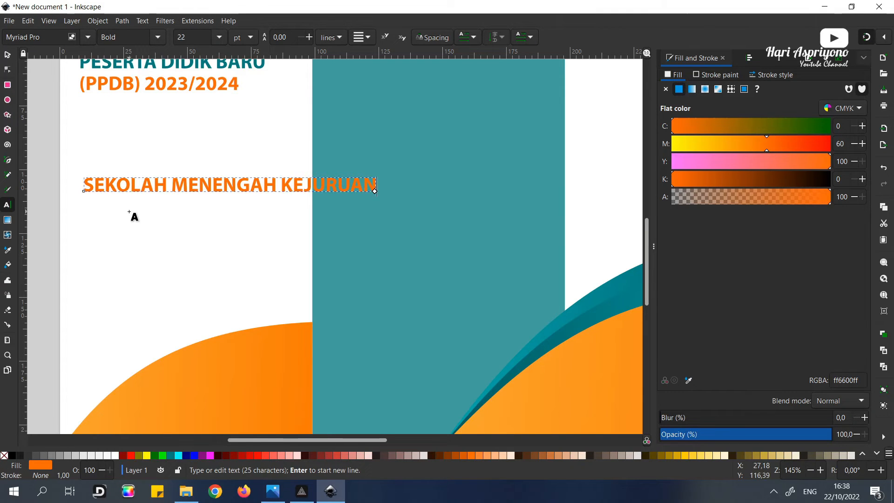
{"action": "type", "text": " (SMK)"}
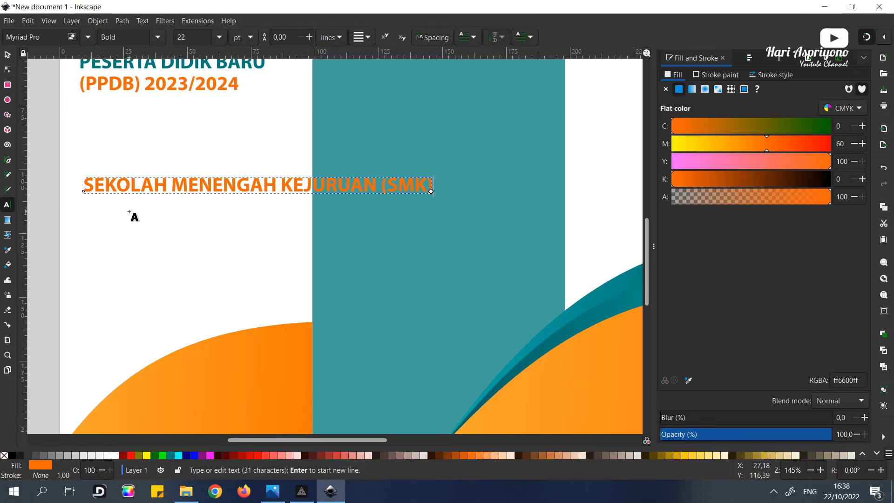
{"action": "key", "text": "Return"}
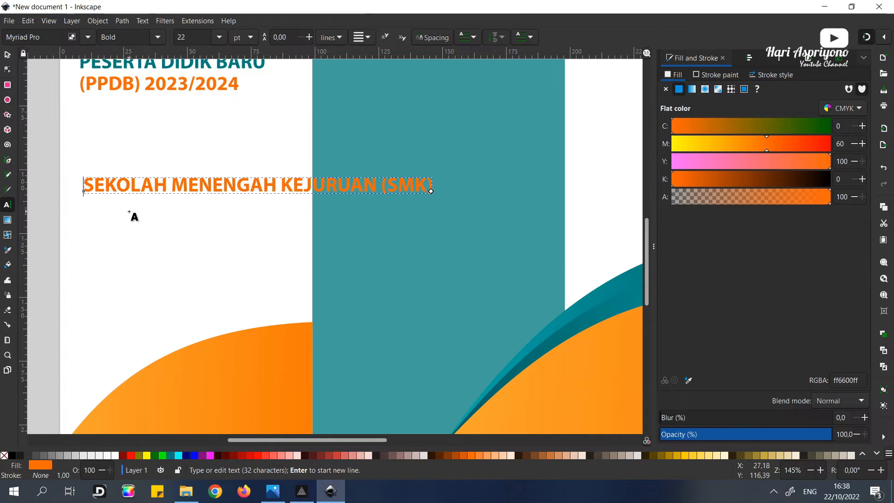
{"action": "type", "text": "SMKAM TERPADU"}
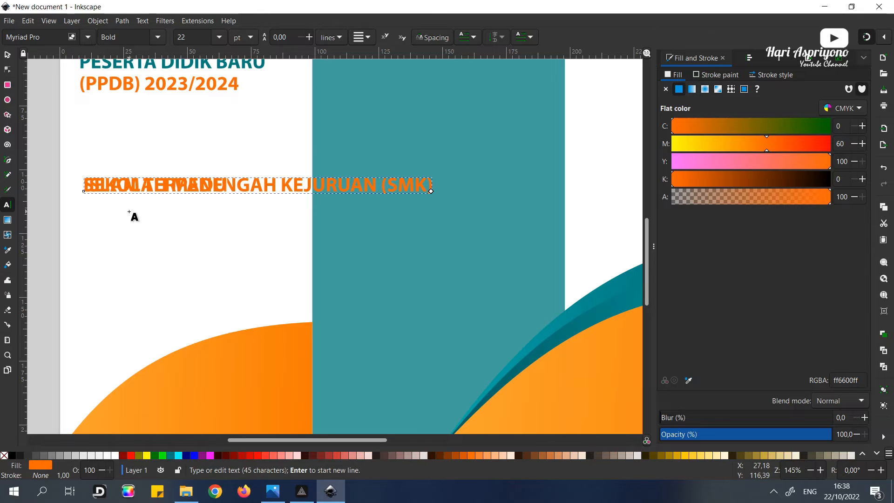
{"action": "key", "text": "Return"}
{"action": "type", "text": "SI"}
{"action": "key", "text": "BackSpace"}
{"action": "type", "text": "L. IR PARMAN"}
- Set the line spacing of the whole school name text to 1 line
{"action": "key", "text": "ctrl+a"}
{"action": "left_click_drag", "start_coordinate": [289, 38], "coordinate": [267, 41]}
{"action": "type", "text": "1"}
{"action": "key", "text": "Return"}
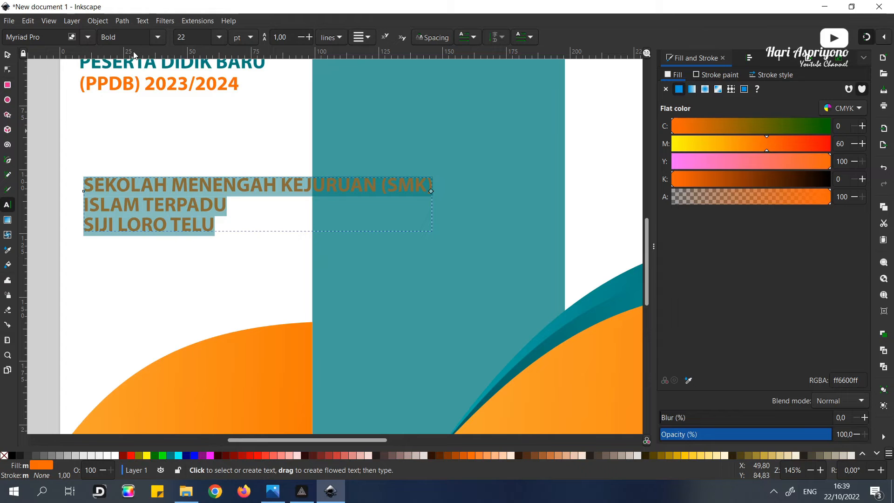
- Try Liberation Serif as the font of the school name text
{"action": "left_click", "coordinate": [61, 41]}
{"action": "type", "text": "LEB"}
{"action": "key", "text": "BackSpace"}
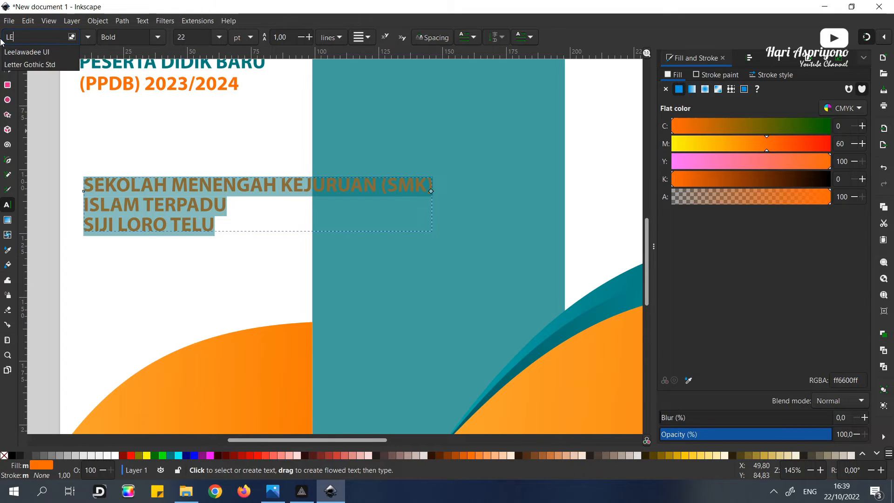
{"action": "key", "text": "BackSpace"}
{"action": "key", "text": "BackSpace"}
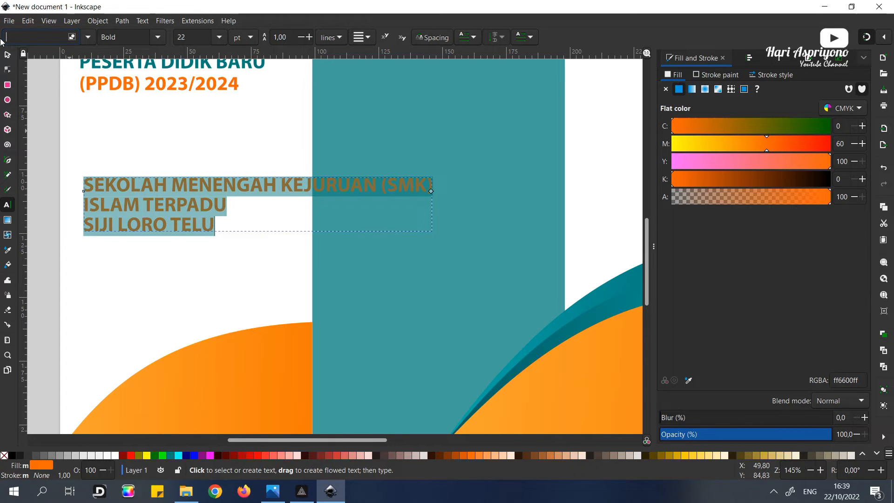
{"action": "type", "text": "liberati"}
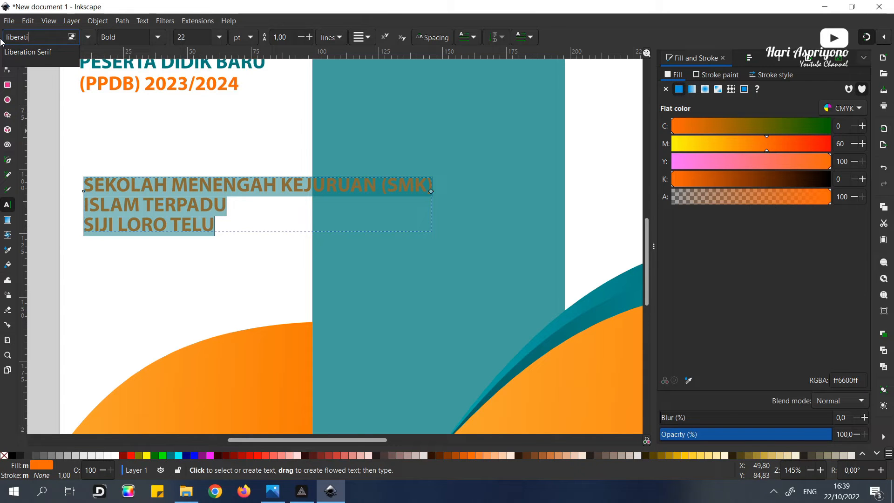
{"action": "left_click", "coordinate": [26, 52]}
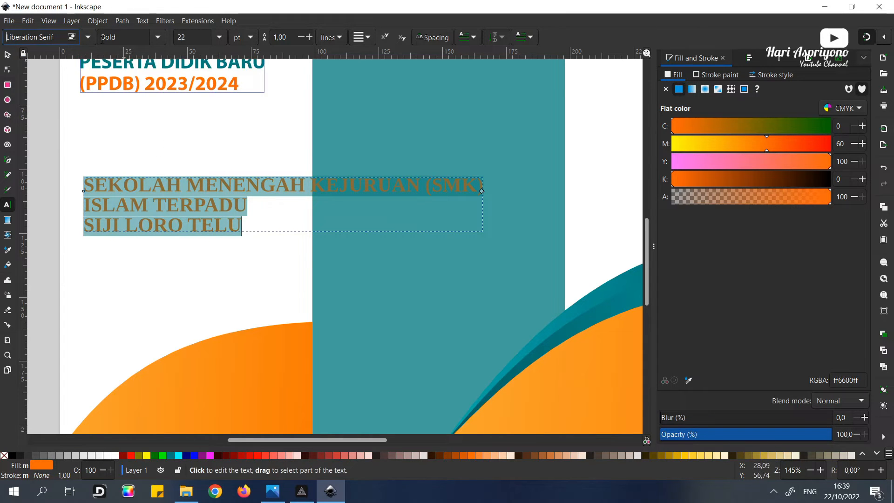
- Change the school name text to the Lato font, trying 14 pt and settling on 13 pt
{"action": "left_click_drag", "start_coordinate": [57, 37], "coordinate": [2, 39]}
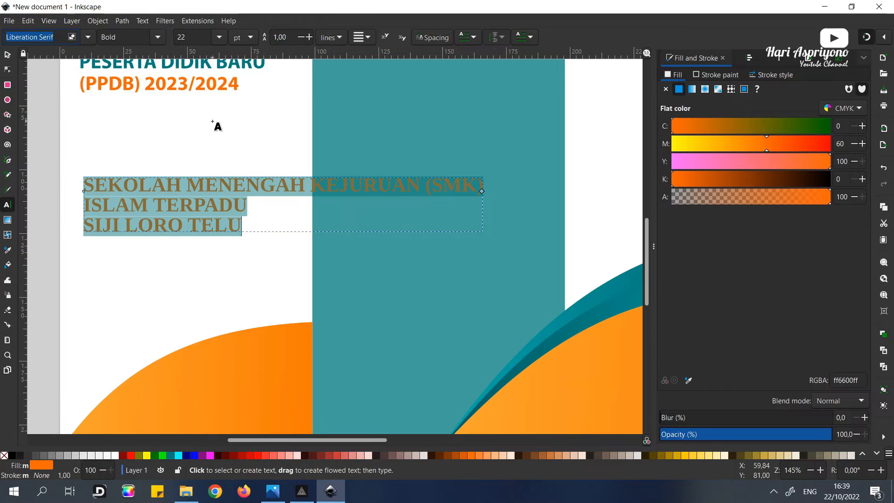
{"action": "type", "text": "lato"}
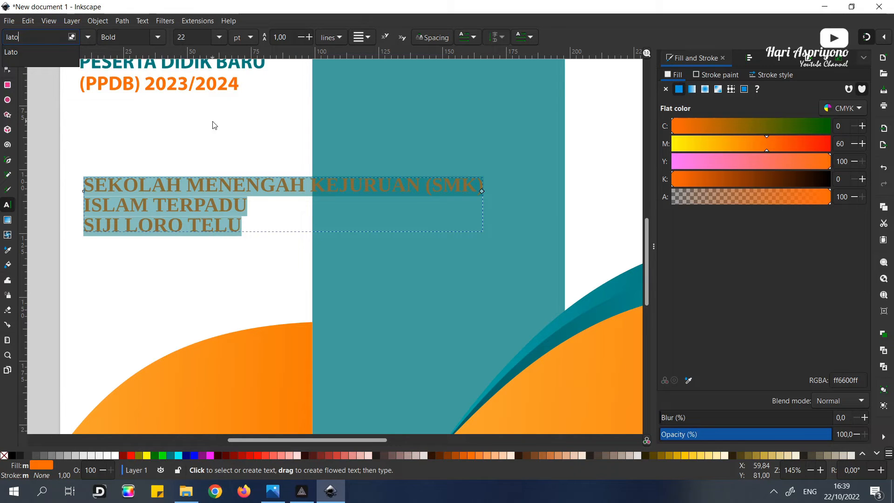
{"action": "key", "text": "Return"}
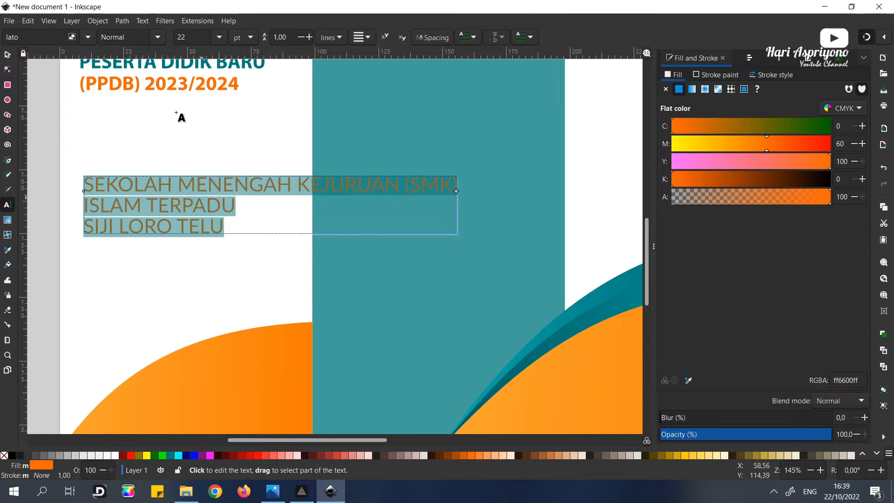
{"action": "left_click", "coordinate": [219, 37]}
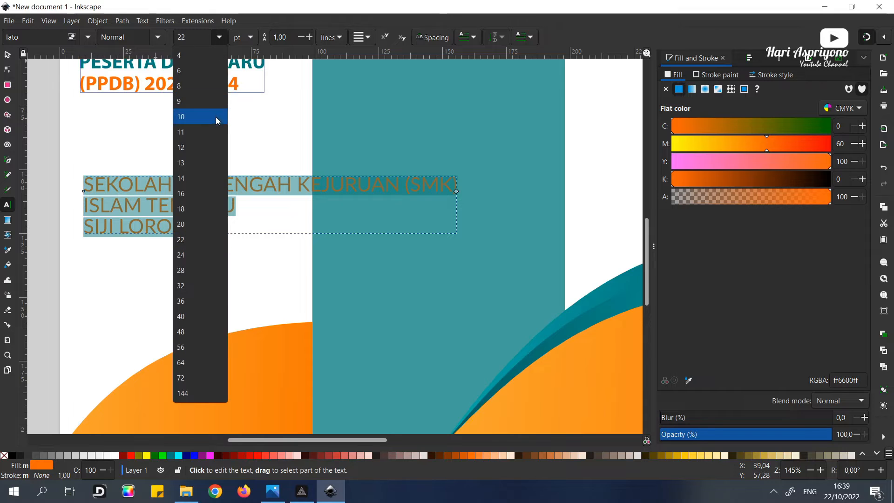
{"action": "left_click", "coordinate": [185, 179]}
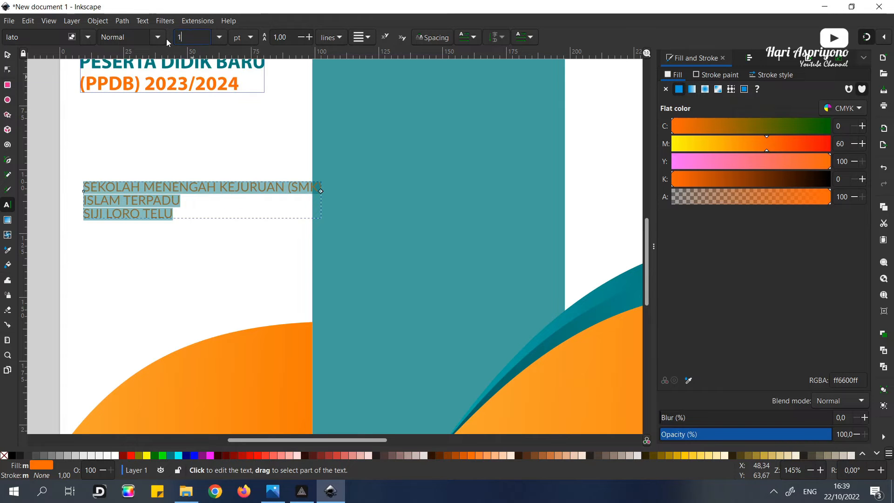
{"action": "key", "text": "Return"}
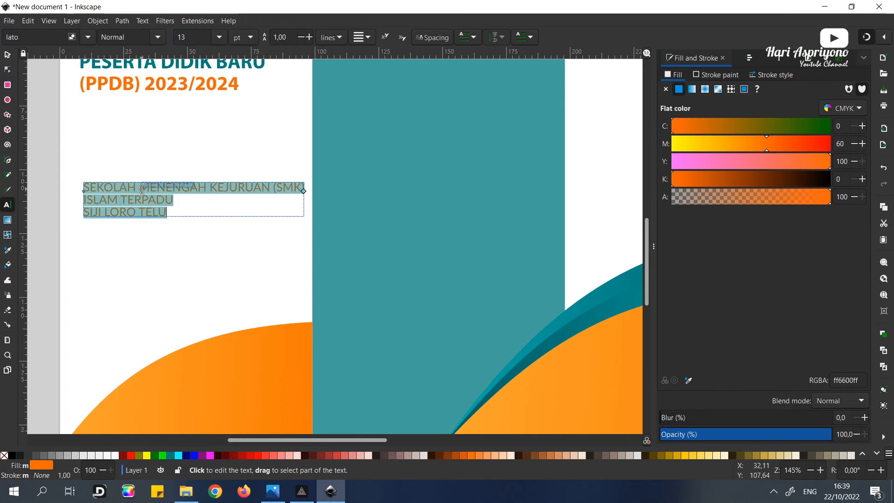
- Make the line "SIJI LORO TELU" Bold and set its font size to 20 pt
{"action": "left_click", "coordinate": [165, 212]}
{"action": "left_click_drag", "start_coordinate": [166, 212], "coordinate": [83, 213]}
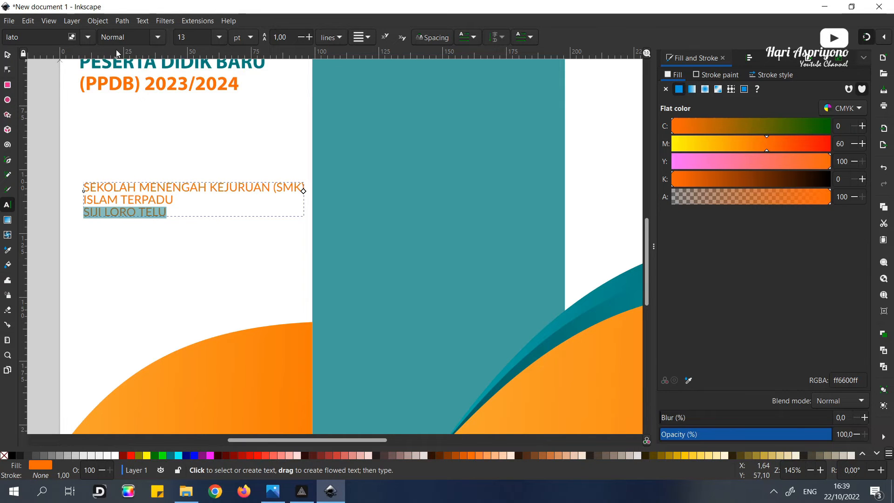
{"action": "left_click", "coordinate": [158, 37]}
{"action": "left_click", "coordinate": [114, 86]}
{"action": "left_click", "coordinate": [219, 38]}
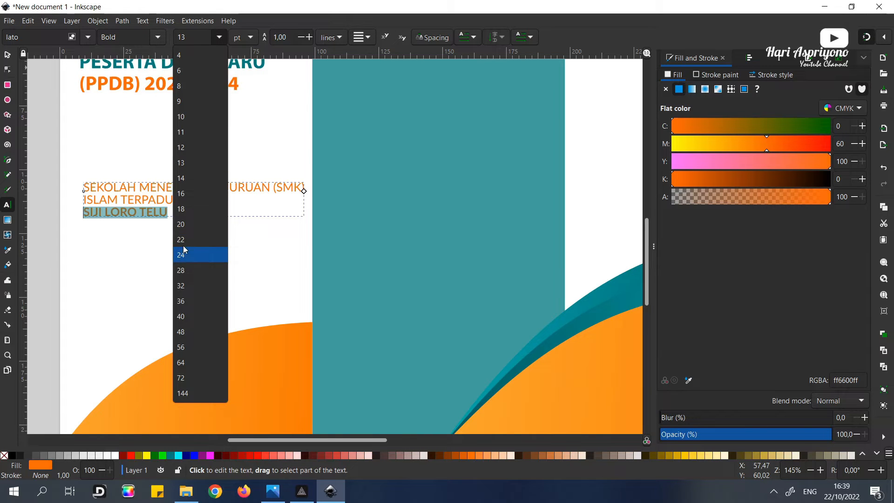
{"action": "left_click", "coordinate": [182, 224]}
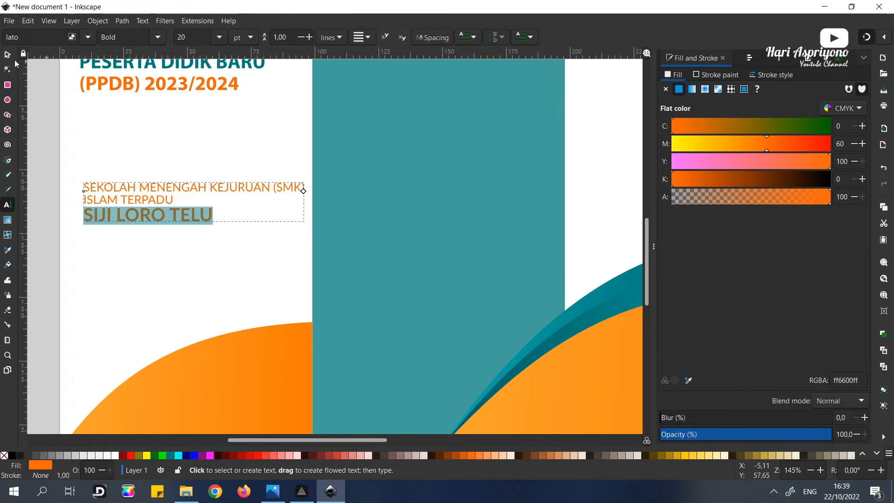
- Center-align the whole school name text and move it back inside the first panel, below the heading
{"action": "left_click", "coordinate": [151, 185]}
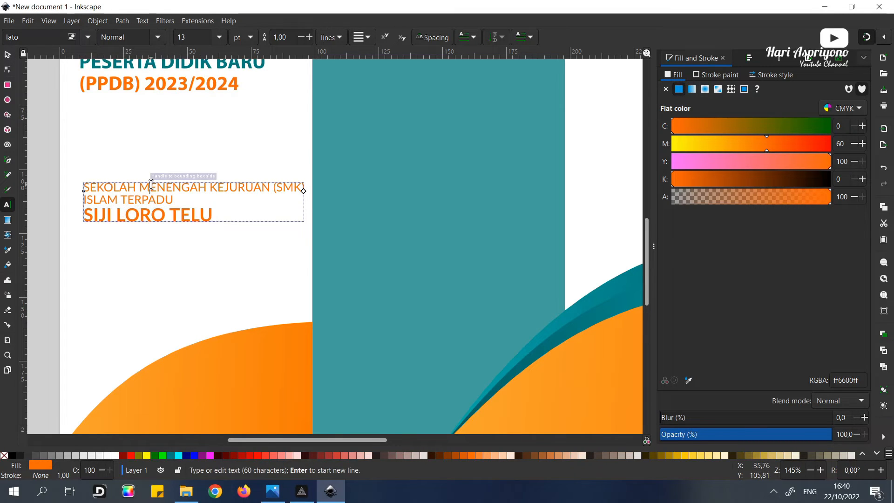
{"action": "key", "text": "ctrl+a"}
{"action": "left_click", "coordinate": [363, 38]}
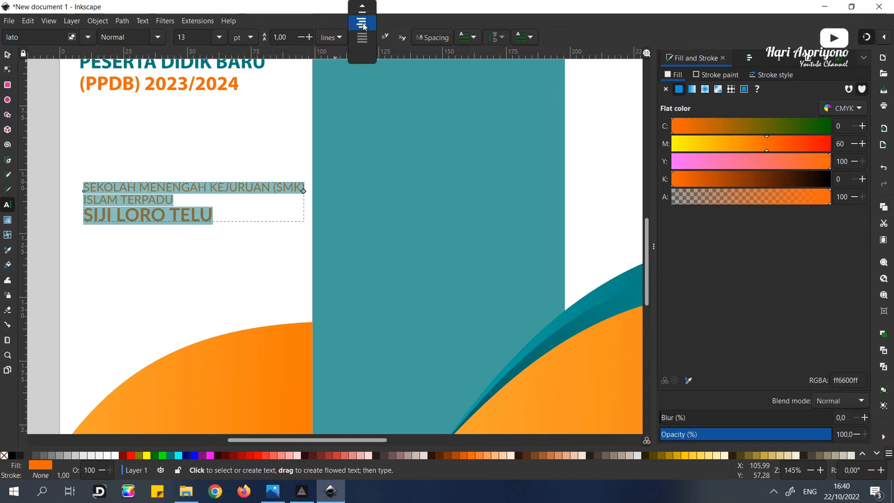
{"action": "left_click", "coordinate": [364, 26]}
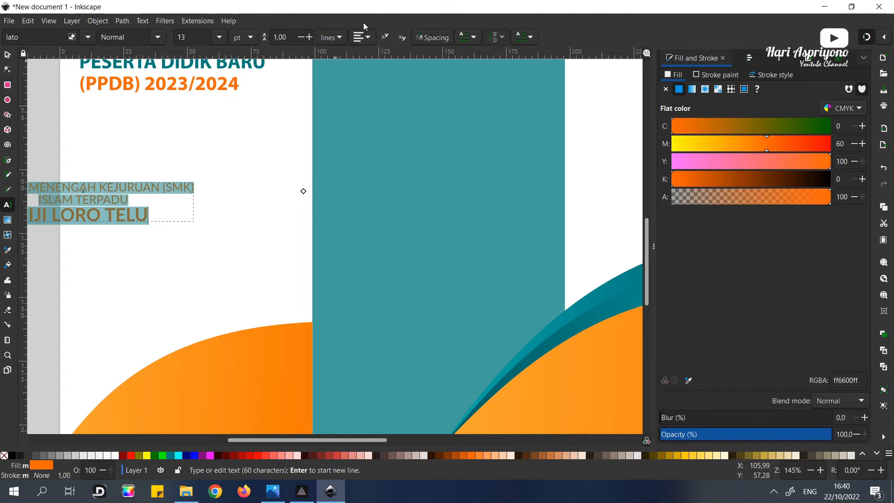
{"action": "left_click", "coordinate": [7, 55]}
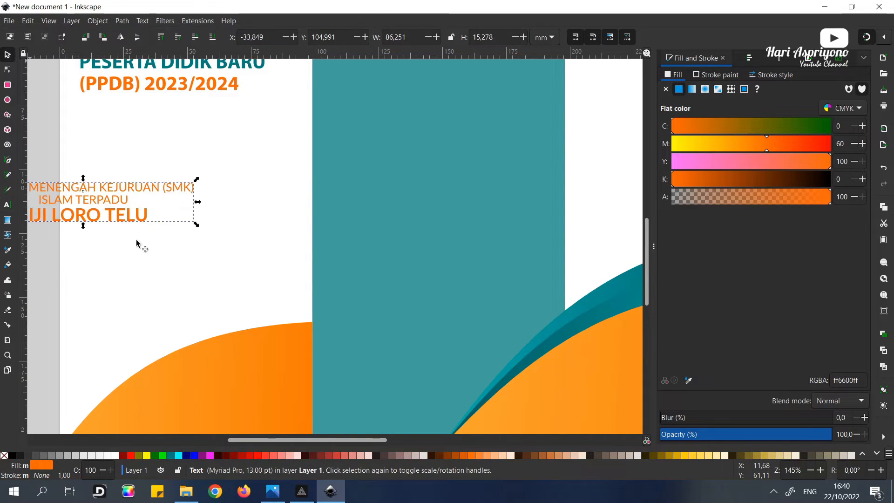
{"action": "left_click_drag", "start_coordinate": [91, 190], "coordinate": [194, 241]}
- Recolor the line "SIJI LORO TELU" in the school name text to Teal (#008080)
{"action": "double_click", "coordinate": [178, 263]}
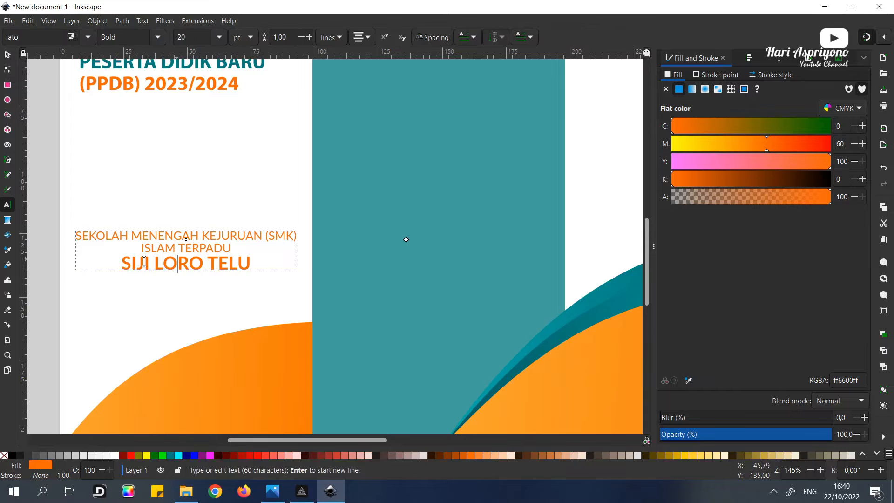
{"action": "left_click_drag", "start_coordinate": [122, 263], "coordinate": [251, 263]}
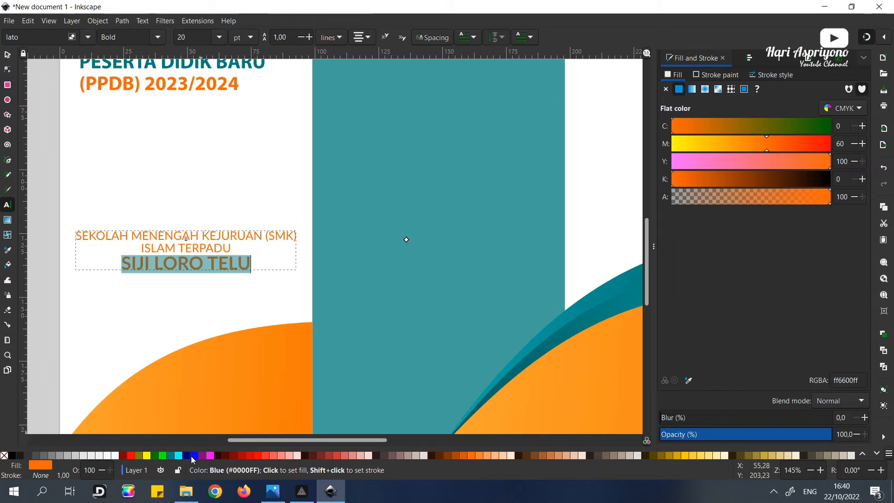
{"action": "left_click", "coordinate": [172, 458]}
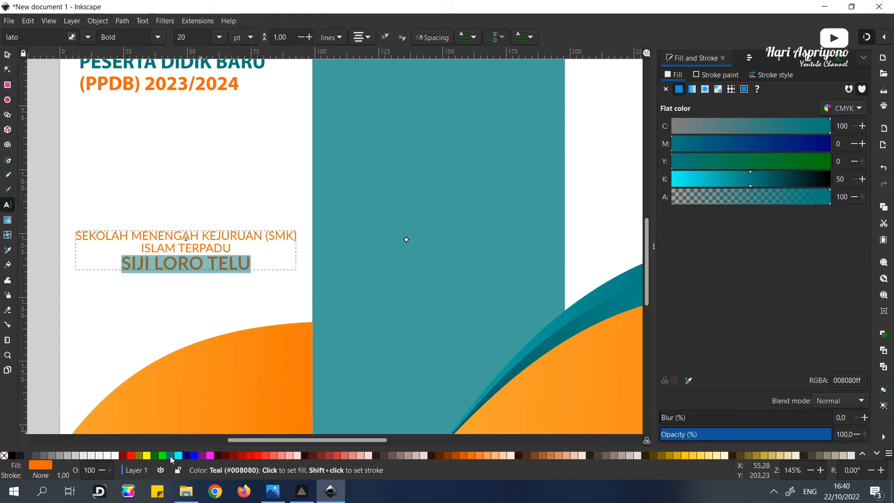
{"action": "left_click", "coordinate": [8, 56]}
{"action": "left_click", "coordinate": [188, 159]}
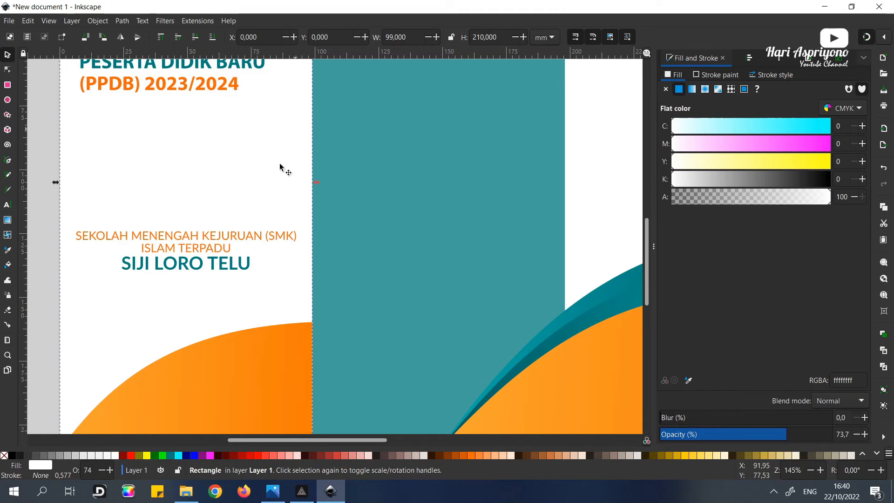
- Nudge the school name text down to leave more space below the heading
{"action": "left_click", "coordinate": [176, 235]}
{"action": "left_click", "coordinate": [180, 238]}
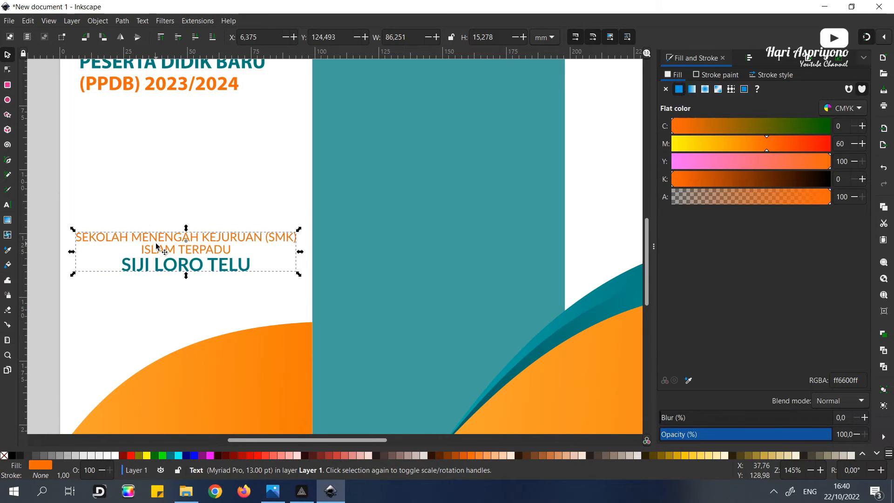
{"action": "key", "text": "Down"}
{"action": "key", "text": "Down"}
{"action": "key", "text": "Down"}
{"action": "key", "text": "Down"}
{"action": "key", "text": "Down"}
{"action": "key", "text": "Down"}
{"action": "key", "text": "Down"}
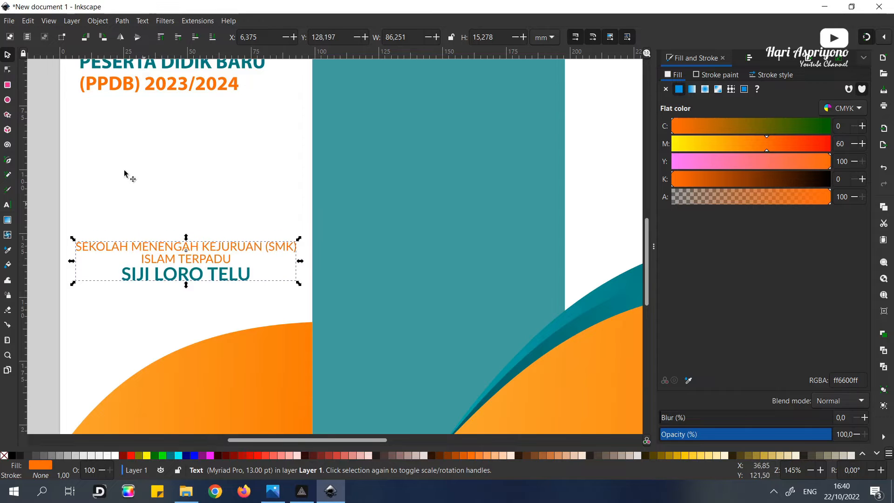
{"action": "left_click", "coordinate": [95, 157]}
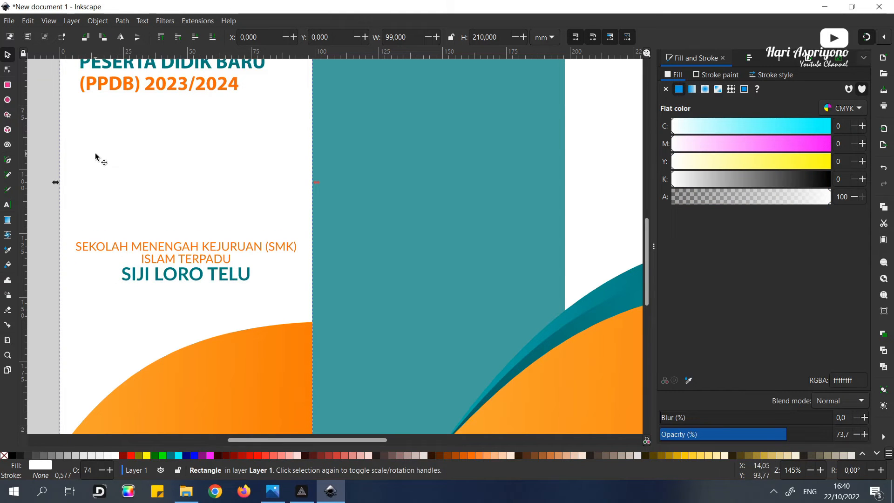
- Import city-skyscrapers.jpg as an embedded image with DPI from file and Smooth rendering, and move it over the lower page area
{"action": "left_click", "coordinate": [11, 23]}
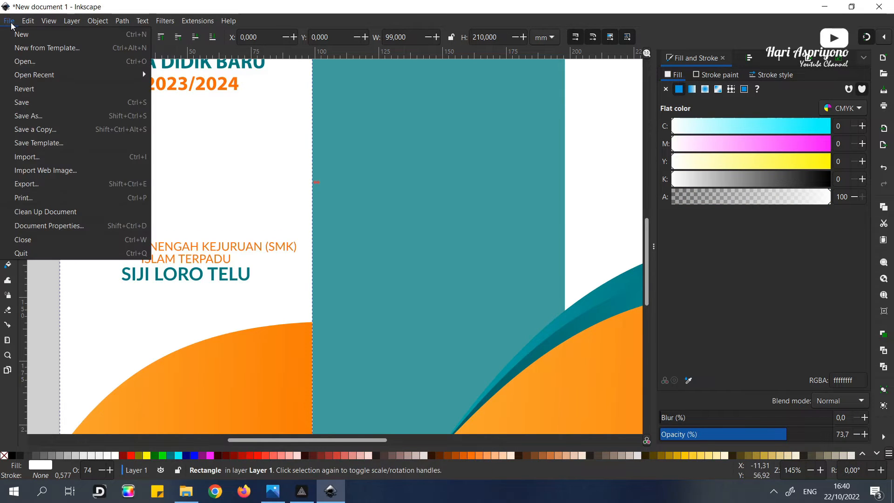
{"action": "left_click", "coordinate": [44, 160]}
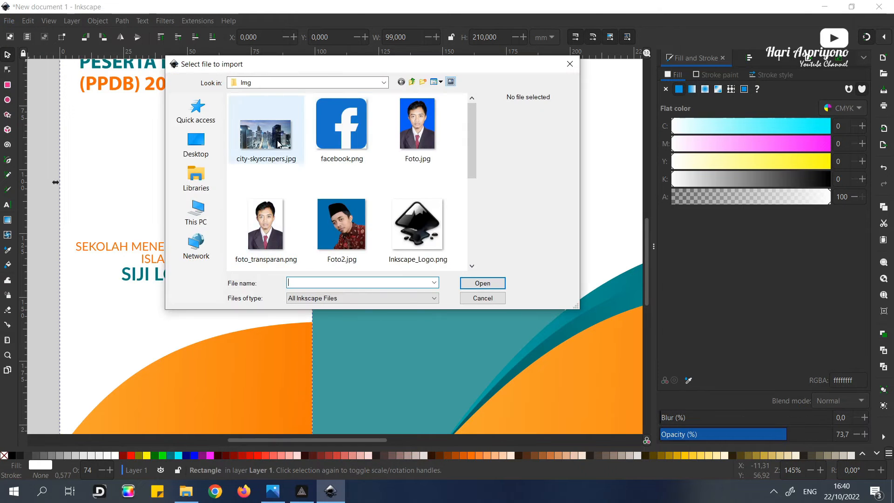
{"action": "left_click", "coordinate": [274, 141]}
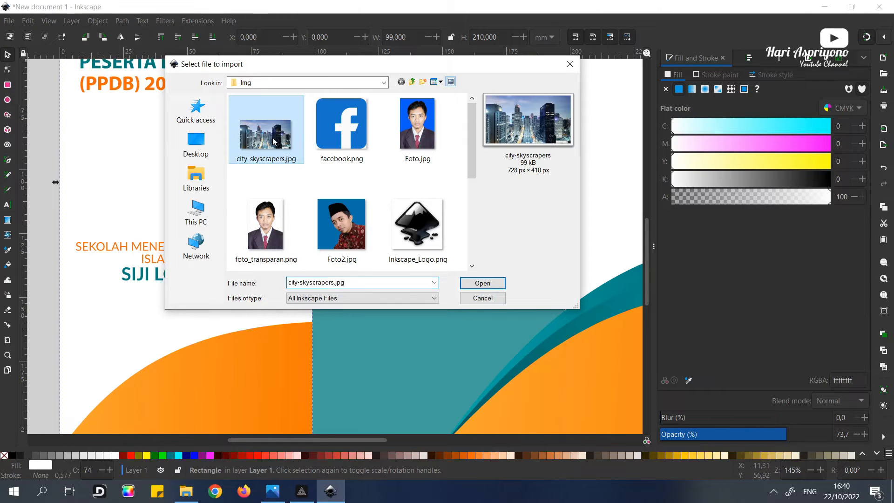
{"action": "left_click", "coordinate": [483, 283]}
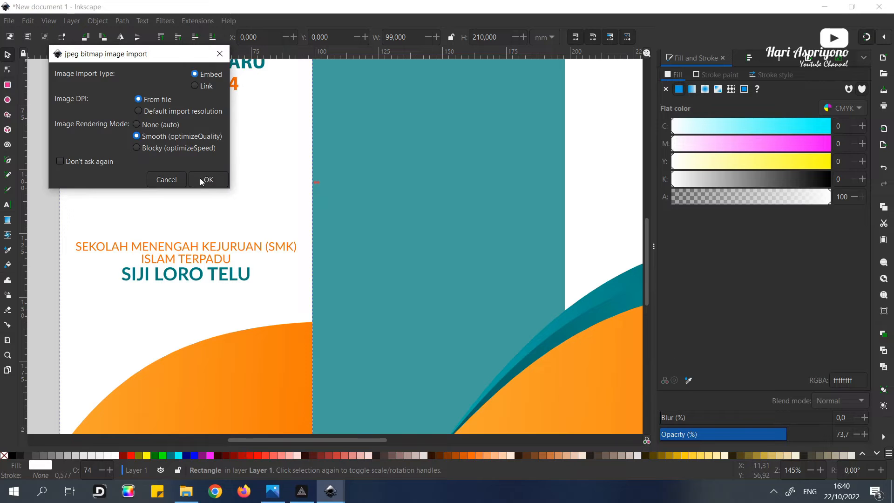
{"action": "left_click", "coordinate": [210, 180]}
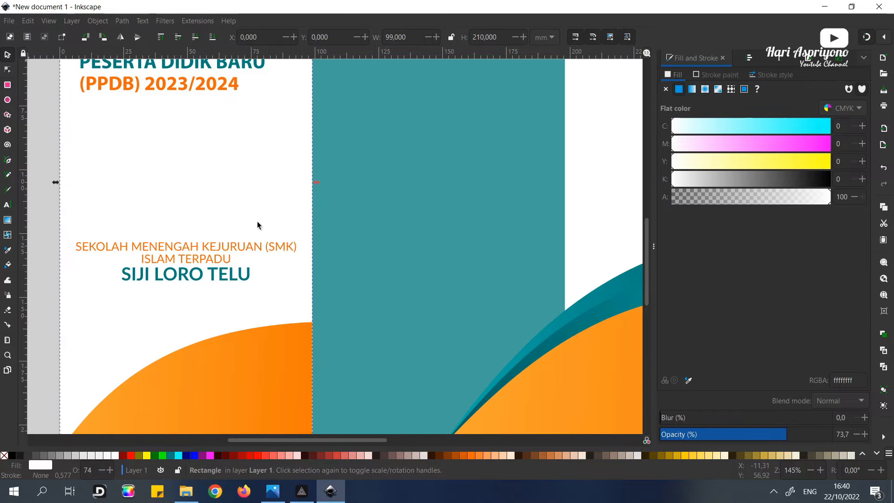
{"action": "left_click_drag", "start_coordinate": [403, 247], "coordinate": [509, 337]}
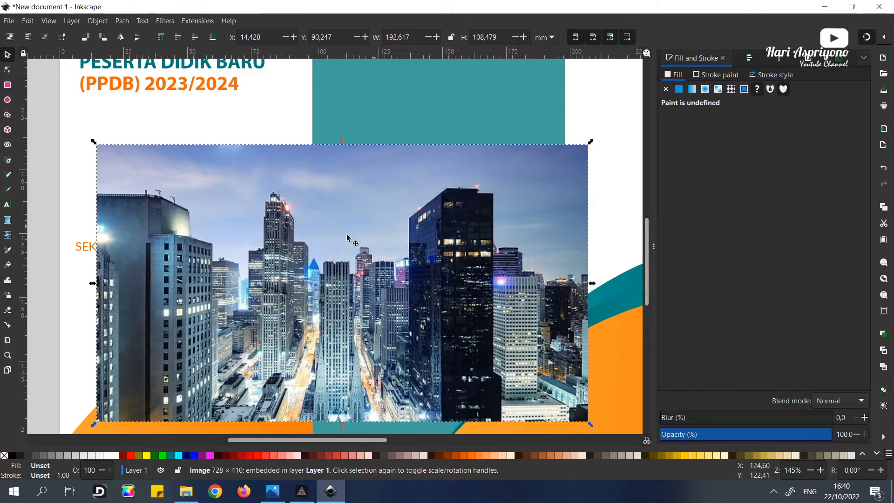
- Scale the skyscraper image proportionally to 100 mm wide, place it below the heading and fit it to the first panel's width
{"action": "left_click", "coordinate": [451, 37]}
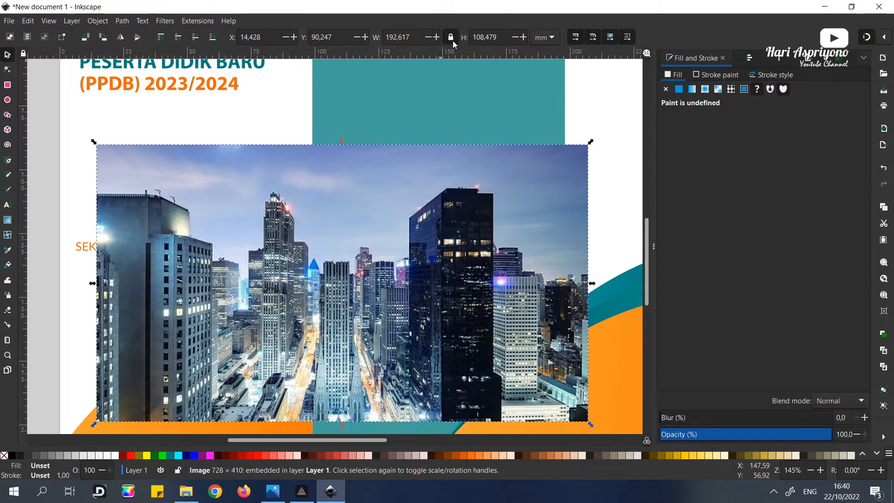
{"action": "left_click_drag", "start_coordinate": [411, 38], "coordinate": [379, 41]}
{"action": "key", "text": "Return"}
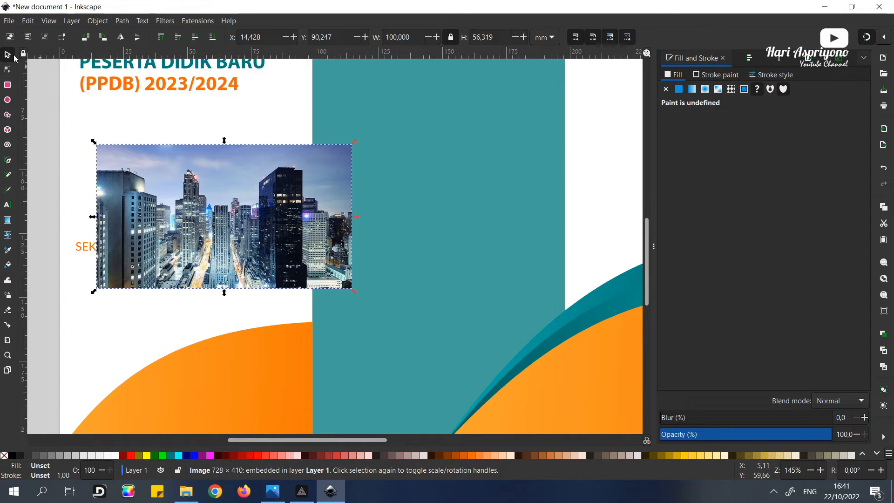
{"action": "left_click_drag", "start_coordinate": [237, 184], "coordinate": [200, 138]}
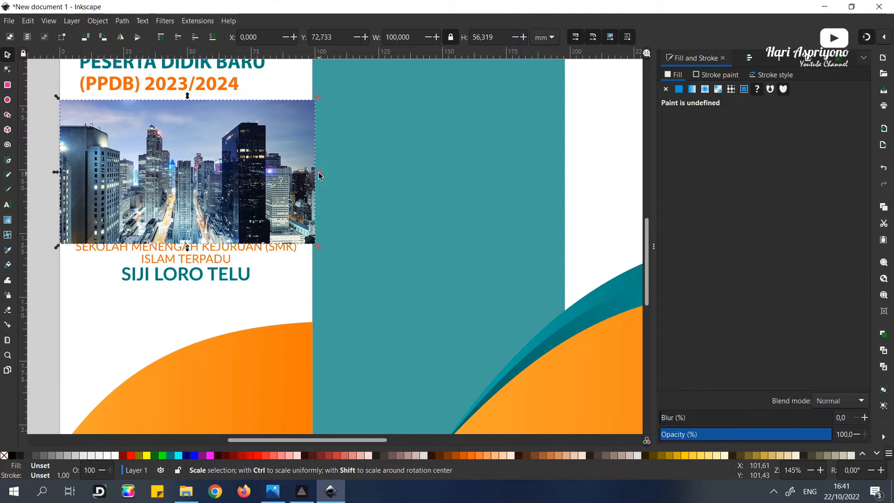
{"action": "left_click_drag", "start_coordinate": [316, 244], "coordinate": [314, 244]}
- Nudge the school name text down until it has a clear gap below the skyscraper image
{"action": "left_click", "coordinate": [157, 263]}
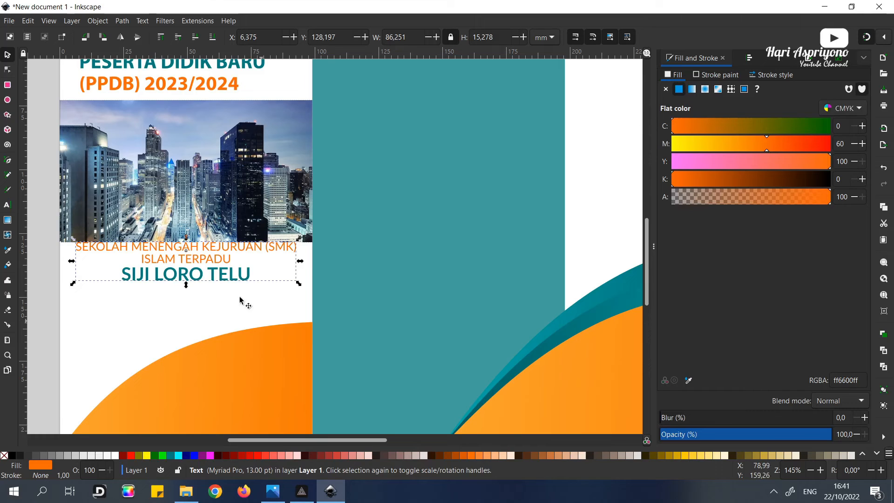
{"action": "key", "text": "Down"}
{"action": "key", "text": "Down"}
{"action": "key", "text": "Down"}
{"action": "key", "text": "Down"}
{"action": "key", "text": "Down"}
{"action": "key", "text": "Down"}
{"action": "key", "text": "Down"}
{"action": "key", "text": "Down"}
{"action": "key", "text": "Down"}
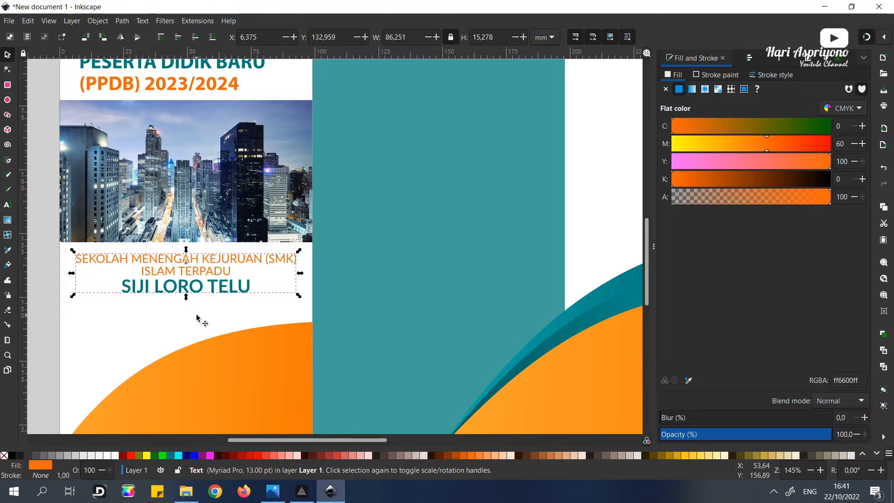
{"action": "left_click", "coordinate": [263, 306]}
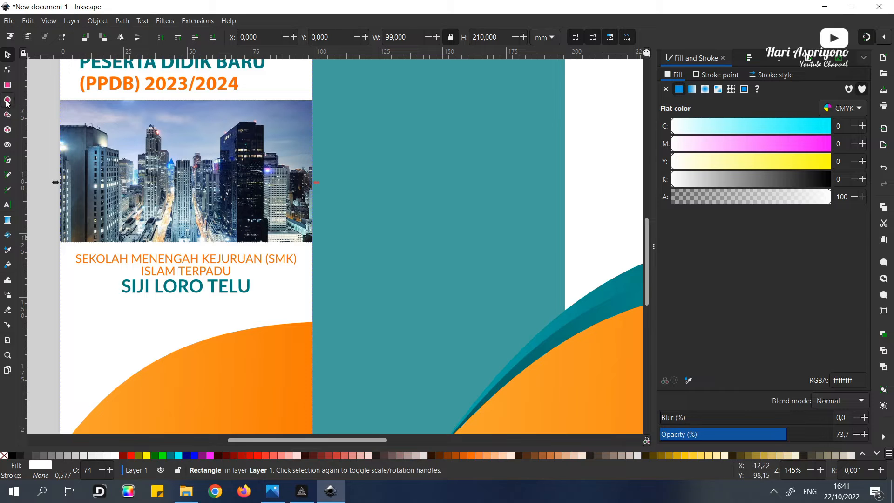
- Draw a teal circle about 39.6 mm in diameter overlapping the start of the first panel's orange curve, below the school name
{"action": "key", "text": "e"}
{"action": "scroll", "coordinate": [95, 335], "scroll_direction": "down", "scroll_amount": 2}
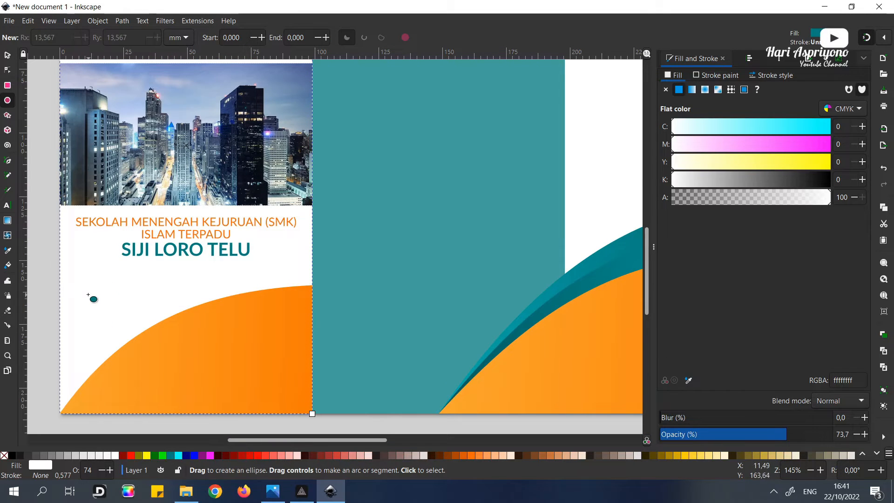
{"action": "mouse_move", "coordinate": [88, 294]}
{"action": "left_mouse_down"}
{"action": "mouse_move", "coordinate": [200, 393]}
{"action": "mouse_move", "coordinate": [215, 395]}
{"action": "left_mouse_up"}
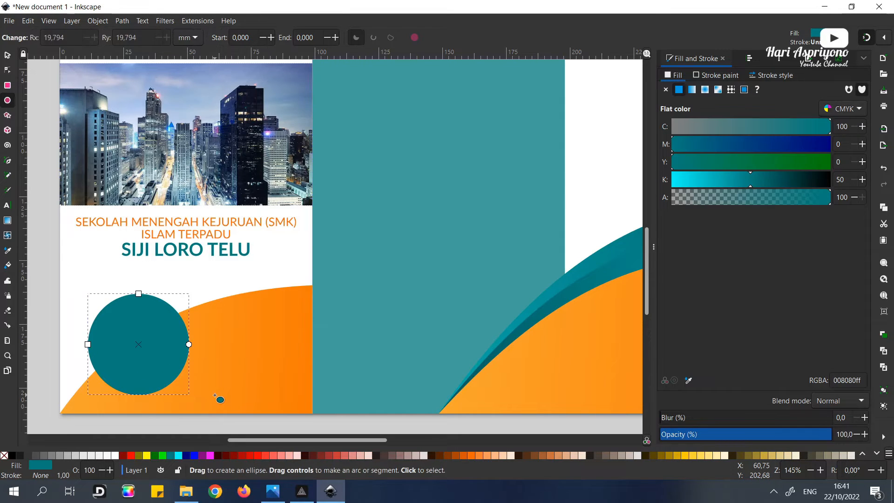
{"action": "left_click", "coordinate": [8, 56]}
{"action": "mouse_move", "coordinate": [145, 329]}
{"action": "left_mouse_down"}
{"action": "mouse_move", "coordinate": [135, 314]}
{"action": "mouse_move", "coordinate": [145, 318]}
{"action": "left_mouse_up"}
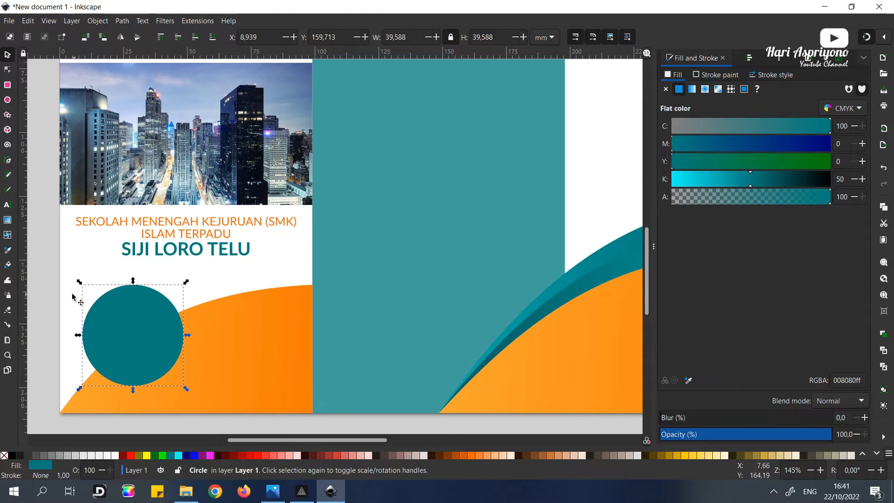
- Apply a diagonal linear gradient to the circle, with the end stop at 100% opacity and the start stop lightened to K 21
{"action": "left_click", "coordinate": [9, 221]}
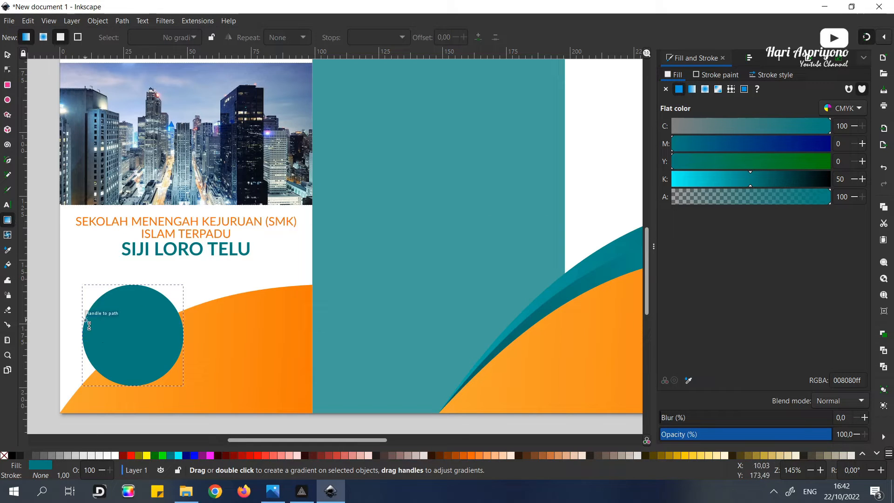
{"action": "left_click_drag", "start_coordinate": [86, 320], "coordinate": [183, 357]}
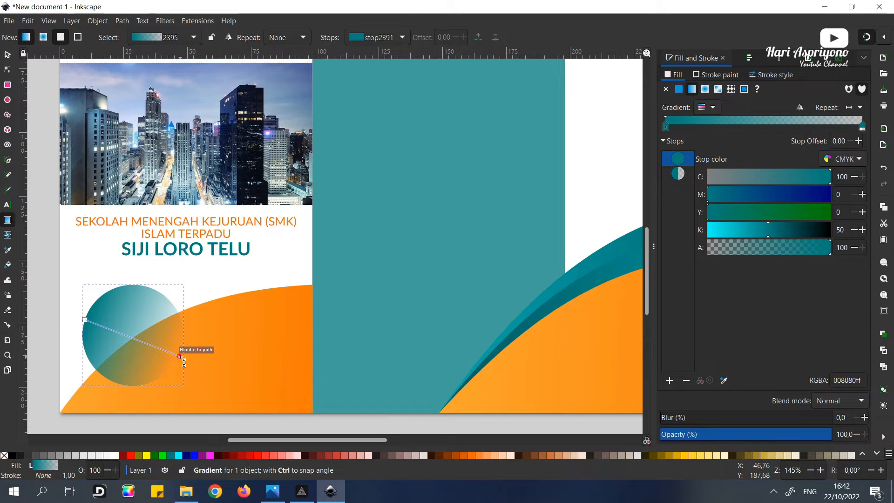
{"action": "left_click", "coordinate": [182, 357]}
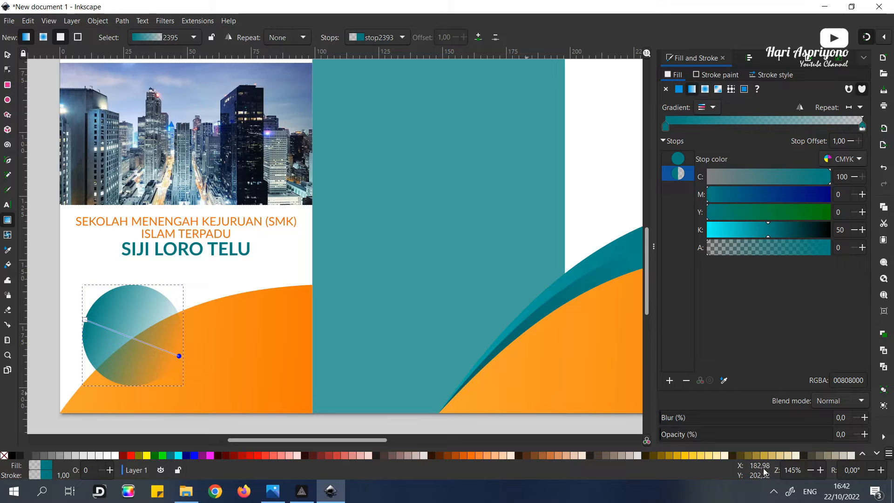
{"action": "left_click_drag", "start_coordinate": [672, 433], "coordinate": [862, 437]}
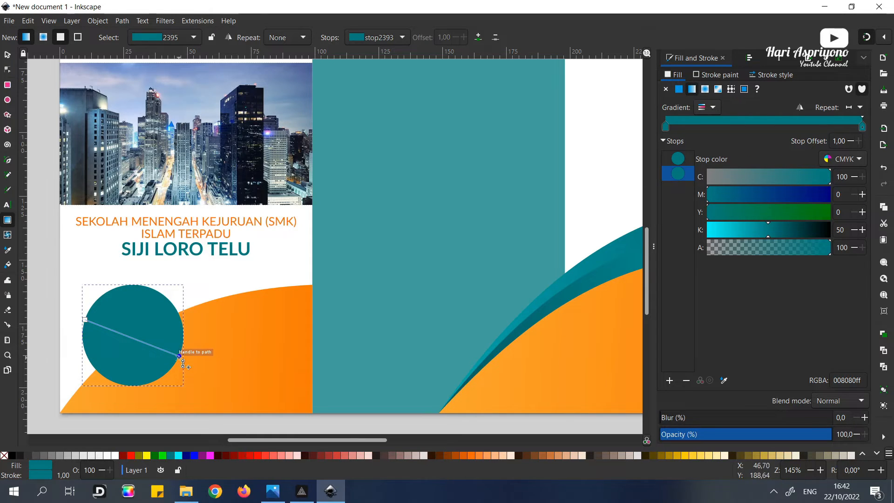
{"action": "left_click", "coordinate": [87, 322]}
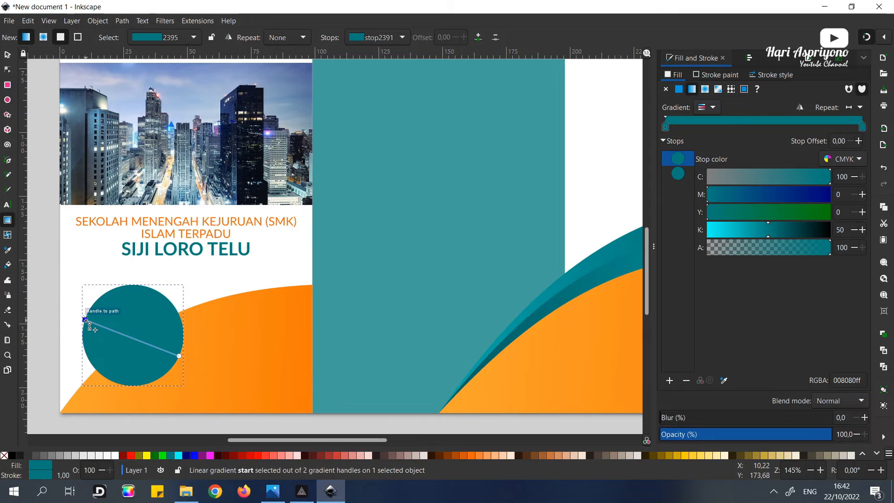
{"action": "left_click", "coordinate": [766, 236]}
{"action": "left_click_drag", "start_coordinate": [749, 236], "coordinate": [733, 237]}
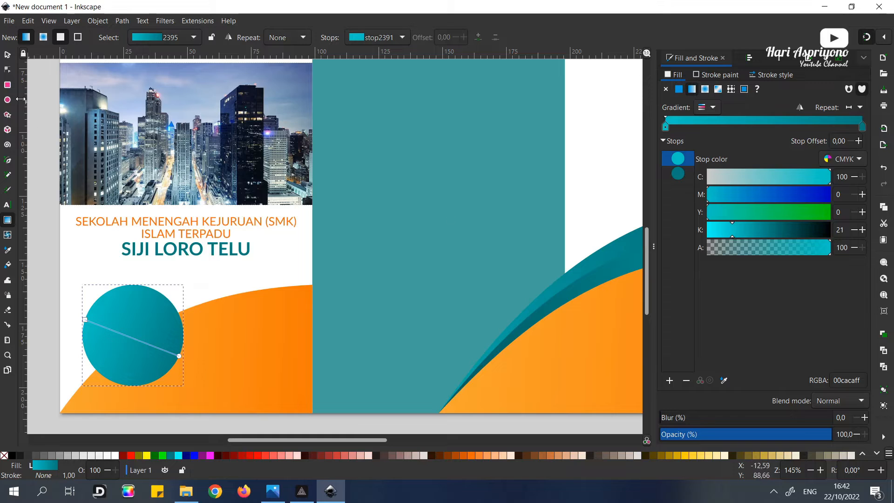
{"action": "left_click", "coordinate": [7, 55]}
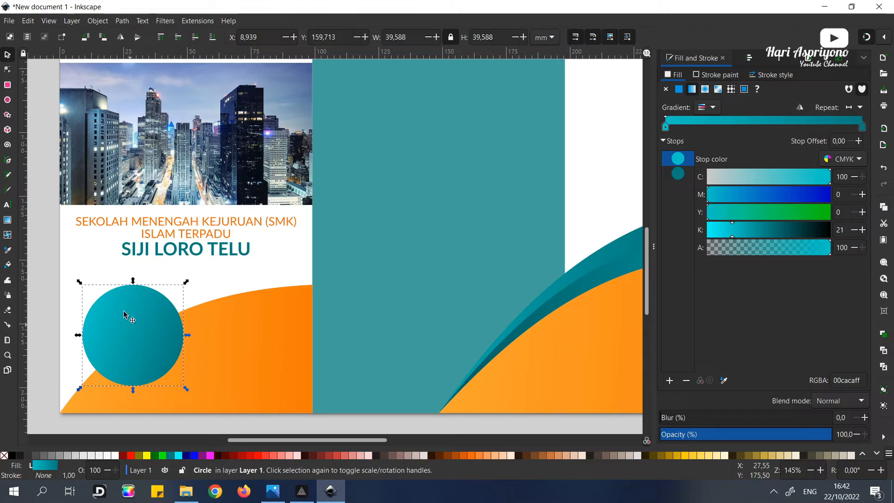
- Add a two-line text reading "DISKON" and "30%" on the empty canvas just below the first panel
{"action": "left_click", "coordinate": [6, 207]}
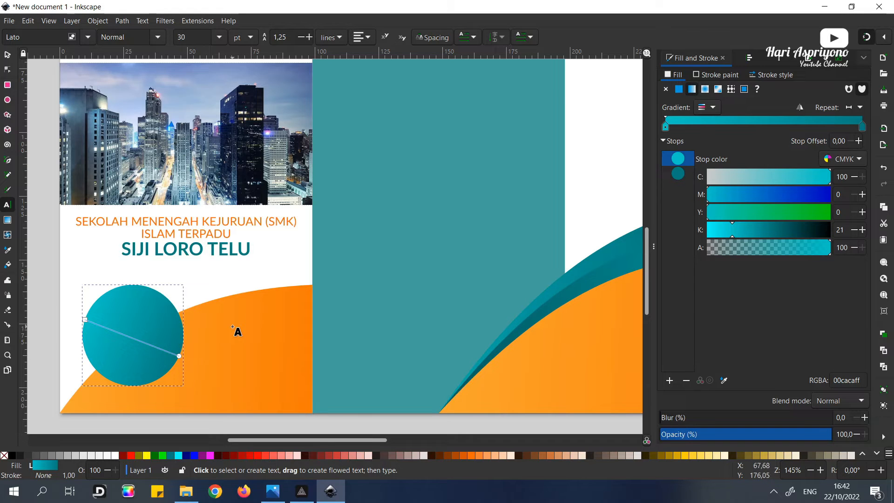
{"action": "scroll", "coordinate": [197, 349], "scroll_direction": "down", "scroll_amount": 2}
{"action": "scroll", "coordinate": [198, 350], "scroll_direction": "down", "scroll_amount": 2}
{"action": "left_click", "coordinate": [165, 361]}
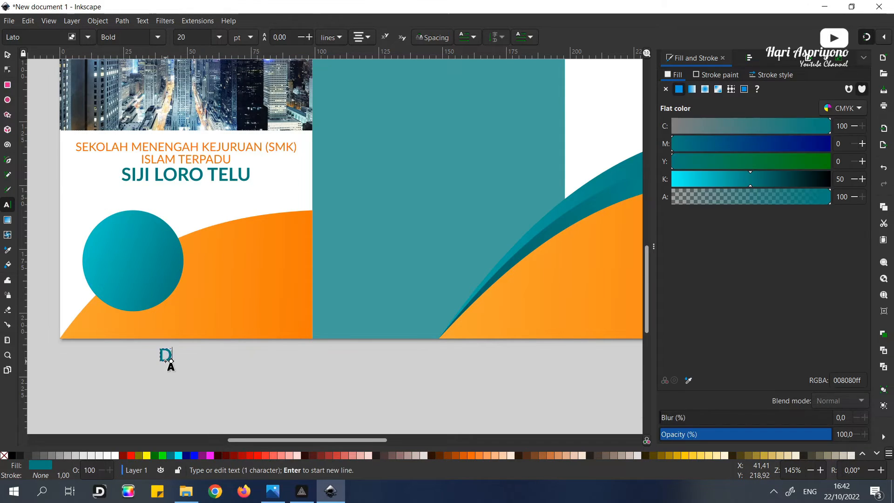
{"action": "type", "text": "DISKON"}
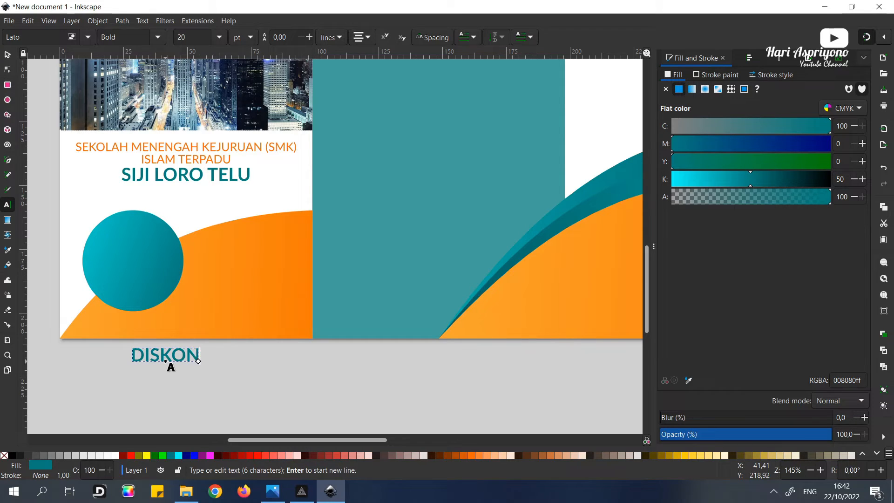
{"action": "key", "text": "Return"}
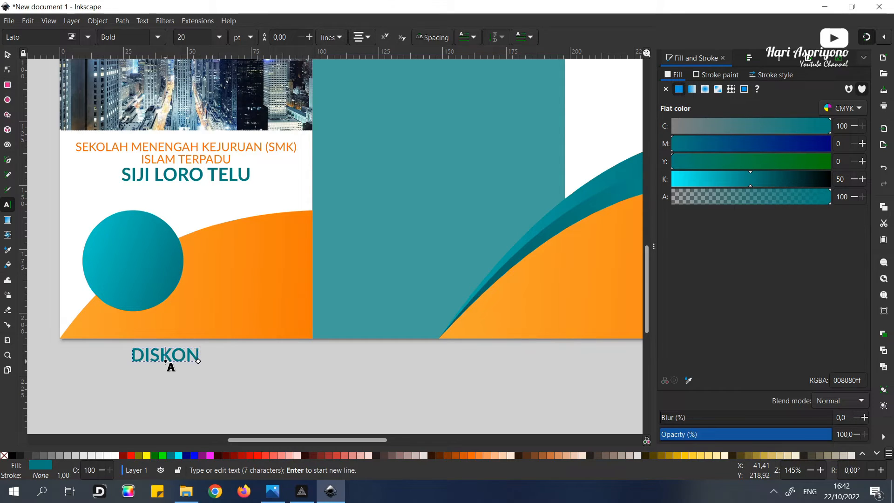
{"action": "type", "text": "30%"}
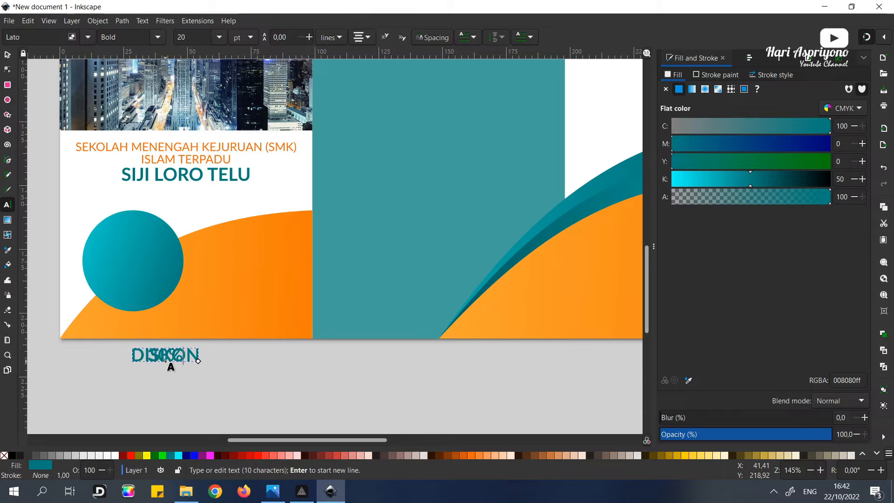
- Format the whole discount text with line spacing 1, the Gochi Hand font and an orange fill
{"action": "key", "text": "ctrl+a"}
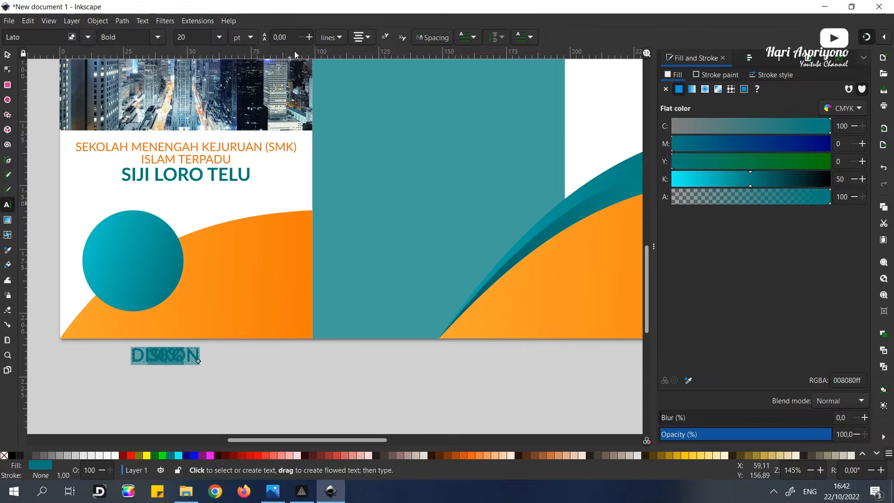
{"action": "left_click_drag", "start_coordinate": [291, 38], "coordinate": [263, 38]}
{"action": "type", "text": "1"}
{"action": "key", "text": "Return"}
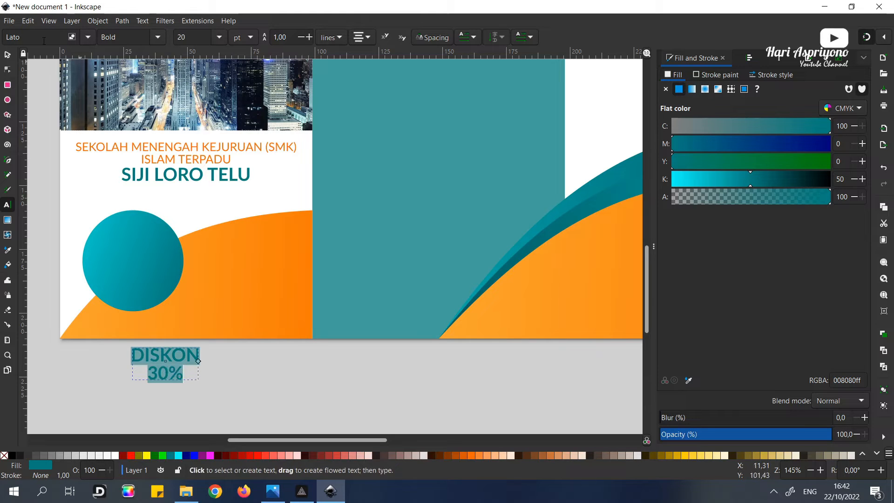
{"action": "type", "text": "GOC"}
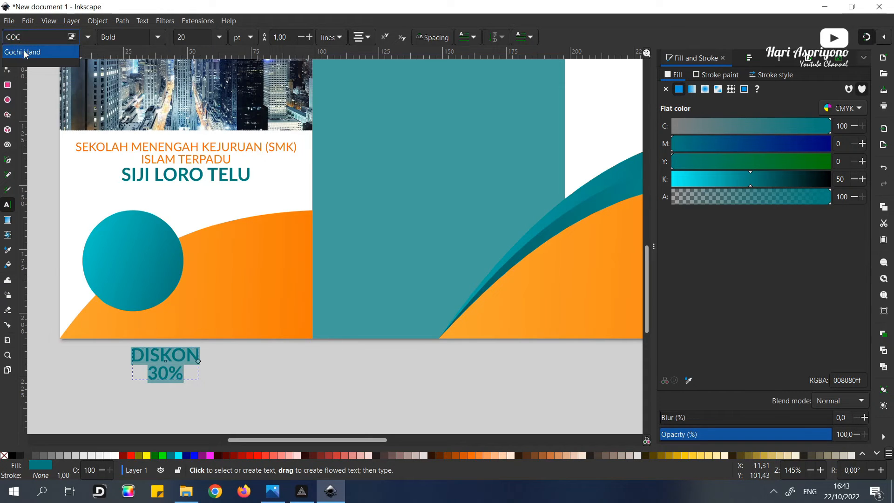
{"action": "left_click", "coordinate": [26, 54]}
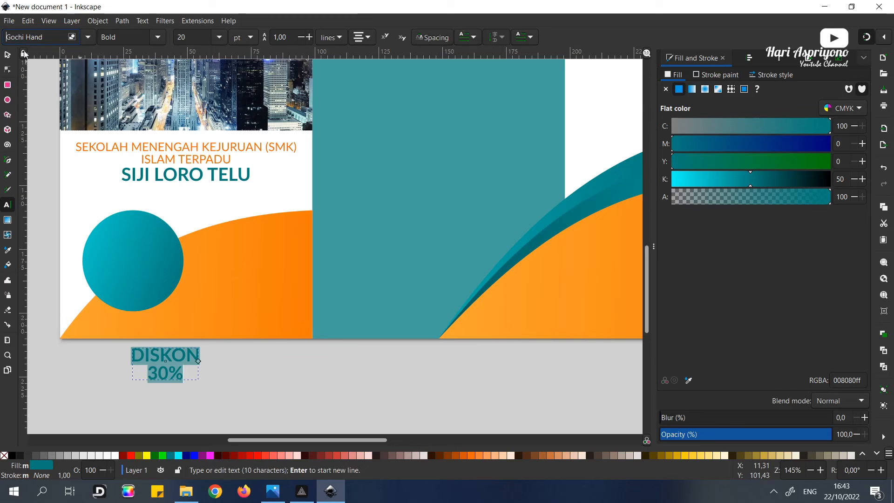
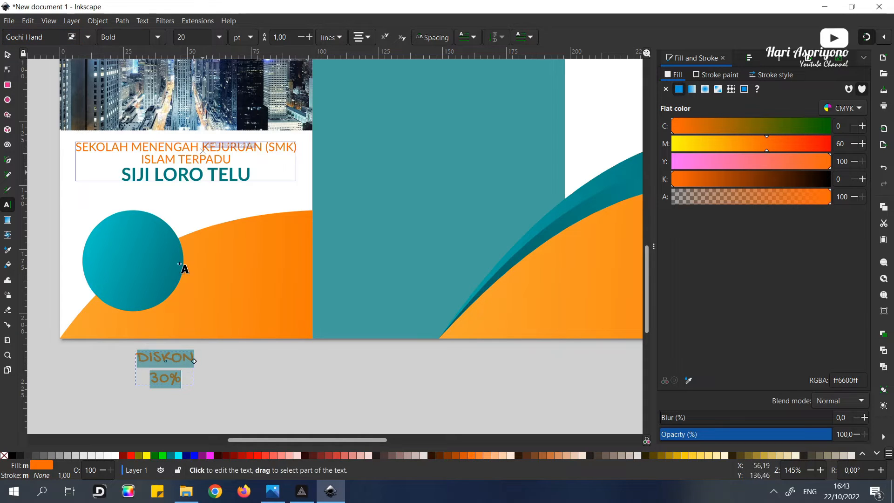
- Enlarge the "30%" line to 32 pt and move the discount text onto the middle of the teal circle
{"action": "left_click", "coordinate": [181, 378]}
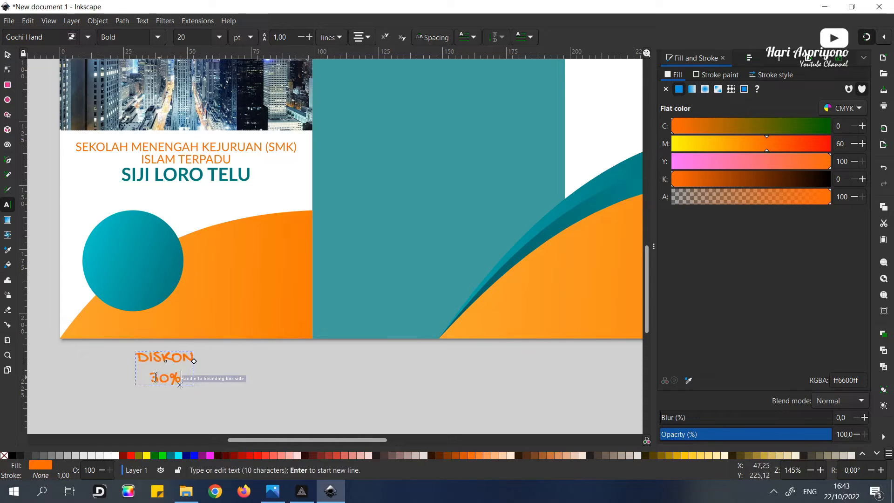
{"action": "left_click_drag", "start_coordinate": [182, 378], "coordinate": [147, 377]}
{"action": "left_click", "coordinate": [219, 37]}
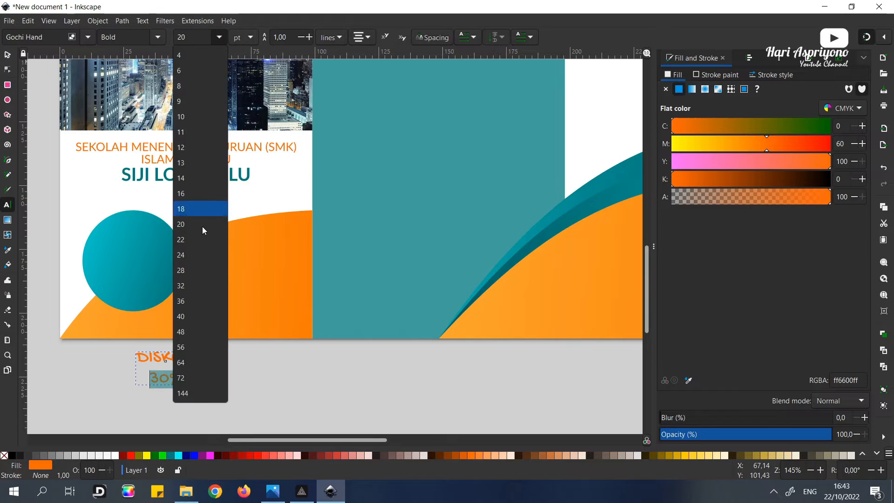
{"action": "left_click", "coordinate": [191, 284]}
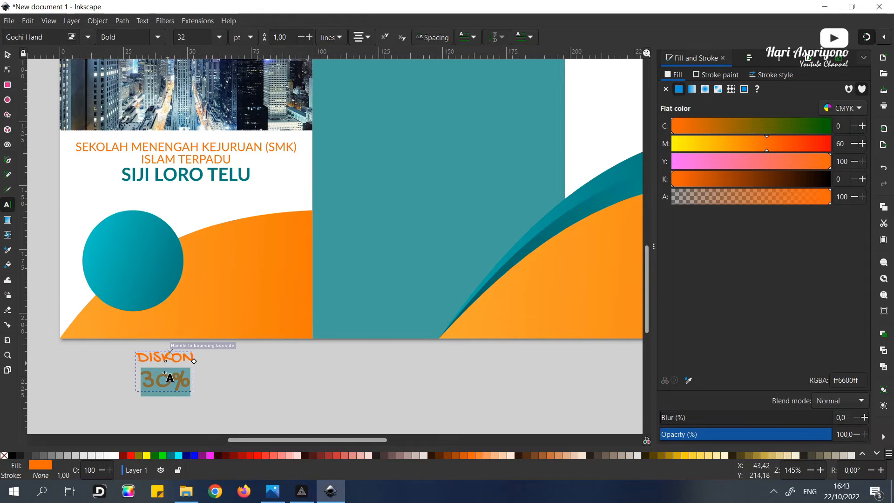
{"action": "left_click", "coordinate": [153, 358]}
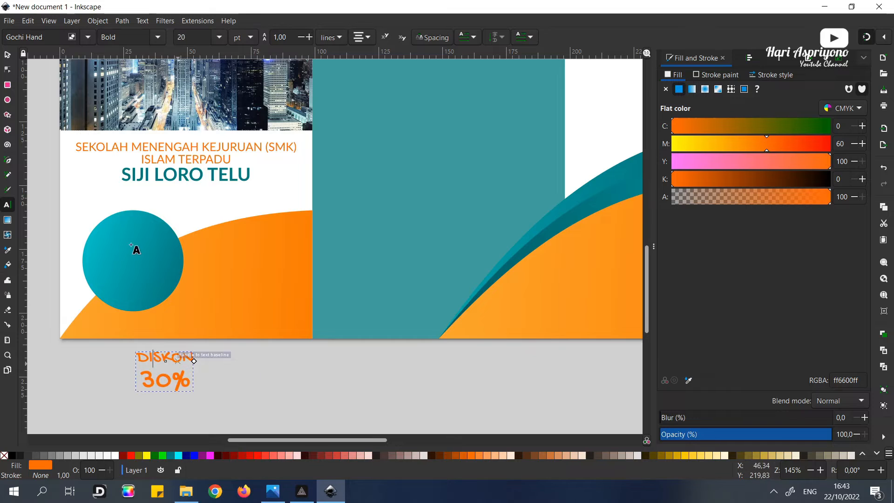
{"action": "left_click", "coordinate": [7, 55]}
{"action": "left_click_drag", "start_coordinate": [169, 358], "coordinate": [138, 249]}
{"action": "left_click", "coordinate": [138, 250]}
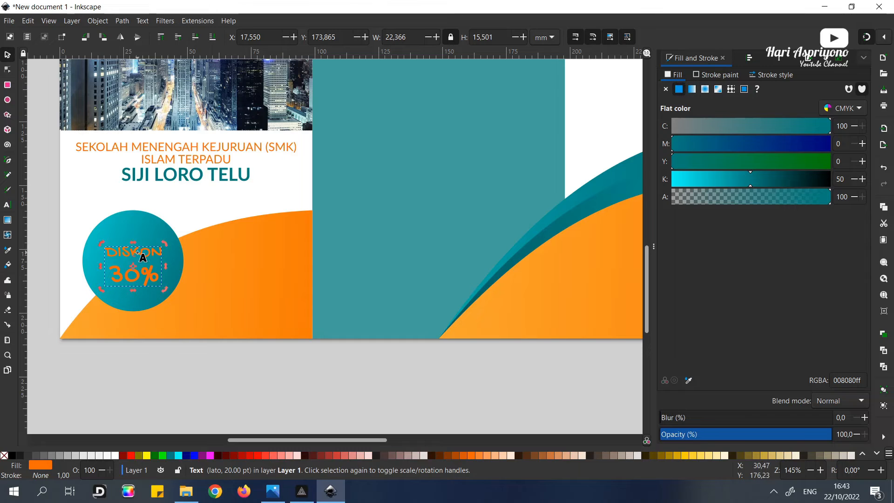
- Set the "DISKON" line to 24 pt and the "30%" line to 36 pt inside the circle
{"action": "double_click", "coordinate": [137, 253]}
{"action": "left_click_drag", "start_coordinate": [109, 253], "coordinate": [158, 253]}
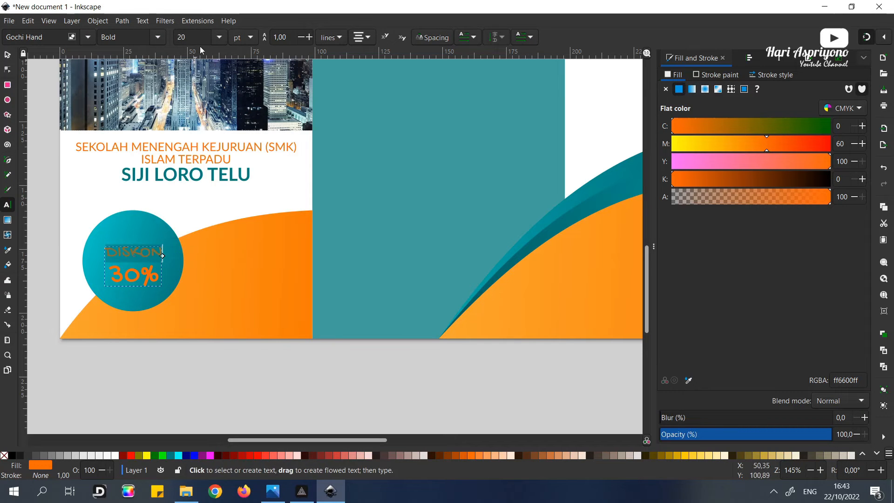
{"action": "left_click", "coordinate": [220, 38]}
{"action": "left_click", "coordinate": [183, 254]}
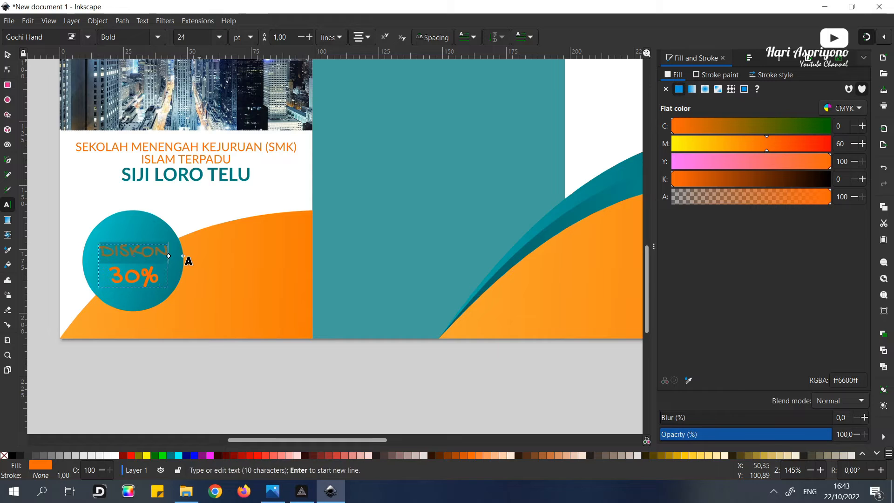
{"action": "left_click_drag", "start_coordinate": [110, 277], "coordinate": [159, 277]}
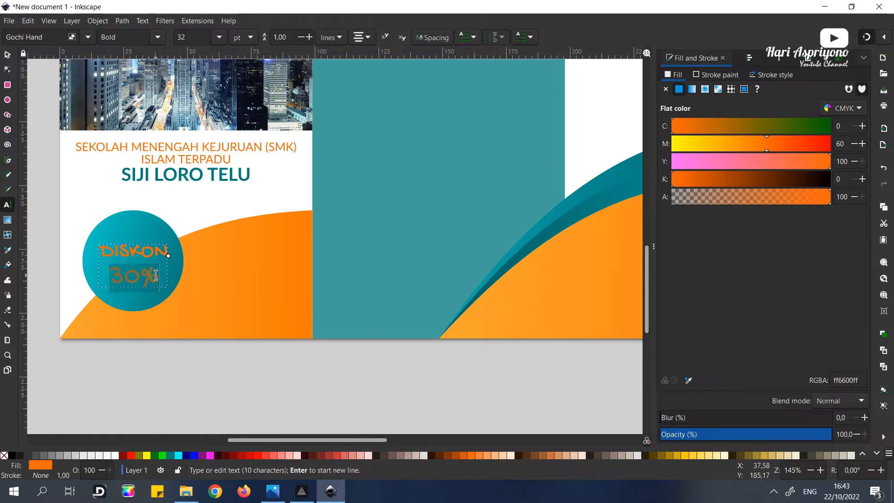
{"action": "left_click", "coordinate": [220, 38]}
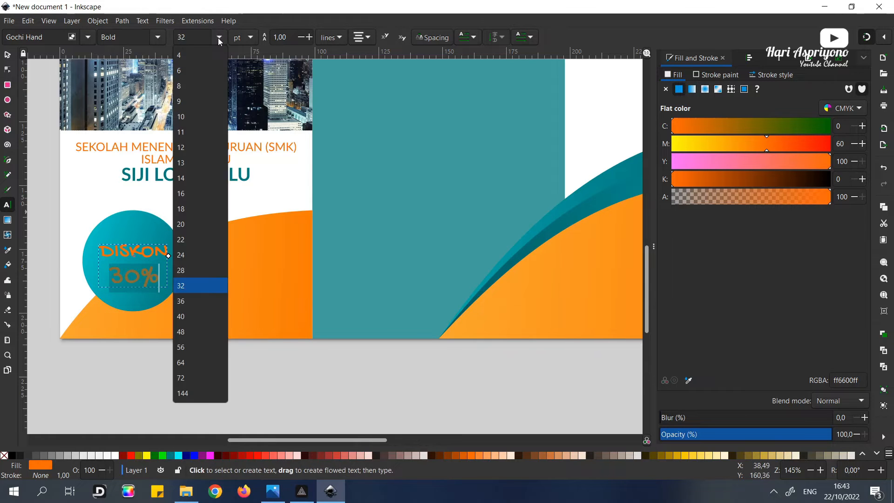
{"action": "left_click", "coordinate": [190, 303]}
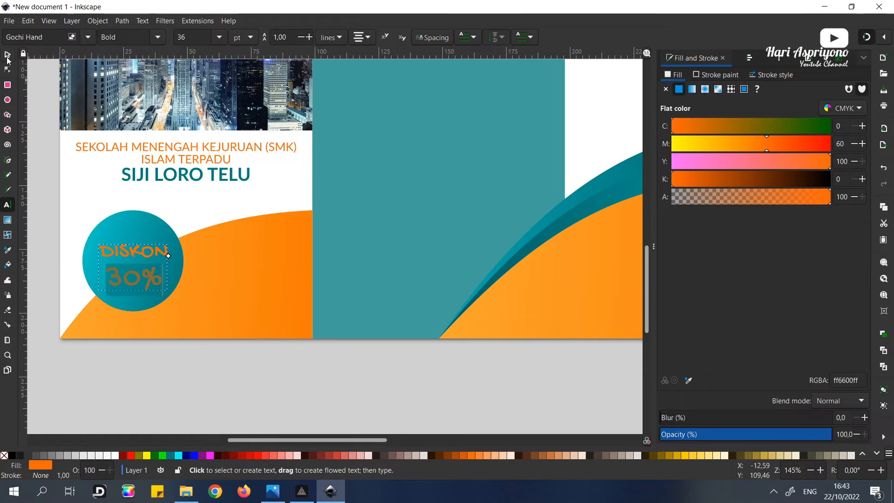
- Recolor the whole discount text white and tilt it counterclockwise so it slants upward within the circle
{"action": "key", "text": "ctrl+a"}
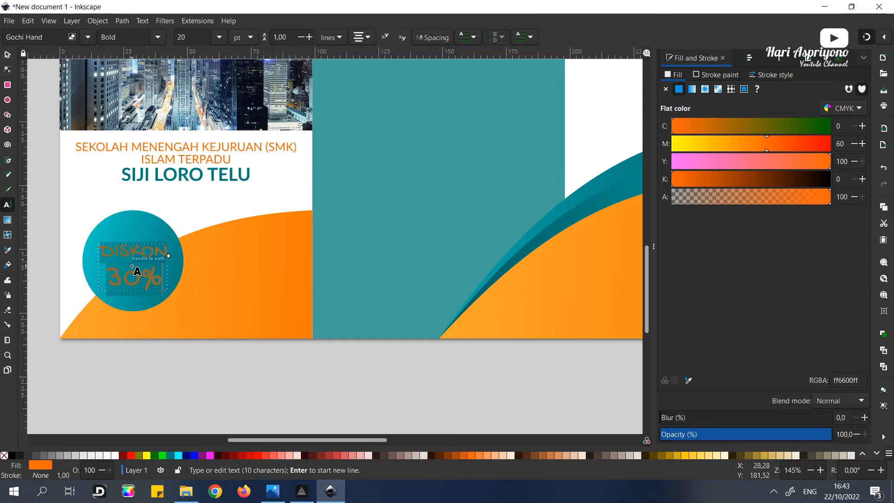
{"action": "left_click", "coordinate": [115, 455]}
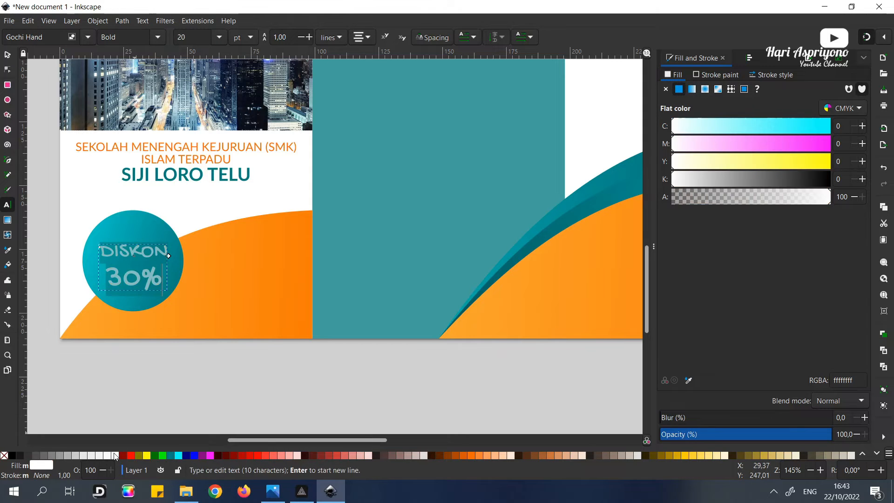
{"action": "left_click", "coordinate": [8, 56]}
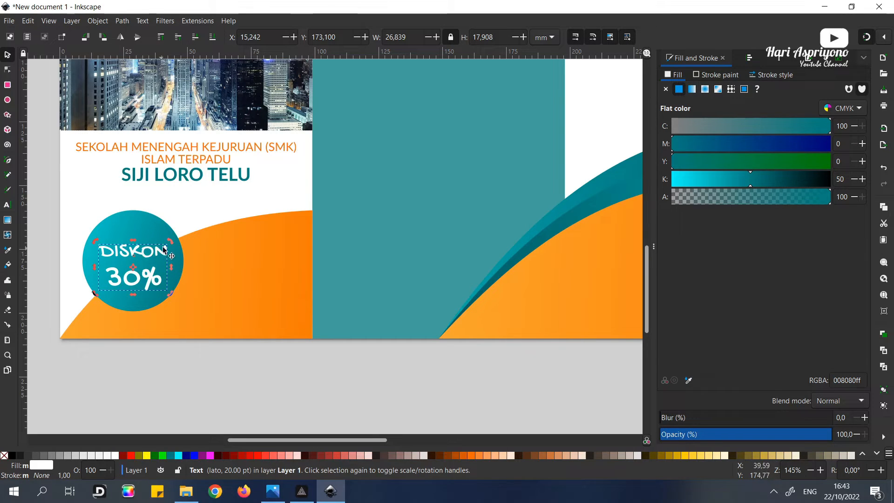
{"action": "left_click_drag", "start_coordinate": [171, 246], "coordinate": [138, 239]}
{"action": "key", "text": "Left"}
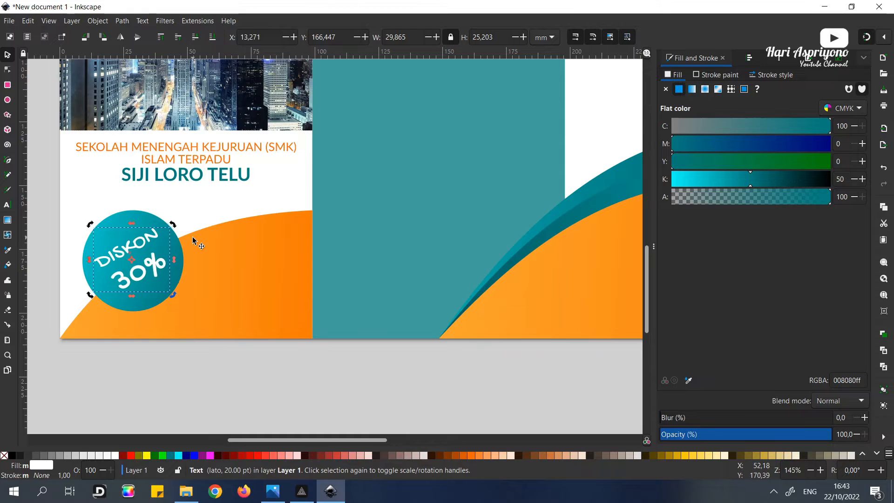
{"action": "left_click", "coordinate": [200, 295]}
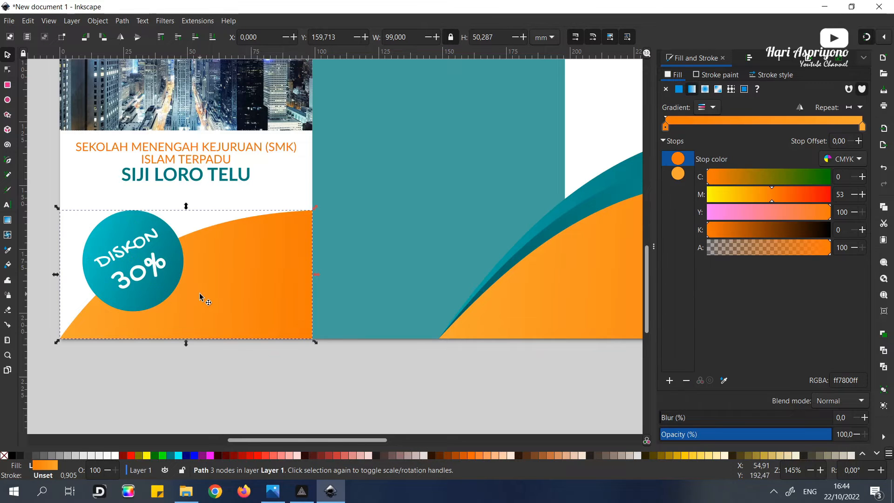
{"action": "left_click", "coordinate": [37, 166]}
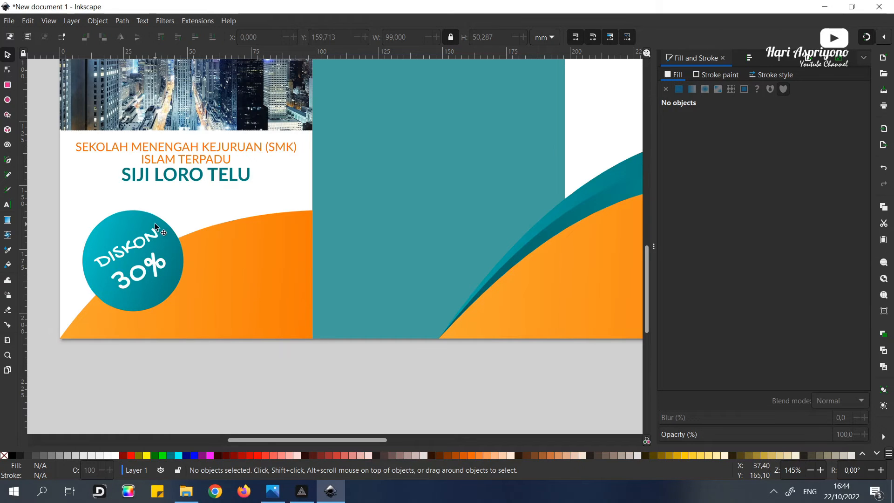
- Group the tilted discount text with the teal circle
{"action": "left_click", "coordinate": [135, 217]}
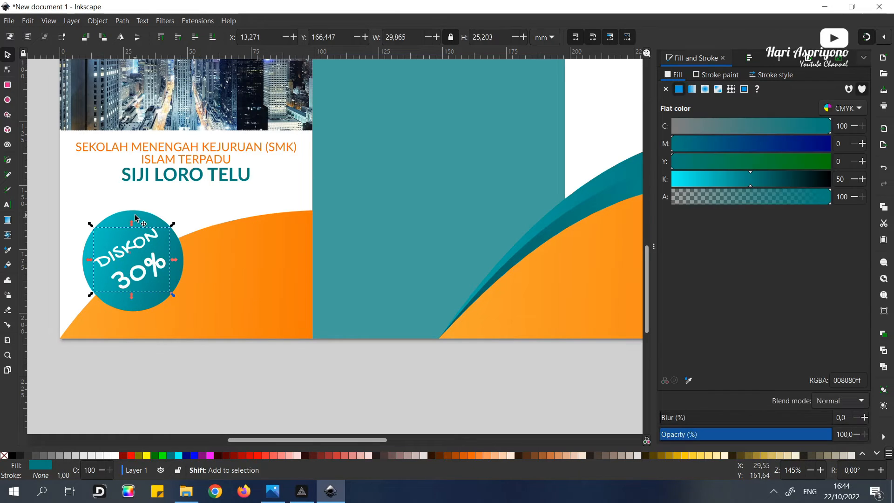
{"action": "left_click", "coordinate": [135, 217], "text": "shift"}
{"action": "right_click", "coordinate": [136, 218]}
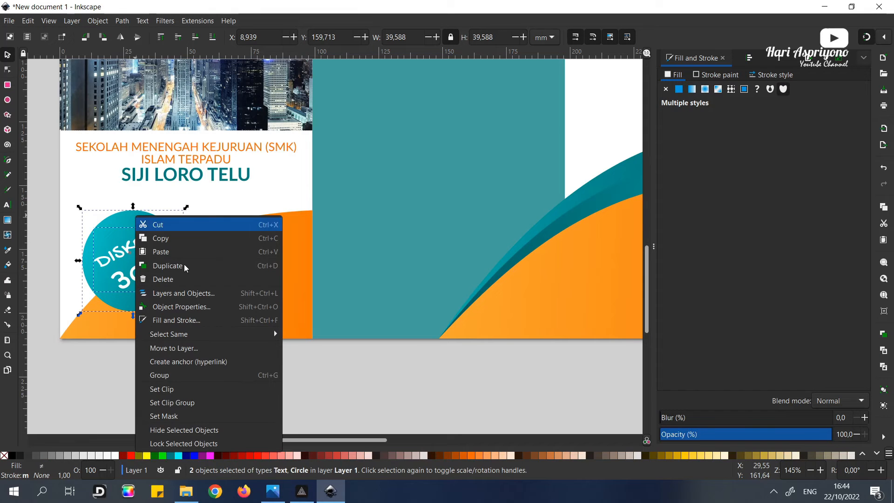
{"action": "left_click", "coordinate": [171, 371]}
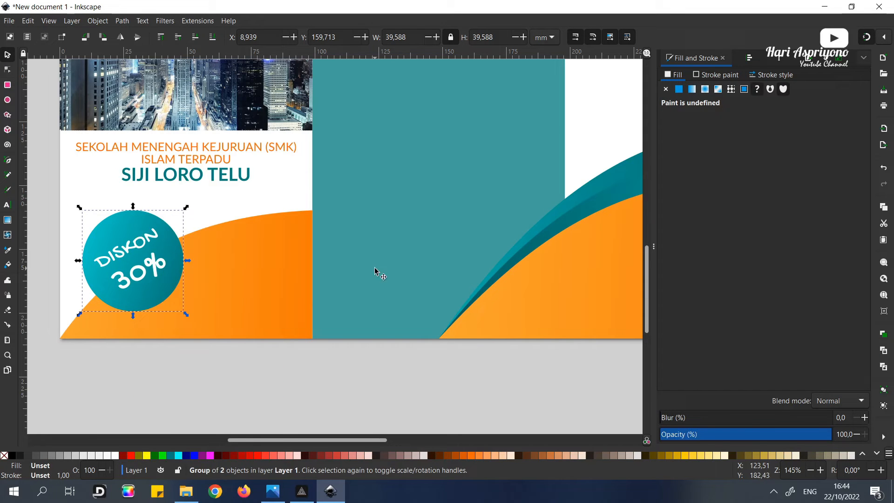
{"action": "left_click", "coordinate": [276, 376]}
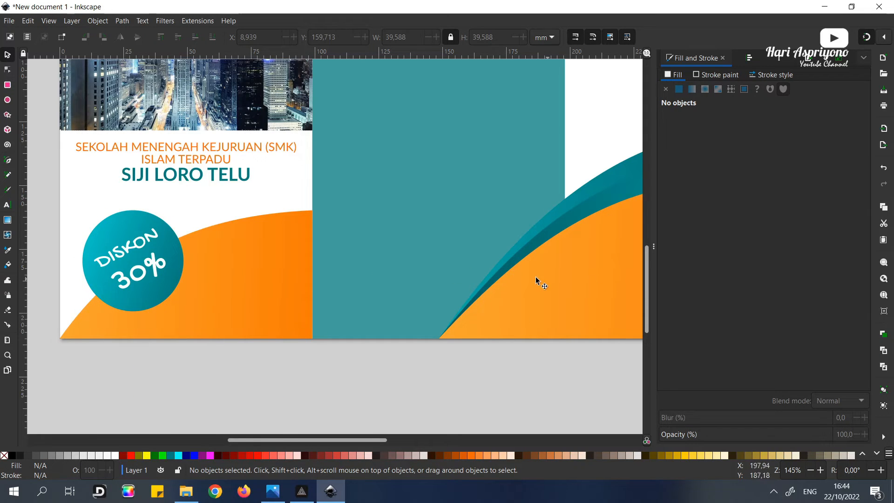
- Nudge the admissions heading slightly up, away from the skyscraper image
{"action": "scroll", "coordinate": [385, 270], "scroll_direction": "down", "scroll_amount": 1, "text": "ctrl"}
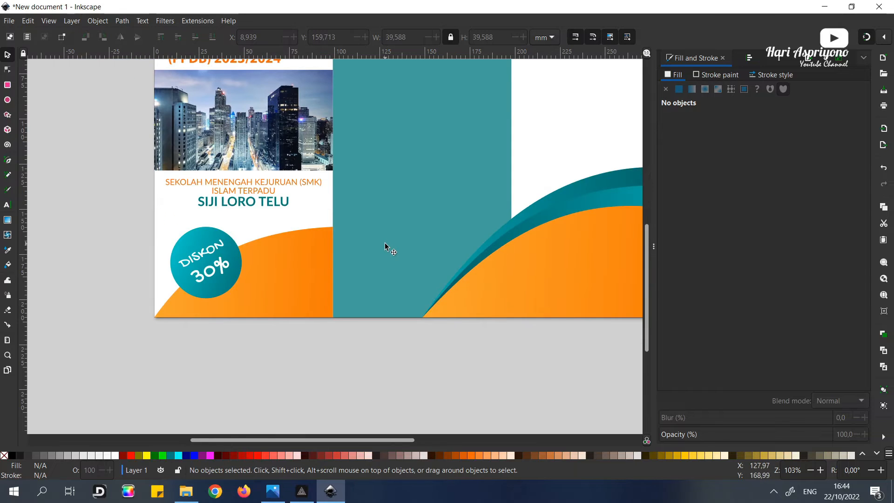
{"action": "scroll", "coordinate": [386, 239], "scroll_direction": "up", "scroll_amount": 5}
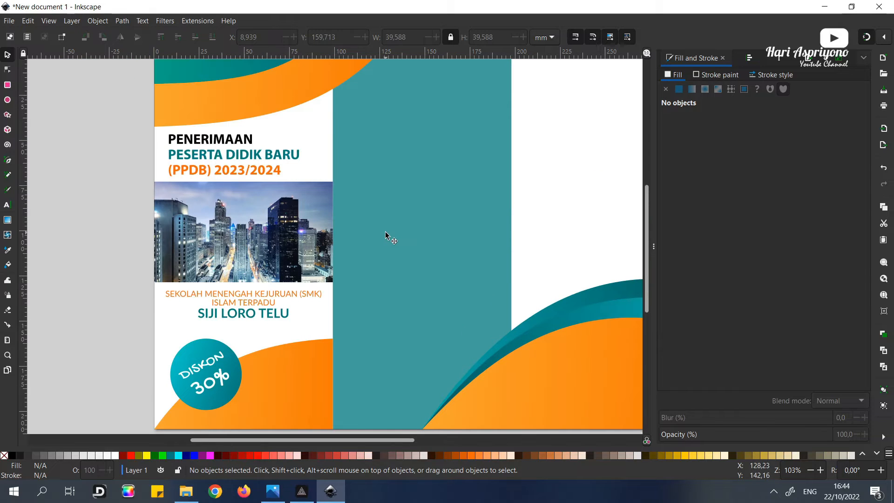
{"action": "left_click", "coordinate": [235, 140]}
{"action": "key", "text": "Up"}
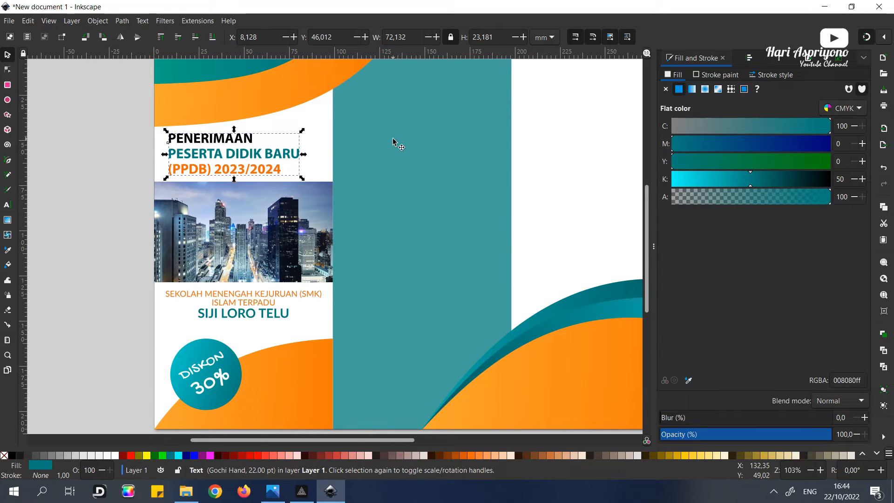
- Nudge the school name text down a little to widen its gap below the skyscraper image
{"action": "left_click", "coordinate": [248, 298]}
{"action": "key", "text": "Down"}
{"action": "key", "text": "Down"}
{"action": "key", "text": "Down"}
{"action": "key", "text": "Down"}
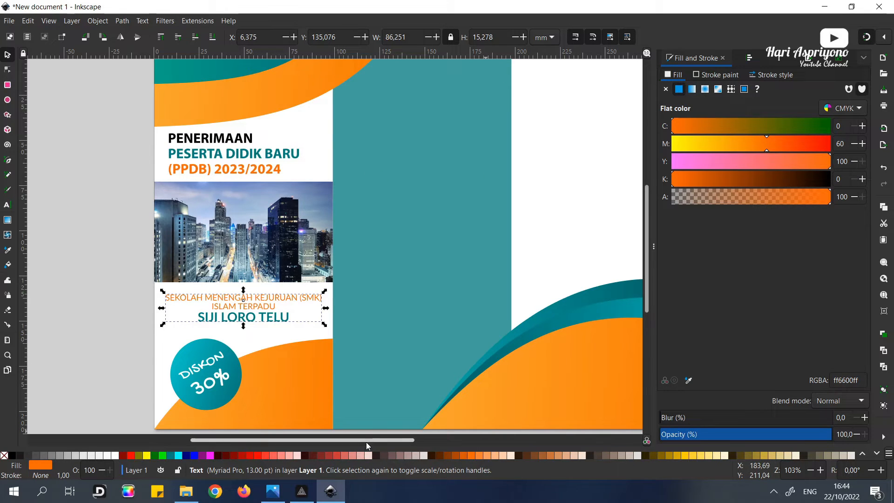
{"action": "left_click_drag", "start_coordinate": [369, 440], "coordinate": [402, 440]}
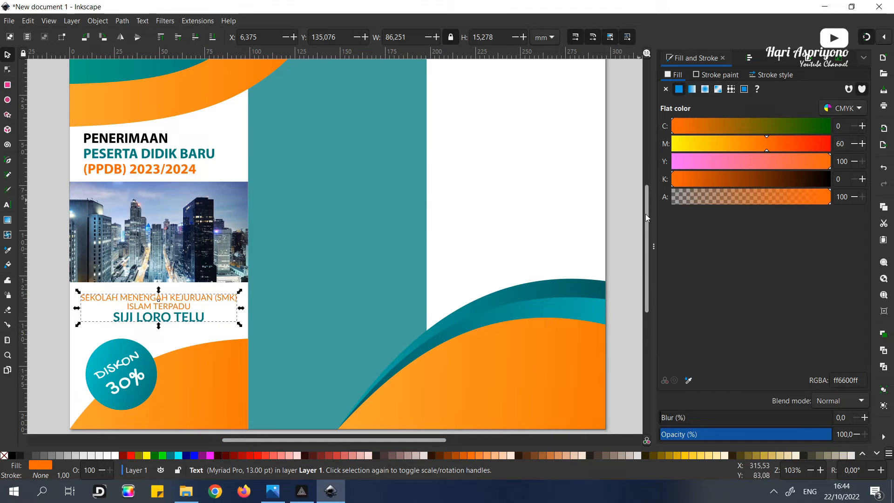
{"action": "left_click_drag", "start_coordinate": [647, 218], "coordinate": [645, 208]}
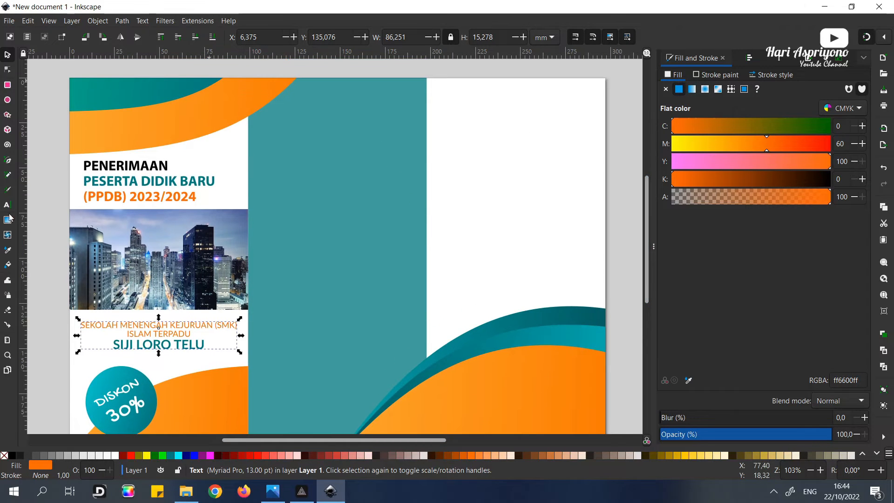
- Add the heading "FASILITAS" at the top of the teal middle column and set its font to Myriad Pro
{"action": "left_click", "coordinate": [319, 96]}
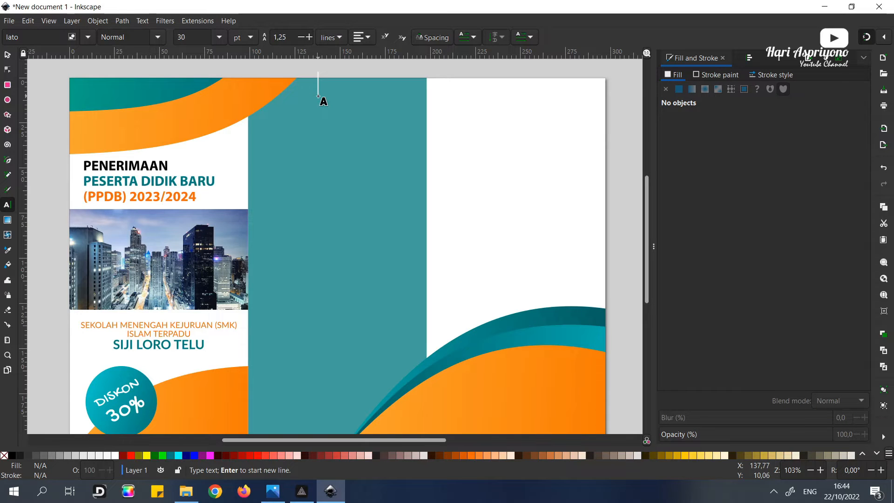
{"action": "type", "text": "FASILITAS"}
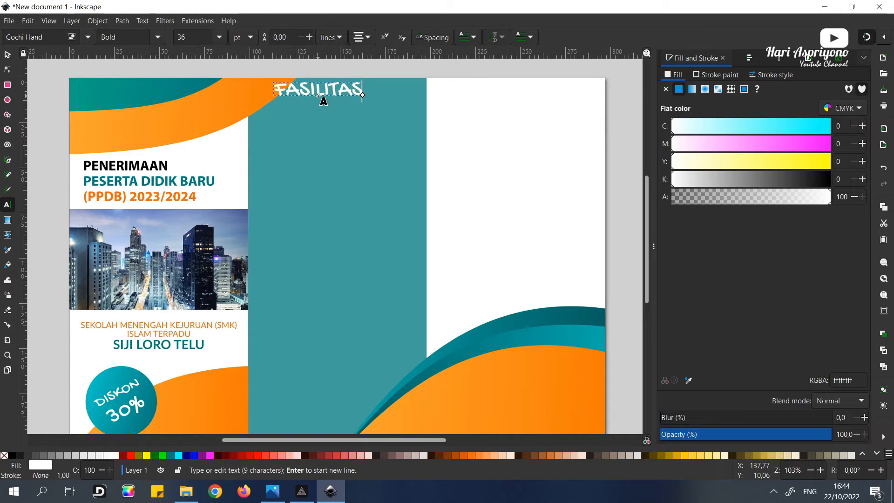
{"action": "double_click", "coordinate": [319, 96]}
{"action": "left_click", "coordinate": [60, 38]}
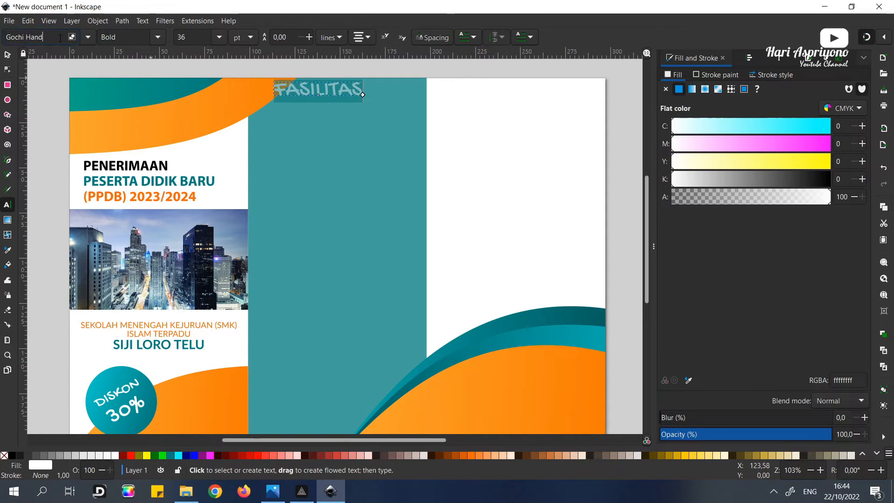
{"action": "left_click_drag", "start_coordinate": [61, 38], "coordinate": [4, 41]}
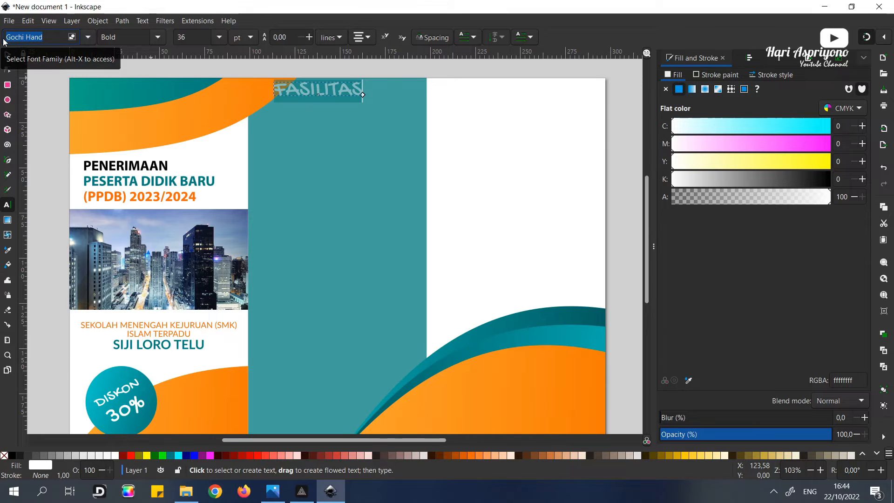
{"action": "type", "text": "MY"}
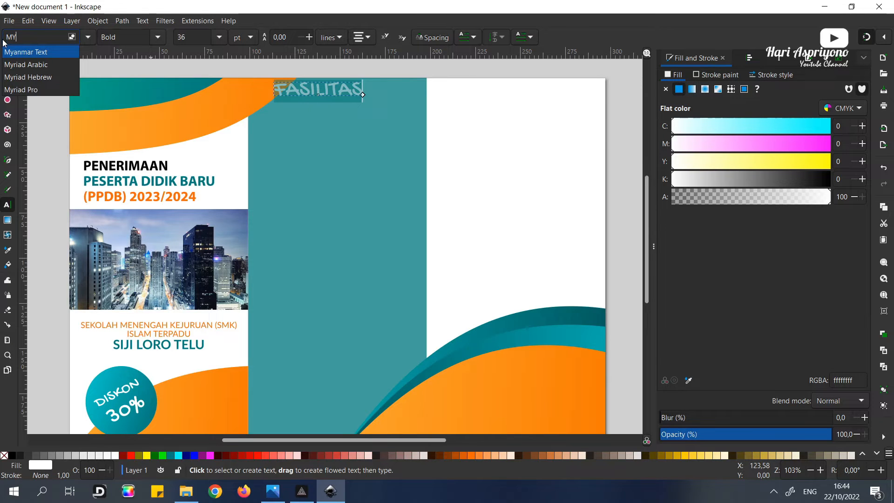
{"action": "left_click", "coordinate": [21, 89]}
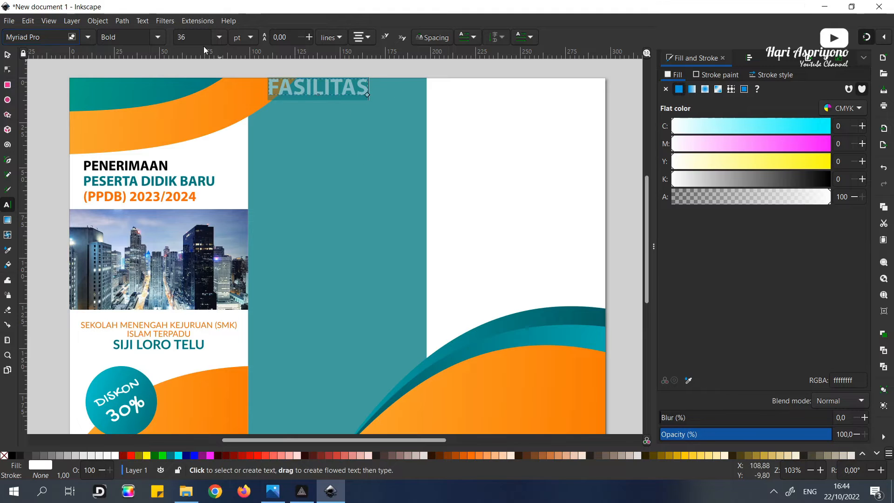
- Set the FASILITAS heading's font size to 24 pt
{"action": "left_click", "coordinate": [218, 39]}
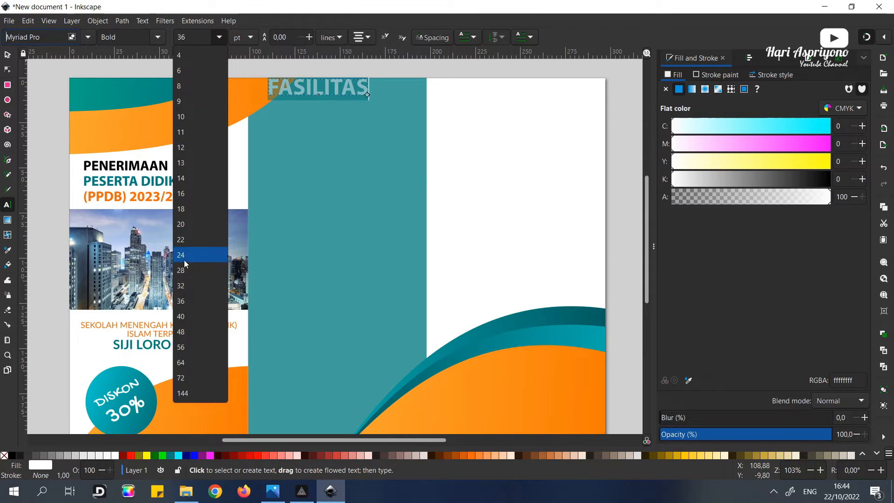
{"action": "left_click", "coordinate": [184, 286]}
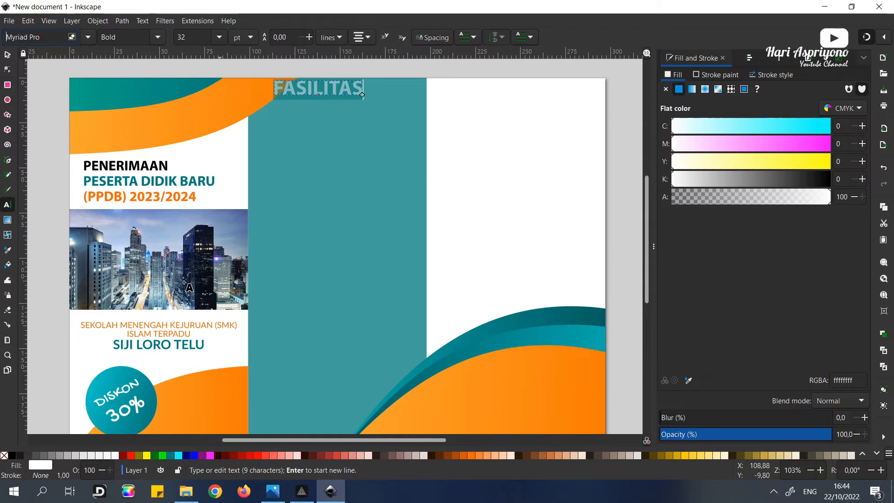
{"action": "left_click", "coordinate": [220, 39]}
{"action": "left_click", "coordinate": [188, 258]}
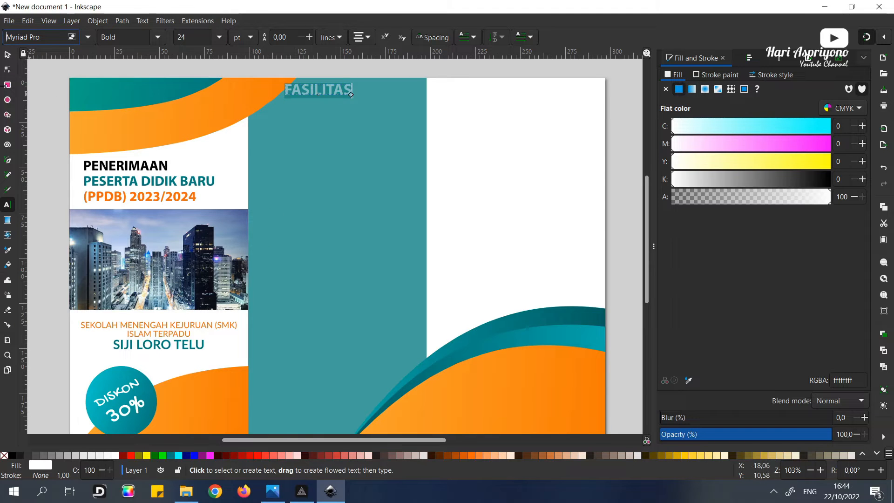
- Move the FASILITAS heading to the upper-right corner of the teal column, leaving a margin at its edge, and deselect everything
{"action": "left_click", "coordinate": [7, 55]}
{"action": "left_click_drag", "start_coordinate": [325, 94], "coordinate": [390, 104]}
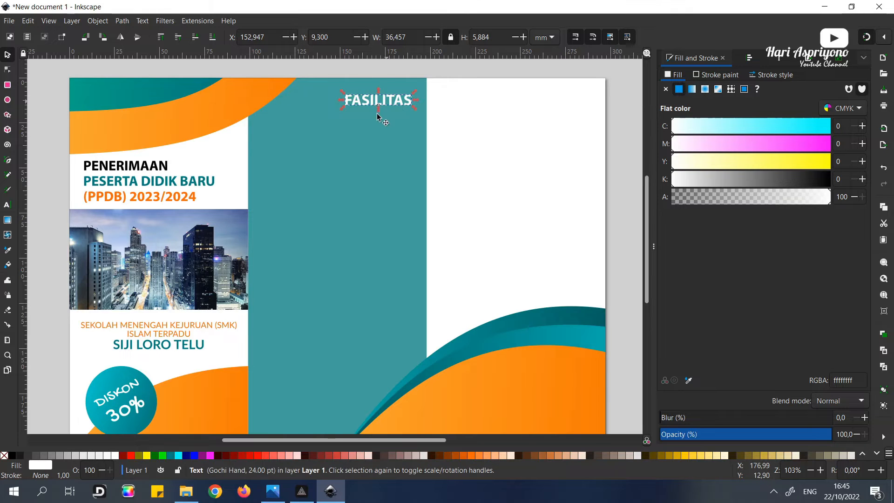
{"action": "left_click", "coordinate": [364, 140]}
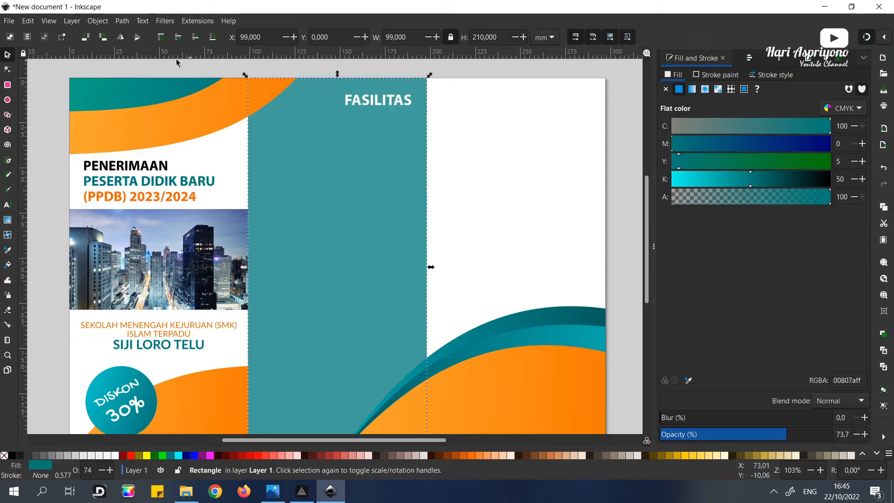
{"action": "left_click", "coordinate": [123, 71]}
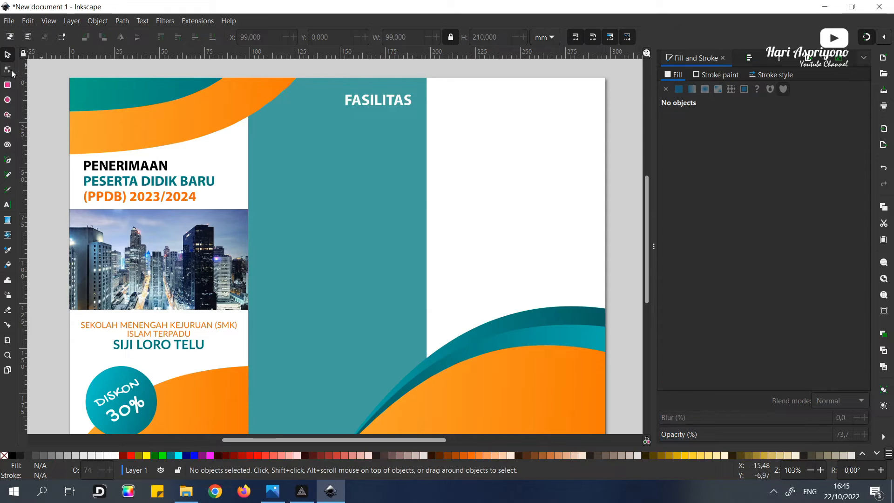
- Create a flowed text frame across the teal column below the FASILITAS heading, with line spacing 1 and font size 12 pt
{"action": "left_click", "coordinate": [8, 206]}
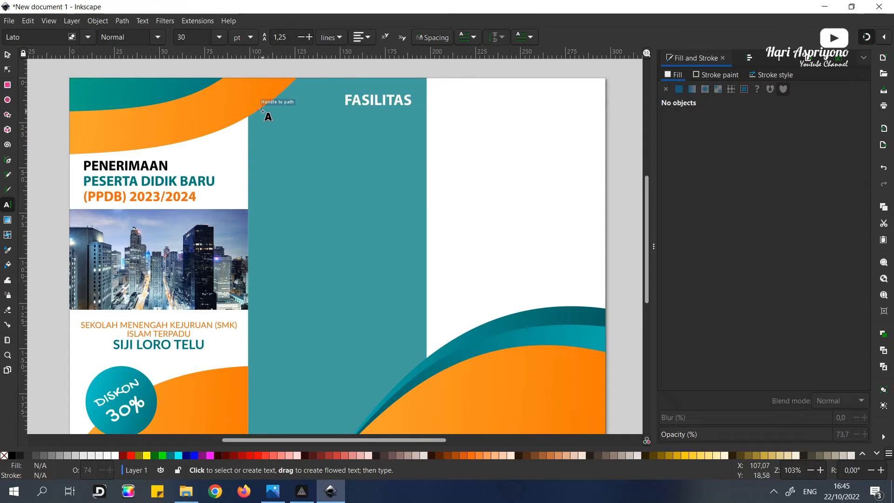
{"action": "left_click_drag", "start_coordinate": [268, 109], "coordinate": [412, 218]}
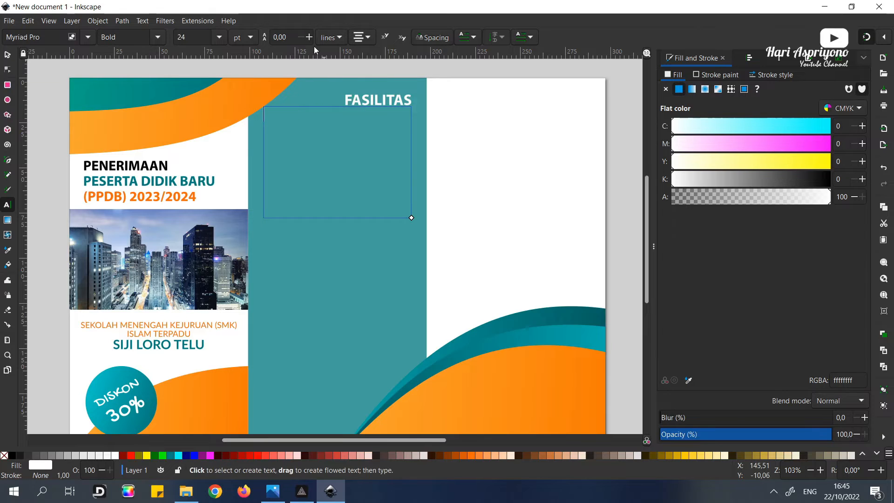
{"action": "type", "text": "1"}
{"action": "key", "text": "Return"}
{"action": "left_click", "coordinate": [219, 36]}
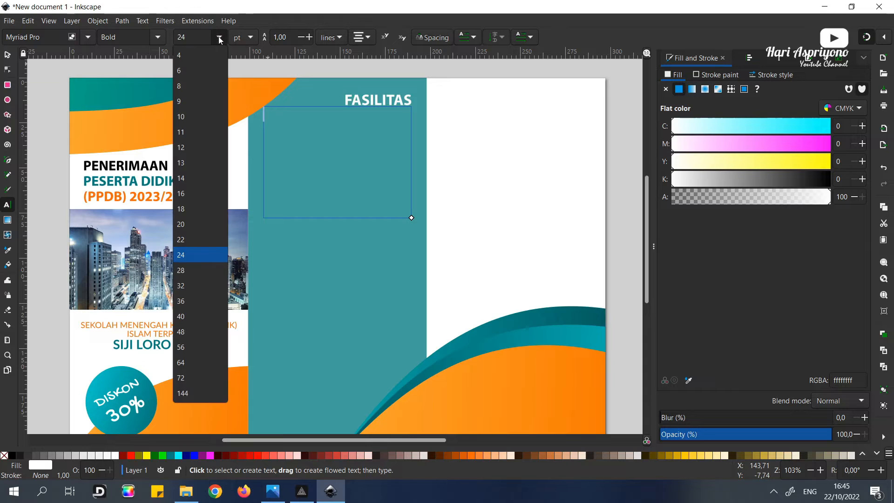
{"action": "left_click", "coordinate": [188, 147]}
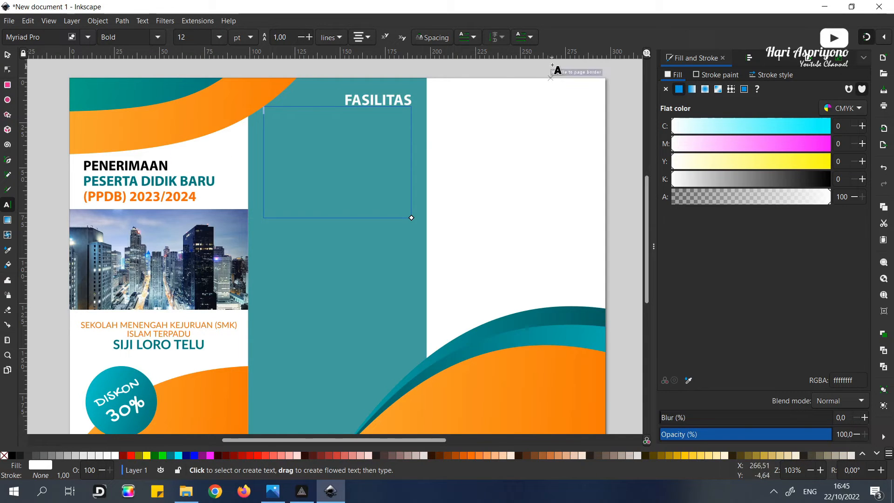
- Enter the sample word "FASILITAS" in the new text frame and set the text alignment to justified
{"action": "type", "text": "F"}
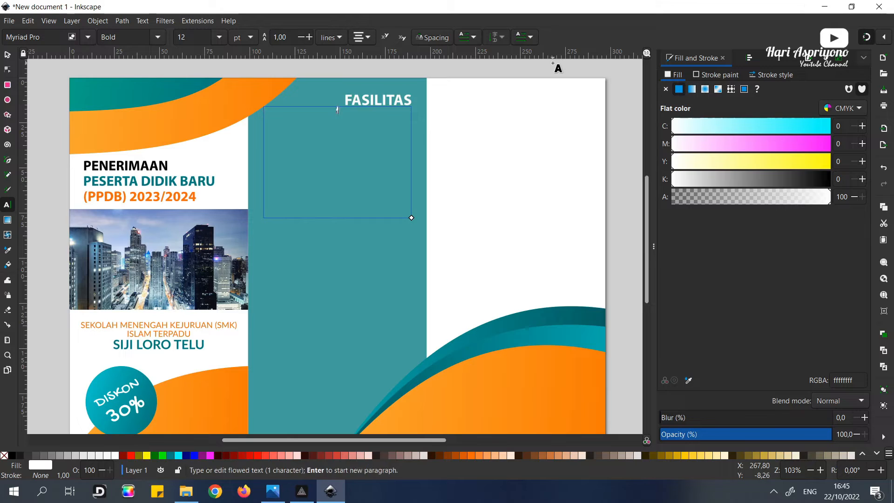
{"action": "type", "text": "ASILITAS"}
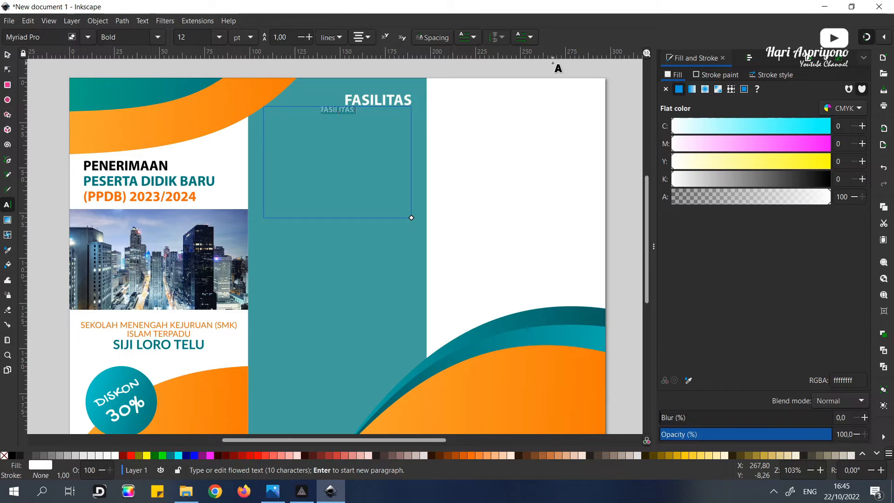
{"action": "left_click", "coordinate": [368, 39]}
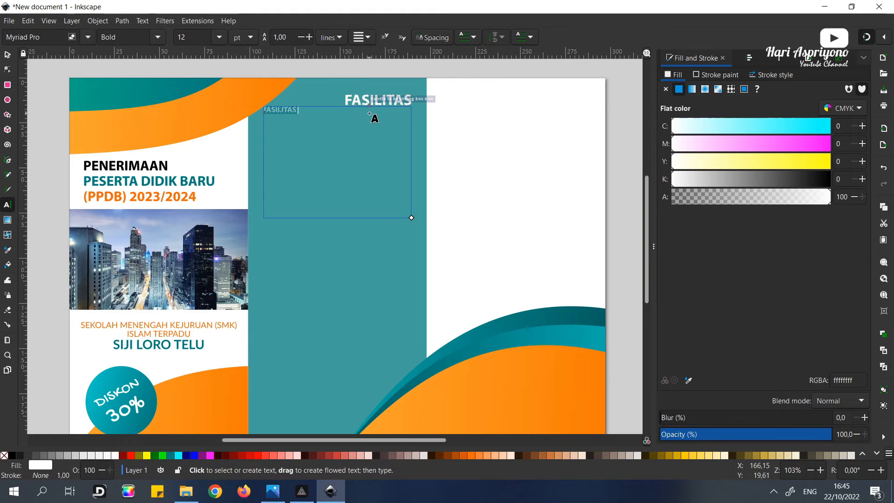
- Replace the sample word with "Fasilitas yang kami sediakan untuk menunjang proses Belajar Mengajar antara lain:"
{"action": "type", "text": "Fasilita"}
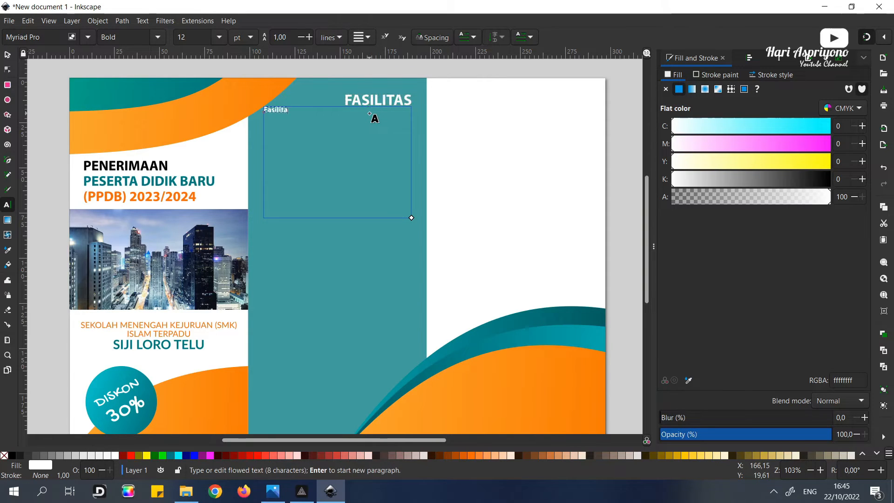
{"action": "type", "text": "s yang kami s"}
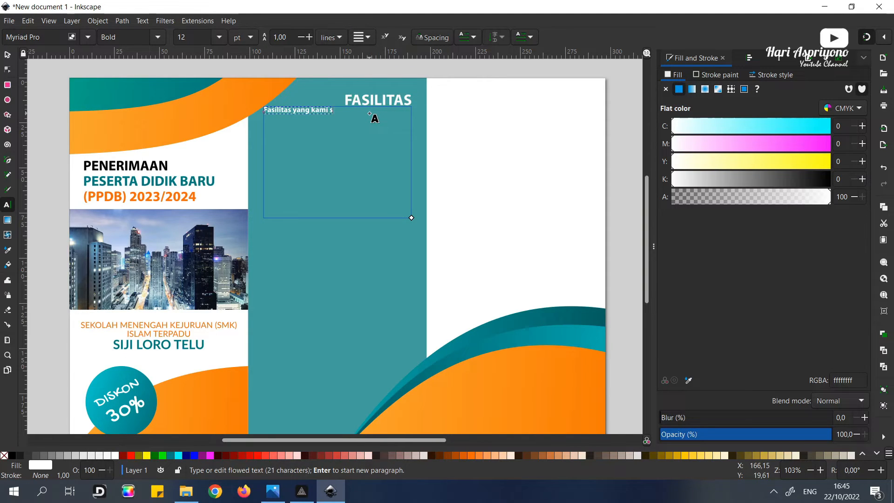
{"action": "type", "text": "ediakan untuk menunjanga"}
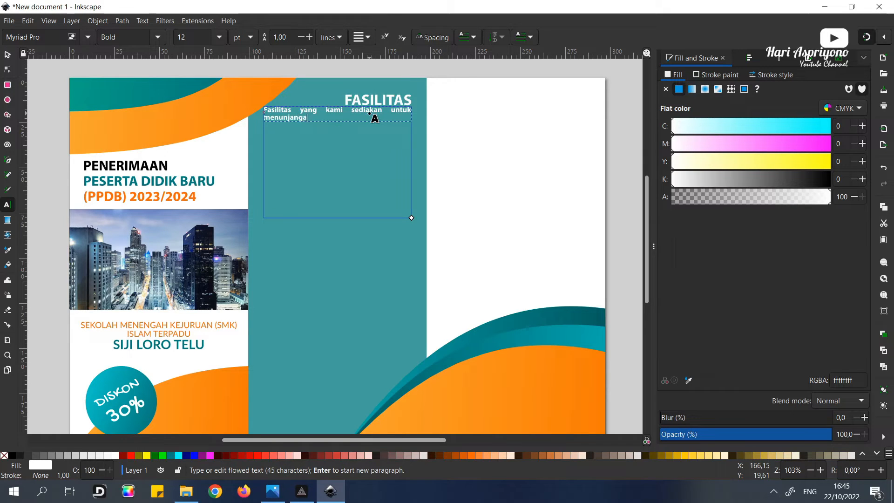
{"action": "key", "text": "BackSpace"}
{"action": "type", "text": "proses Belajar Meng"}
{"action": "type", "text": "ajar antara lain"}
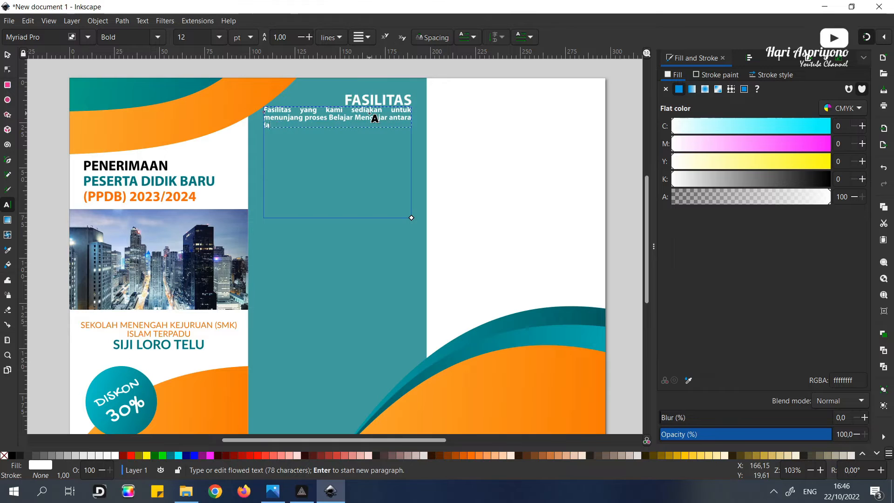
{"action": "type", "text": ":"}
- Set the font style of the whole introductory paragraph to Normal
{"action": "key", "text": "ctrl+a"}
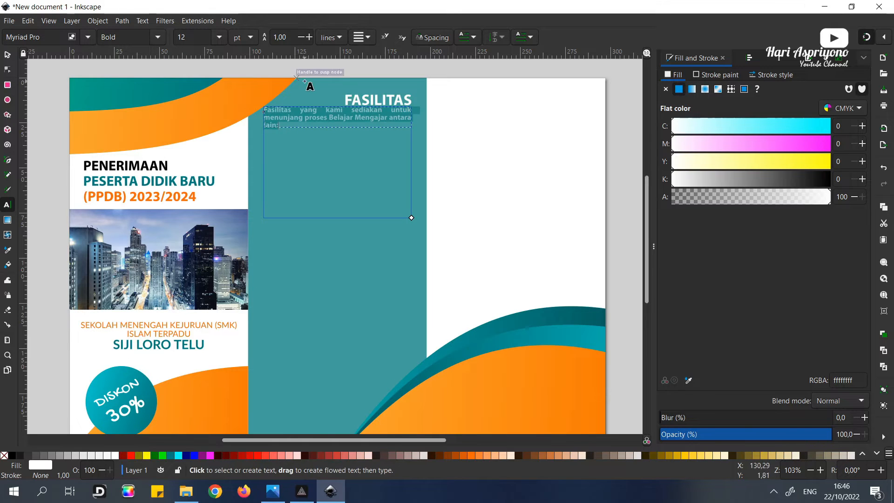
{"action": "left_click", "coordinate": [158, 37]}
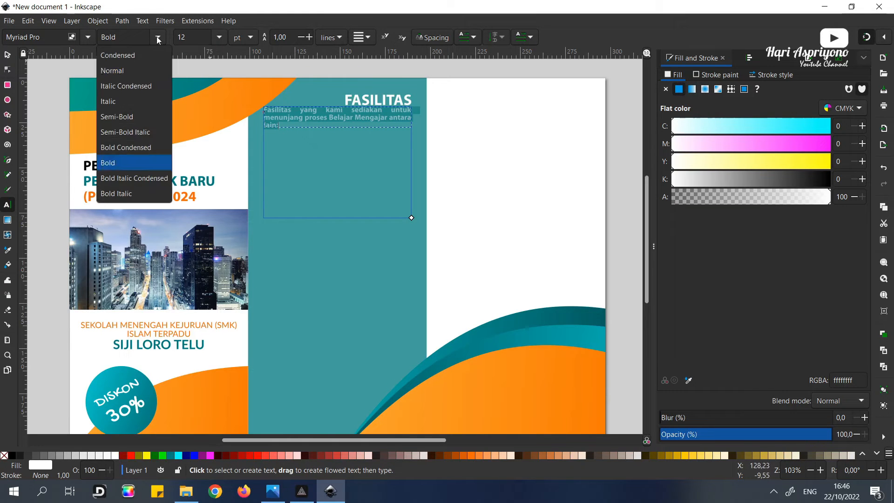
{"action": "left_click", "coordinate": [120, 70]}
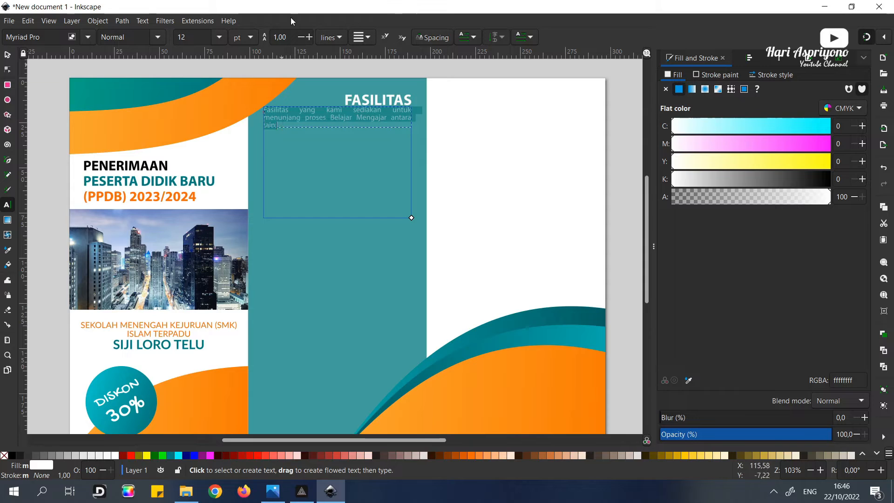
- Add the first list item "1. Ruang belajar rapi, bersin dan ber-AC" on a new line below the introduction
{"action": "left_click", "coordinate": [284, 125]}
{"action": "type", "text": ":"}
{"action": "key", "text": "Return"}
{"action": "type", "text": "1. R"}
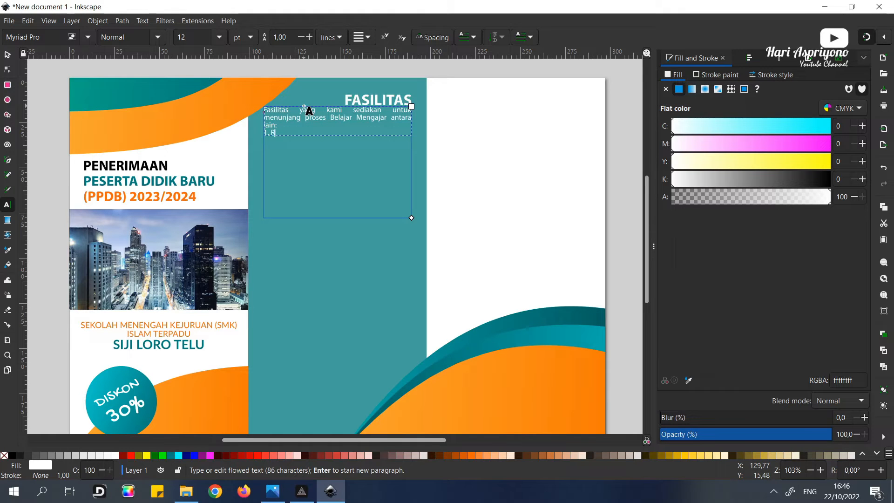
{"action": "type", "text": "uanga belajar"}
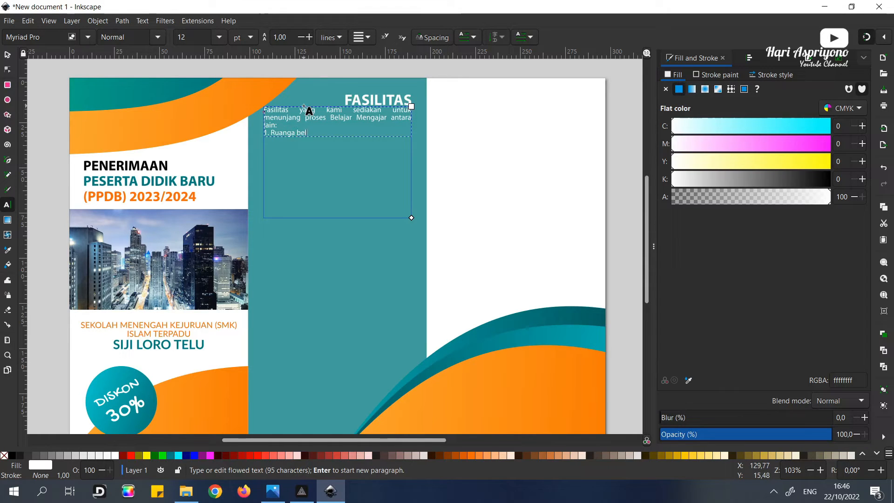
{"action": "key", "text": "BackSpace"}
{"action": "key", "text": "BackSpace"}
{"action": "key", "text": "BackSpace"}
{"action": "key", "text": "BackSpace"}
{"action": "key", "text": "BackSpace"}
{"action": "key", "text": "BackSpace"}
{"action": "key", "text": "BackSpace"}
{"action": "key", "text": "BackSpace"}
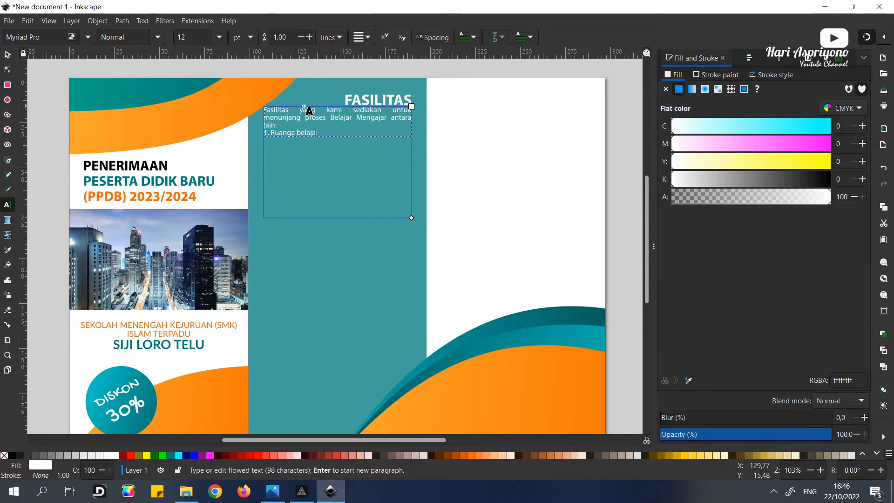
{"action": "key", "text": "BackSpace"}
{"action": "type", "text": "belajar "}
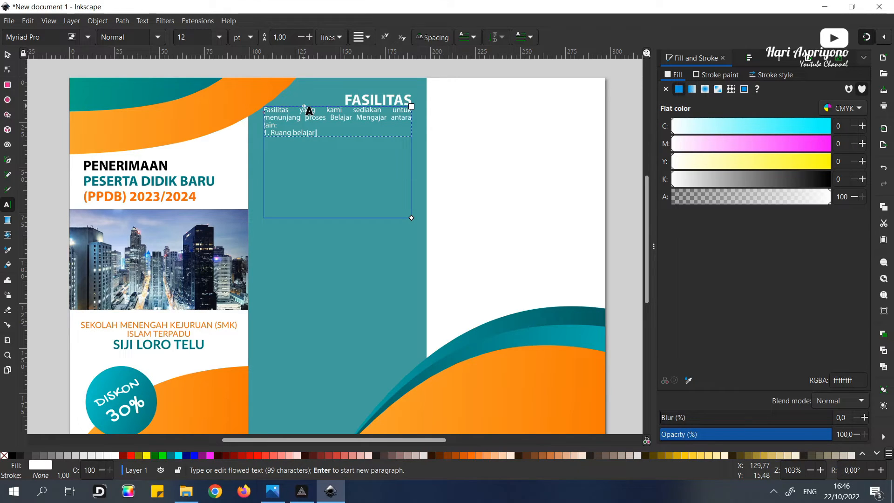
{"action": "type", "text": "rapi, bers"}
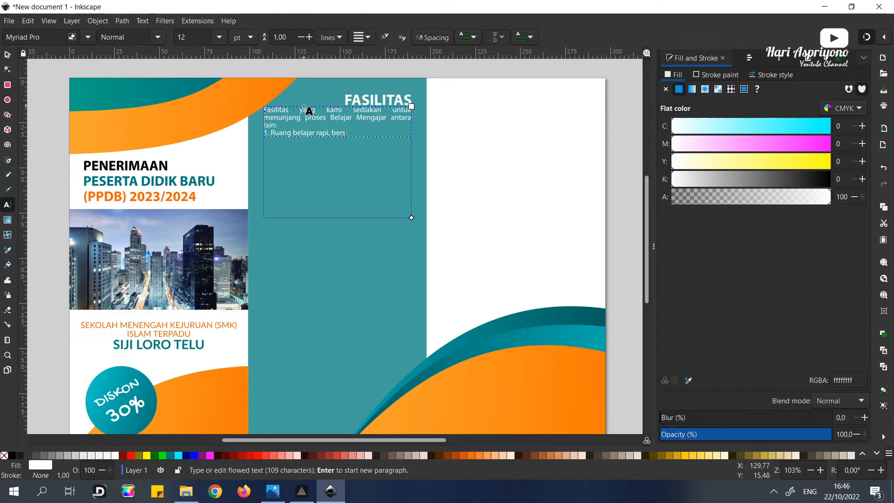
{"action": "type", "text": "in dan ber-AC"}
- Add the list items "2. Setiap kelas tersedia projector (infocus)" and "3. Lab. Komputer dan Internet" on separate lines
{"action": "key", "text": "Return"}
{"action": "type", "text": "2. Setiap"}
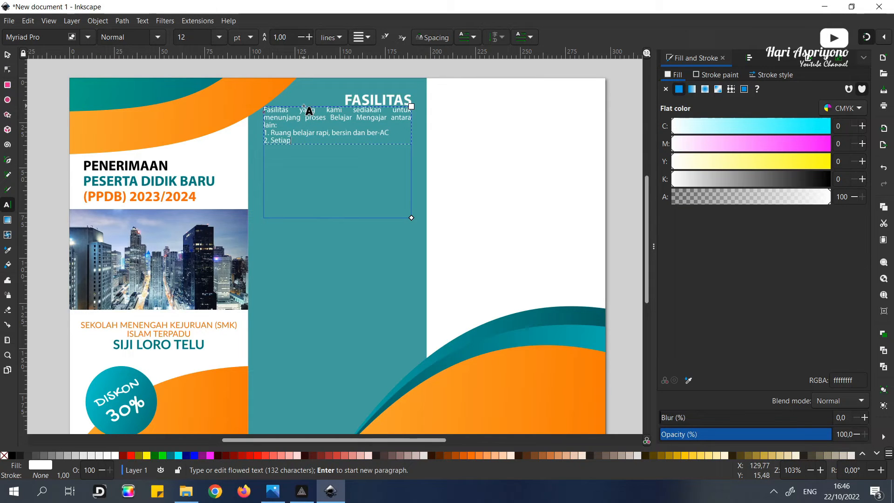
{"action": "type", "text": " kelas"}
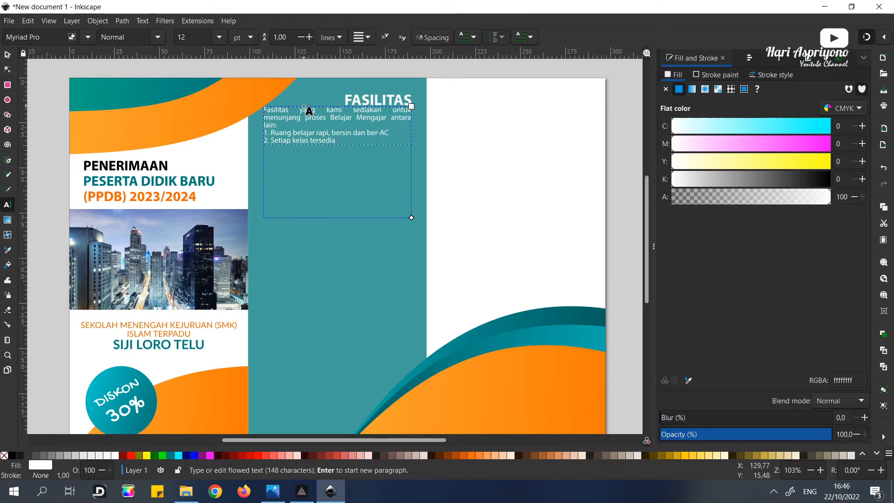
{"action": "type", "text": " tersedia projecto"}
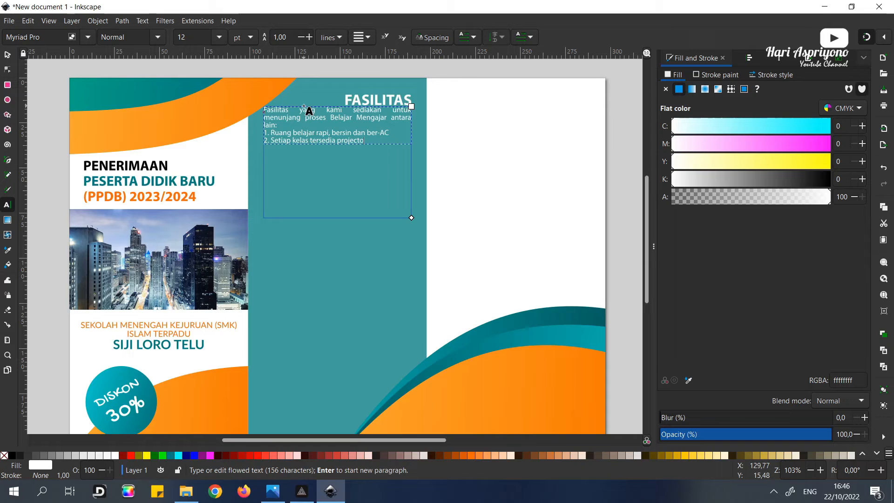
{"action": "type", "text": "r (Infocus)"}
{"action": "key", "text": "Return"}
{"action": "type", "text": "3. Lab. Komputer dan Internet"}
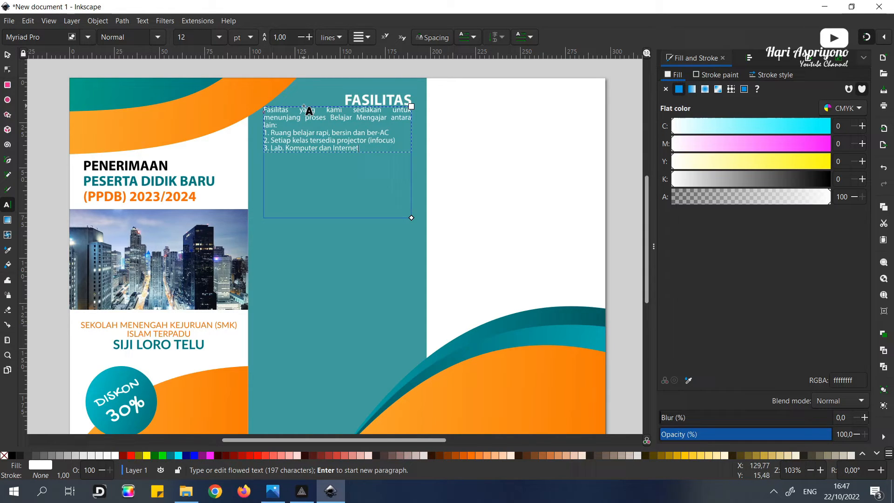
- Add the list item "4. Musholla" on a new line below "3. Lab. Komputer dan Internet"
{"action": "key", "text": "Return"}
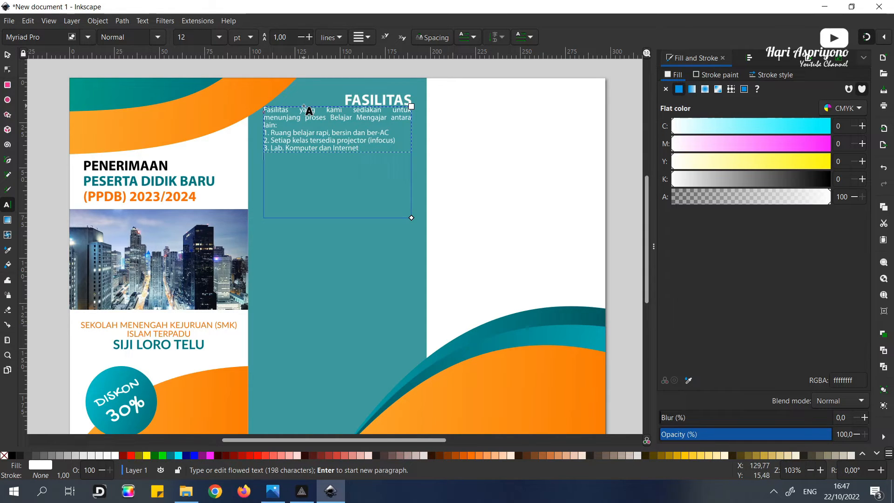
{"action": "type", "text": "Mu"}
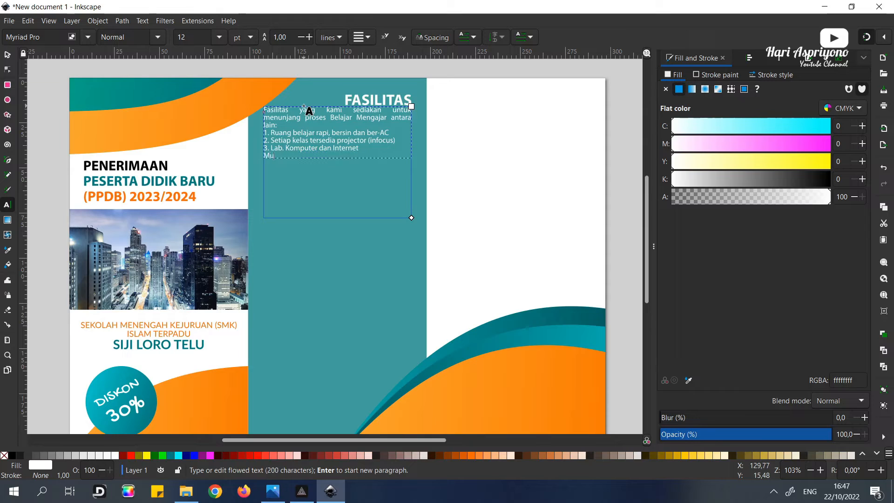
{"action": "type", "text": "sholla"}
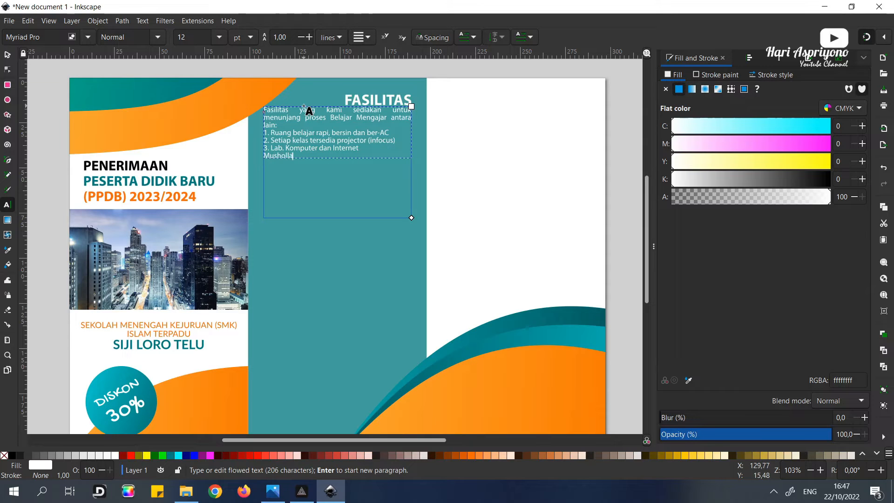
{"action": "key", "text": "Home"}
{"action": "type", "text": "4."}
{"action": "key", "text": "End"}
- Add the list item "5. Ruang Aula" on a new line below the Musholla item
{"action": "key", "text": "Return"}
{"action": "type", "text": "B"}
{"action": "key", "text": "BackSpace"}
{"action": "type", "text": "Ruang Aula"}
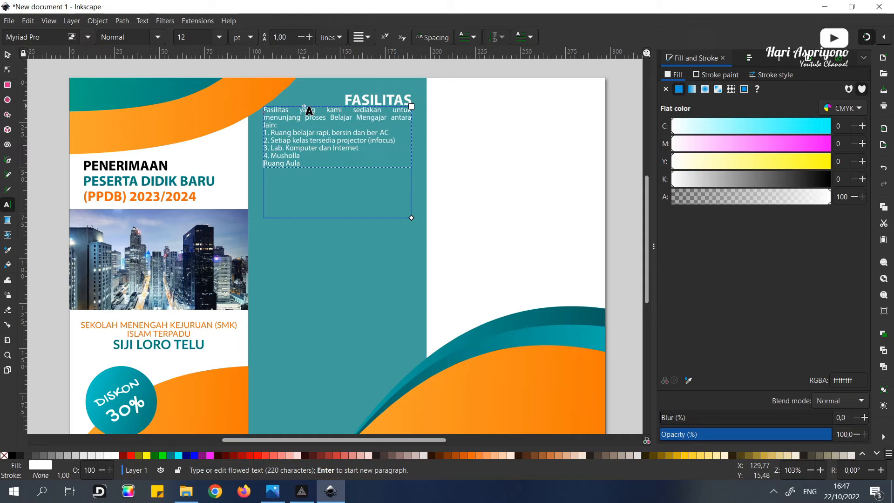
{"action": "key", "text": "Home"}
{"action": "type", "text": "5."}
{"action": "key", "text": "End"}
- Add the last list item "6. Lapangan Olahraga" and shorten the text frame to just below it
{"action": "key", "text": "Return"}
{"action": "type", "text": "6. Lapangan Olahraga"}
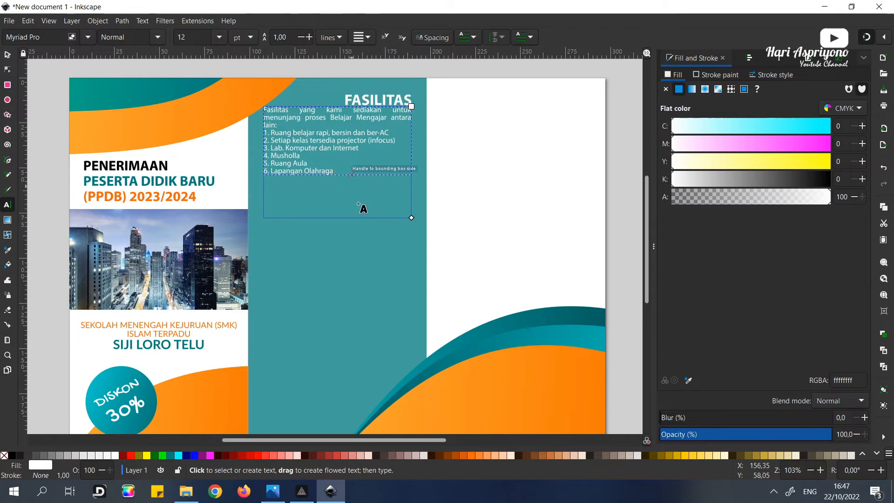
{"action": "left_click_drag", "start_coordinate": [411, 217], "coordinate": [411, 182]}
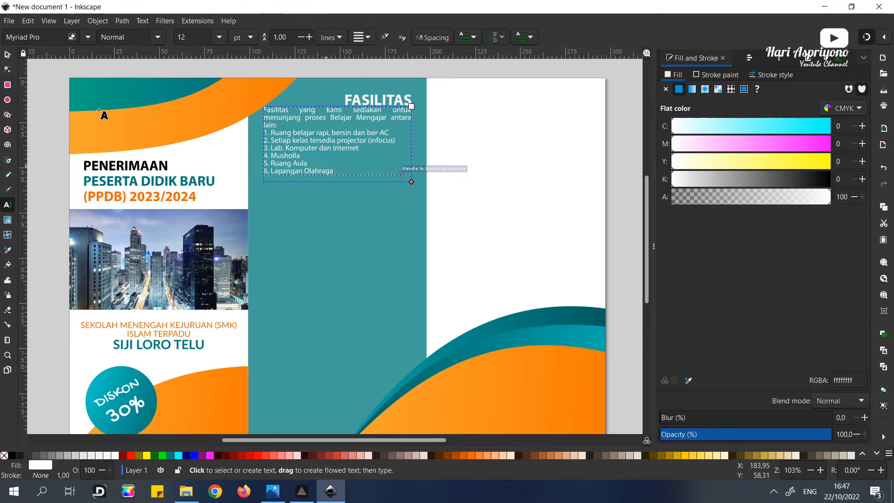
- Move the facilities text block down to a Y position of about 19.7 mm, leaving a gap below the FASILITAS heading
{"action": "left_click", "coordinate": [8, 55]}
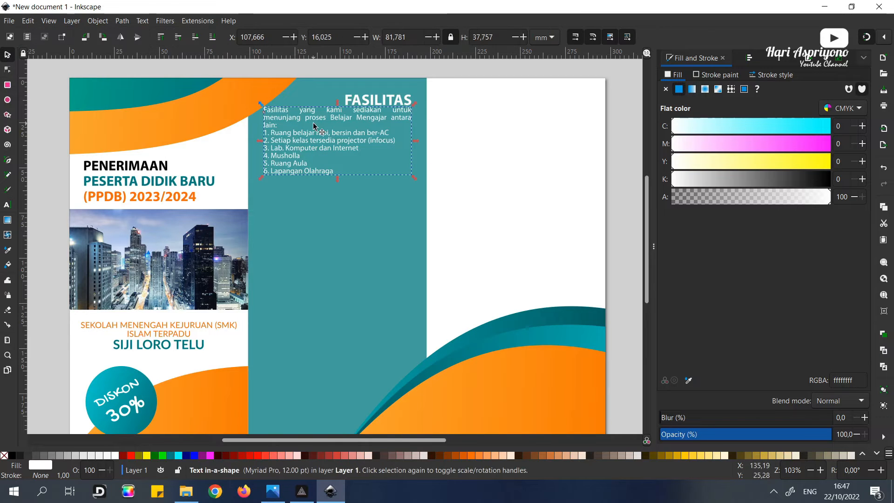
{"action": "key", "text": "Down"}
{"action": "key", "text": "Down"}
{"action": "key", "text": "Down"}
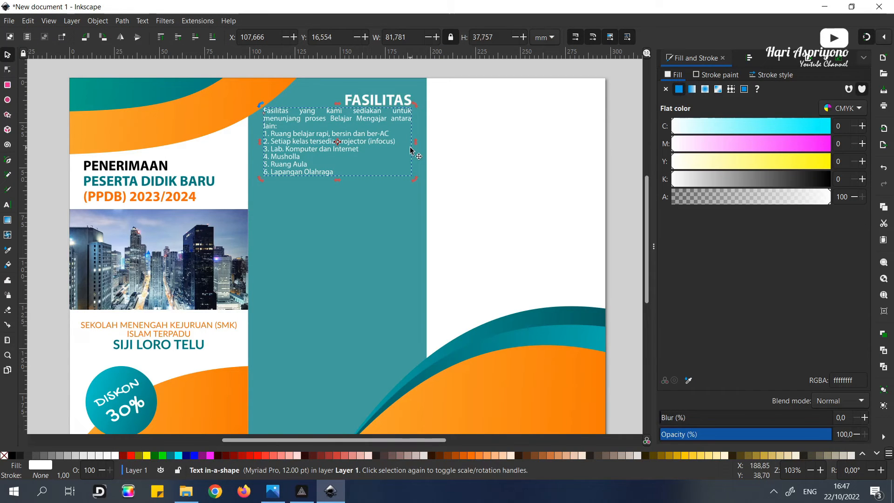
{"action": "key", "text": "Down"}
{"action": "key", "text": "Down"}
{"action": "key", "text": "Down"}
{"action": "key", "text": "Down"}
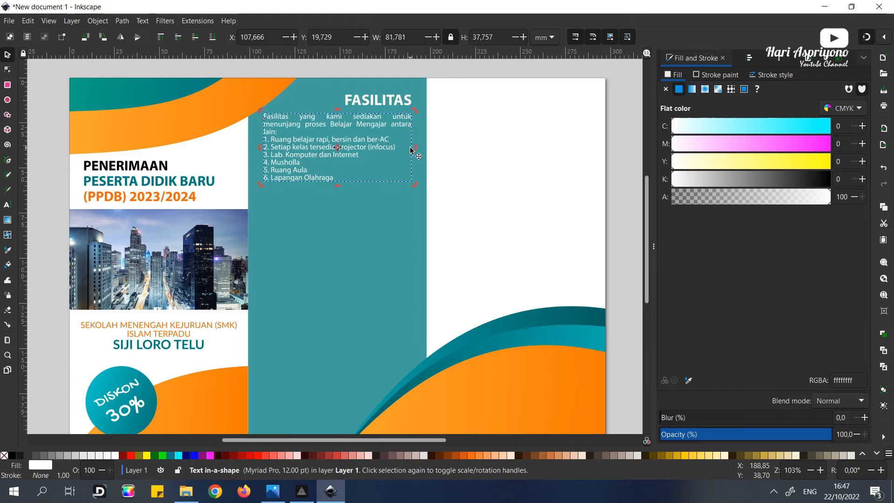
- Draw a rectangle about 99 mm wide and 55.5 mm high across the teal column, just below the facilities list
{"action": "left_click", "coordinate": [387, 257]}
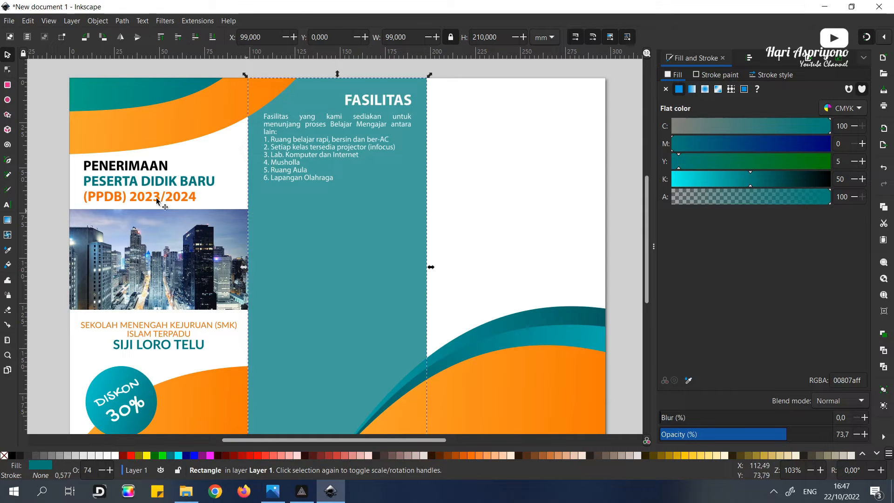
{"action": "left_click", "coordinate": [8, 86]}
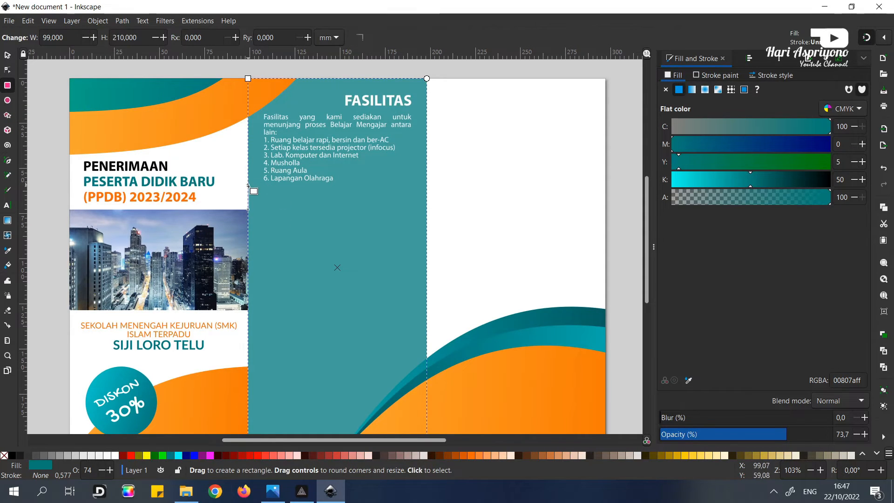
{"action": "mouse_move", "coordinate": [248, 187]}
{"action": "left_mouse_down"}
{"action": "mouse_move", "coordinate": [416, 251]}
{"action": "mouse_move", "coordinate": [426, 287]}
{"action": "left_mouse_up"}
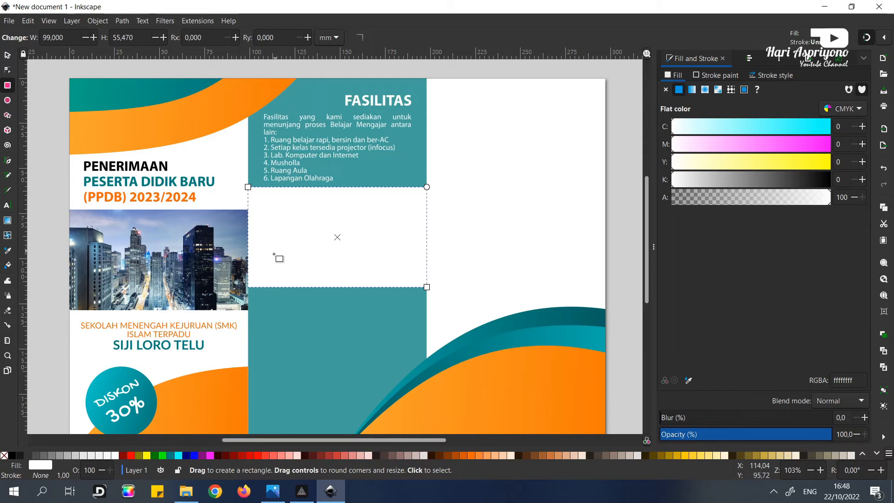
- Apply a vertical linear gradient to the new rectangle, with a fully opaque end stop sampled from the wave's darker orange (ff7901)
{"action": "left_click", "coordinate": [8, 220]}
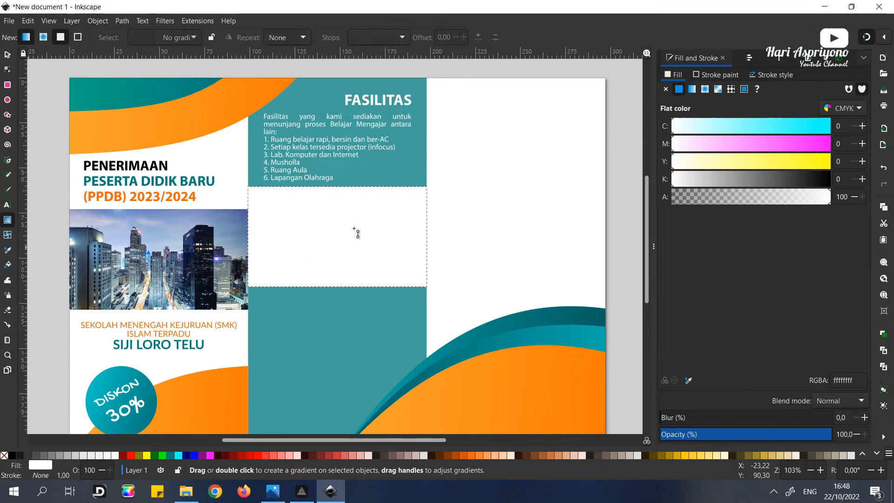
{"action": "left_click_drag", "start_coordinate": [338, 187], "coordinate": [340, 287]}
{"action": "left_click", "coordinate": [679, 174]}
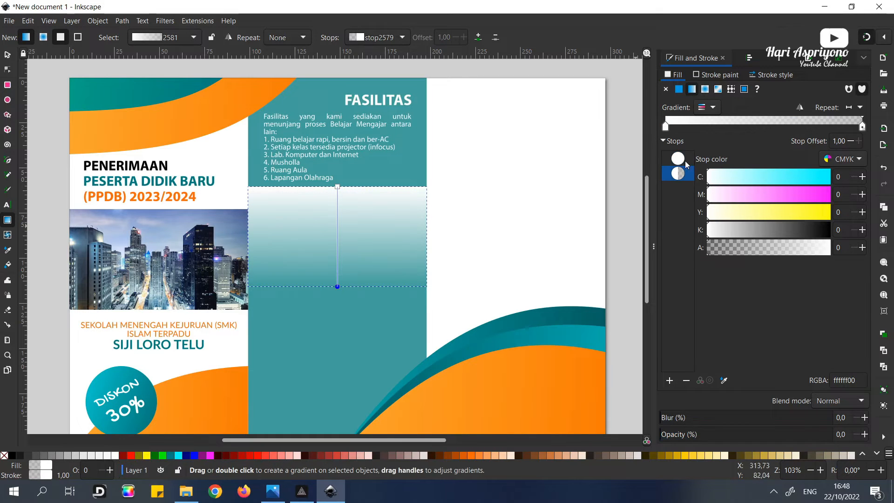
{"action": "left_click_drag", "start_coordinate": [680, 438], "coordinate": [853, 444]}
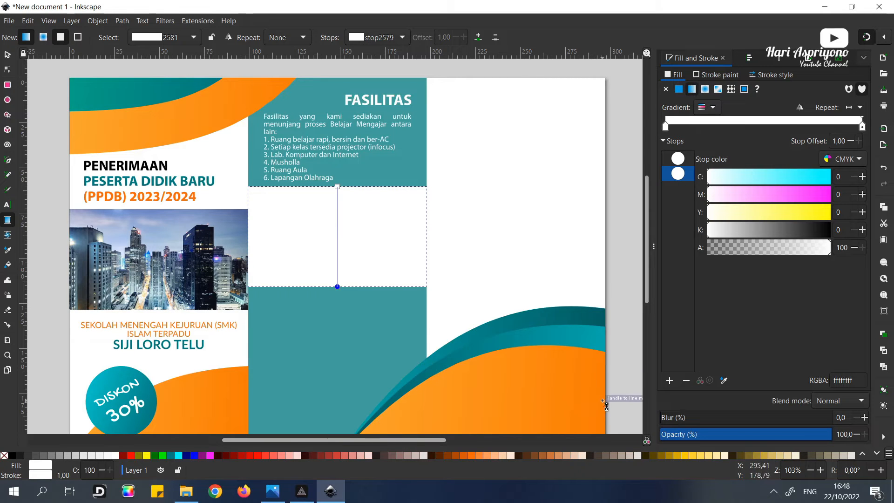
{"action": "left_click", "coordinate": [724, 380]}
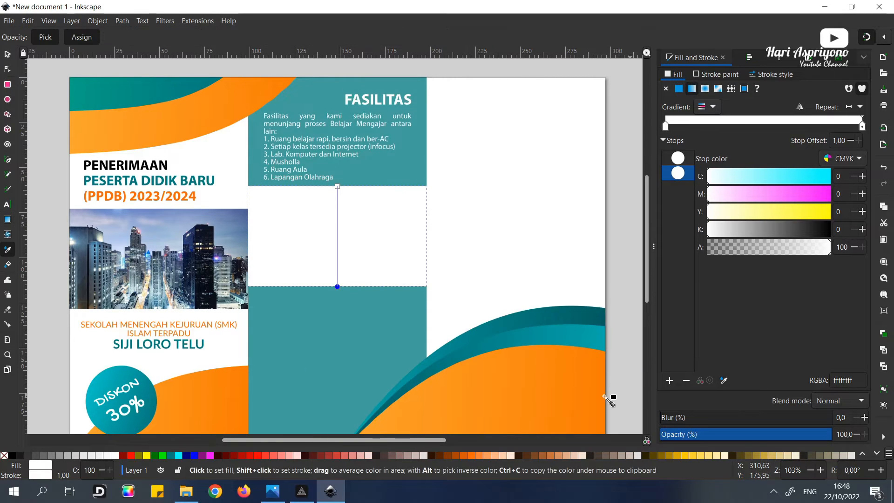
{"action": "left_click", "coordinate": [603, 397]}
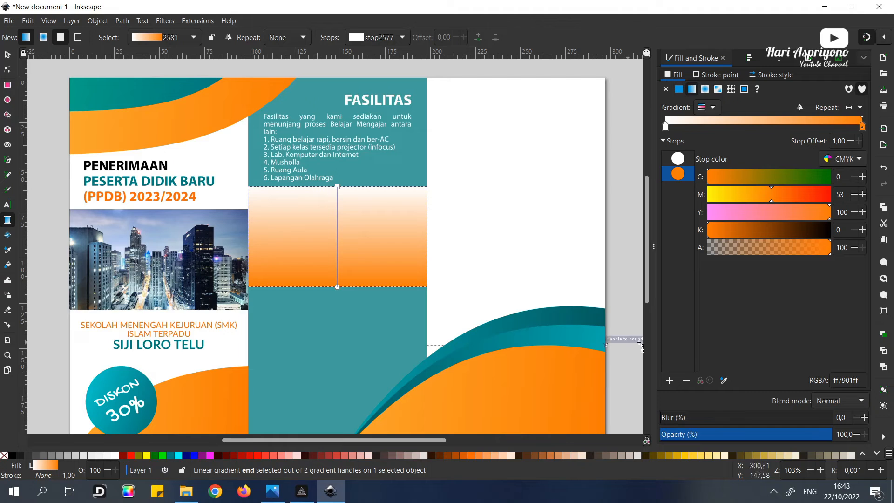
- Set the gradient's start stop to the lighter orange (ffa025) sampled from the lower tip of the orange wave
{"action": "left_click", "coordinate": [337, 186]}
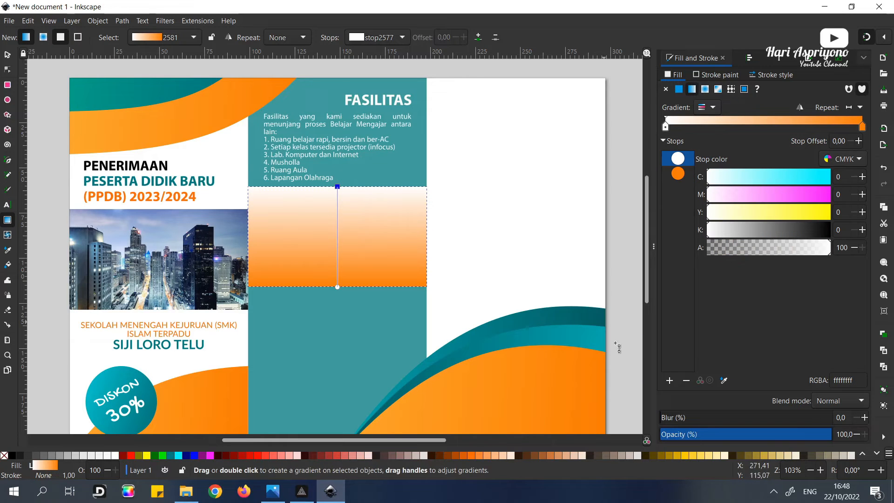
{"action": "left_click", "coordinate": [723, 380]}
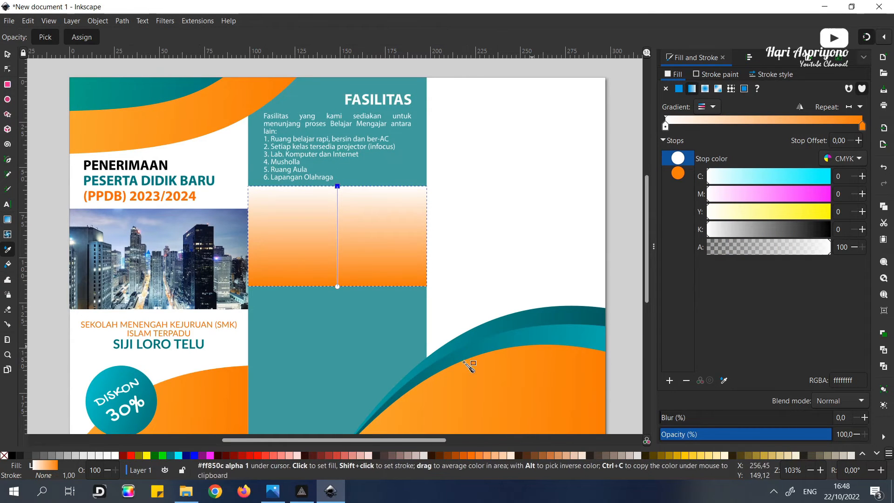
{"action": "left_click", "coordinate": [369, 436]}
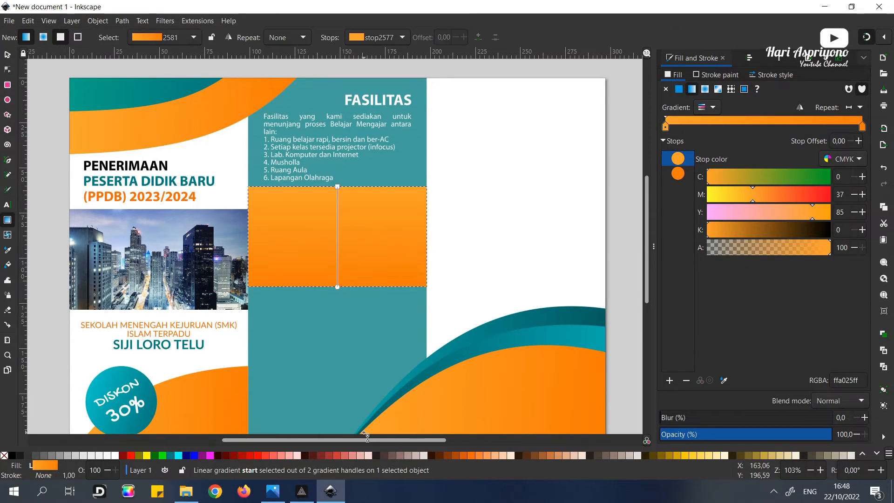
- Duplicate the city skyline photo and place the copy over the orange rectangle in the middle column
{"action": "left_click", "coordinate": [8, 56]}
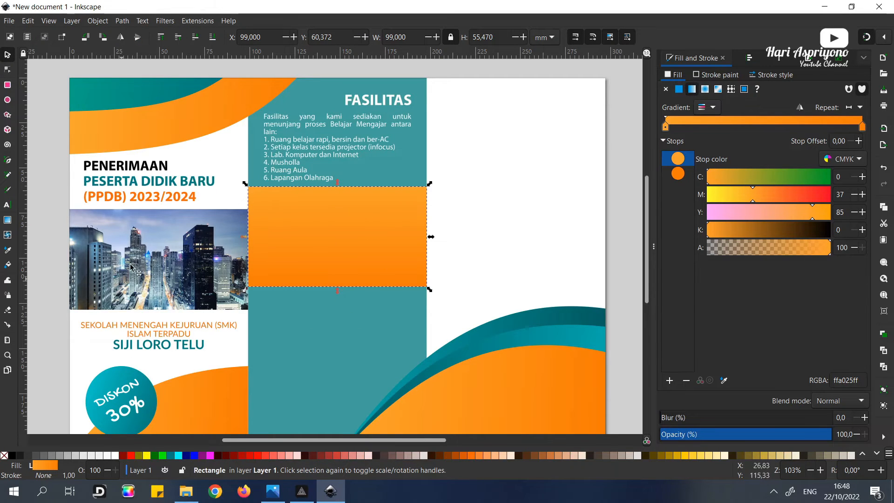
{"action": "left_click", "coordinate": [151, 269]}
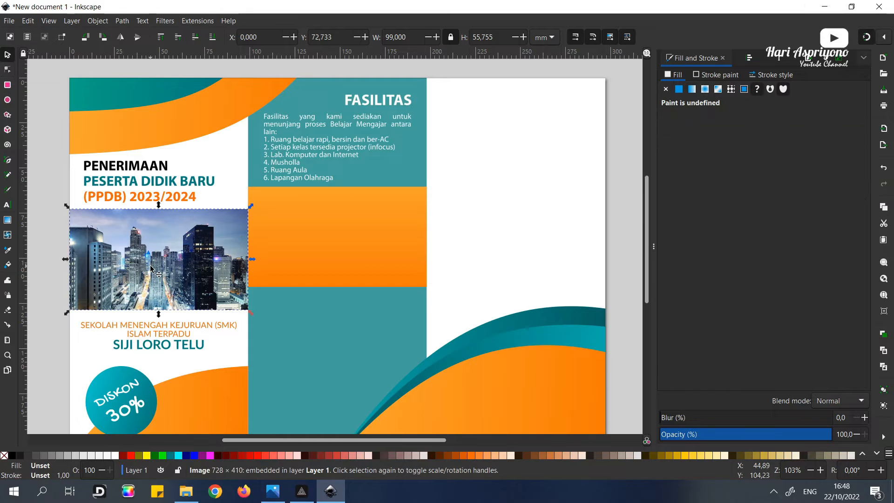
{"action": "key", "text": "ctrl+d"}
{"action": "left_click_drag", "start_coordinate": [165, 269], "coordinate": [344, 234]}
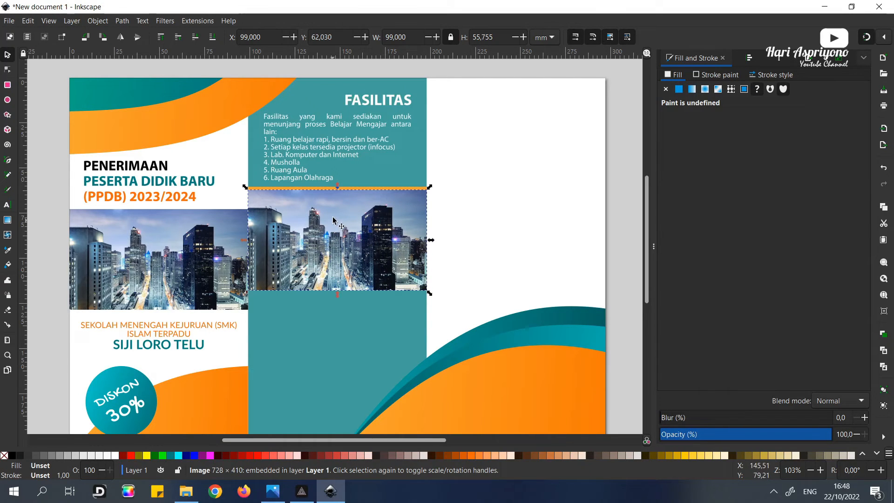
- Halve the copied photo's width to 49.5 mm proportionally and position it slightly inside the orange rectangle's upper-left corner
{"action": "left_click", "coordinate": [411, 38]}
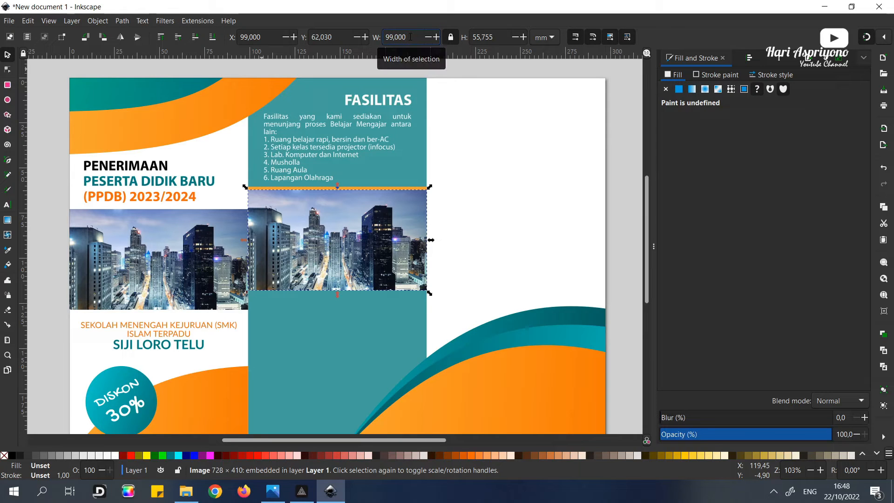
{"action": "type", "text": "/2"}
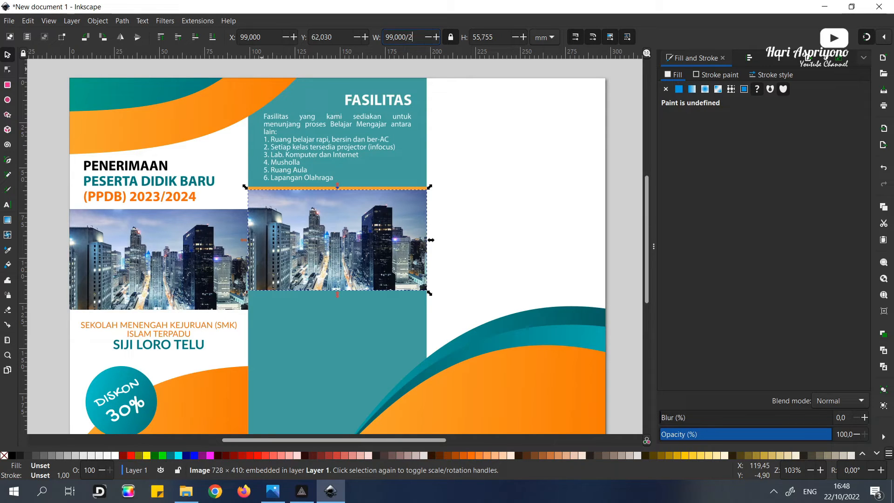
{"action": "key", "text": "Return"}
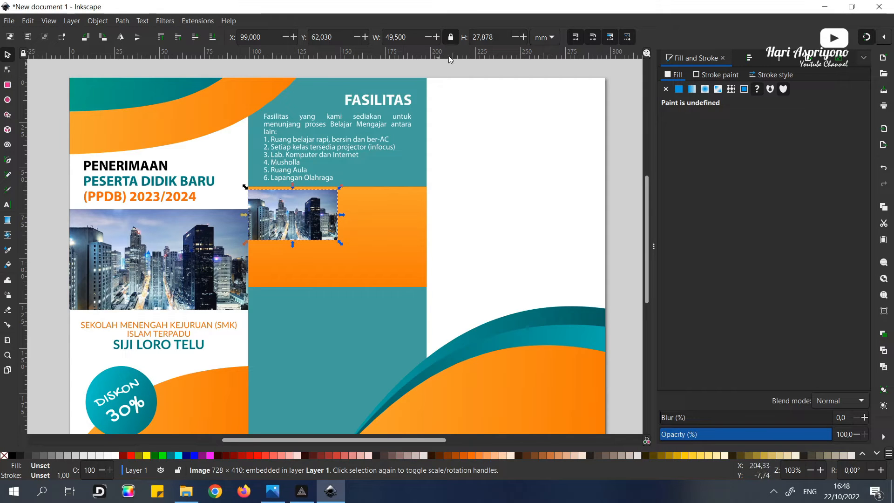
{"action": "left_click_drag", "start_coordinate": [290, 211], "coordinate": [293, 213]}
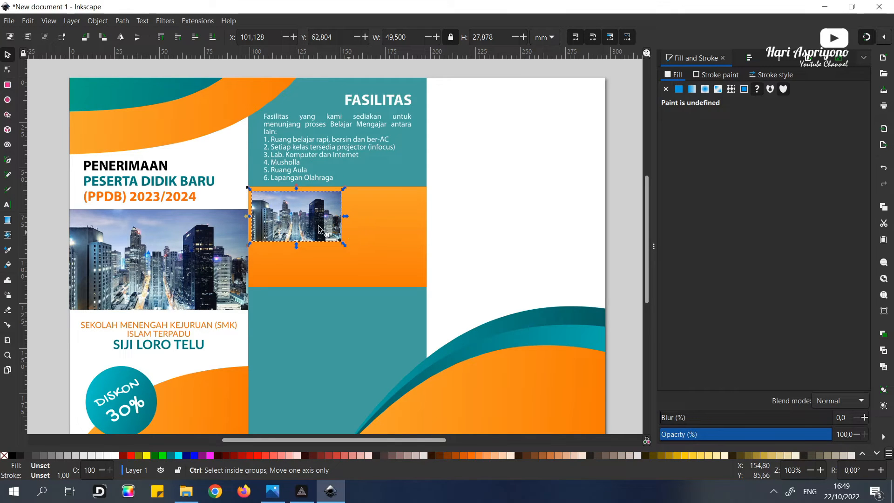
- Duplicate the small photo beside itself and copy the pair below, forming a two-by-two grid with narrow, even gaps
{"action": "left_click_drag", "start_coordinate": [348, 232], "coordinate": [396, 221]}
{"action": "key", "text": "space"}
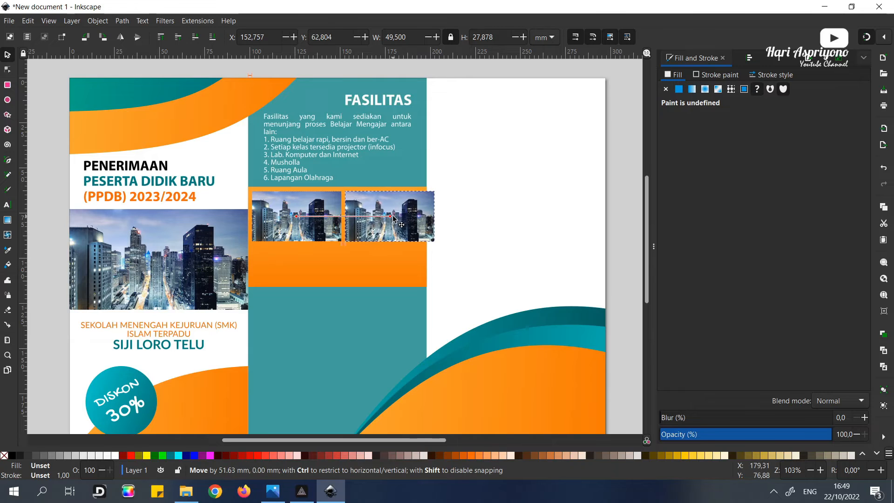
{"action": "left_click", "coordinate": [332, 242], "text": "shift"}
{"action": "key", "text": "ctrl+d"}
{"action": "left_click_drag", "start_coordinate": [366, 214], "coordinate": [366, 271]}
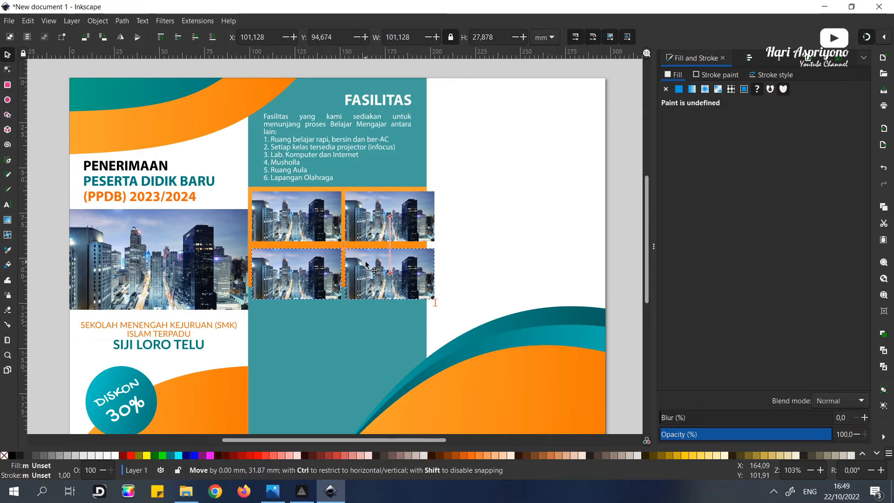
{"action": "key", "text": "Up"}
{"action": "key", "text": "Up"}
{"action": "key", "text": "Up"}
{"action": "key", "text": "Up"}
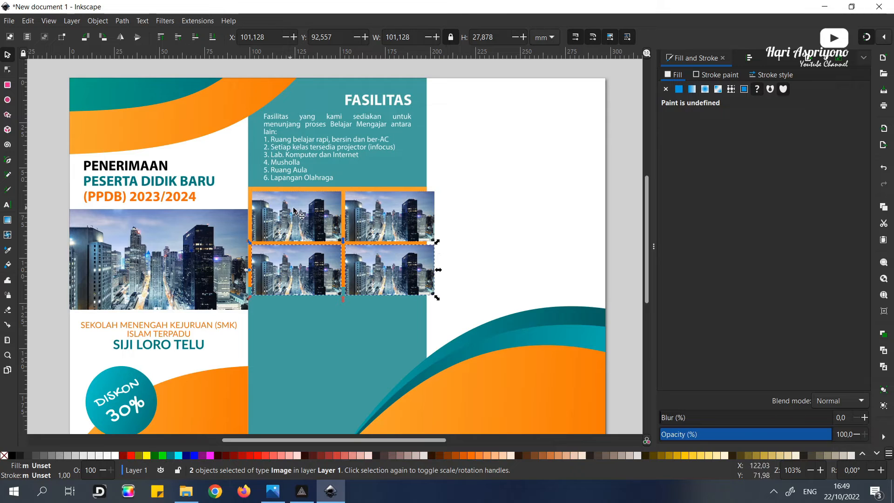
- Group the four small photos and scale them proportionally to about 94.7 mm wide so they fit the orange rectangle's width
{"action": "left_click", "coordinate": [377, 205], "text": "shift"}
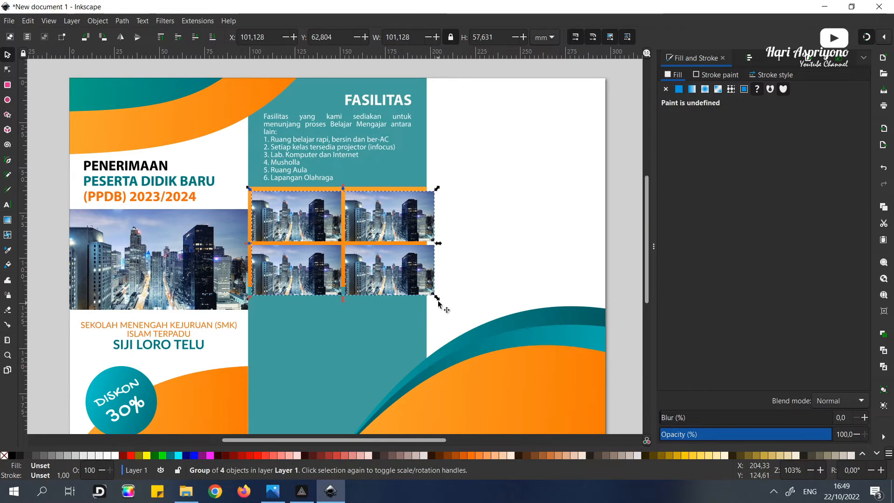
{"action": "left_click_drag", "start_coordinate": [433, 298], "coordinate": [430, 297]}
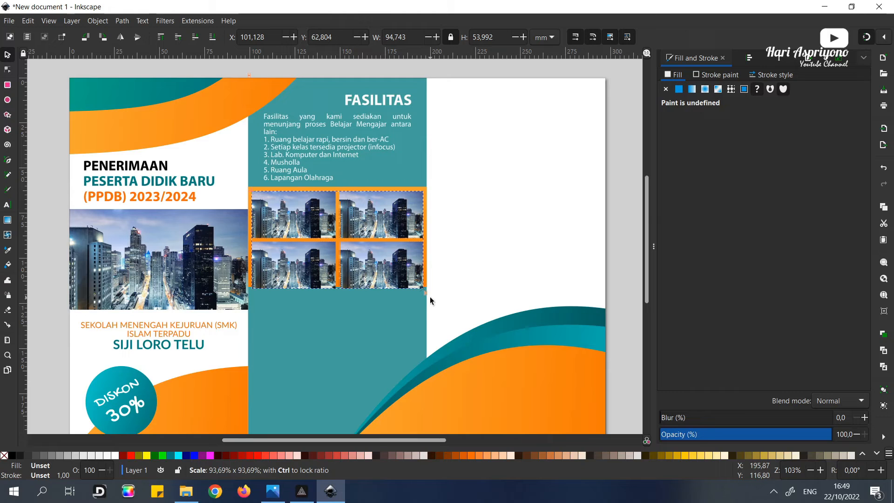
{"action": "key", "text": "ctrl+g"}
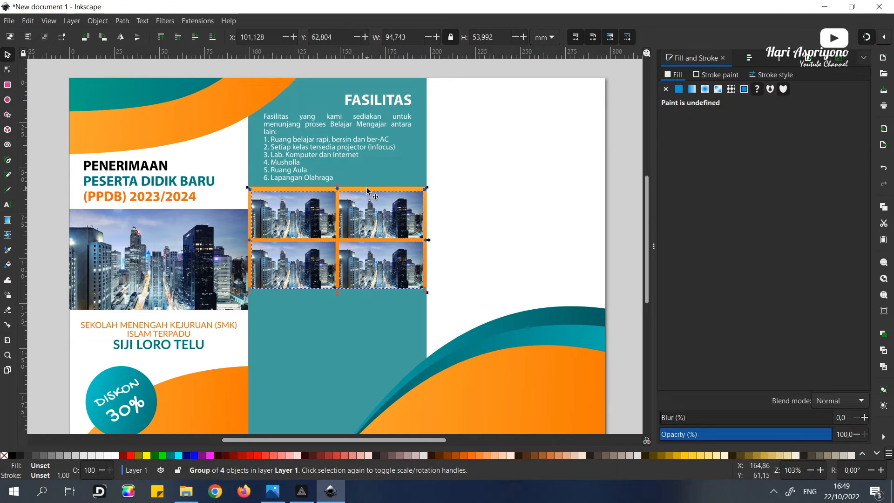
- Extend the orange rectangle's lower edge to a height of about 57.1 mm so it frames the photo grid
{"action": "left_click", "coordinate": [370, 199], "text": "alt"}
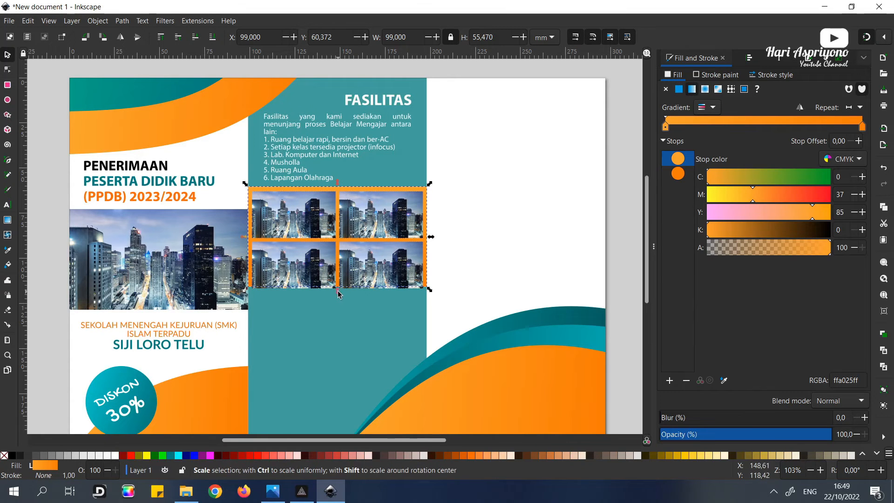
{"action": "left_click_drag", "start_coordinate": [335, 290], "coordinate": [337, 301]}
{"action": "key", "text": "Escape"}
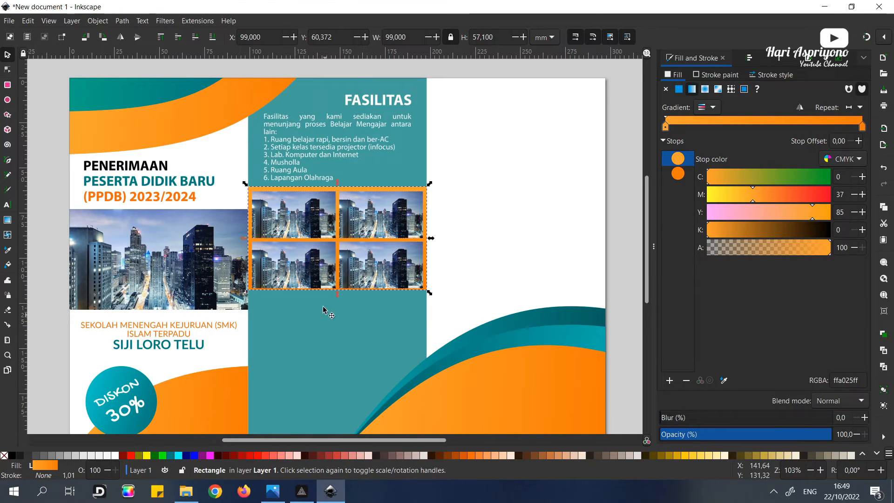
- Extend the orange rectangle's height to about 58.4 mm and centre the photo grid on it horizontally and vertically
{"action": "left_click_drag", "start_coordinate": [339, 298], "coordinate": [339, 302]}
{"action": "left_click", "coordinate": [305, 212]}
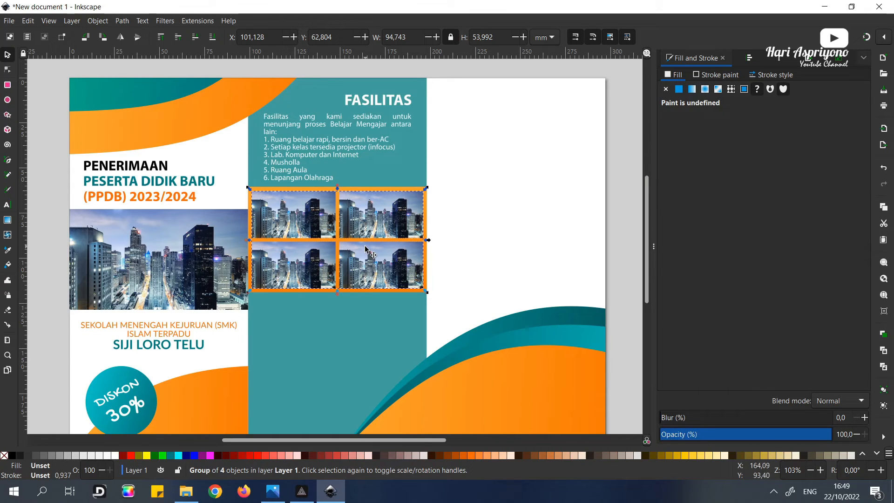
{"action": "key", "text": "shift"}
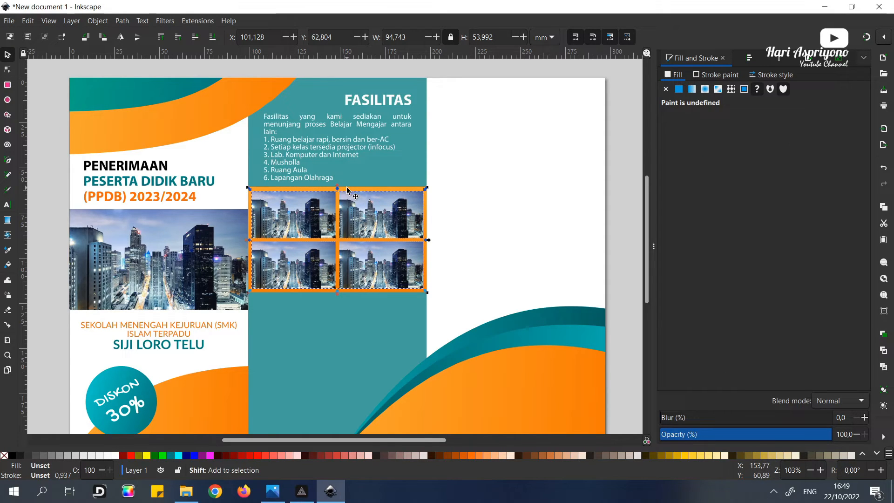
{"action": "left_click", "coordinate": [349, 190], "text": "shift"}
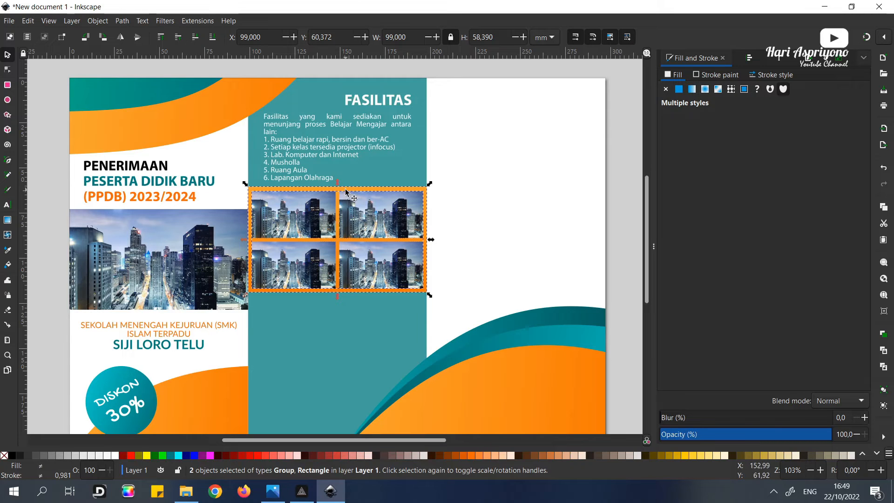
{"action": "left_click", "coordinate": [751, 59]}
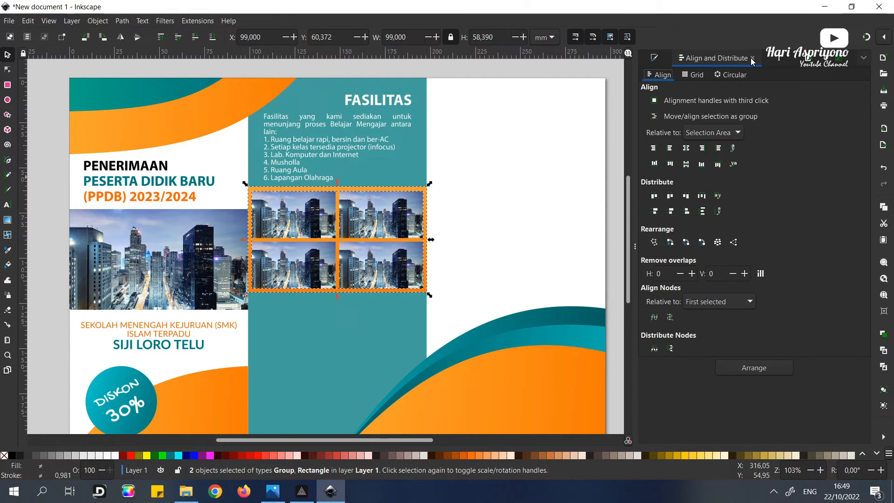
{"action": "left_click", "coordinate": [687, 151]}
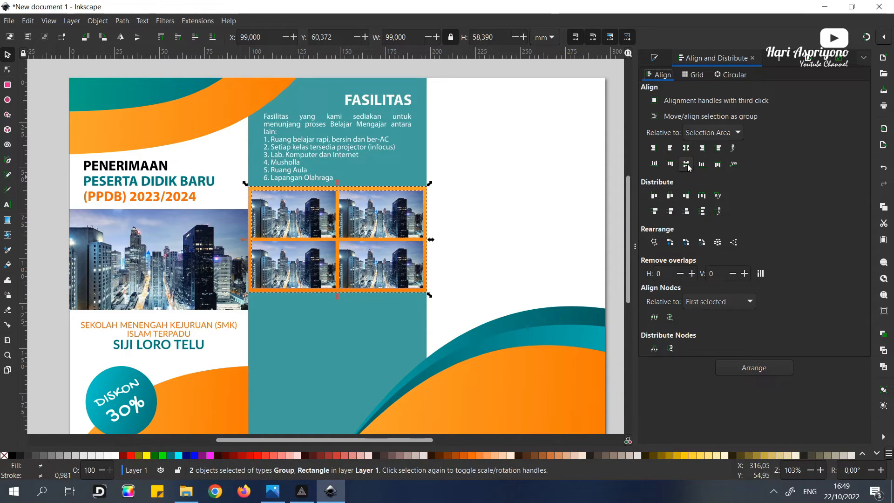
{"action": "left_click", "coordinate": [489, 272]}
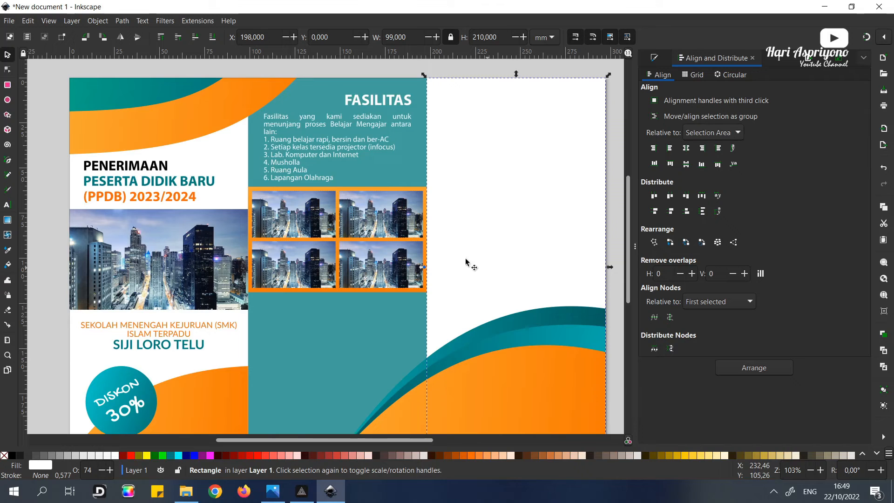
{"action": "left_click", "coordinate": [353, 69]}
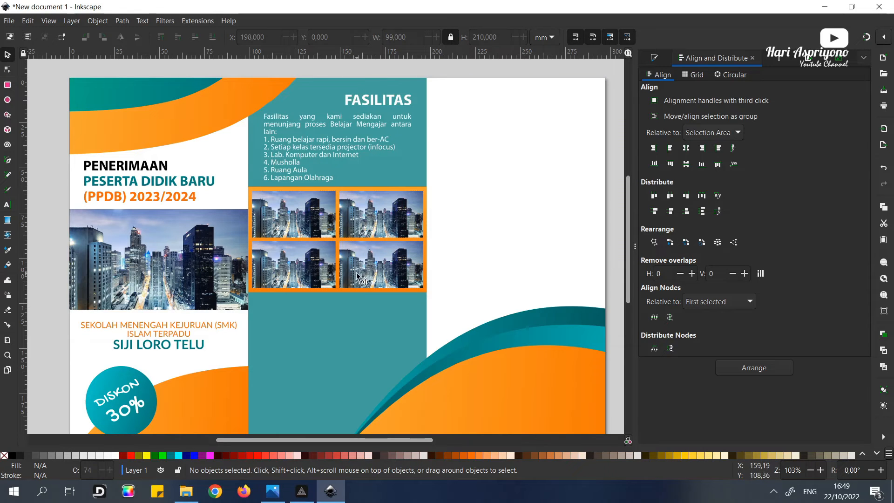
- Copy the FASILITAS heading to just below the photo grid, near the teal column's left edge, and change its text to TESTIMONI
{"action": "scroll", "coordinate": [335, 320], "scroll_direction": "down", "scroll_amount": 2}
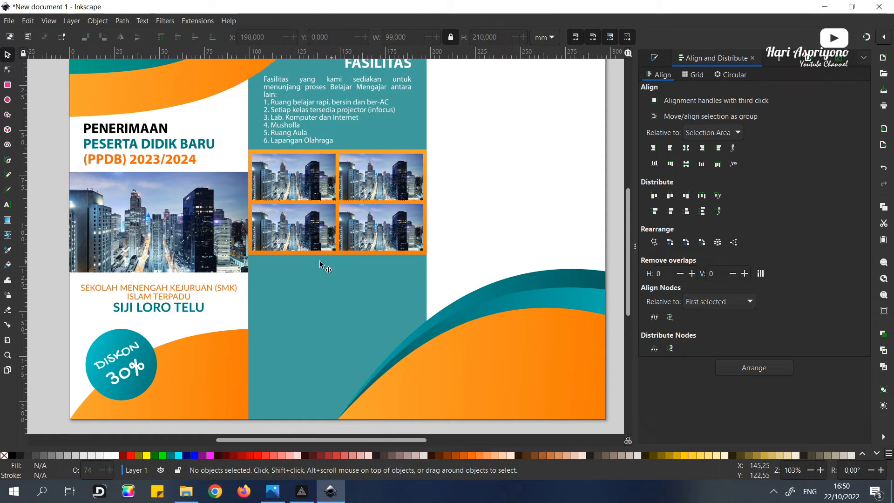
{"action": "left_click", "coordinate": [365, 64]}
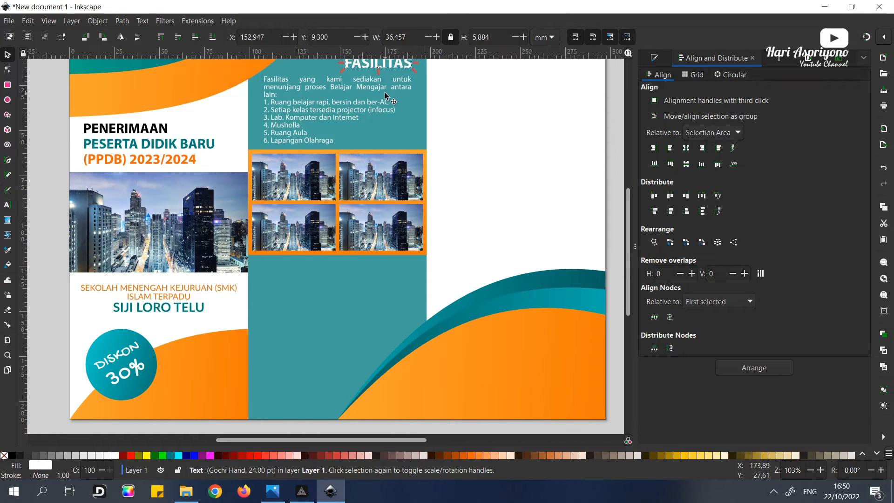
{"action": "left_click_drag", "start_coordinate": [386, 96], "coordinate": [289, 279]}
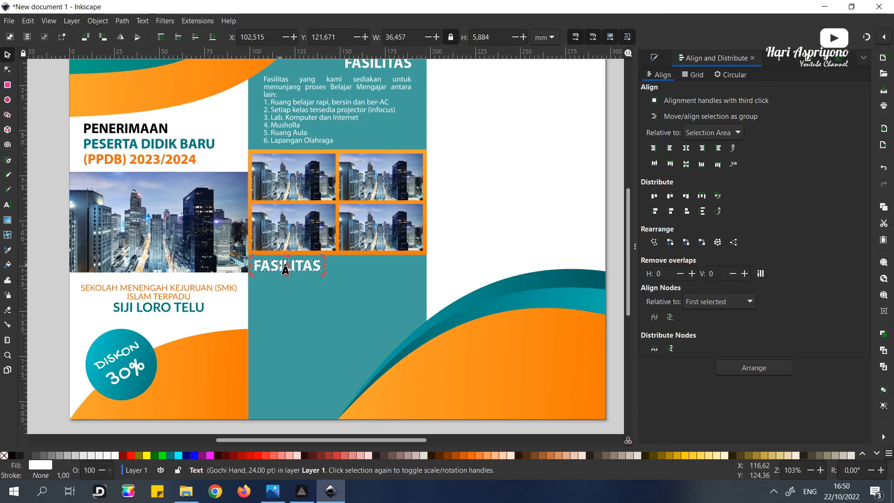
{"action": "double_click", "coordinate": [285, 270]}
{"action": "double_click", "coordinate": [285, 270]}
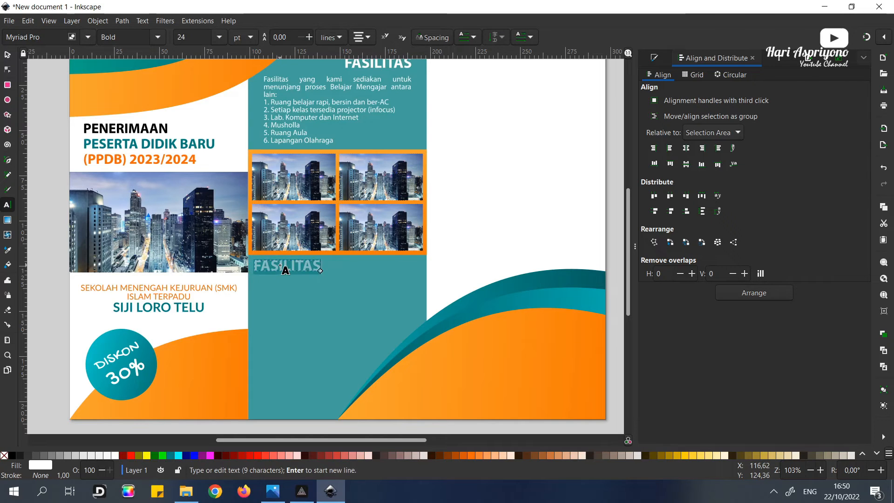
{"action": "type", "text": "TESTIMONI"}
{"action": "key", "text": "Escape"}
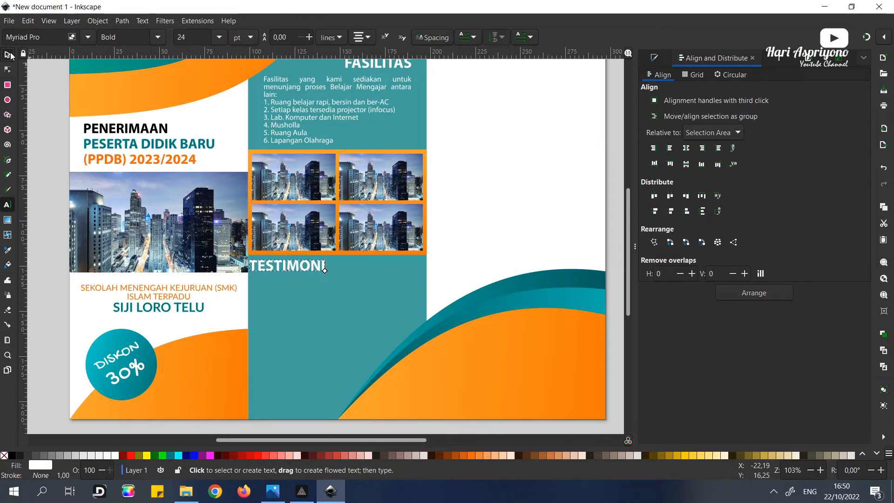
{"action": "left_click", "coordinate": [8, 55]}
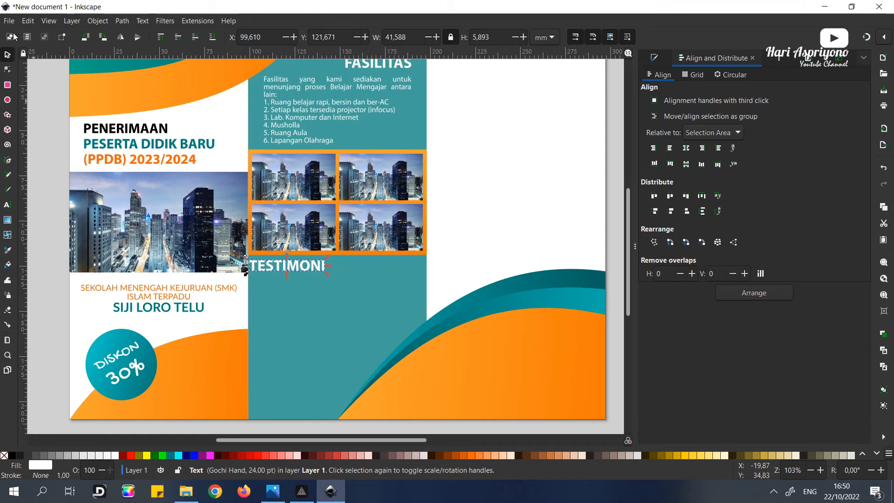
- Import the portrait photo Foto2.jpg from the Img folder into the brochure
{"action": "mouse_move", "coordinate": [186, 491]}
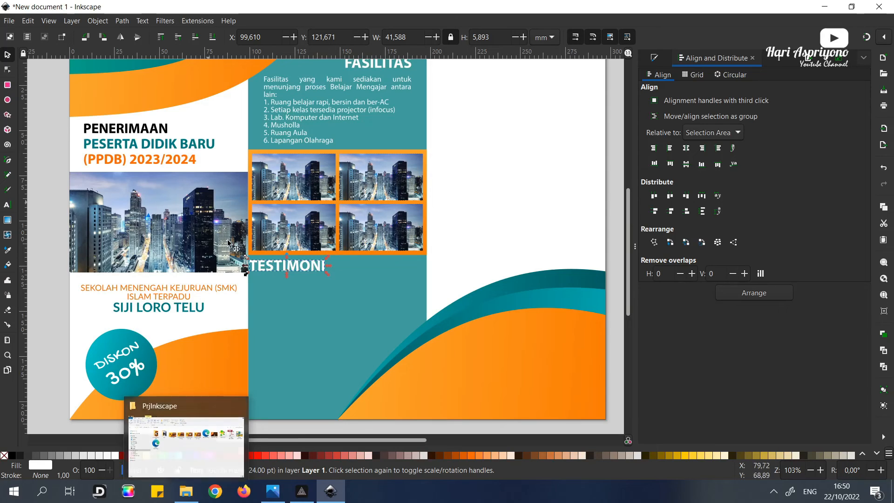
{"action": "left_click", "coordinate": [9, 21]}
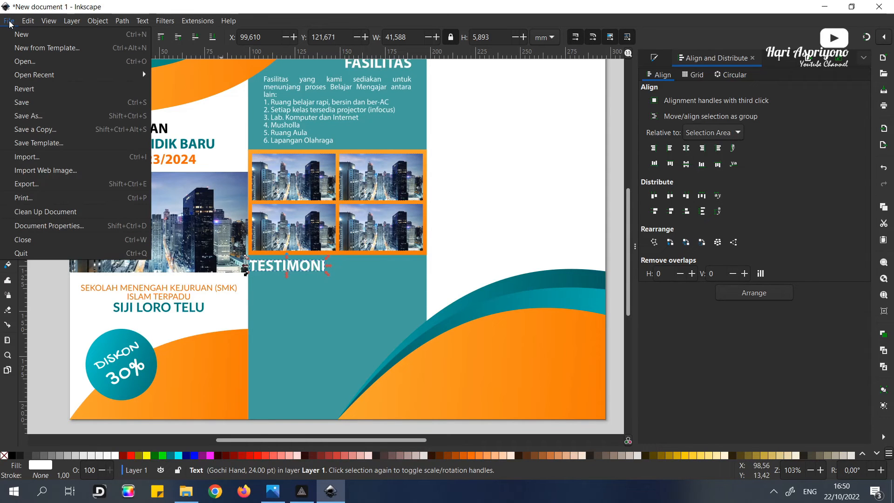
{"action": "left_click", "coordinate": [43, 158]}
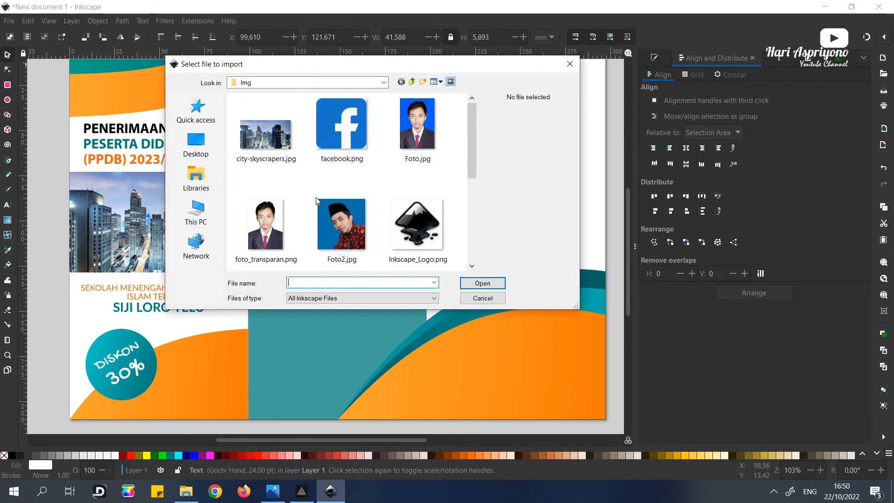
{"action": "left_click", "coordinate": [342, 226]}
{"action": "left_click", "coordinate": [482, 283]}
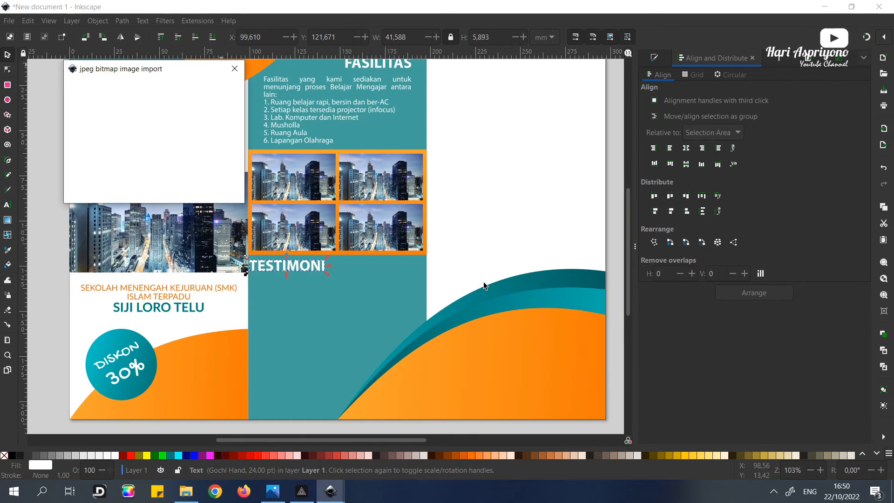
{"action": "left_click", "coordinate": [228, 196]}
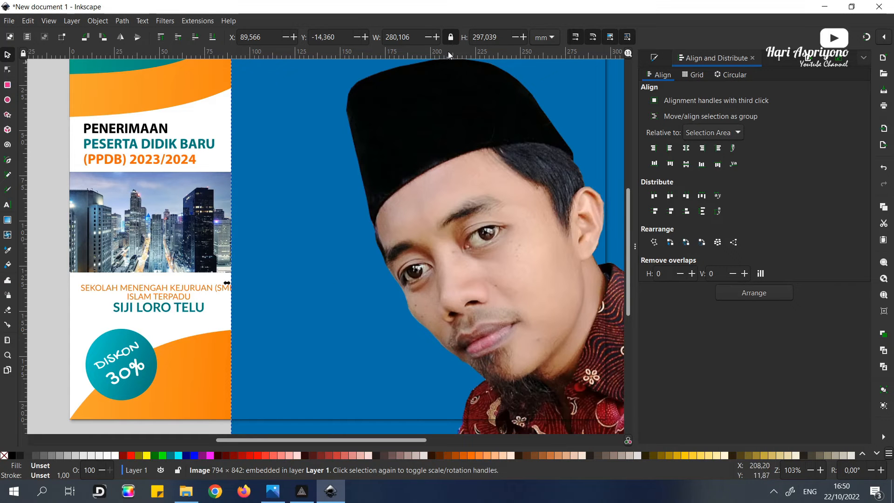
- Scale the portrait proportionally to 30 mm wide and move it to the teal column's lower-left area
{"action": "left_click", "coordinate": [413, 36]}
{"action": "type", "text": "30"}
{"action": "key", "text": "Return"}
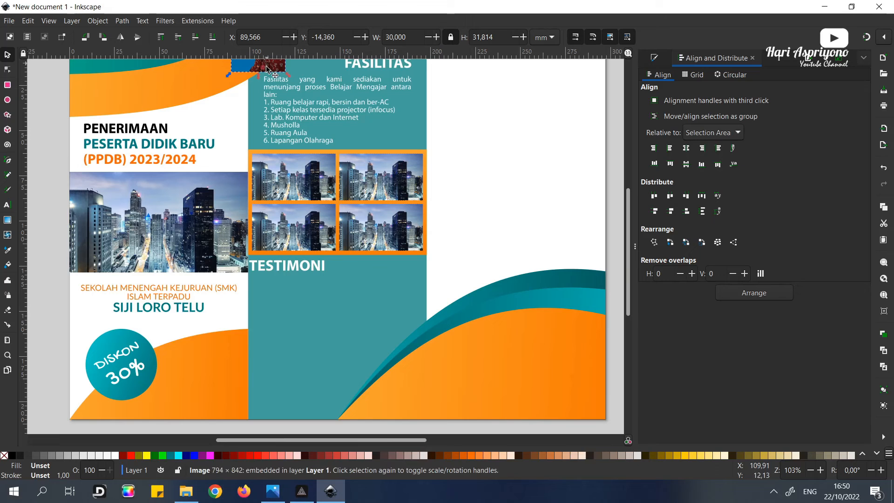
{"action": "left_click_drag", "start_coordinate": [268, 70], "coordinate": [291, 391]}
- Draw a white circle about 28.1 mm in diameter over the portrait photo
{"action": "left_click", "coordinate": [7, 100]}
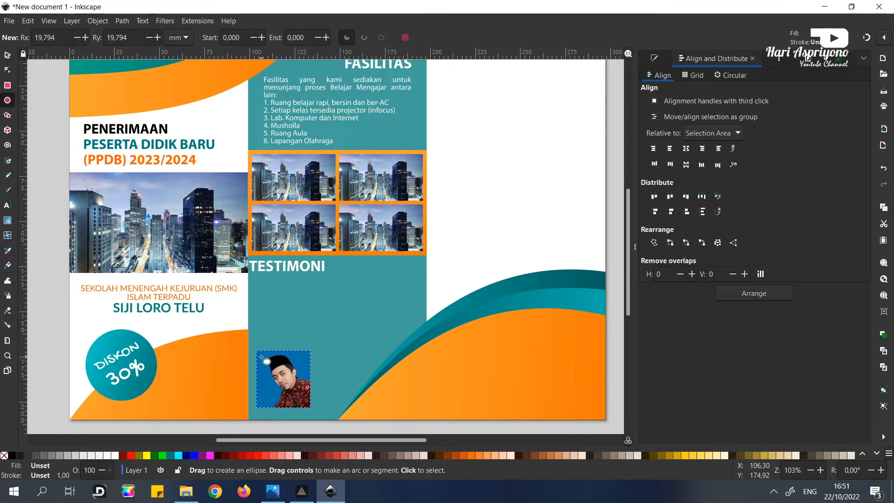
{"action": "left_click_drag", "start_coordinate": [261, 357], "coordinate": [310, 406]}
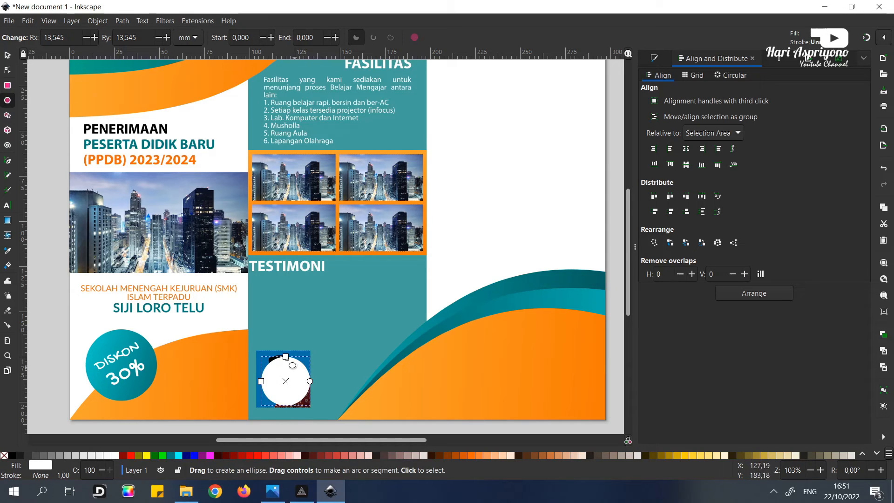
{"action": "left_click_drag", "start_coordinate": [261, 381], "coordinate": [260, 381]}
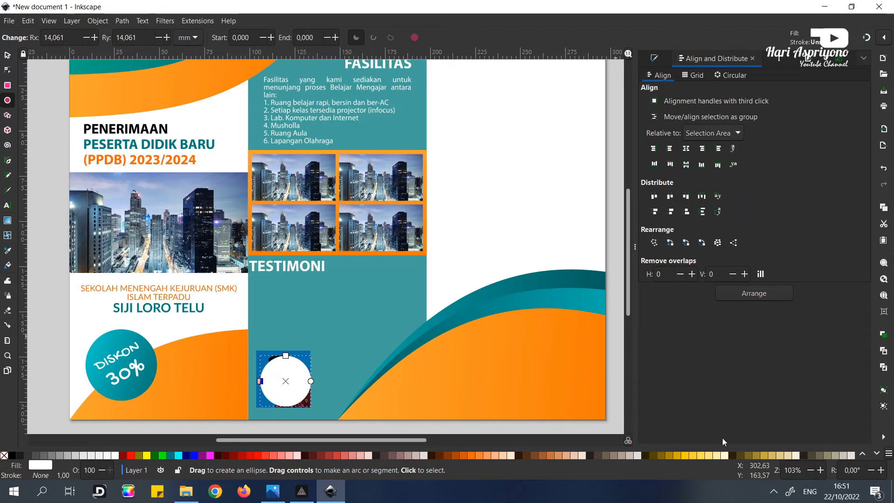
{"action": "left_click", "coordinate": [6, 55]}
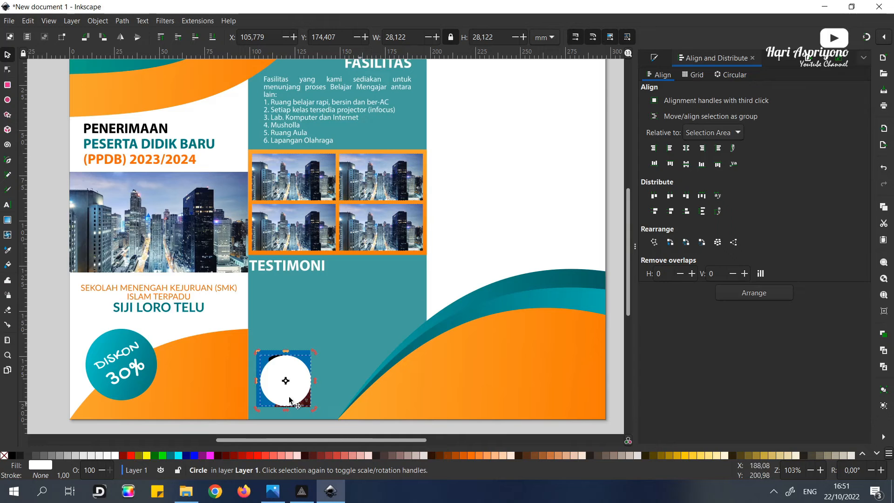
- Lower the circle's opacity to about 74% and position it over the face, near the portrait's upper-left corner
{"action": "left_click", "coordinate": [655, 58]}
{"action": "left_click_drag", "start_coordinate": [809, 434], "coordinate": [782, 436]}
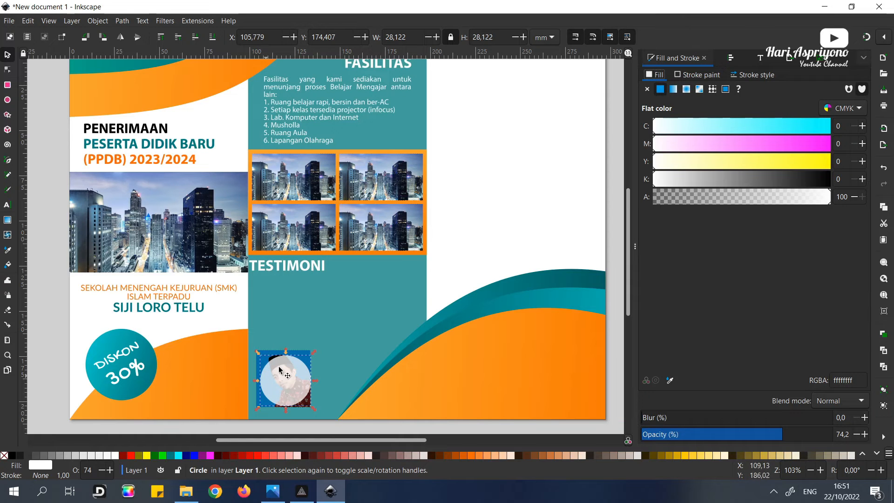
{"action": "scroll", "coordinate": [332, 371], "scroll_direction": "up", "scroll_amount": 1}
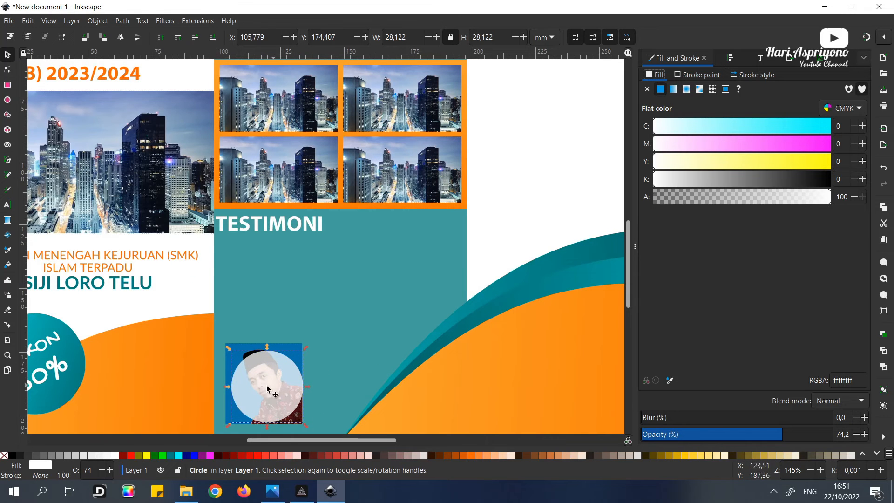
{"action": "left_click_drag", "start_coordinate": [263, 381], "coordinate": [264, 382]}
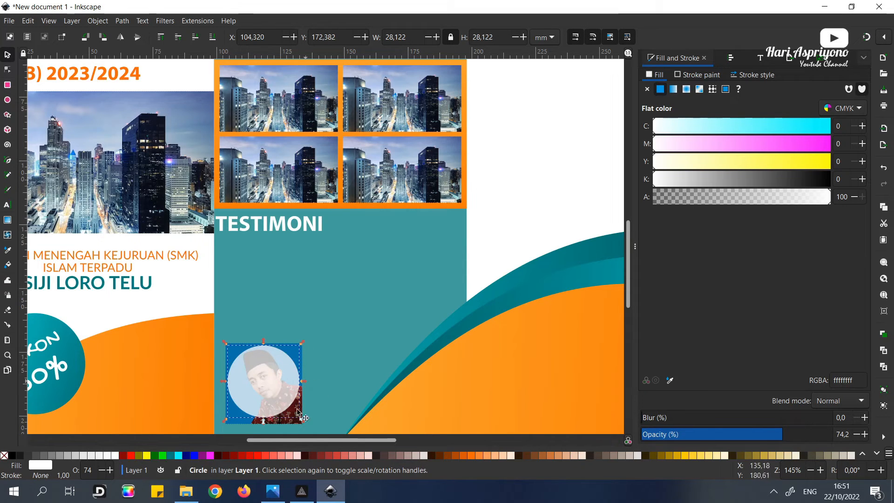
- Clip the portrait photo to the circle's shape
{"action": "left_click", "coordinate": [240, 425], "text": "shift"}
{"action": "right_click", "coordinate": [248, 396]}
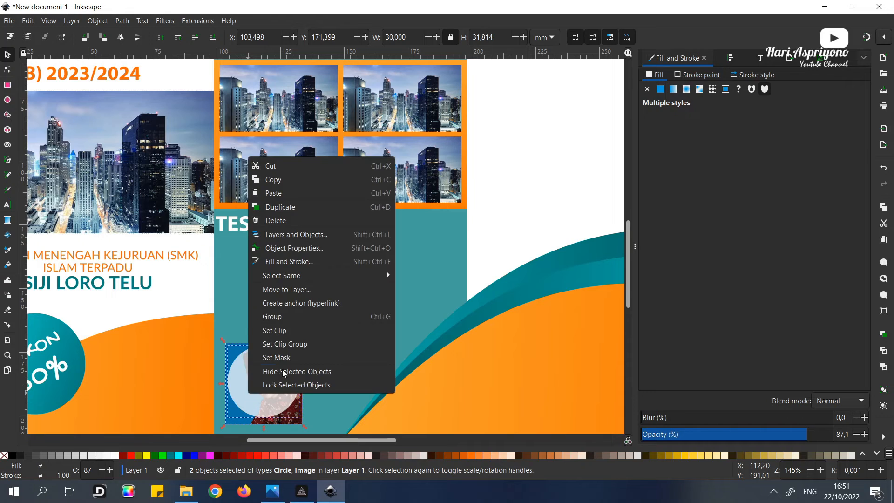
{"action": "left_click", "coordinate": [282, 331]}
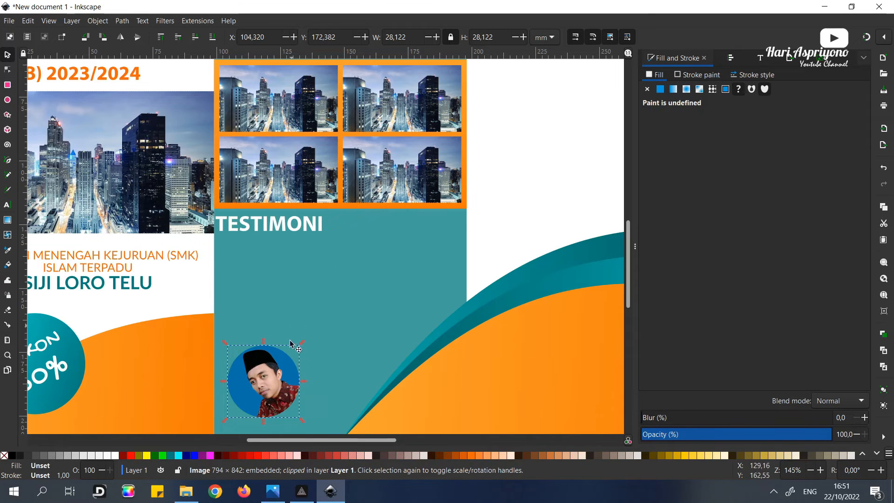
- Try to give the clipped portrait a flat near-white outline 1.6 mm wide
{"action": "left_click", "coordinate": [8, 100]}
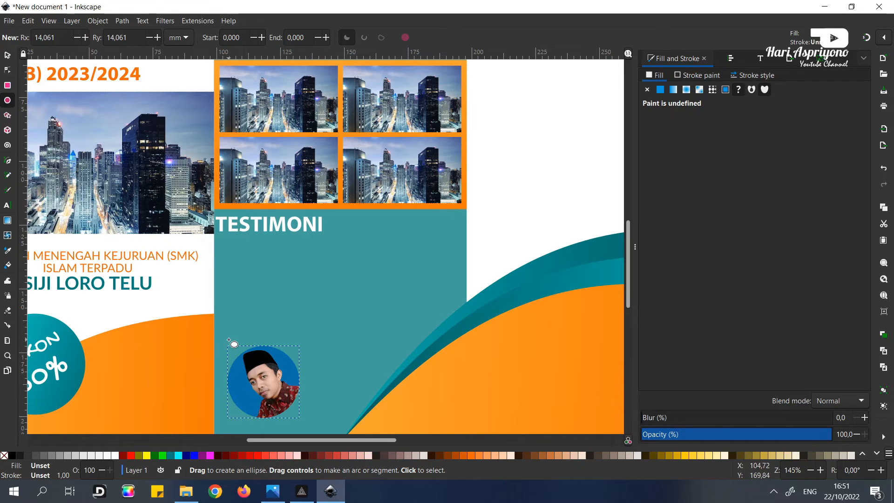
{"action": "left_click", "coordinate": [8, 55]}
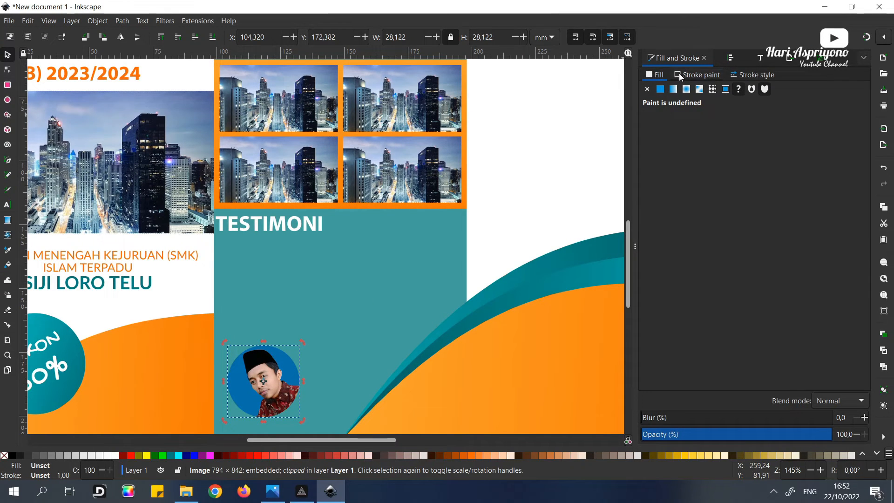
{"action": "left_click", "coordinate": [660, 90]}
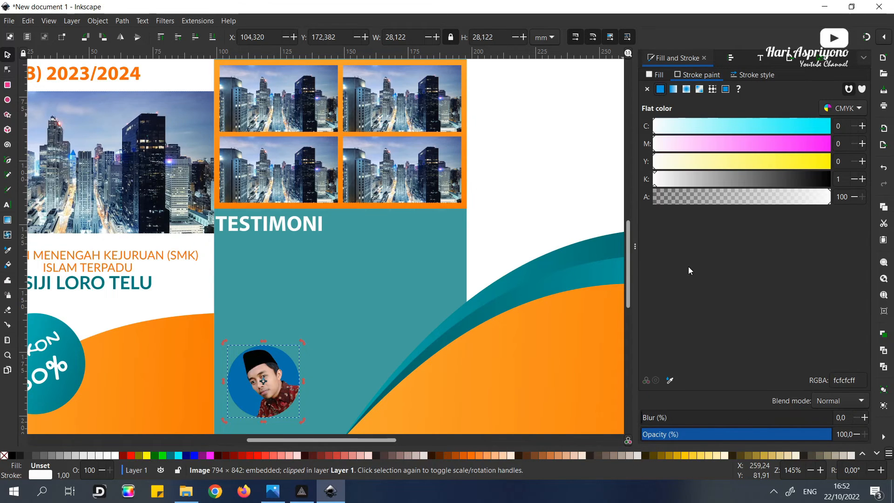
{"action": "left_click", "coordinate": [752, 75]}
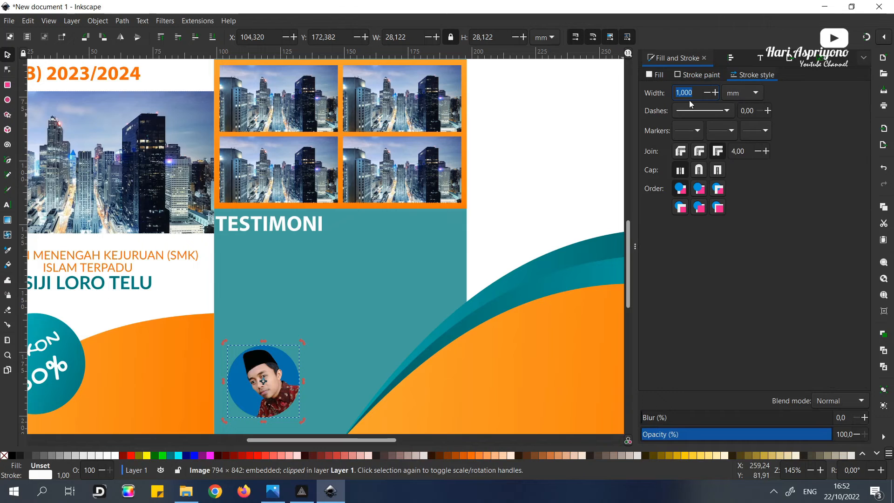
{"action": "left_click", "coordinate": [715, 93]}
{"action": "left_click", "coordinate": [658, 75]}
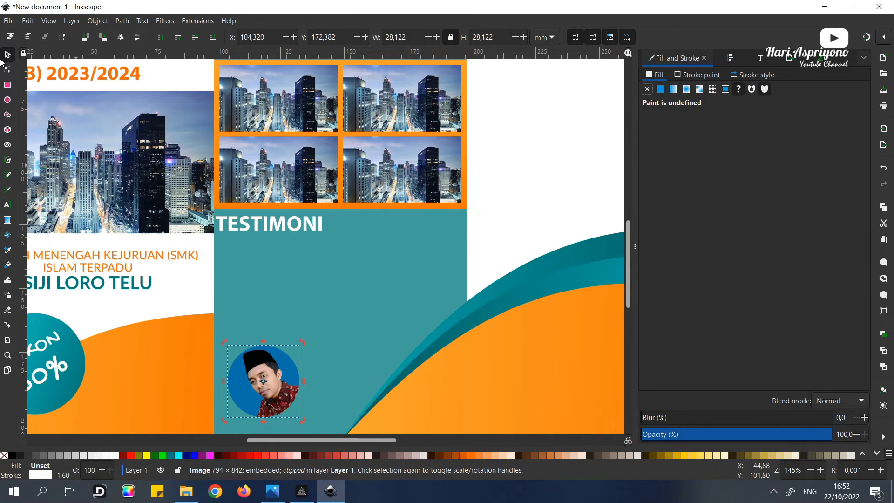
- Draw a white circle about 31.5 mm across and position it above the clipped portrait in the teal column
{"action": "left_click", "coordinate": [311, 331]}
{"action": "left_click", "coordinate": [8, 100]}
{"action": "left_click_drag", "start_coordinate": [257, 293], "coordinate": [336, 373]}
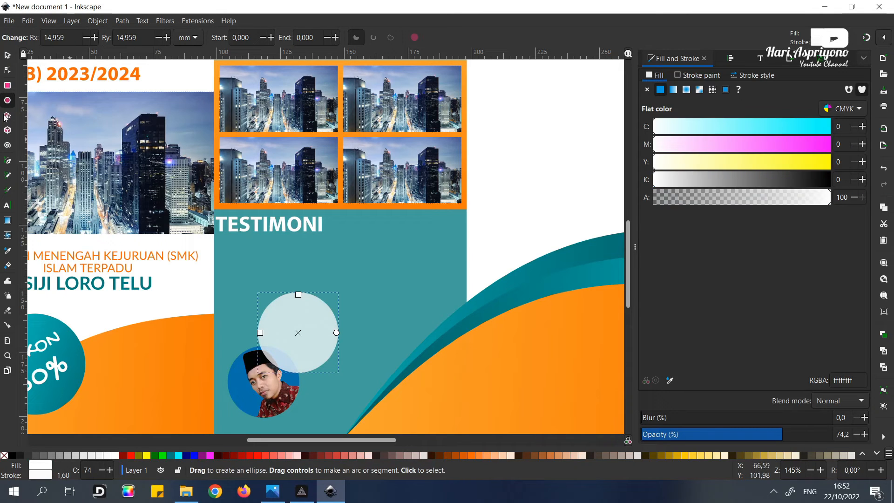
{"action": "left_click", "coordinate": [8, 56]}
{"action": "left_click_drag", "start_coordinate": [297, 337], "coordinate": [327, 275]}
- Centre the white circle and the clipped portrait on each other, both horizontally and vertically
{"action": "left_click", "coordinate": [263, 381], "text": "shift"}
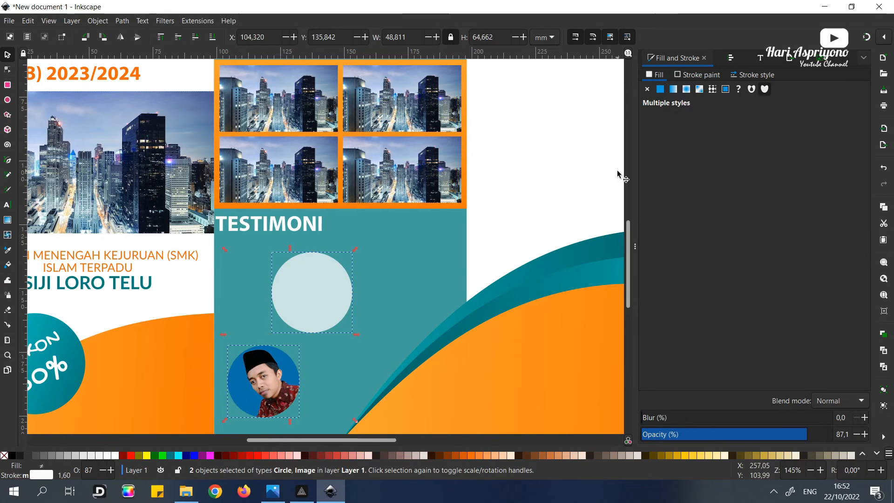
{"action": "left_click", "coordinate": [730, 57]}
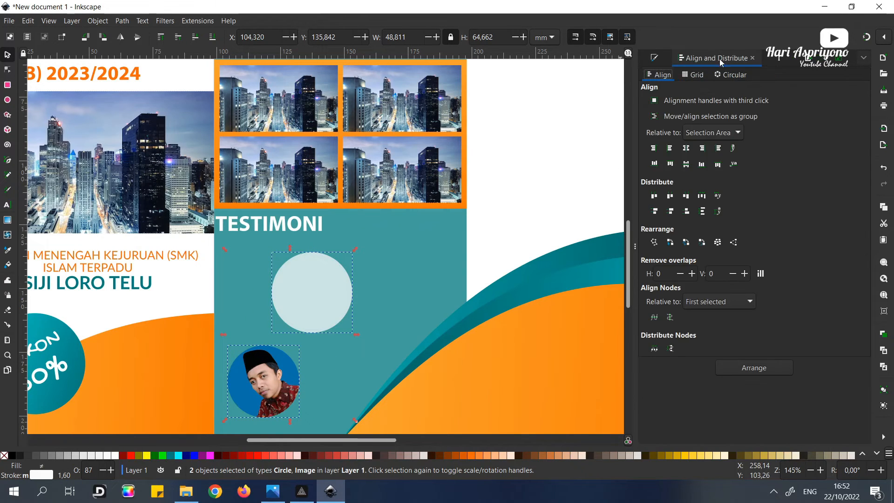
{"action": "left_click", "coordinate": [687, 148]}
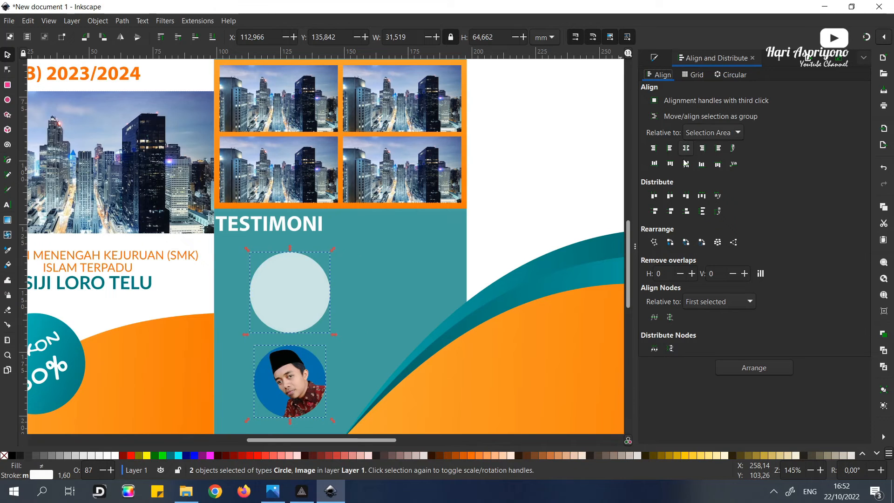
{"action": "left_click", "coordinate": [687, 164]}
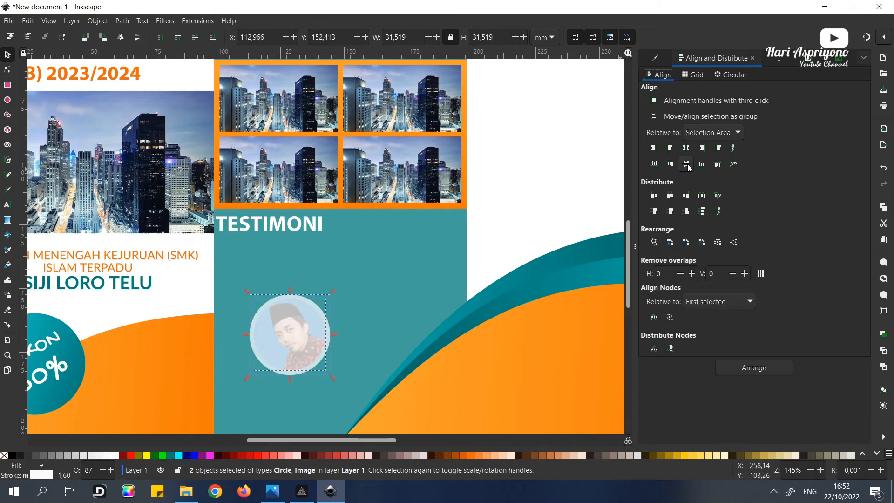
- Lower the white circle one level so it sits behind the portrait as a ring
{"action": "left_click", "coordinate": [364, 316]}
{"action": "left_click", "coordinate": [312, 321]}
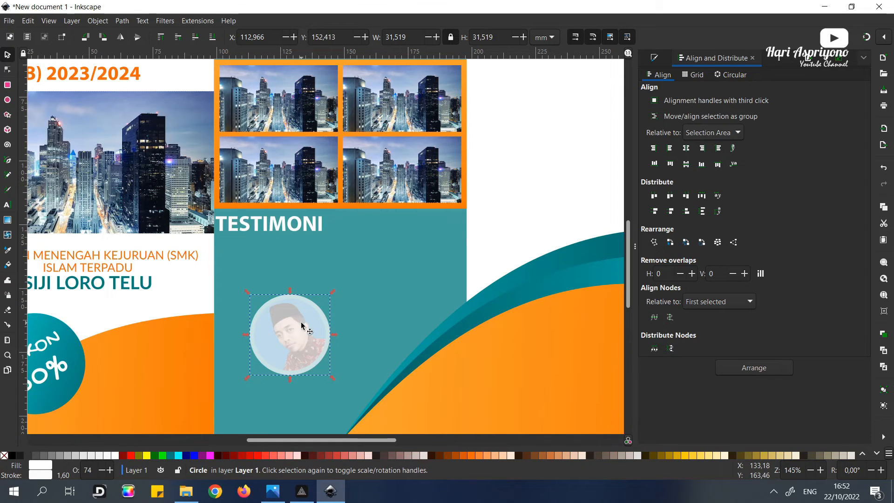
{"action": "left_click", "coordinate": [195, 40]}
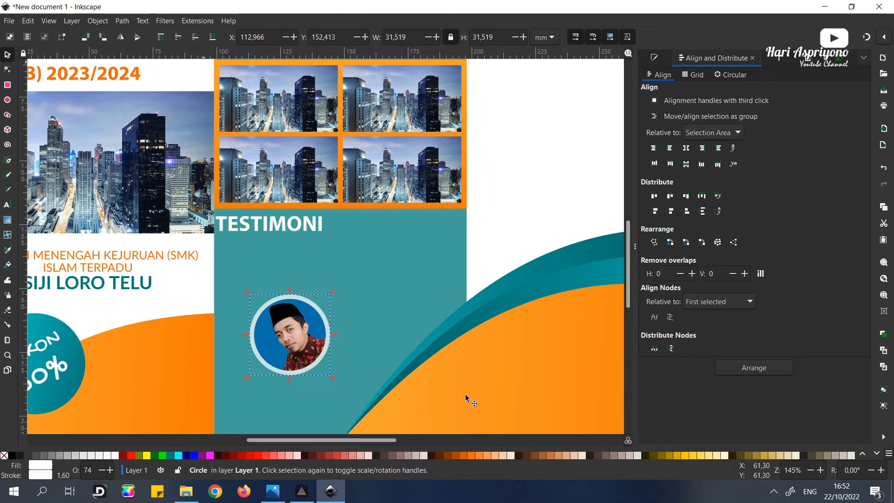
- Set the opacity of the white circle behind the portrait to 100%
{"action": "left_click", "coordinate": [311, 305]}
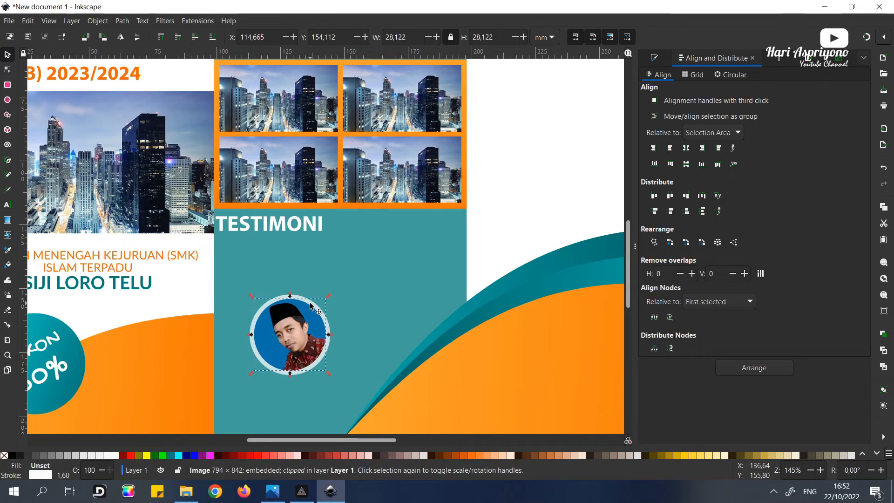
{"action": "left_click", "coordinate": [655, 59]}
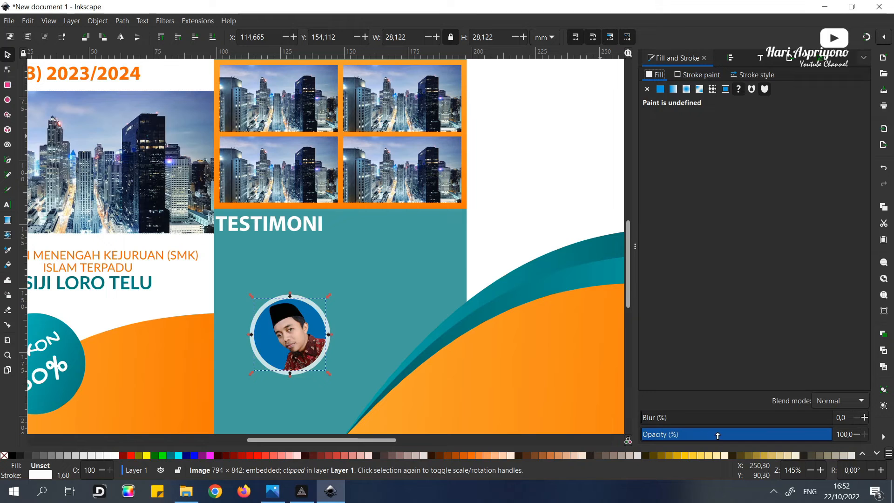
{"action": "left_click", "coordinate": [315, 279]}
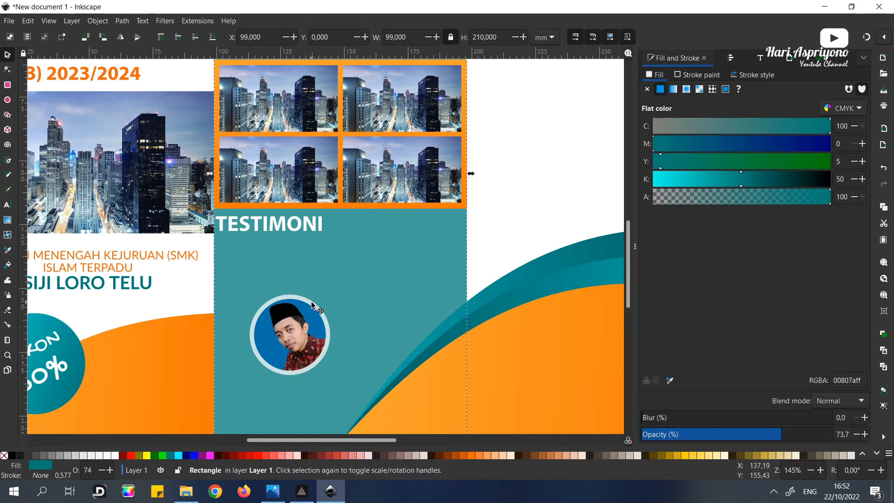
{"action": "left_click", "coordinate": [317, 308]}
{"action": "left_click", "coordinate": [300, 297]}
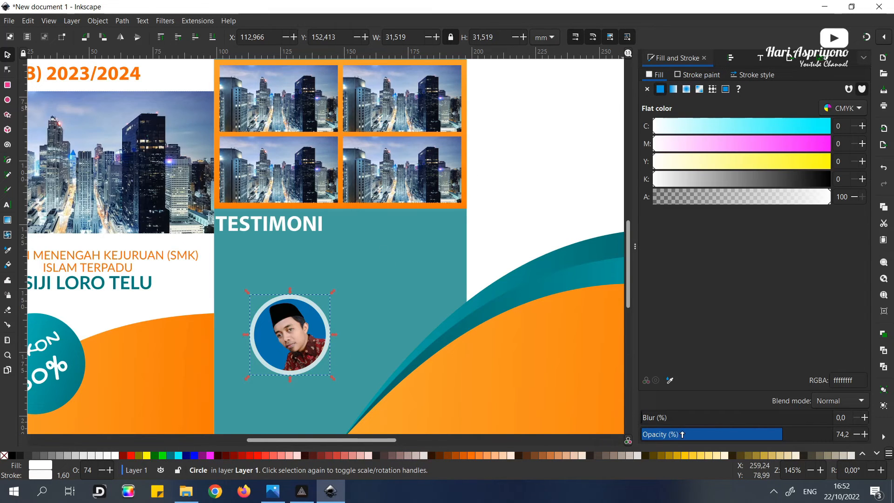
{"action": "left_click", "coordinate": [837, 435]}
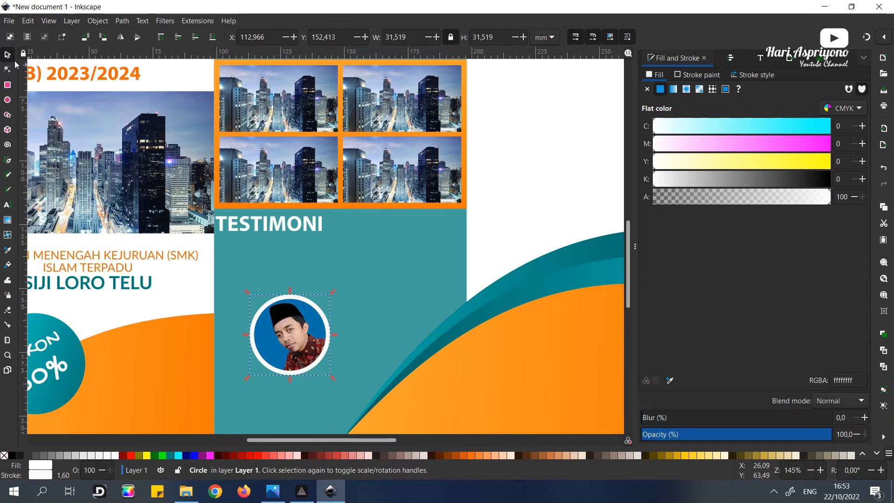
- Group the portrait with its white ring, scale the group to about 22 mm, and place it near the teal column's lower-left corner
{"action": "left_click", "coordinate": [287, 331], "text": "shift"}
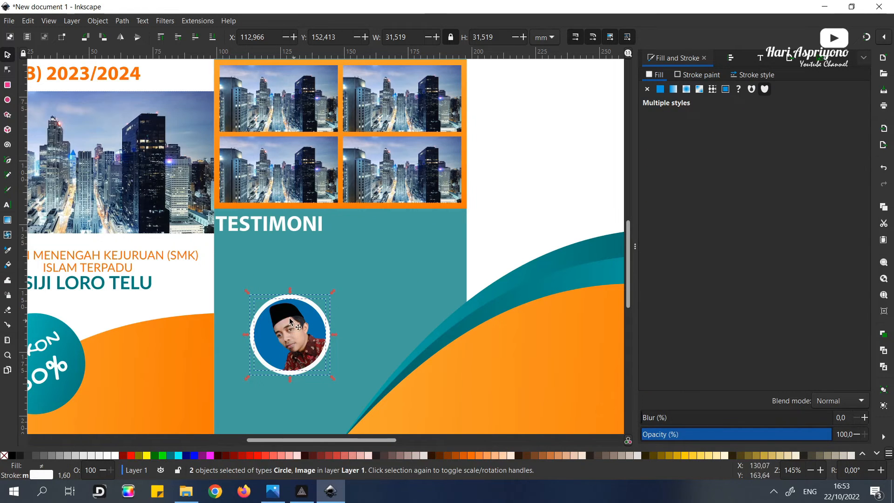
{"action": "right_click", "coordinate": [289, 323]}
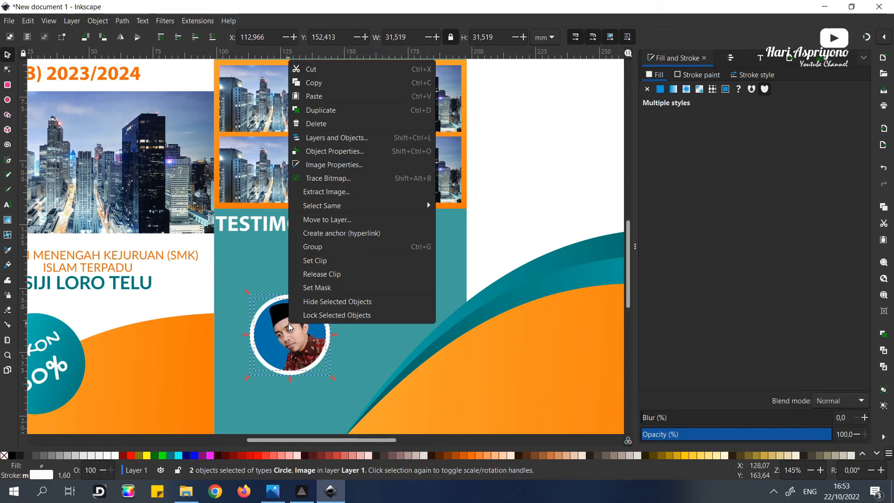
{"action": "left_click", "coordinate": [307, 260]}
{"action": "left_click_drag", "start_coordinate": [298, 342], "coordinate": [274, 391]}
{"action": "left_click_drag", "start_coordinate": [311, 343], "coordinate": [269, 376]}
{"action": "left_click", "coordinate": [309, 387]}
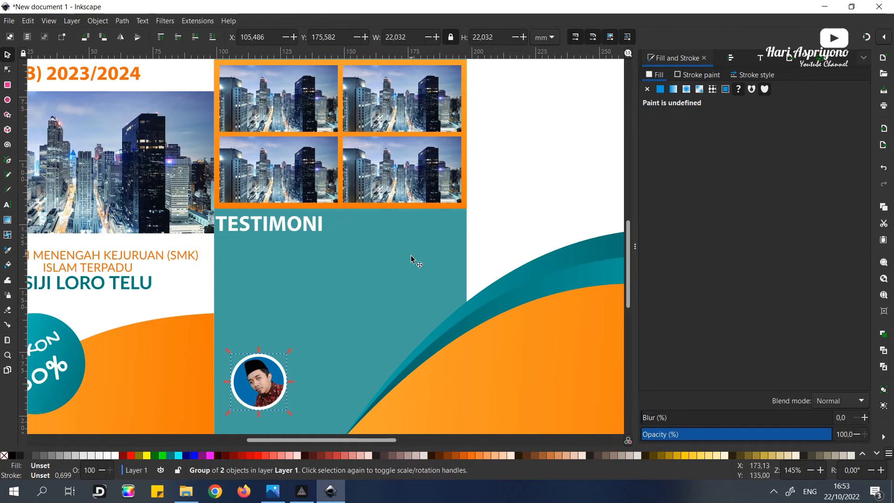
- Draw a white rectangle about 78.4 by 31.4 mm below the TESTIMONI heading and round its corners by about 5.5 mm
{"action": "left_click", "coordinate": [7, 86]}
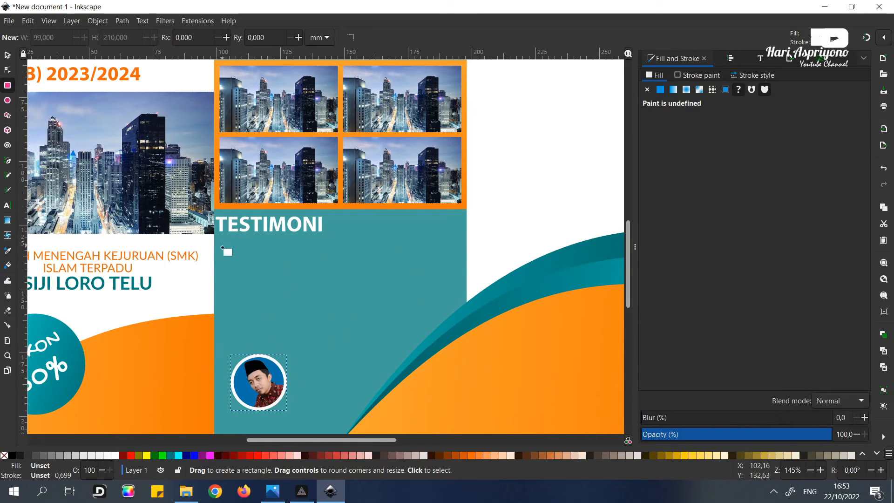
{"action": "mouse_move", "coordinate": [377, 317]}
{"action": "left_mouse_down"}
{"action": "mouse_move", "coordinate": [415, 326]}
{"action": "mouse_move", "coordinate": [430, 319]}
{"action": "mouse_move", "coordinate": [429, 328]}
{"action": "left_mouse_up"}
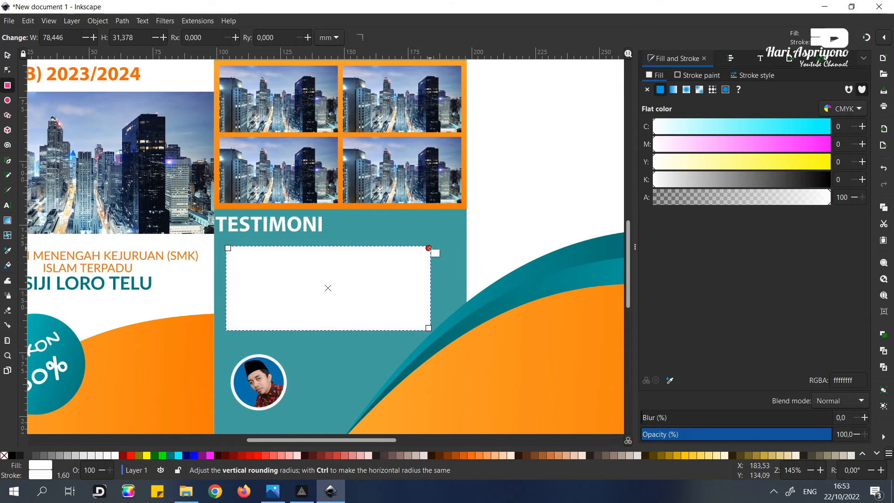
{"action": "left_click_drag", "start_coordinate": [429, 249], "coordinate": [428, 262]}
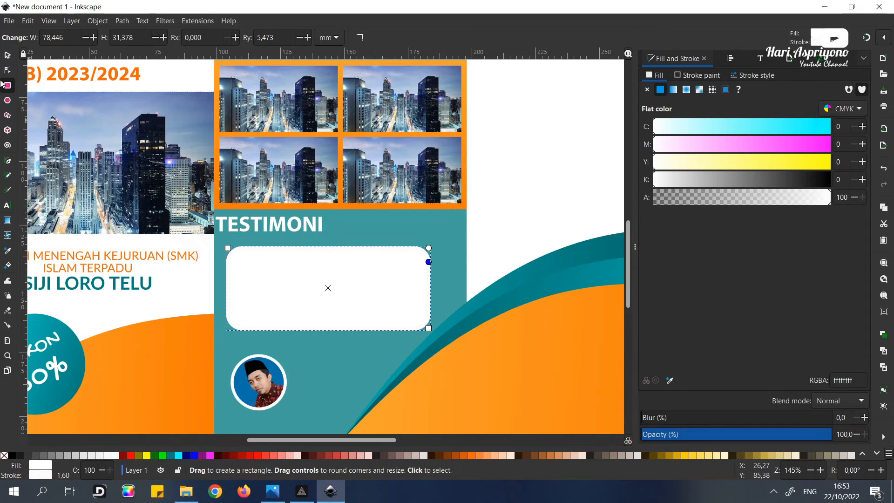
- Convert the white rounded rectangle to an editable path
{"action": "left_click", "coordinate": [8, 69]}
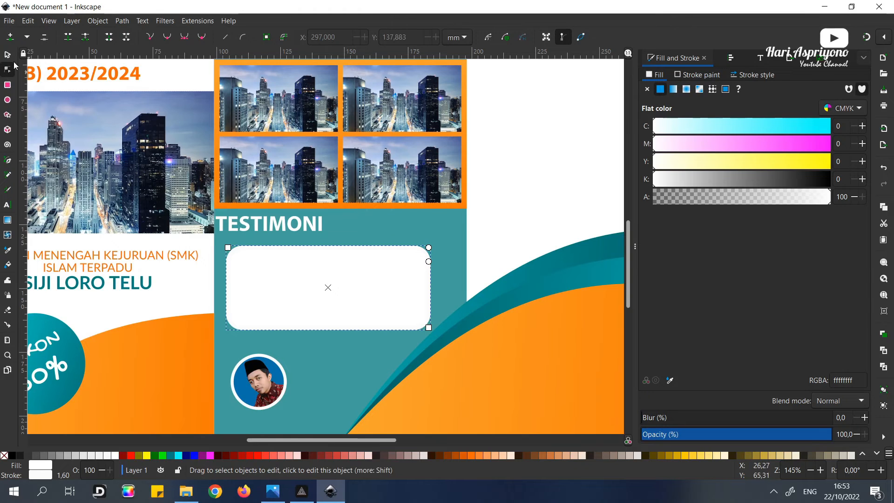
{"action": "key", "text": "s"}
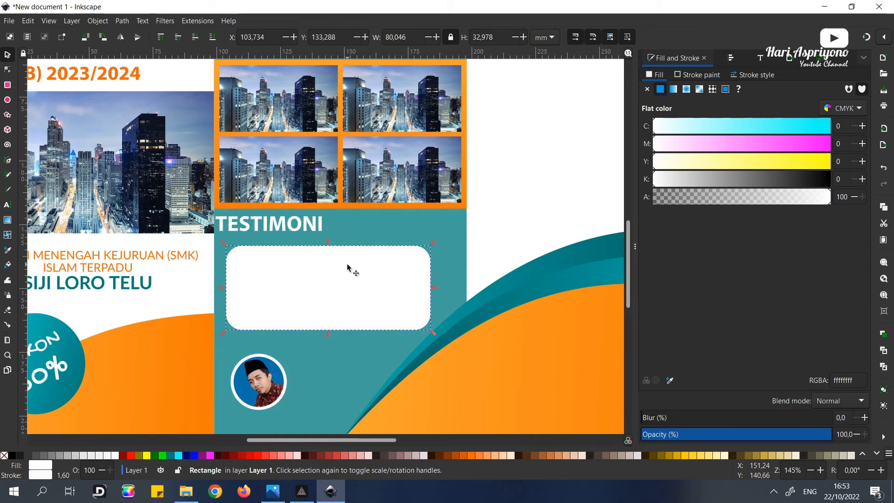
{"action": "left_click", "coordinate": [122, 21]}
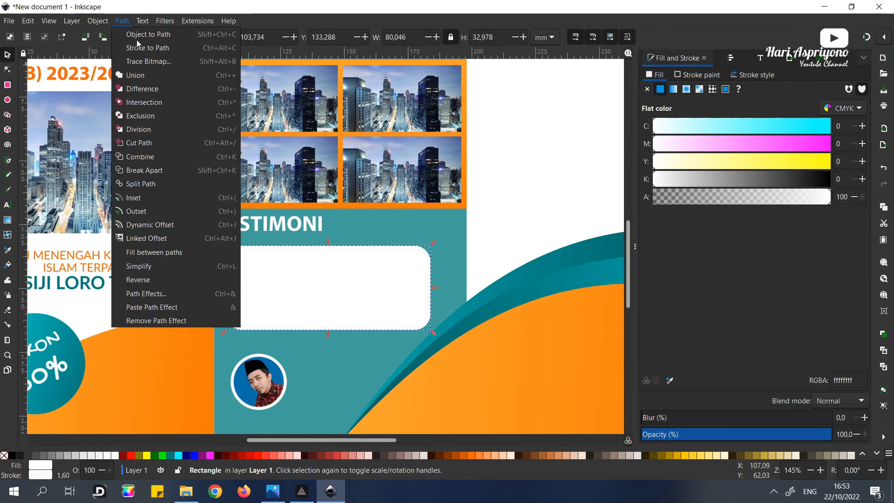
{"action": "left_click", "coordinate": [142, 35]}
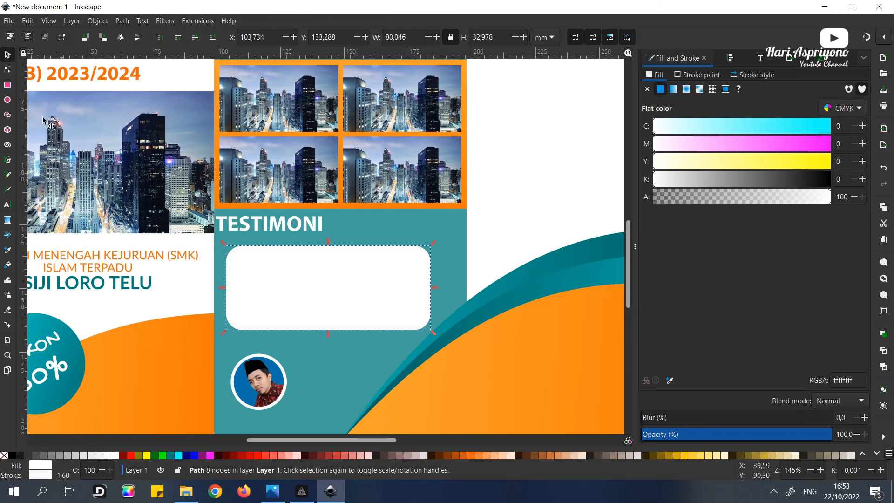
- Add three nodes to the rounded shape's bottom edge and pull the middle one toward the portrait to form a speech-bubble tail
{"action": "left_click", "coordinate": [8, 71]}
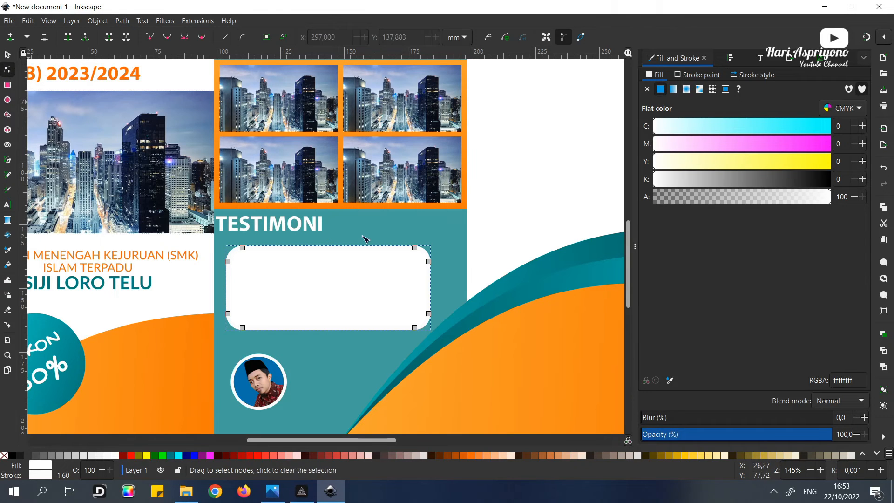
{"action": "double_click", "coordinate": [284, 327]}
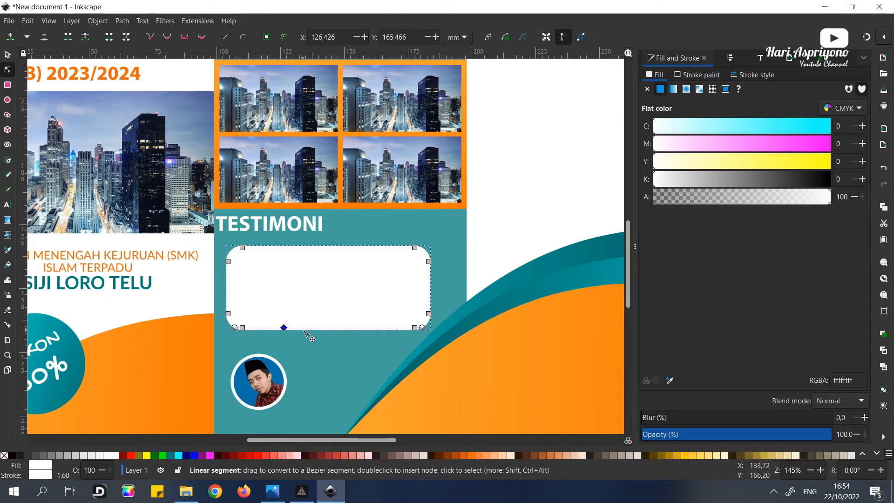
{"action": "double_click", "coordinate": [301, 328]}
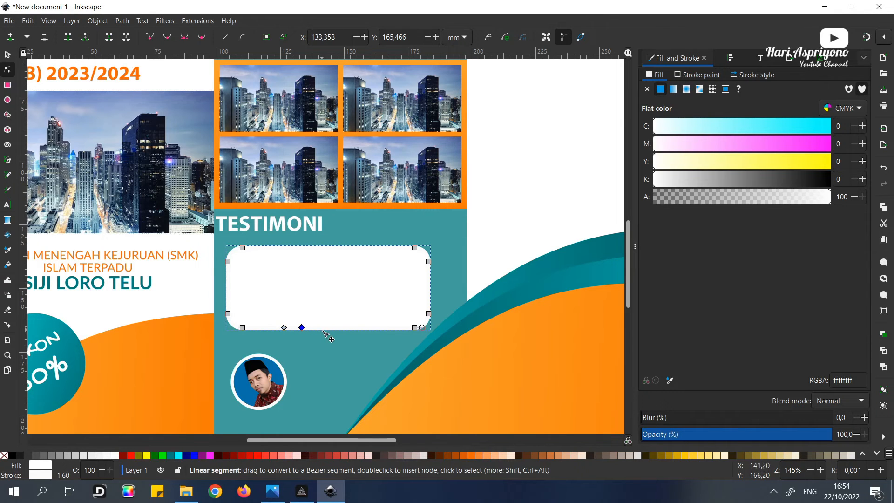
{"action": "double_click", "coordinate": [326, 327]}
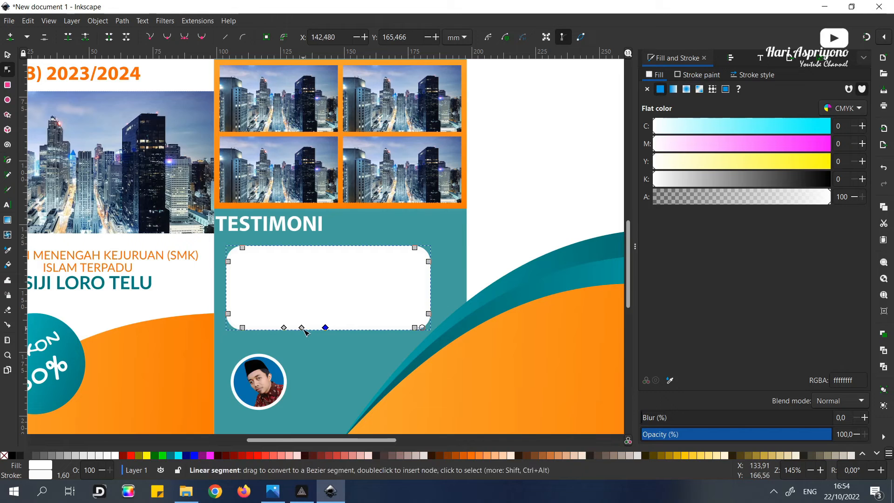
{"action": "left_click_drag", "start_coordinate": [303, 328], "coordinate": [282, 355]}
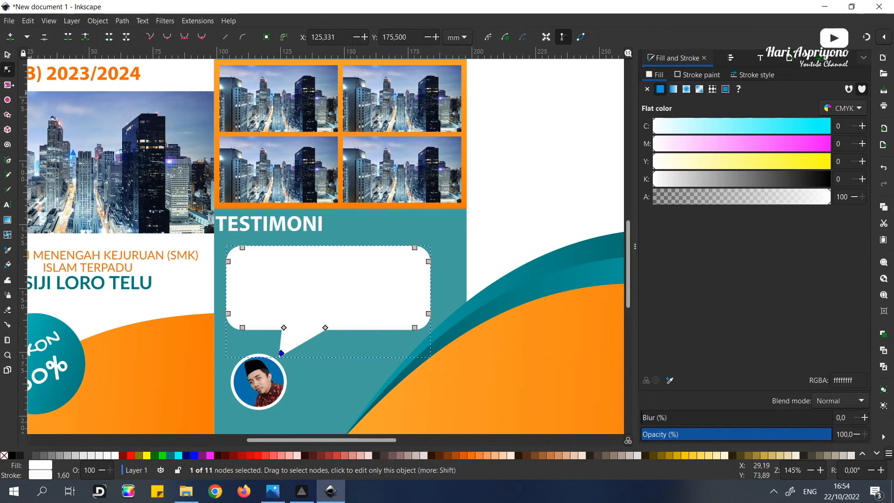
- Fill the speech bubble with a linear gradient from white at its right end to the page wave's sampled orange (ffa328) at its left
{"action": "left_click", "coordinate": [7, 55]}
{"action": "left_click", "coordinate": [352, 276]}
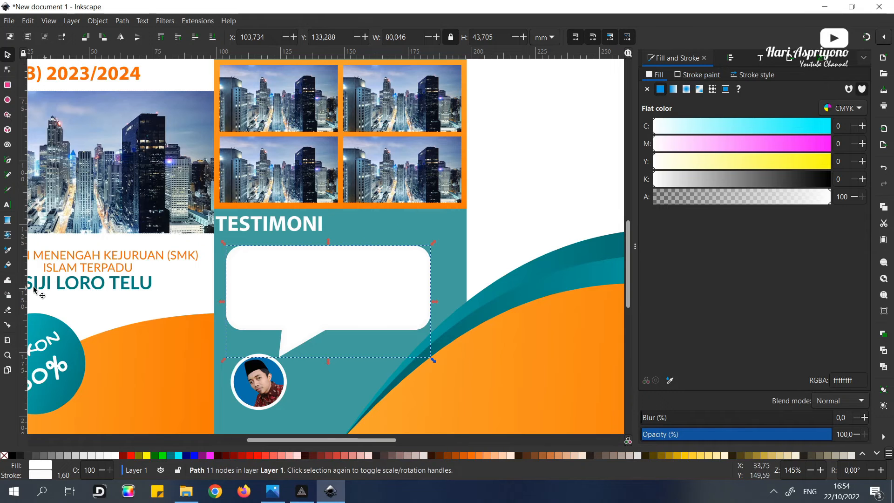
{"action": "left_click", "coordinate": [7, 220]}
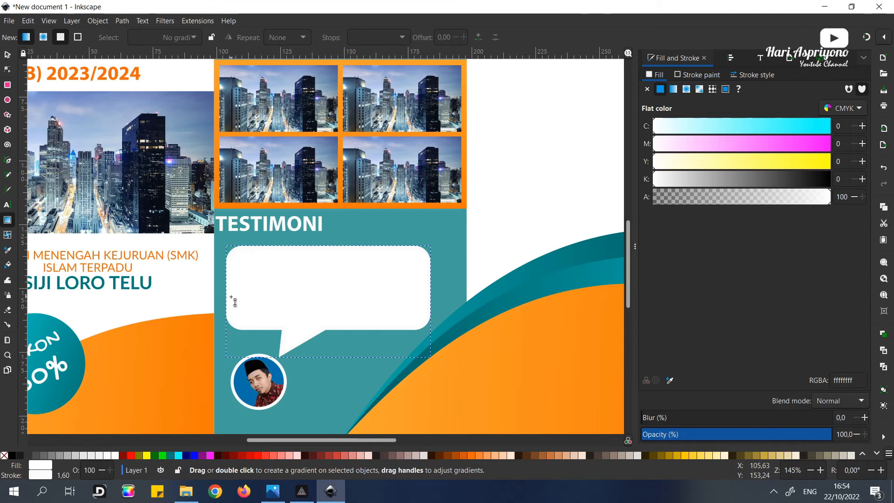
{"action": "left_click_drag", "start_coordinate": [423, 278], "coordinate": [233, 289]}
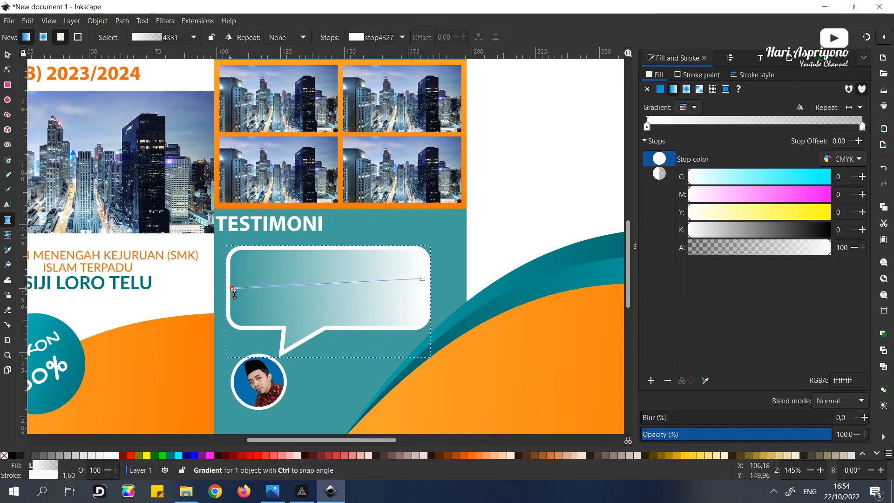
{"action": "left_click", "coordinate": [422, 278]}
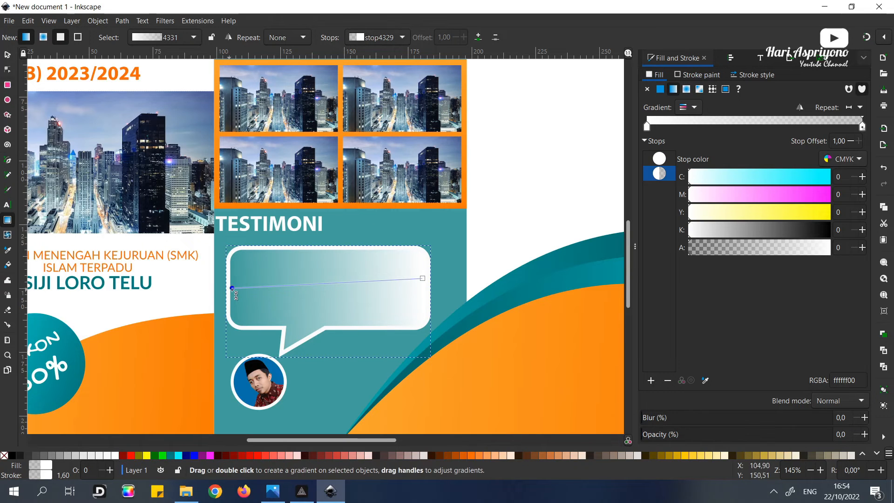
{"action": "key", "text": "d"}
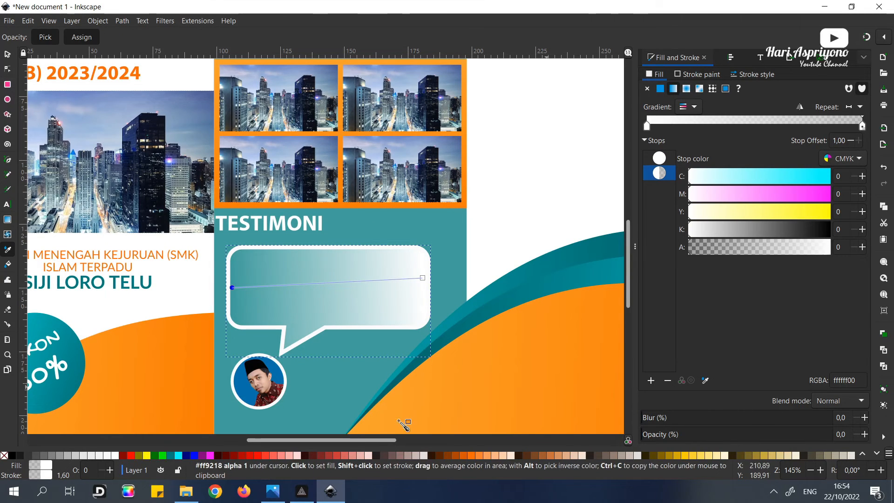
{"action": "left_click_drag", "start_coordinate": [365, 429], "coordinate": [419, 431]}
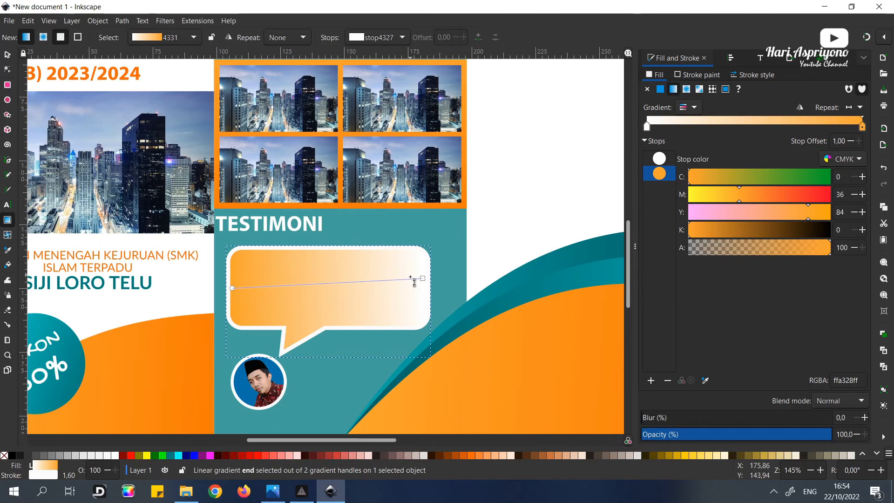
- Select the white end stop of the speech bubble's gradient
{"action": "left_click", "coordinate": [659, 158]}
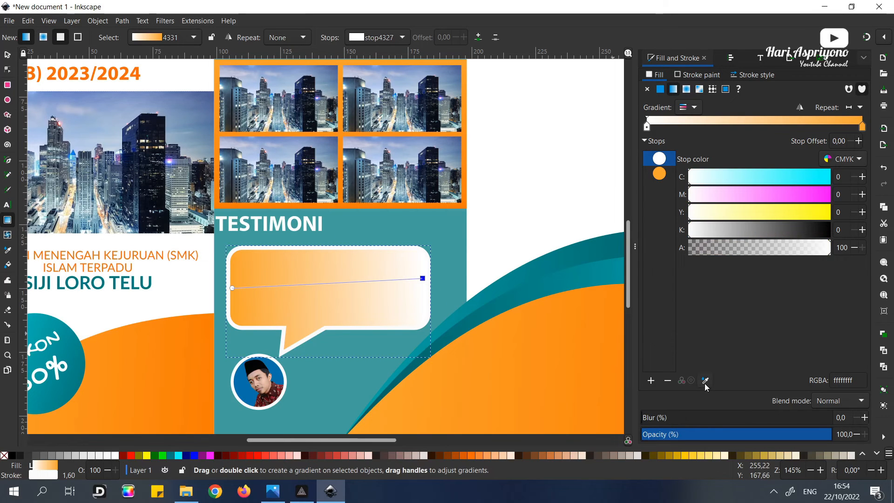
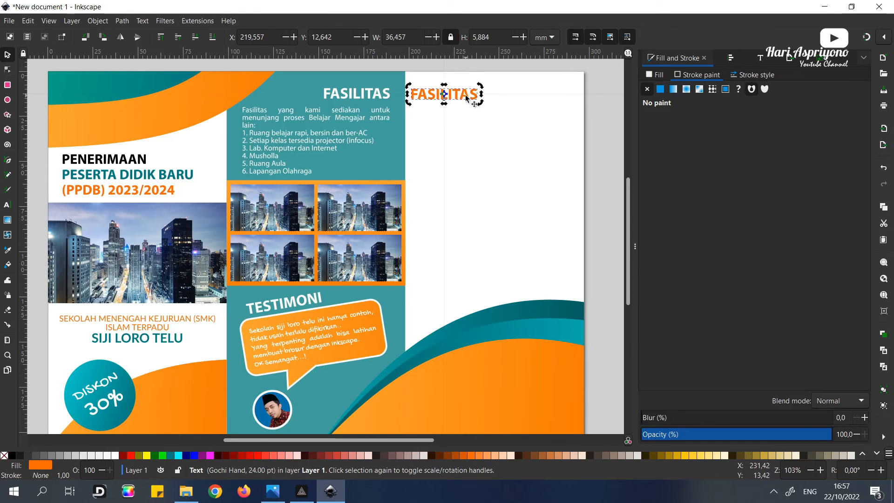
- Change the copied orange FASILITAS heading to "JAMINAN KUALITAS" and place it at the head of the white column, at about X 204.3, Y 9.3 mm
{"action": "double_click", "coordinate": [469, 95]}
{"action": "double_click", "coordinate": [470, 96]}
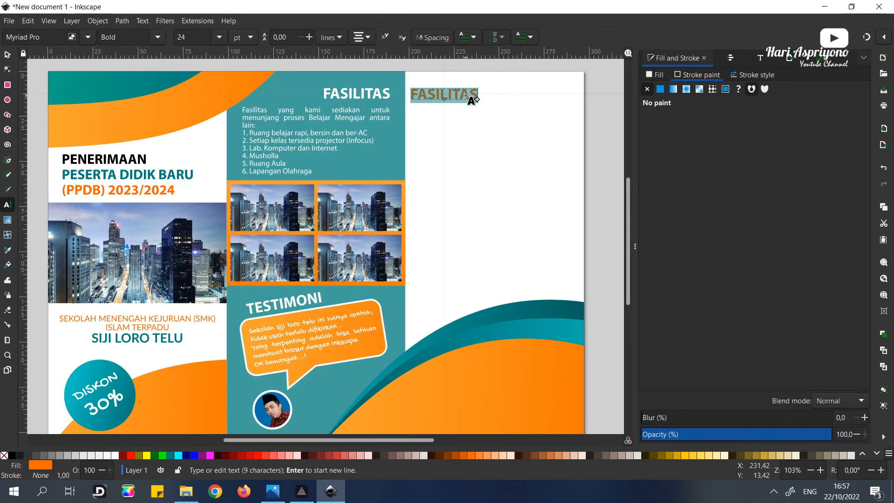
{"action": "key", "text": "BackSpace"}
{"action": "type", "text": "JAMINAN KUALITAS"}
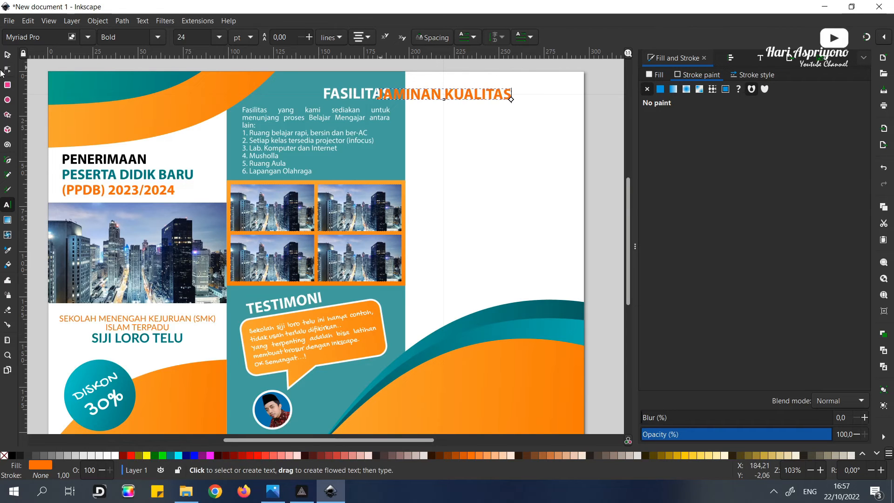
{"action": "left_click", "coordinate": [7, 55]}
{"action": "left_click_drag", "start_coordinate": [456, 93], "coordinate": [482, 93]}
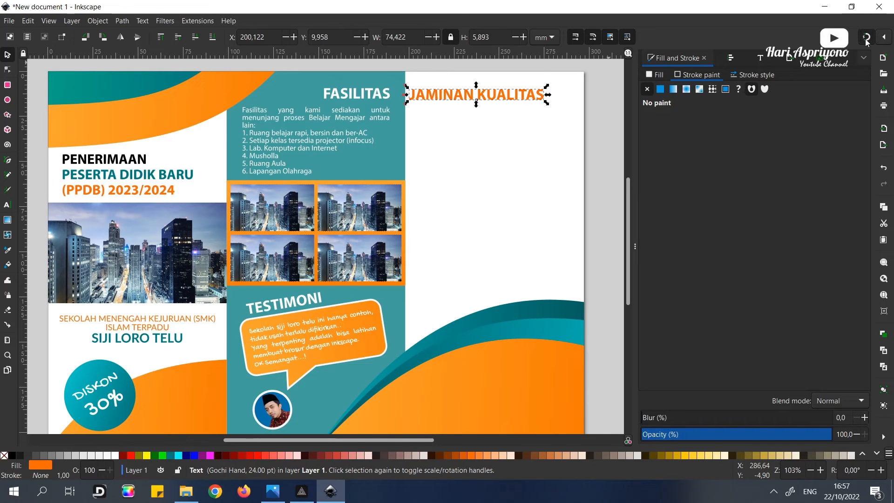
{"action": "left_click_drag", "start_coordinate": [454, 95], "coordinate": [462, 94]}
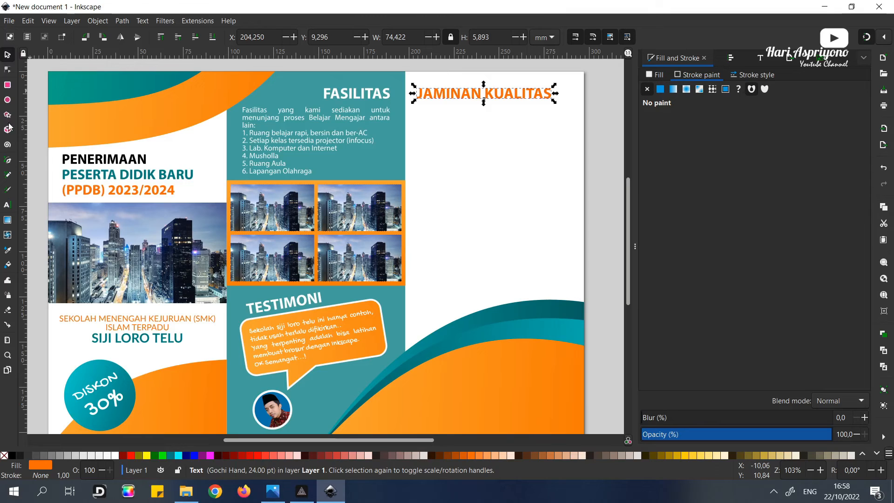
- Draw a flowed text frame across the white column below the JAMINAN KUALITAS heading and insert placeholder text
{"action": "left_click", "coordinate": [8, 205]}
{"action": "left_click_drag", "start_coordinate": [416, 107], "coordinate": [572, 144]}
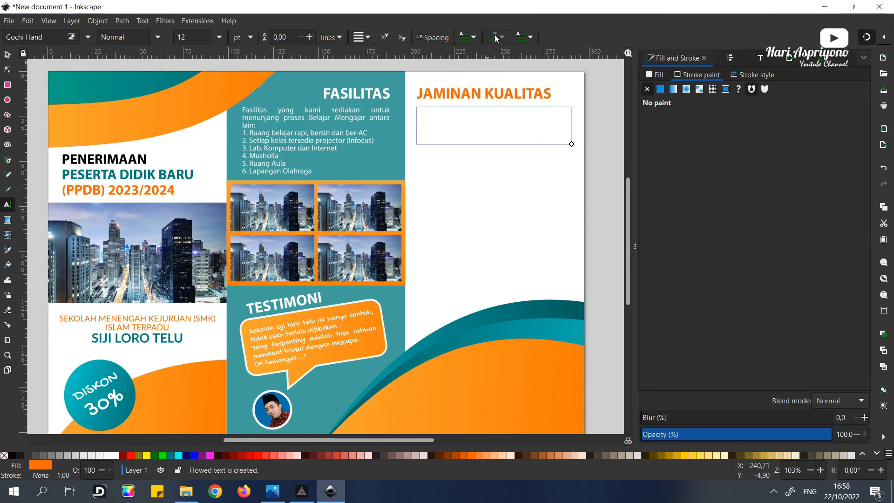
{"action": "key", "text": "ctrl+v"}
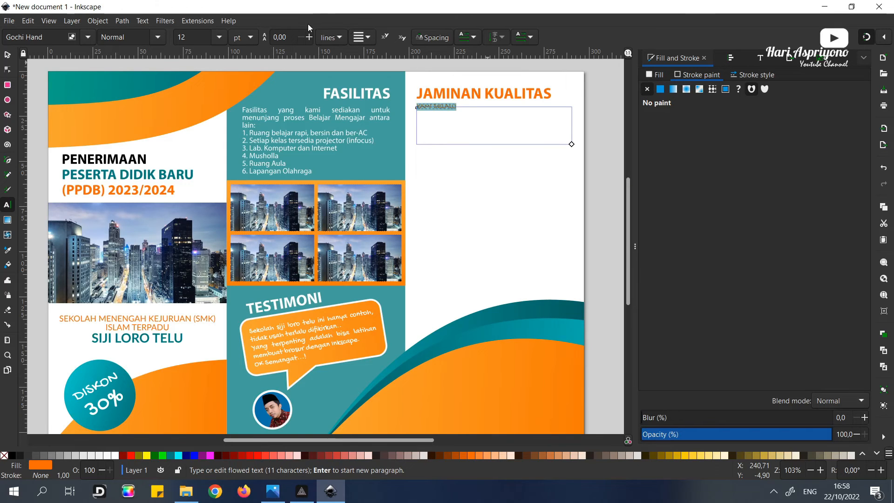
- Format the placeholder text with line spacing 1.00 and the Myriad Pro font at 12 pt
{"action": "left_click_drag", "start_coordinate": [289, 37], "coordinate": [263, 39]}
{"action": "type", "text": "1"}
{"action": "key", "text": "Return"}
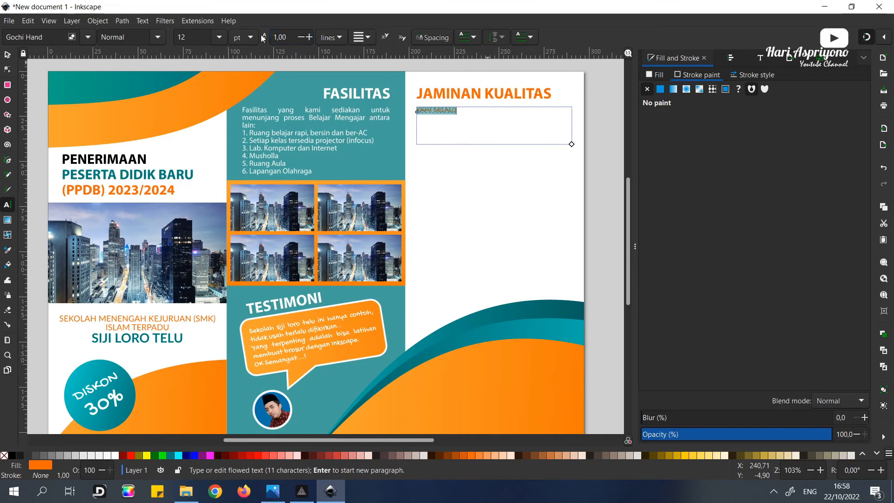
{"action": "left_click_drag", "start_coordinate": [45, 37], "coordinate": [2, 42]}
{"action": "type", "text": "MYR"}
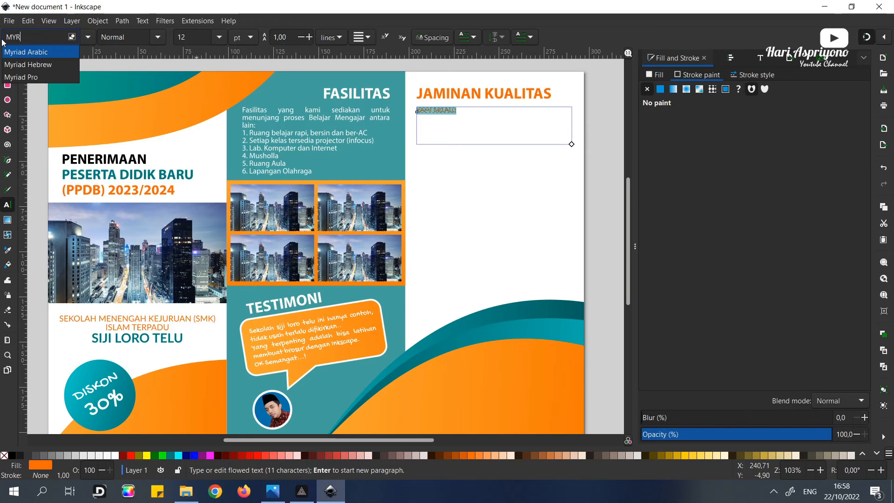
{"action": "left_click", "coordinate": [23, 77]}
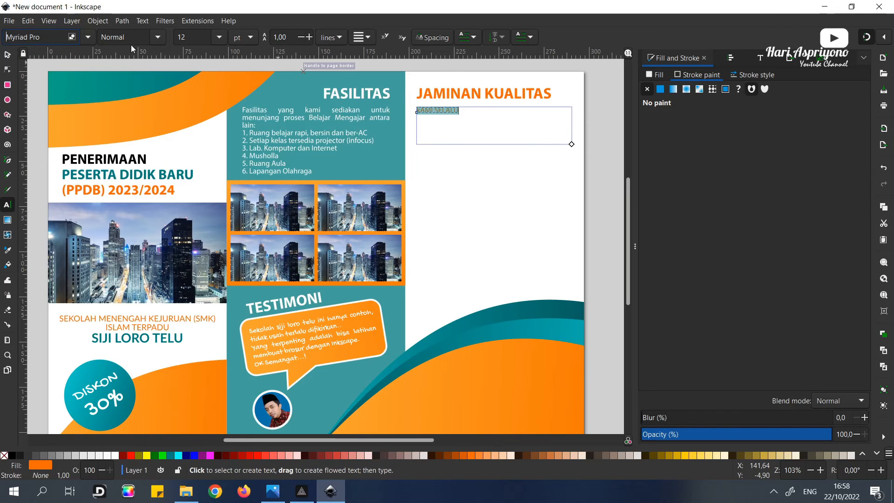
{"action": "left_click", "coordinate": [217, 37]}
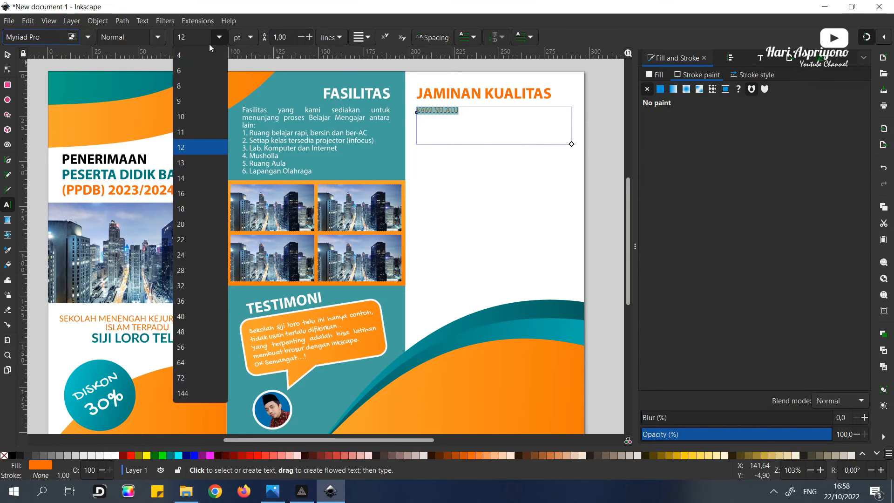
{"action": "left_click", "coordinate": [189, 147]}
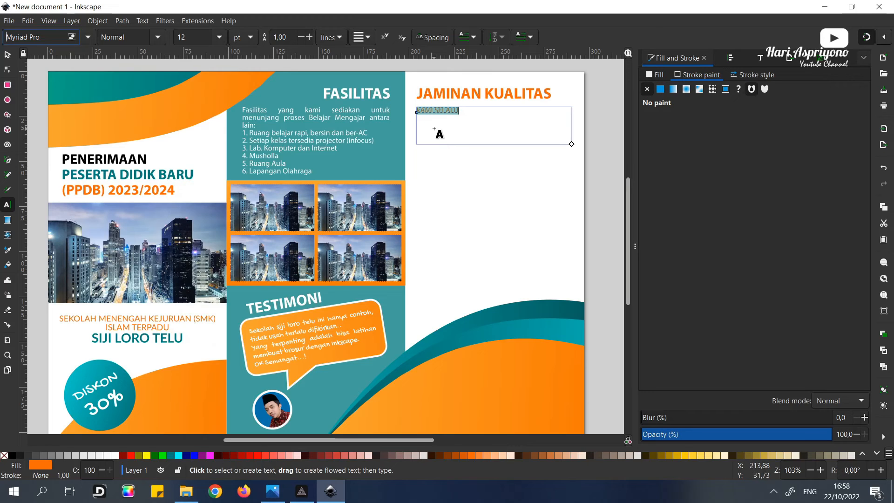
- Replace the placeholder with "Kami selalu berusaha memberikan pendidikan terbaik untuk putra/putri anda."
{"action": "type", "text": "Kami selalu berusaha memberikan pendidikan"}
{"action": "left_click", "coordinate": [469, 112]}
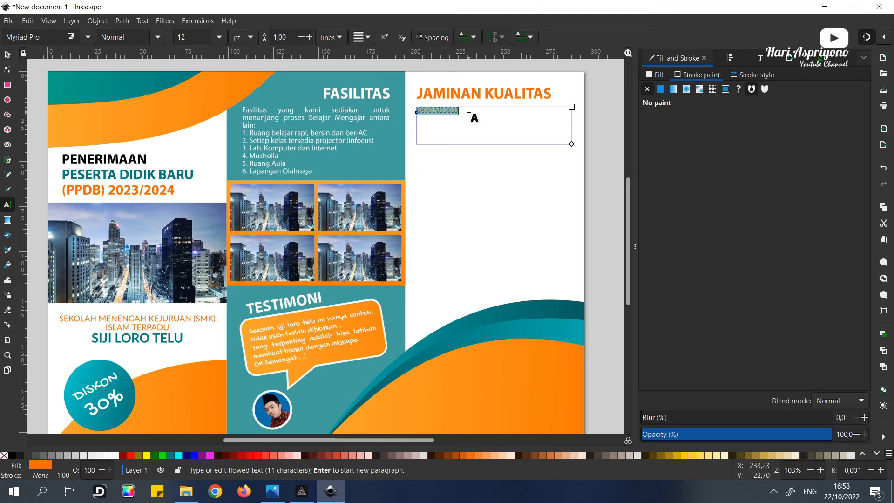
{"action": "key", "text": "BackSpace"}
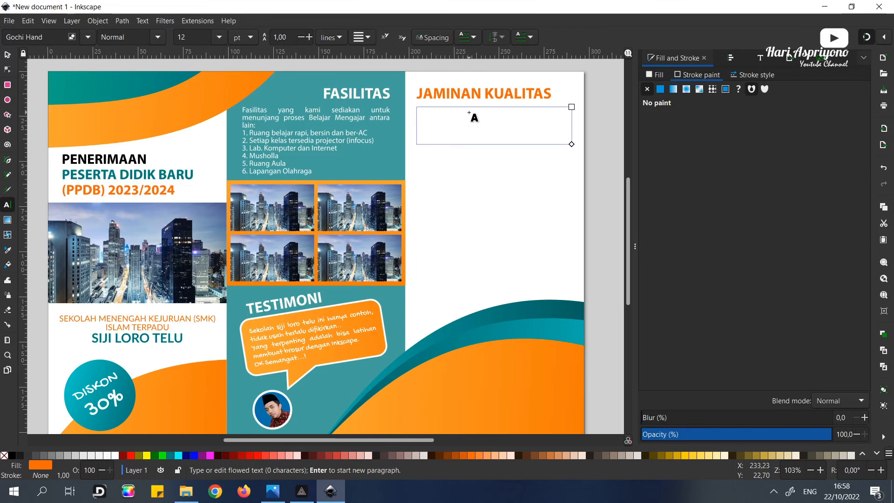
{"action": "type", "text": "Kami selalu "}
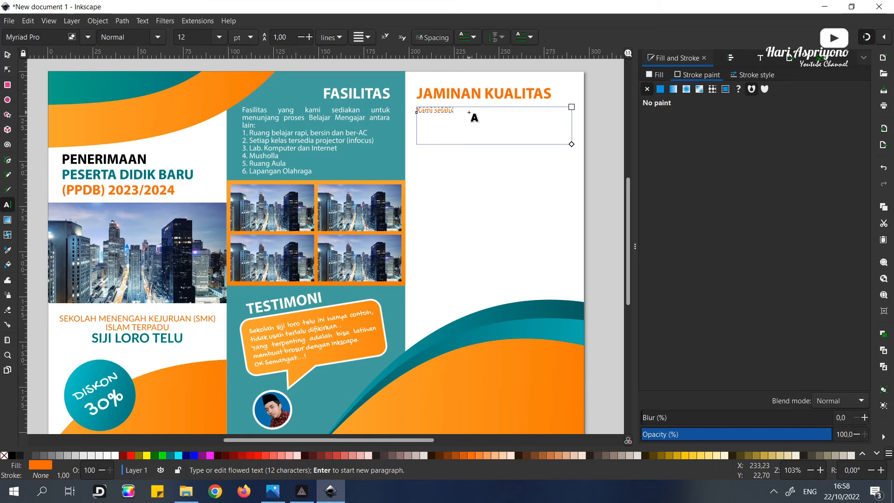
{"action": "type", "text": "berusah"}
{"action": "type", "text": "a memberikan"}
{"action": "type", "text": " pend"}
{"action": "type", "text": "idikan "}
{"action": "type", "text": "ter"}
{"action": "type", "text": "baik untuk putra"}
{"action": "type", "text": "/putri"}
{"action": "type", "text": " anda. "}
- Continue the JAMINAN KUALITAS paragraph with "Namun semua kita kembalikan kepada Allah SWT. Pendidikan"
{"action": "type", "text": "Namun "}
{"action": "type", "text": "sema"}
{"action": "key", "text": "BackSpace"}
{"action": "type", "text": "ua"}
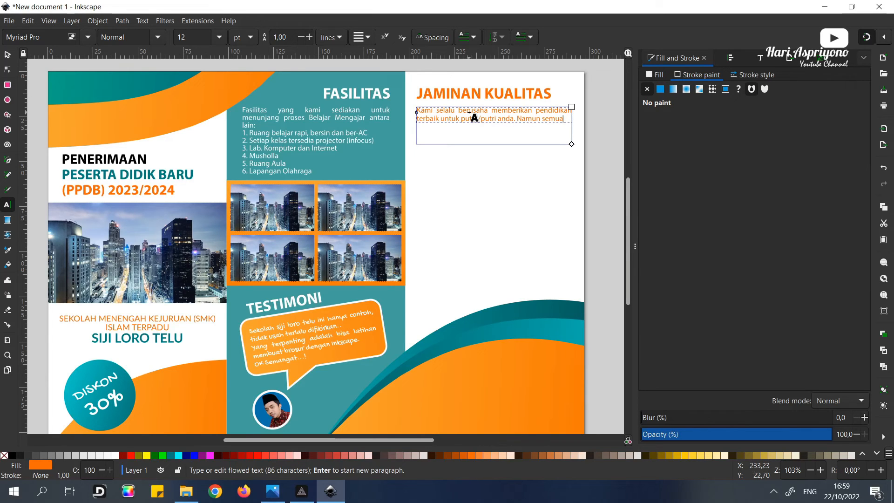
{"action": "type", "text": " kita kembalikan"}
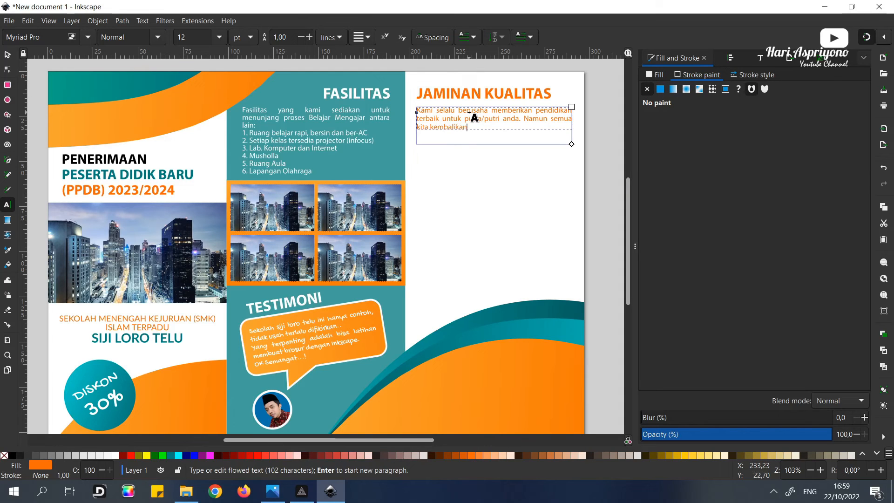
{"action": "type", "text": " kepada Allah SWT. Pendidikan"}
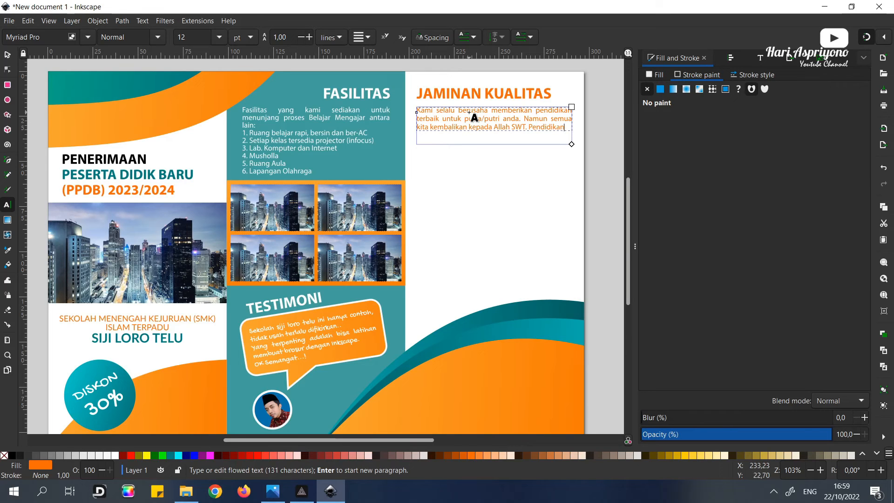
- Finish the paragraph with "terbaik yang kami upayakan adalah dengan beberapa hal berikut ini:" and lengthen its text frame to fit
{"action": "type", "text": " terbaik yang kami upayakan"}
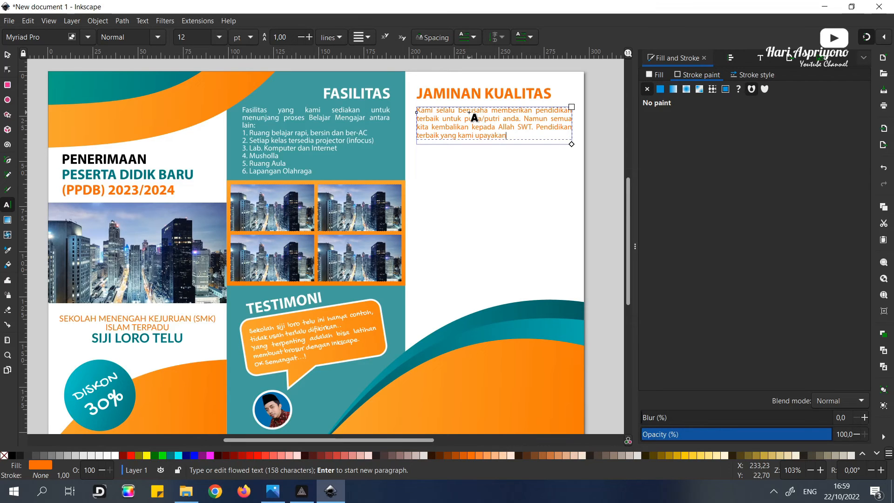
{"action": "type", "text": " adalah dengan pendekatan pendidikan"}
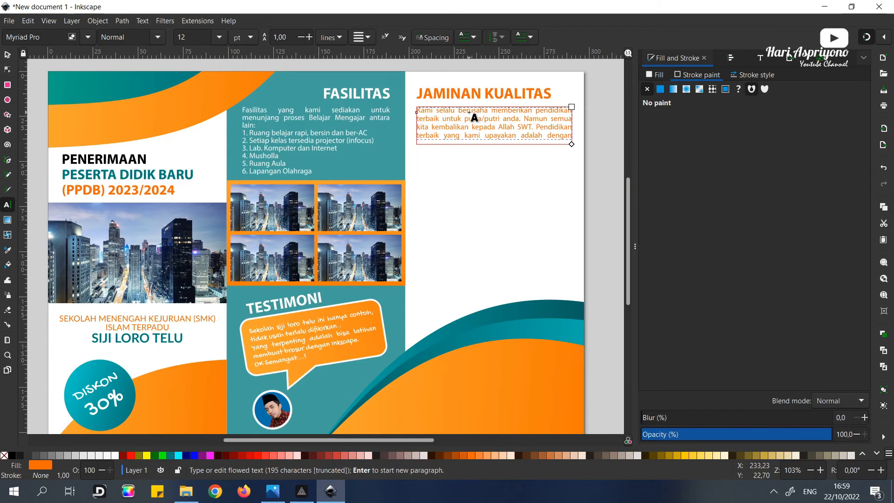
{"action": "left_click_drag", "start_coordinate": [571, 144], "coordinate": [570, 154]}
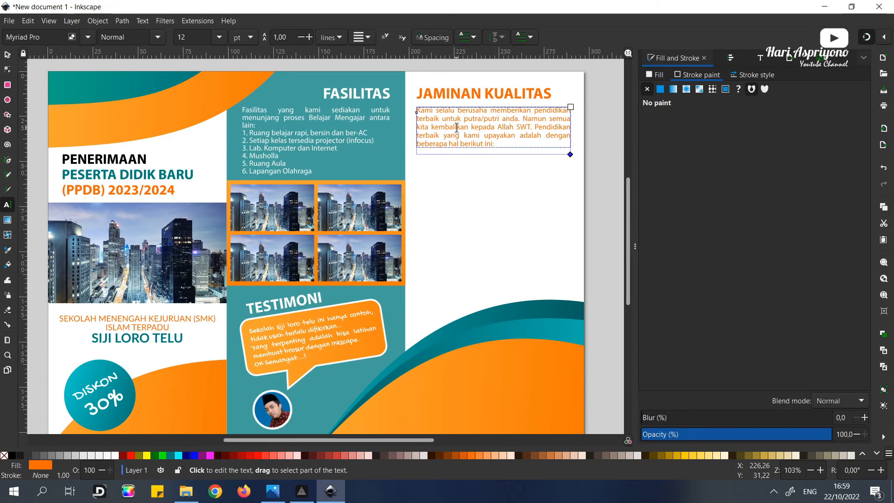
- Colour the whole JAMINAN KUALITAS paragraph black
{"action": "key", "text": "ctrl+a"}
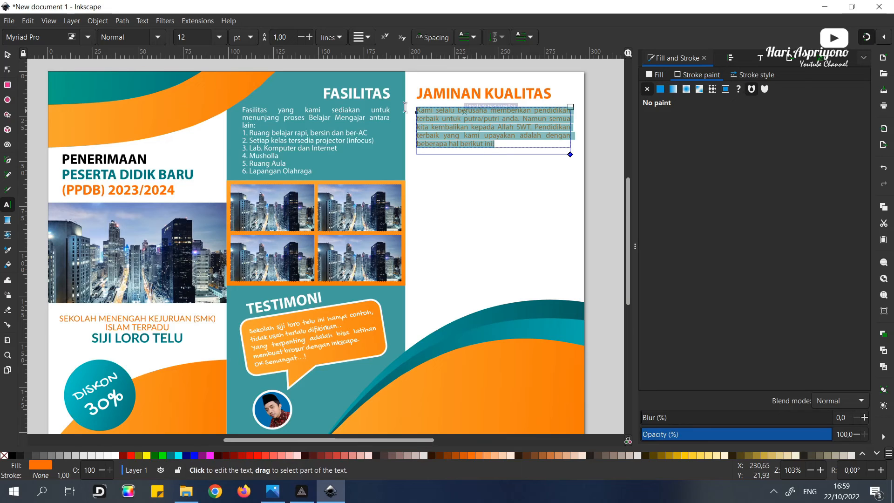
{"action": "left_click", "coordinate": [13, 456]}
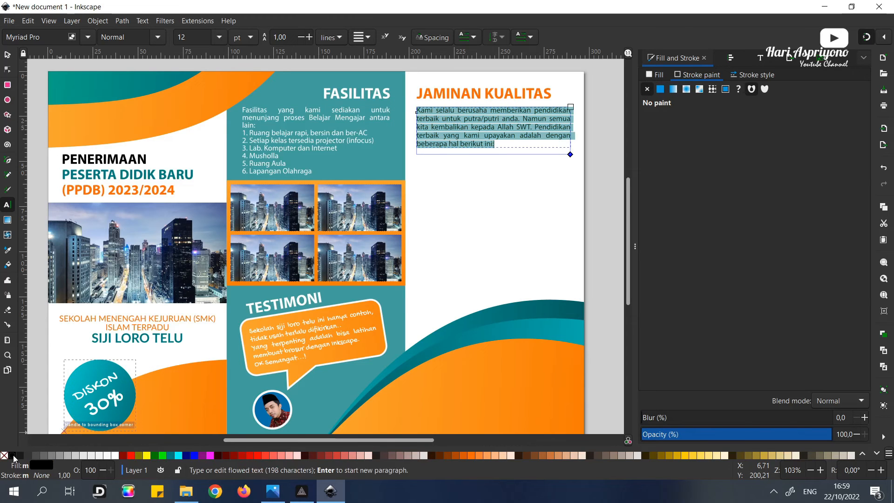
{"action": "left_click", "coordinate": [8, 55]}
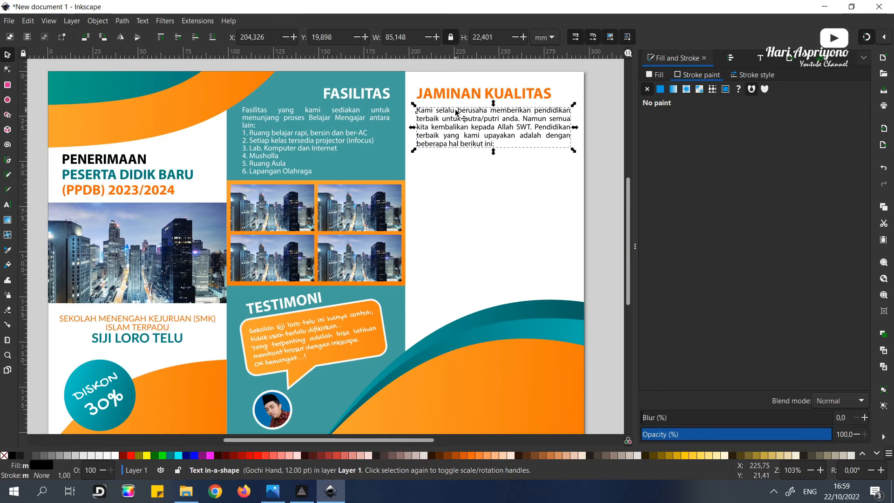
- Draw a tall text frame from below the paragraph down to the wave and enter "Menyediakan fasilitas yang memadai untuk mendukung proses KBM."
{"action": "left_click", "coordinate": [7, 205]}
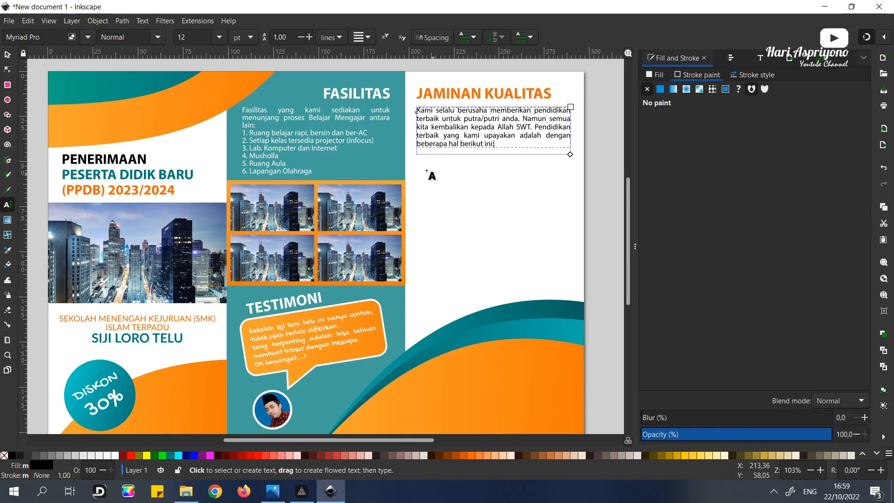
{"action": "left_click_drag", "start_coordinate": [417, 155], "coordinate": [571, 300]}
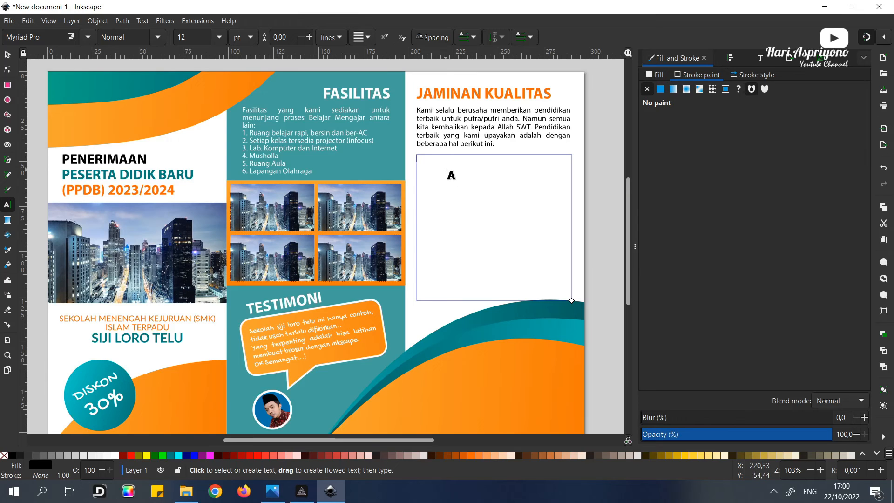
{"action": "type", "text": "Menyediakan fasilitas yang memadai u"}
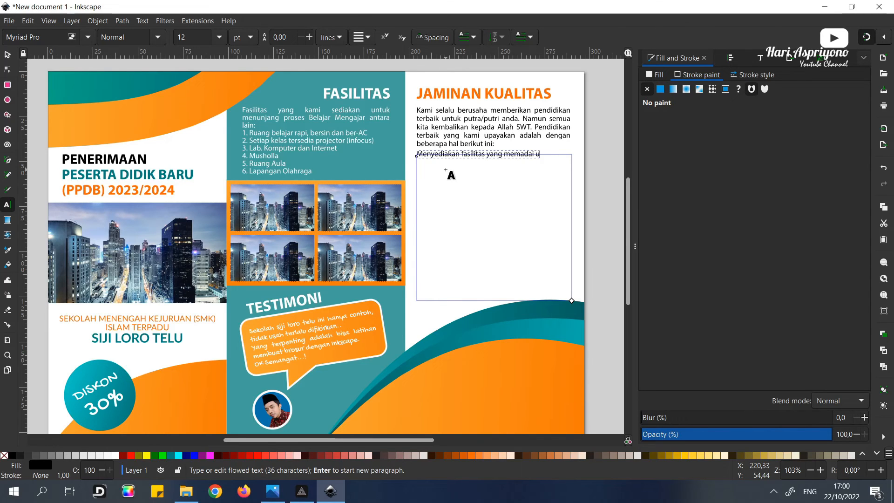
{"action": "type", "text": "ntuk mendukung pr"}
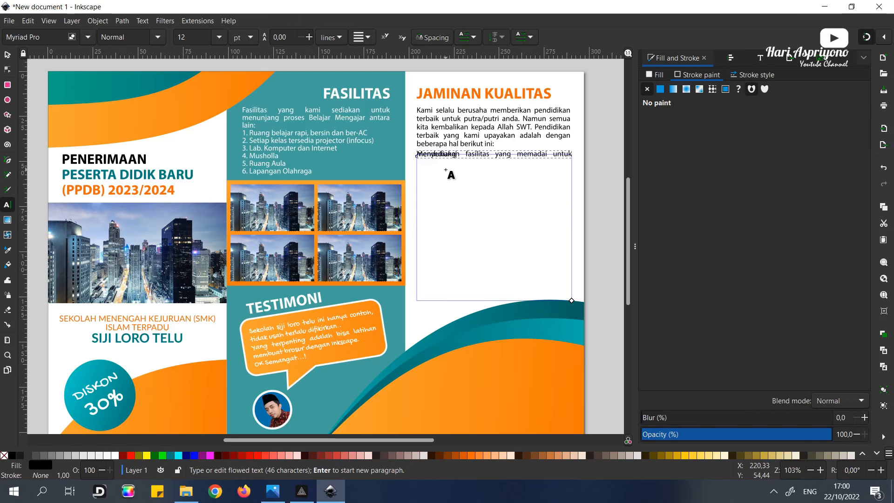
{"action": "type", "text": "oses KBM."}
- Set the line spacing of the text in the tall frame to 1.00
{"action": "key", "text": "ctrl+a"}
{"action": "left_click_drag", "start_coordinate": [291, 41], "coordinate": [260, 41]}
{"action": "type", "text": "1"}
{"action": "key", "text": "Return"}
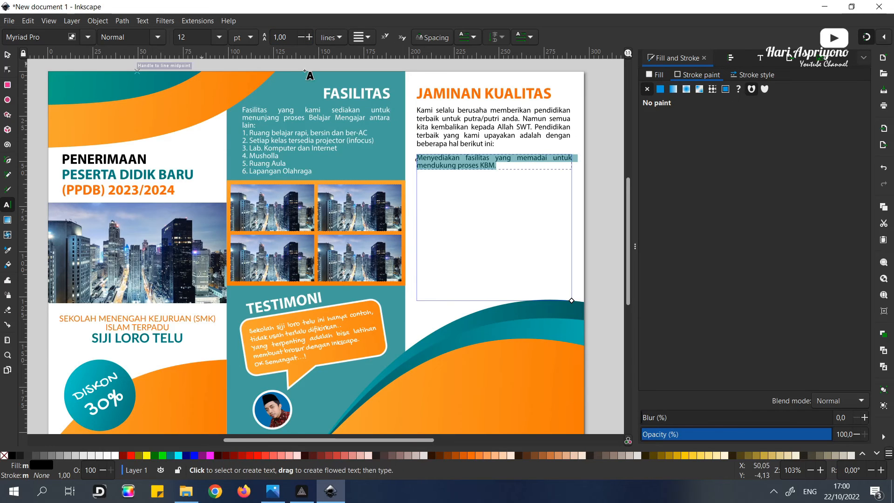
- Add a second point below a blank line in the tall frame: "Menyiapkan tenaga pengajar yang memiliki kompetensi dibidangnya."
{"action": "left_click", "coordinate": [497, 165]}
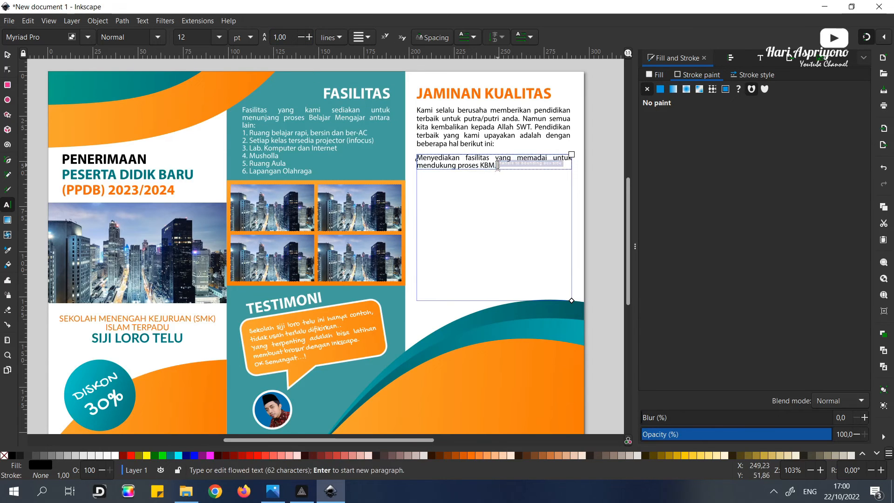
{"action": "key", "text": "Return"}
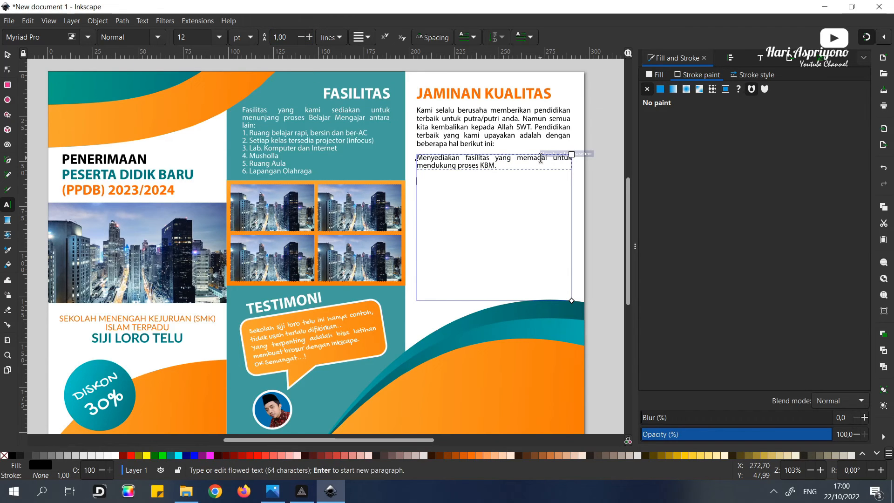
{"action": "type", "text": "M"}
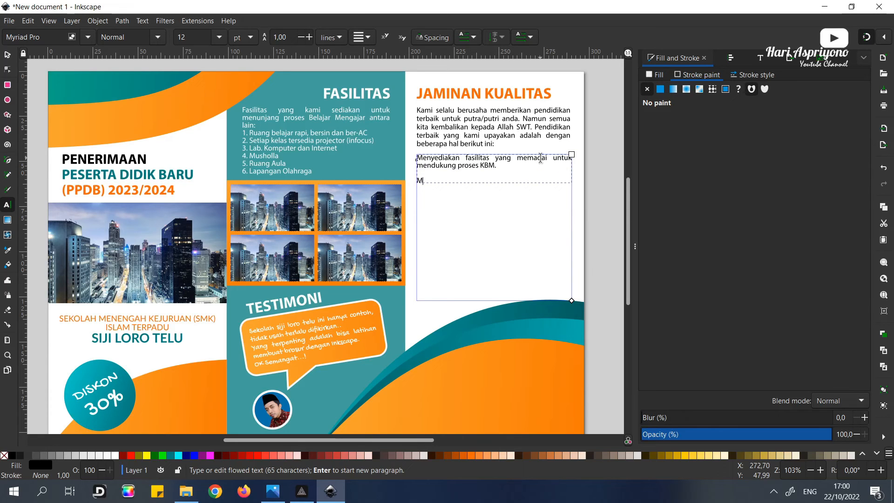
{"action": "type", "text": "enyiapkan tenaga pengaja"}
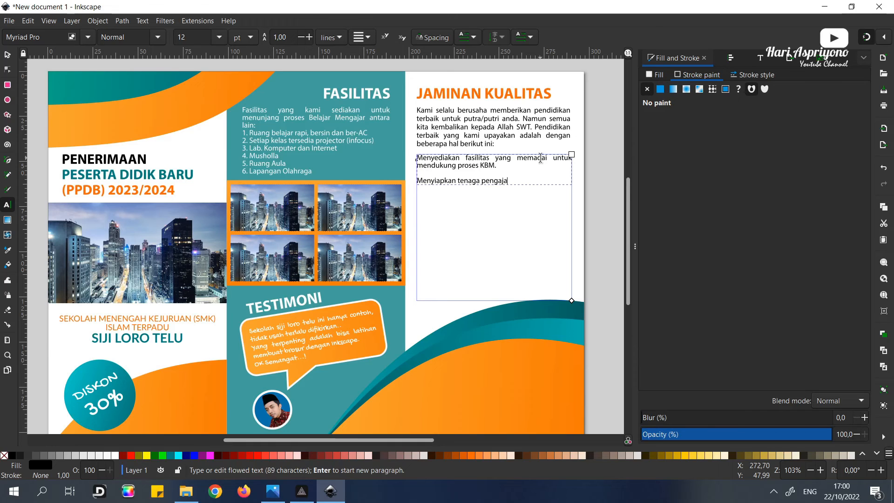
{"action": "type", "text": "r yang memiliki komp"}
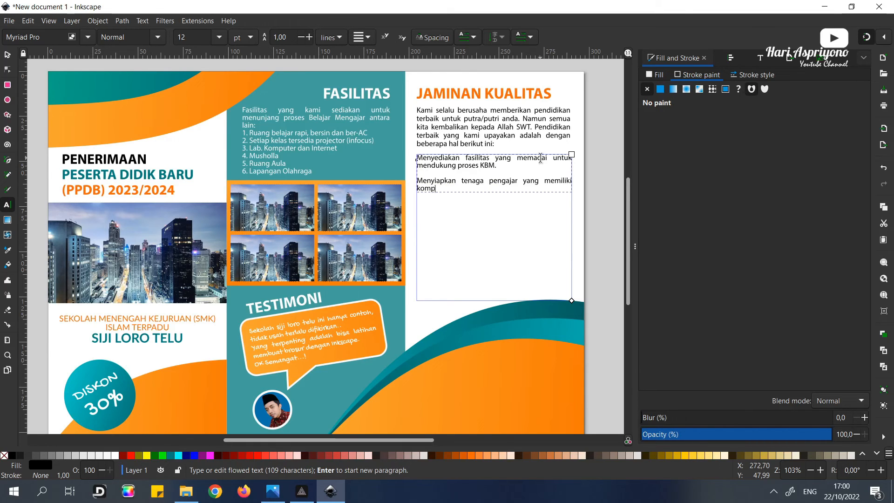
{"action": "type", "text": "etensi dibidangnya."}
- Add a third point below a blank line: "Mengimplementasikan kurikulum terbaru sesuai dengan sistem pendidikan yang berlaku."
{"action": "key", "text": "Return"}
{"action": "key", "text": "Return"}
{"action": "type", "text": "Mengim"}
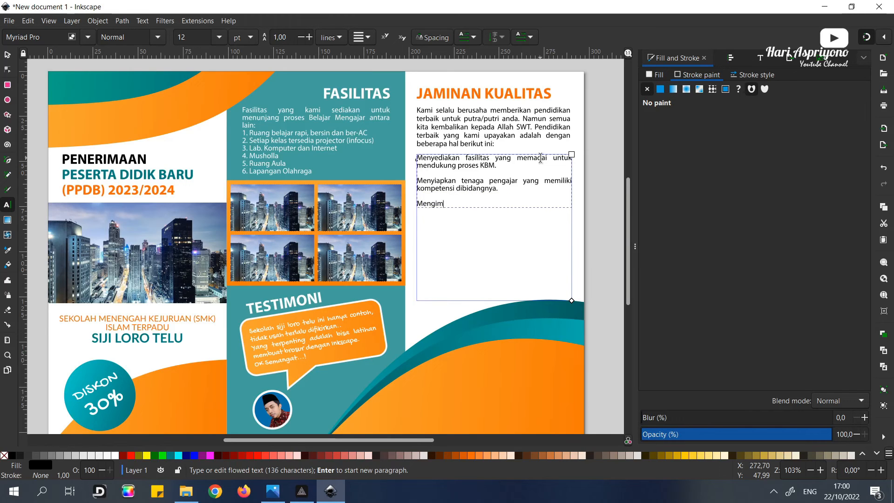
{"action": "type", "text": "plementasikan ku"}
{"action": "type", "text": "kulum terbar"}
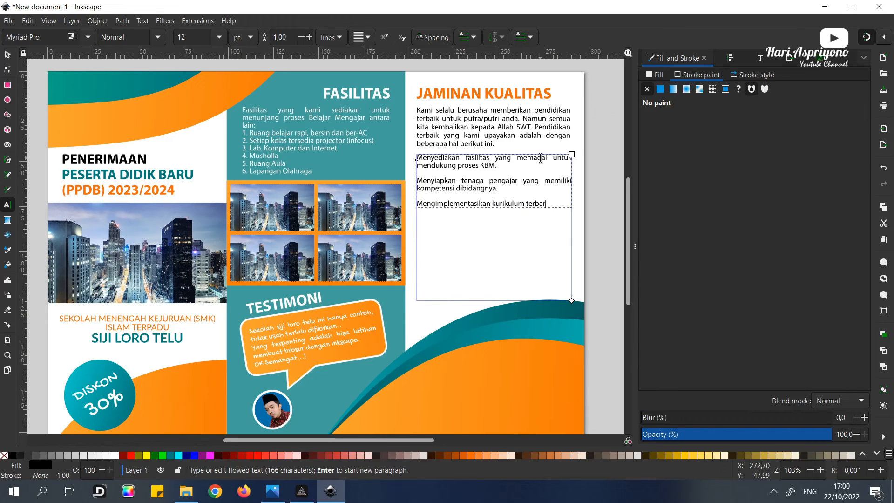
{"action": "type", "text": "u sesuai dengan sistem pendidi"}
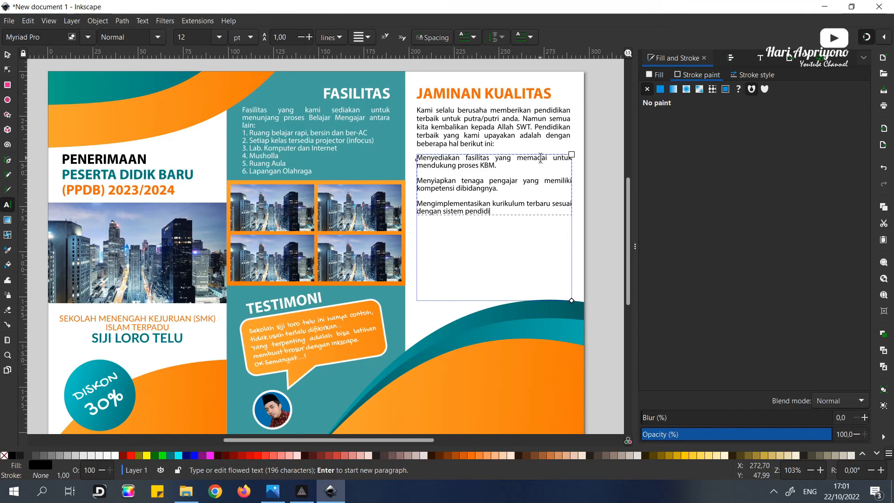
{"action": "type", "text": "kan yang berlaku"}
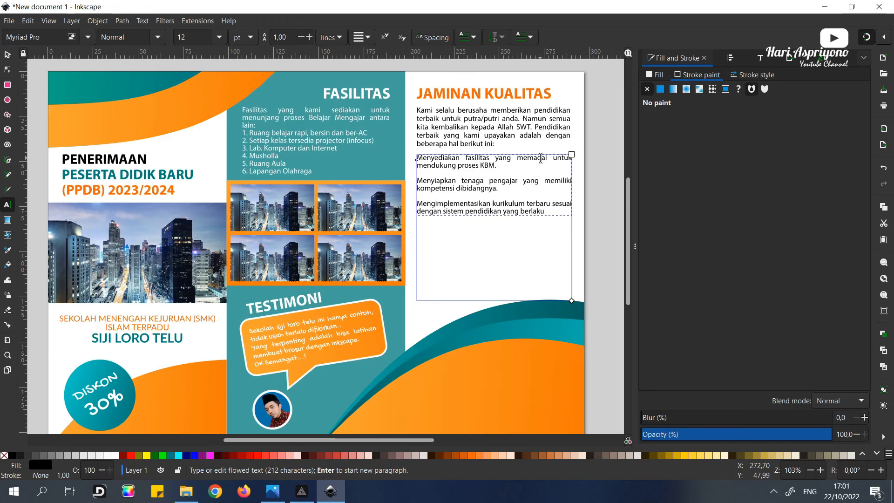
{"action": "type", "text": "."}
- Add a fourth point below a blank line: "Memberikan pendidikan karakter untuk menyiapkan generasi yang hebat dan berakhlak mulia."
{"action": "key", "text": "Return"}
{"action": "key", "text": "Return"}
{"action": "type", "text": "Memberikan pendidikan ka"}
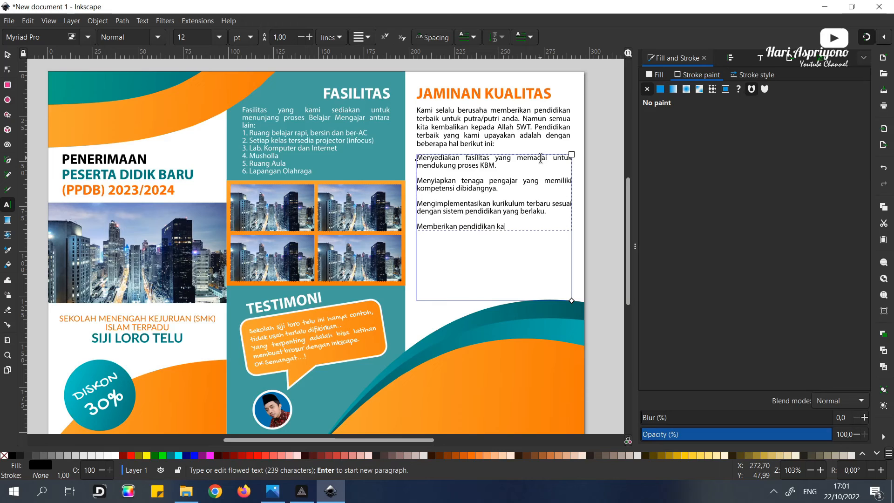
{"action": "type", "text": "rakter untuk menyiapkan"}
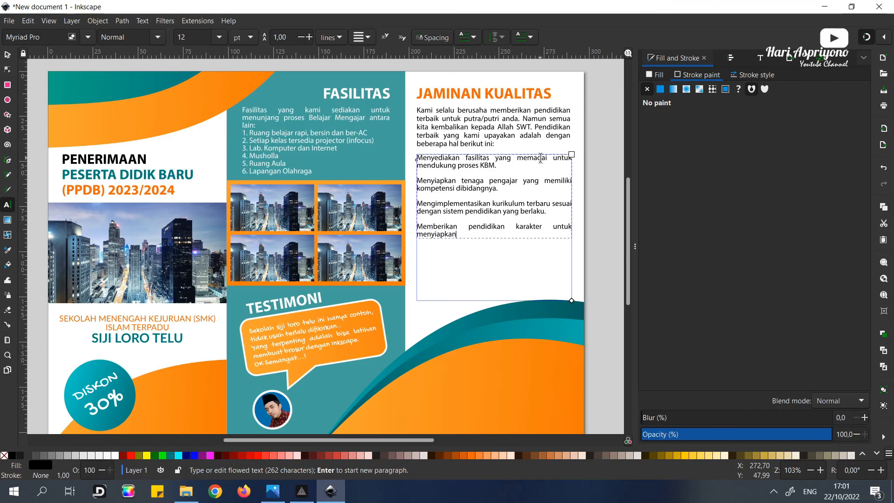
{"action": "type", "text": " generasi yang hebat dan bera"}
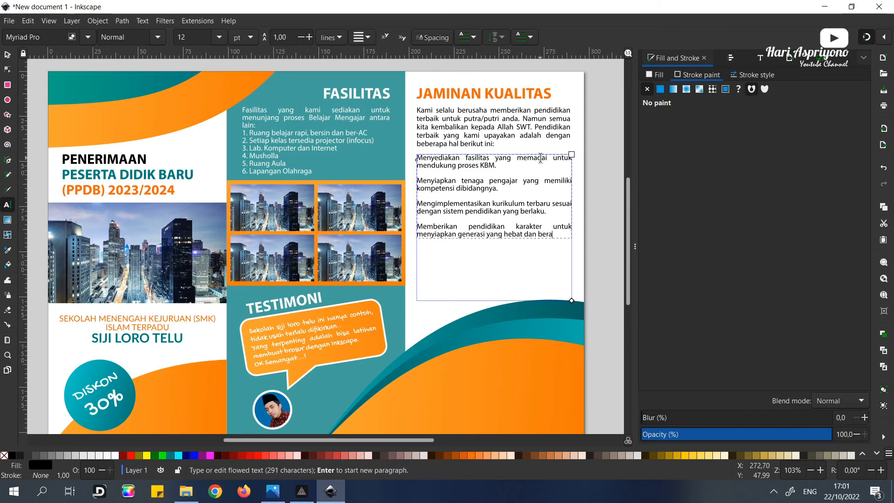
{"action": "type", "text": "khlak mulia."}
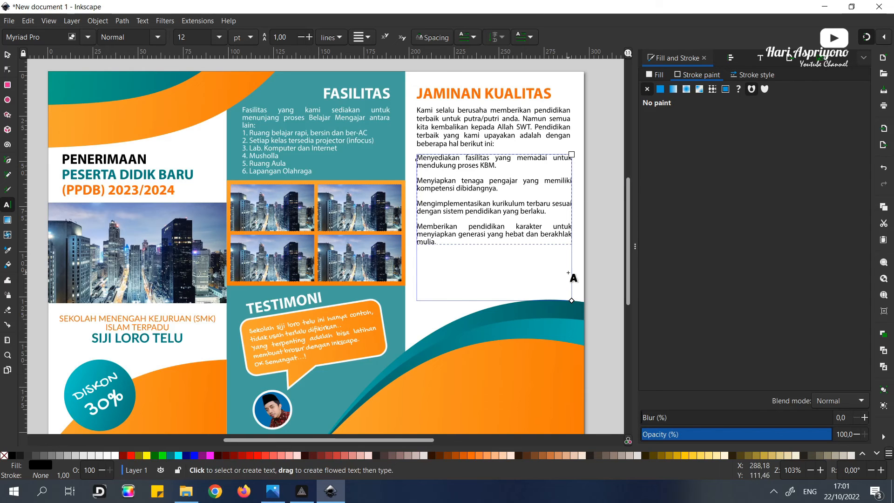
- Shorten and narrow the list's text frame and shift it towards the introduction's right edge, leaving room for bullets before the points
{"action": "left_click_drag", "start_coordinate": [571, 301], "coordinate": [571, 266]}
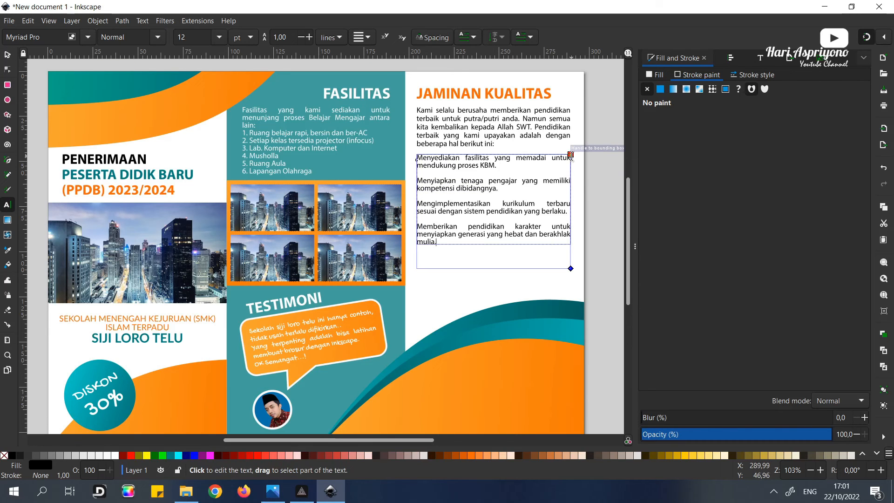
{"action": "left_click", "coordinate": [561, 268]}
{"action": "left_click_drag", "start_coordinate": [570, 268], "coordinate": [558, 266]}
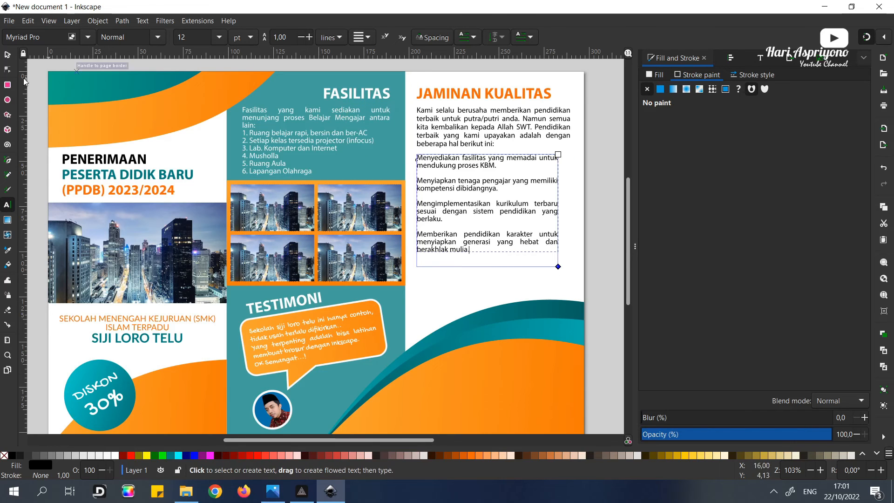
{"action": "left_click", "coordinate": [8, 56]}
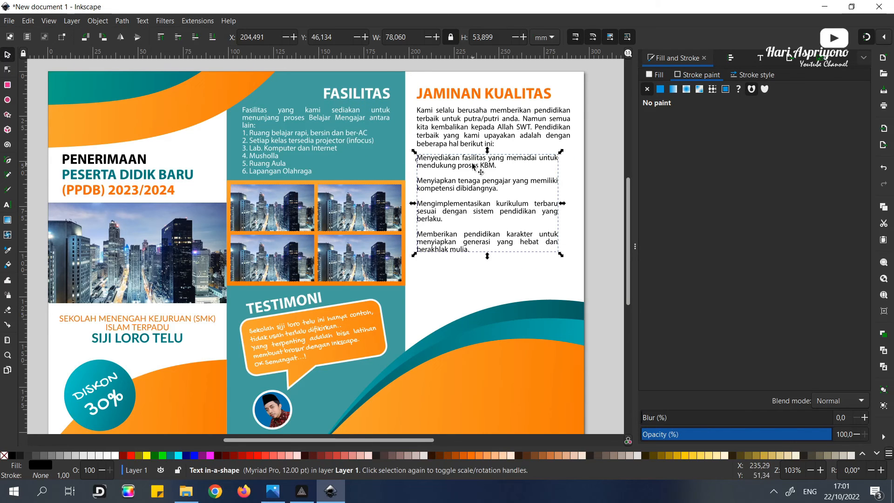
{"action": "left_click_drag", "start_coordinate": [480, 161], "coordinate": [578, 137]}
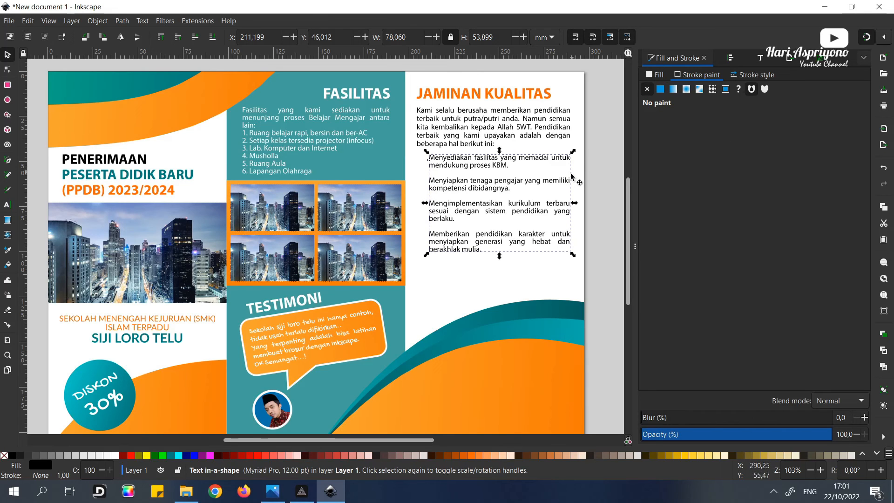
{"action": "key", "text": "Down"}
{"action": "key", "text": "Left"}
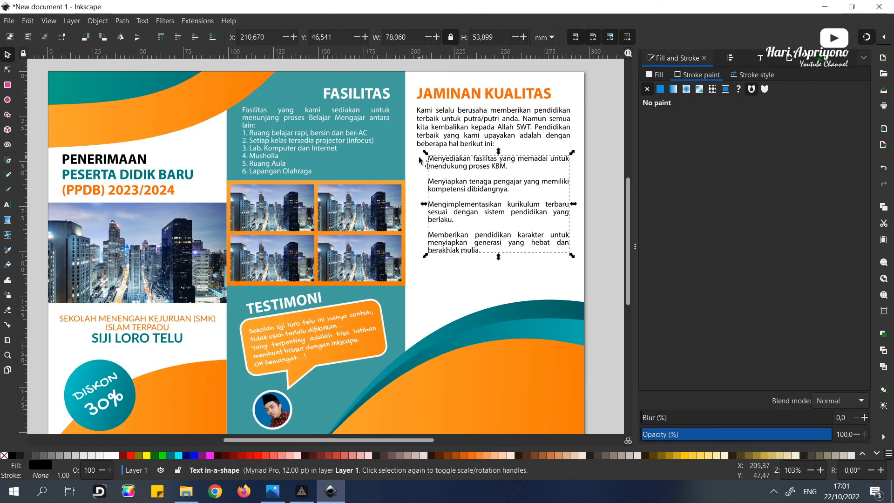
- Draw a teal circle about 3.4 mm in diameter and place it as a bullet before the first list point
{"action": "left_click", "coordinate": [7, 100]}
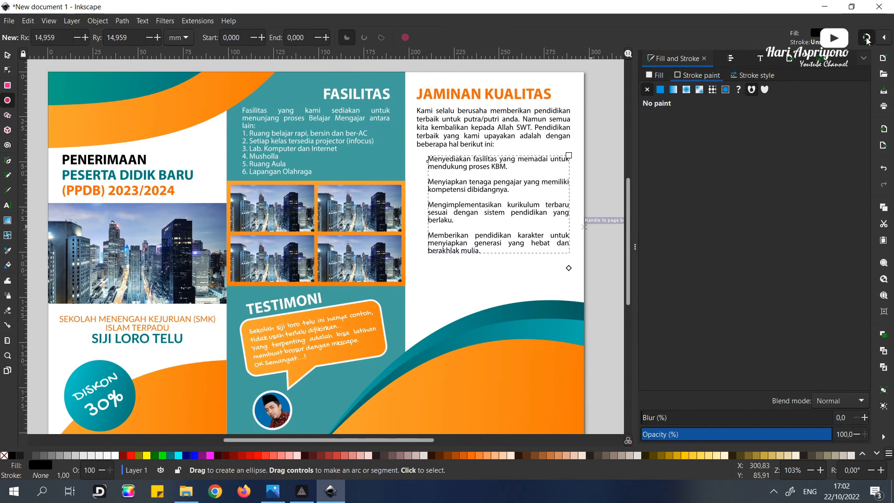
{"action": "left_click_drag", "start_coordinate": [426, 278], "coordinate": [431, 283]}
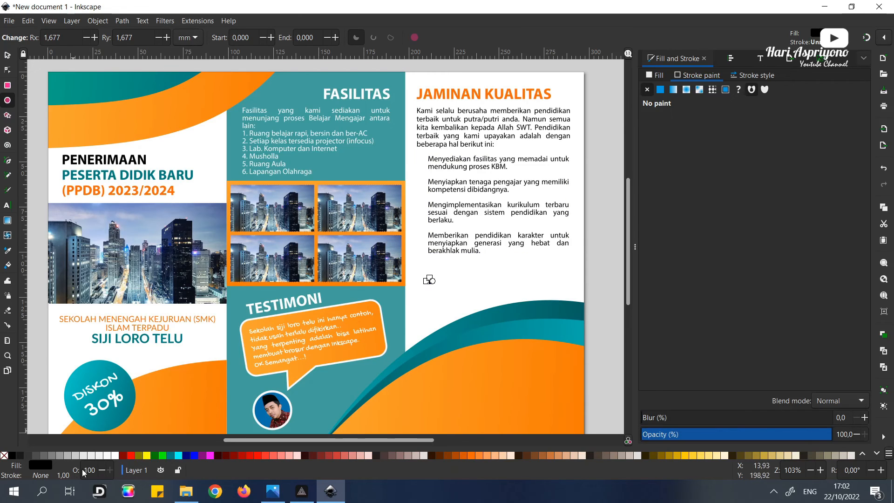
{"action": "left_click", "coordinate": [172, 457]}
{"action": "left_click", "coordinate": [8, 55]}
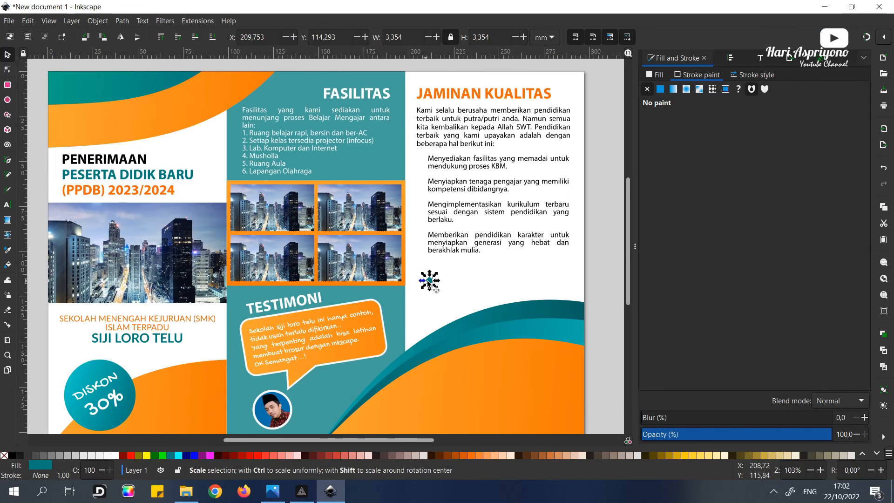
{"action": "left_click_drag", "start_coordinate": [428, 278], "coordinate": [419, 157]}
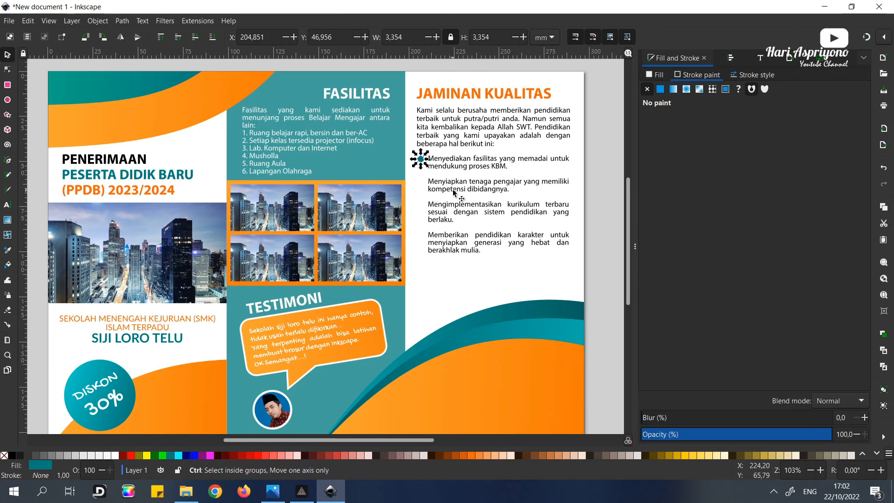
- Duplicate the teal bullet three times and place the copies before the second, third and fourth list points
{"action": "key", "text": "ctrl+d"}
{"action": "left_click_drag", "start_coordinate": [421, 162], "coordinate": [422, 185]}
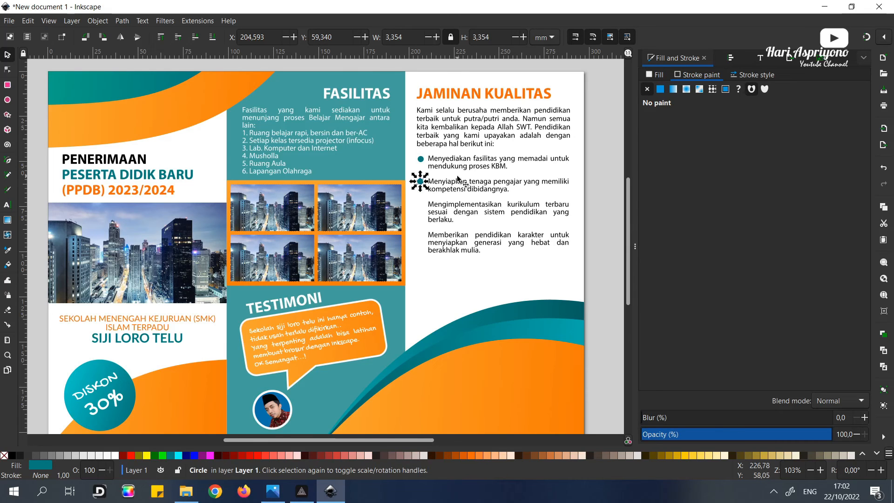
{"action": "key", "text": "Up"}
{"action": "key", "text": "ctrl+d"}
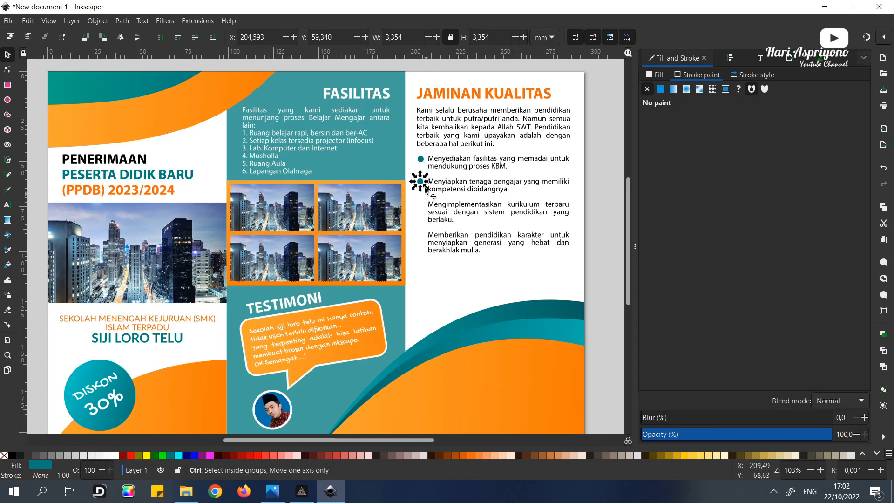
{"action": "left_click_drag", "start_coordinate": [420, 182], "coordinate": [423, 211]}
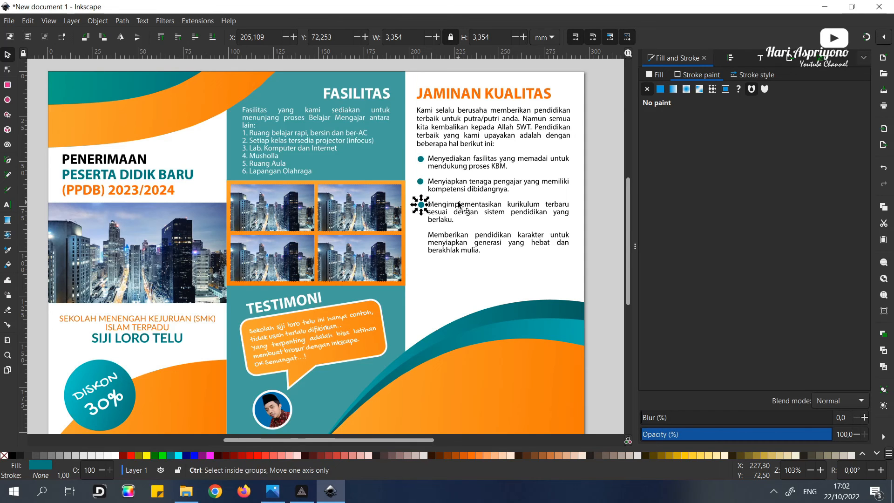
{"action": "key", "text": "ctrl+d"}
{"action": "left_click_drag", "start_coordinate": [421, 210], "coordinate": [420, 242]}
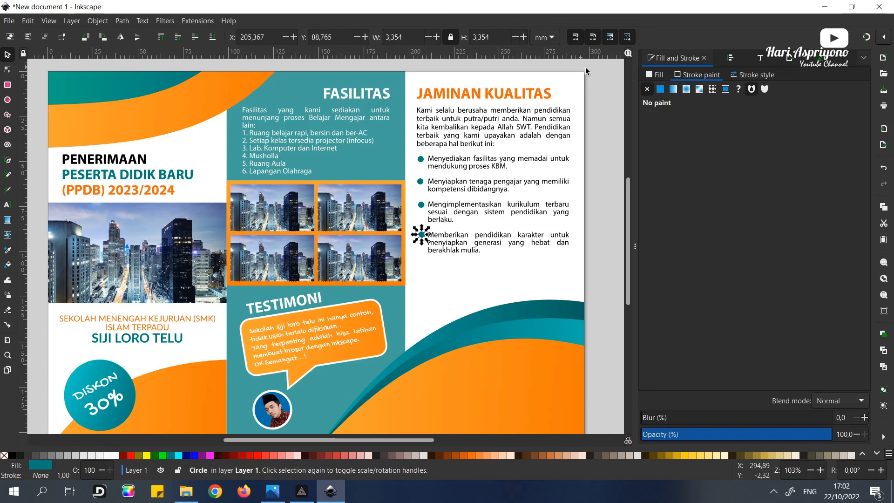
{"action": "key", "text": "Escape"}
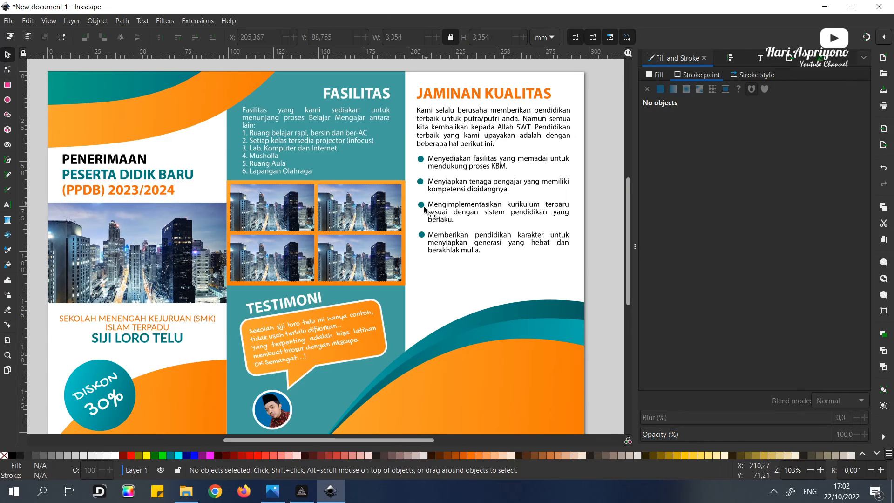
- Align the left edges of all four teal bullets relative to the selection area
{"action": "left_click", "coordinate": [421, 235]}
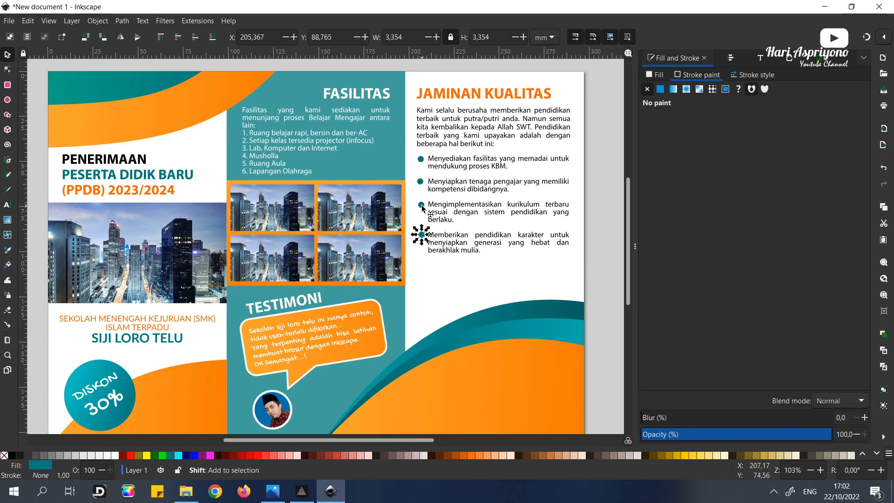
{"action": "left_click", "coordinate": [420, 183], "text": "shift"}
{"action": "left_click", "coordinate": [421, 205], "text": "shift"}
{"action": "left_click", "coordinate": [420, 159], "text": "shift"}
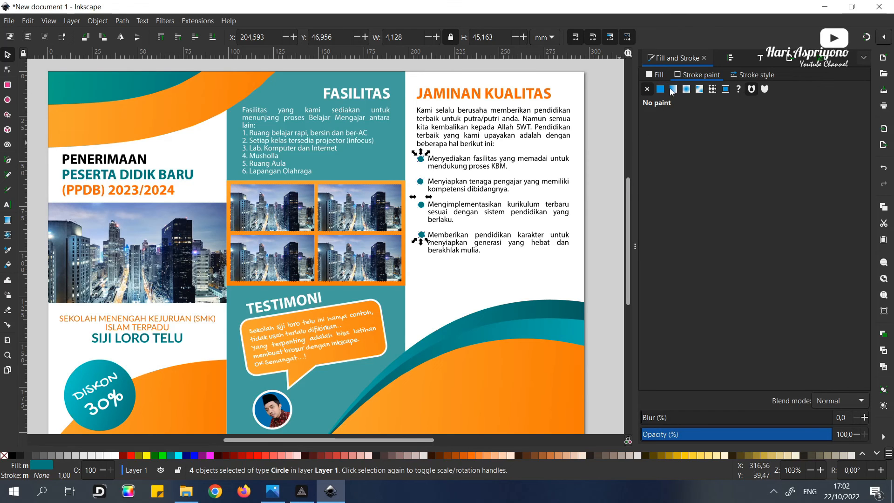
{"action": "left_click", "coordinate": [730, 57]}
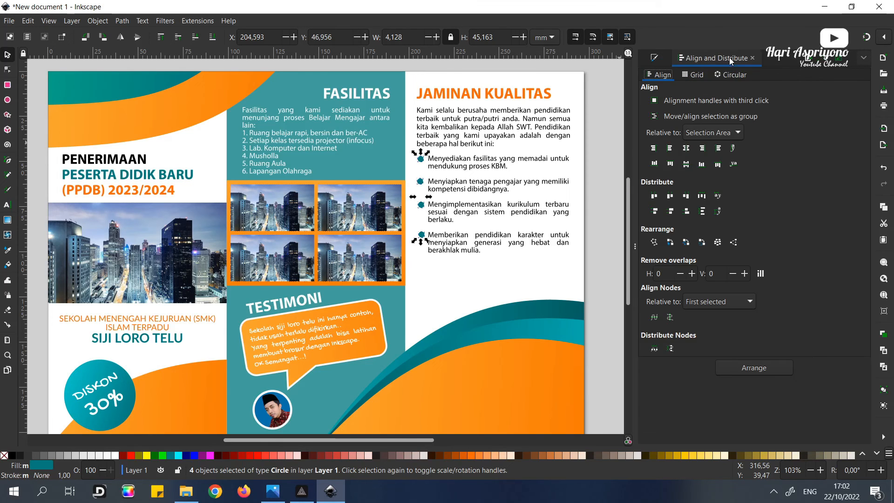
{"action": "left_click", "coordinate": [670, 149]}
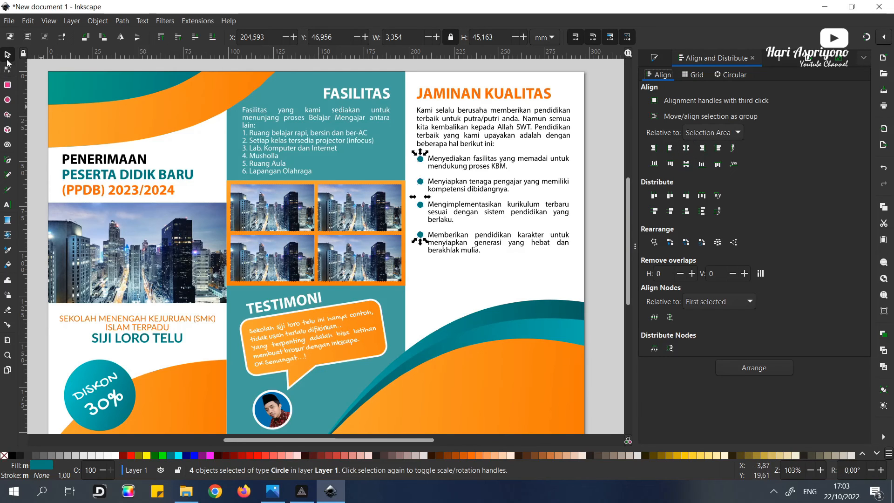
- Group the four bullets together with the list text
{"action": "left_click", "coordinate": [463, 162], "text": "shift"}
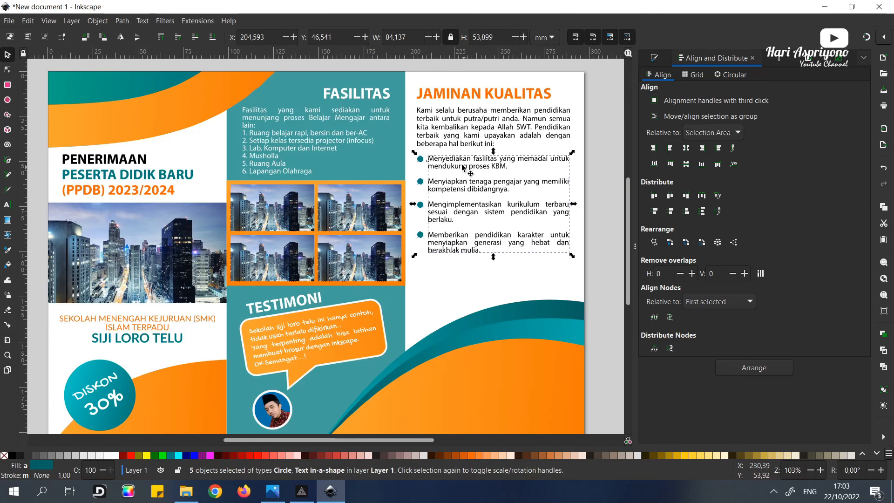
{"action": "right_click", "coordinate": [464, 166]}
{"action": "key", "text": "Escape"}
{"action": "key", "text": "ctrl+g"}
- Nudge the grouped list slightly left and about 3.2 mm down, to X 204.064 and Y 49.716 mm, below the introduction
{"action": "key", "text": "Left"}
{"action": "key", "text": "Up"}
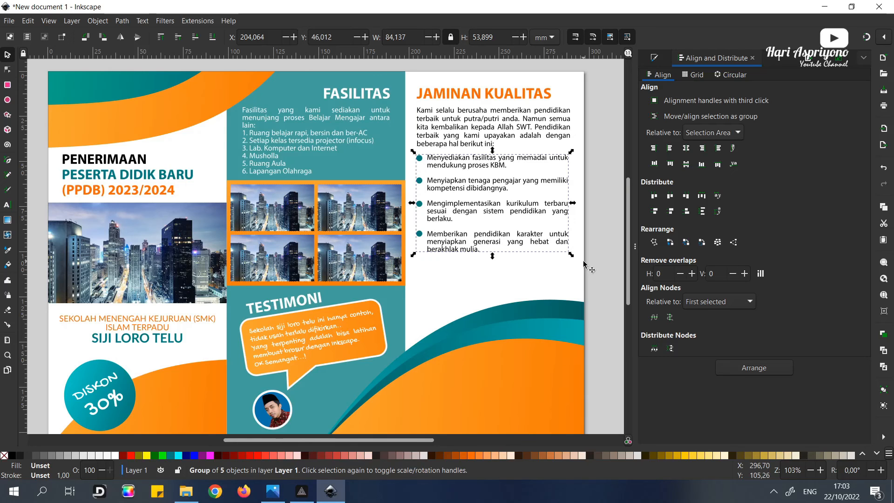
{"action": "key", "text": "Down"}
{"action": "key", "text": "Down"}
{"action": "key", "text": "Down"}
{"action": "key", "text": "Down"}
{"action": "key", "text": "Down"}
{"action": "key", "text": "Down"}
{"action": "key", "text": "Down"}
{"action": "key", "text": "Down"}
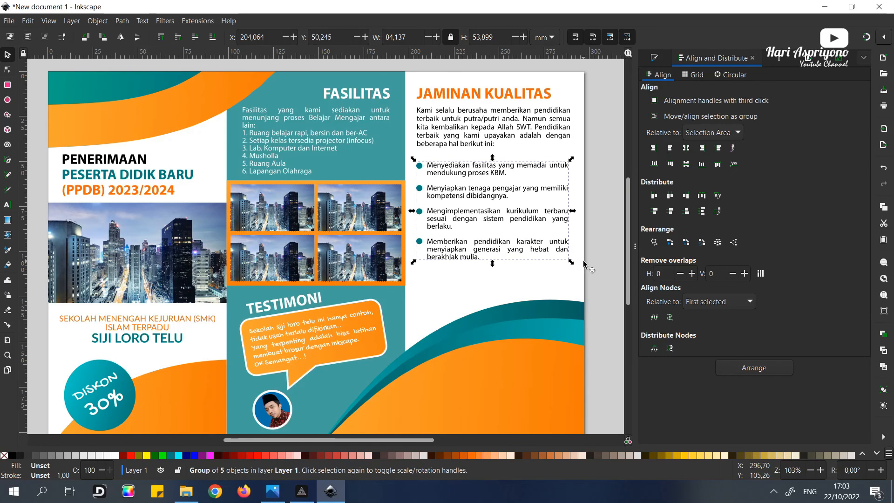
{"action": "key", "text": "Up"}
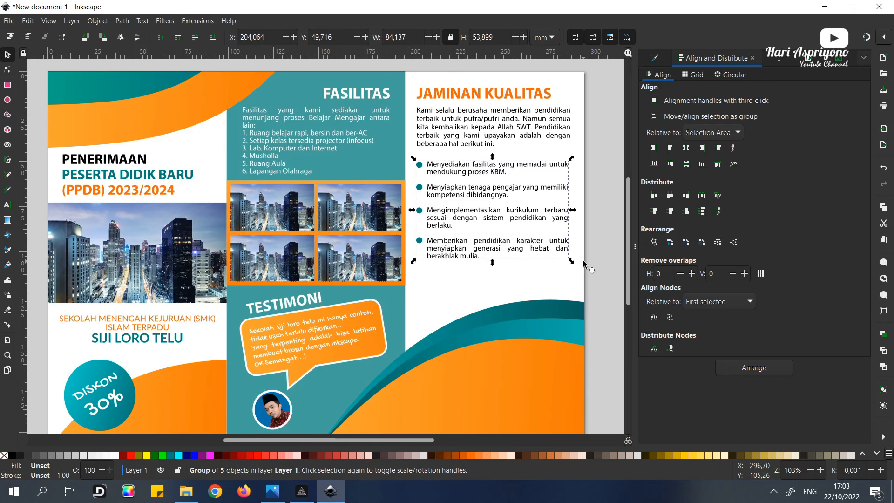
- Nudge the grouped bullet list about 1.6 mm further down below the introduction, to Y 51.304 mm
{"action": "key", "text": "Down"}
{"action": "key", "text": "Down"}
{"action": "key", "text": "Down"}
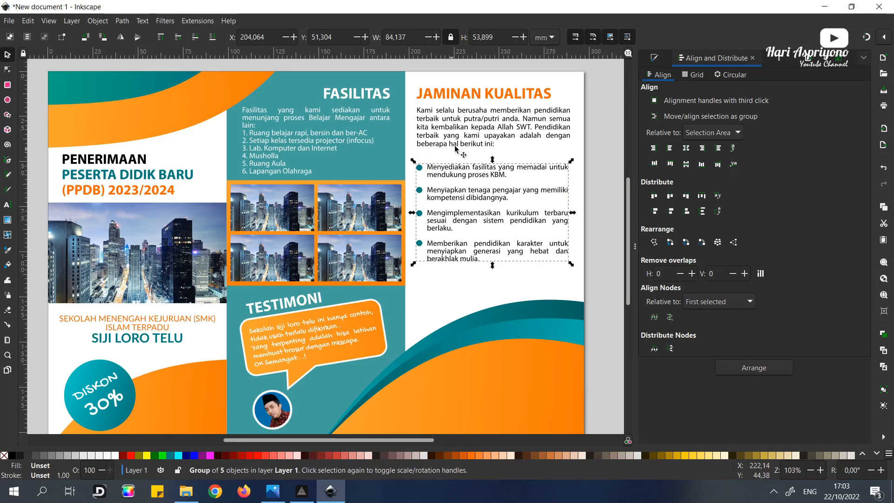
- Set the line spacing of the JAMINAN KUALITAS introduction to 1.25 and lengthen its text frame to fit all five lines
{"action": "left_click", "coordinate": [478, 120]}
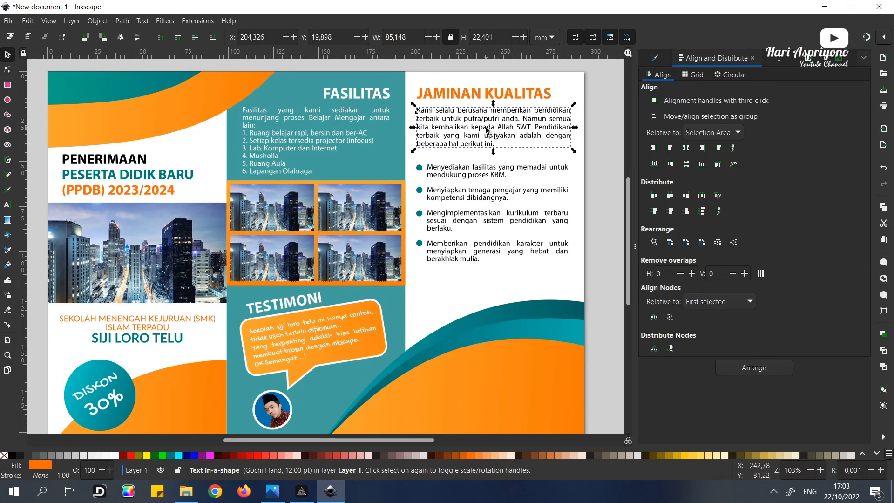
{"action": "left_click", "coordinate": [488, 131]}
{"action": "double_click", "coordinate": [491, 133]}
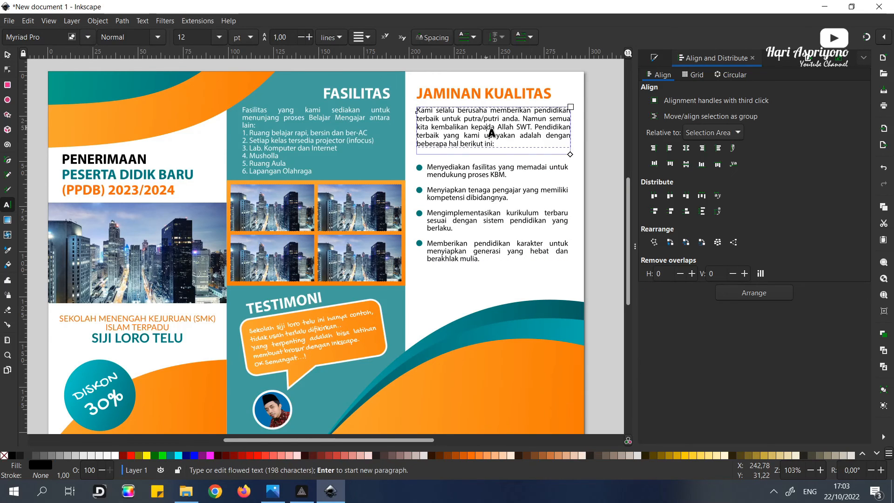
{"action": "key", "text": "ctrl+a"}
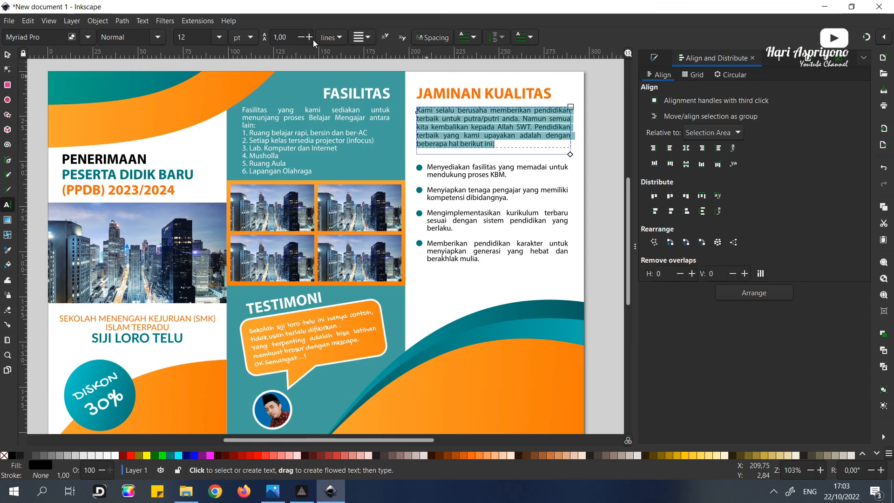
{"action": "double_click", "coordinate": [282, 37]}
{"action": "type", "text": "25"}
{"action": "key", "text": "Return"}
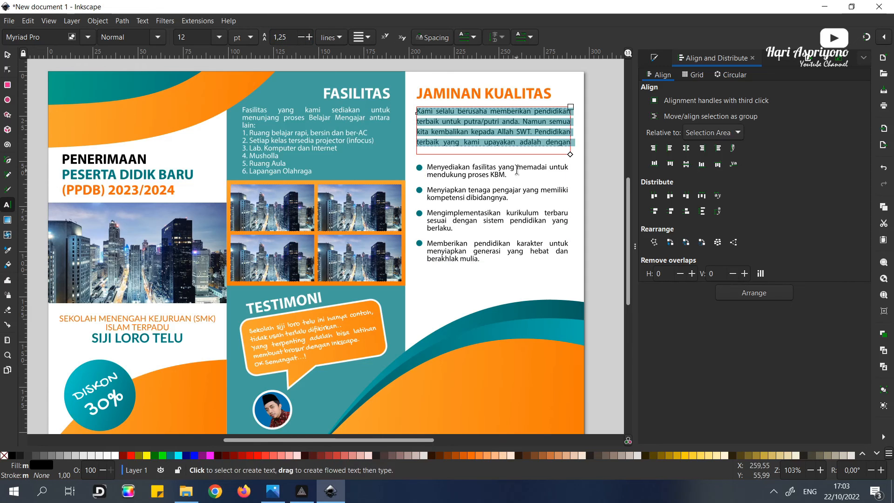
{"action": "mouse_move", "coordinate": [570, 154]}
{"action": "left_mouse_down"}
{"action": "mouse_move", "coordinate": [568, 173]}
{"action": "mouse_move", "coordinate": [569, 162]}
{"action": "left_mouse_up"}
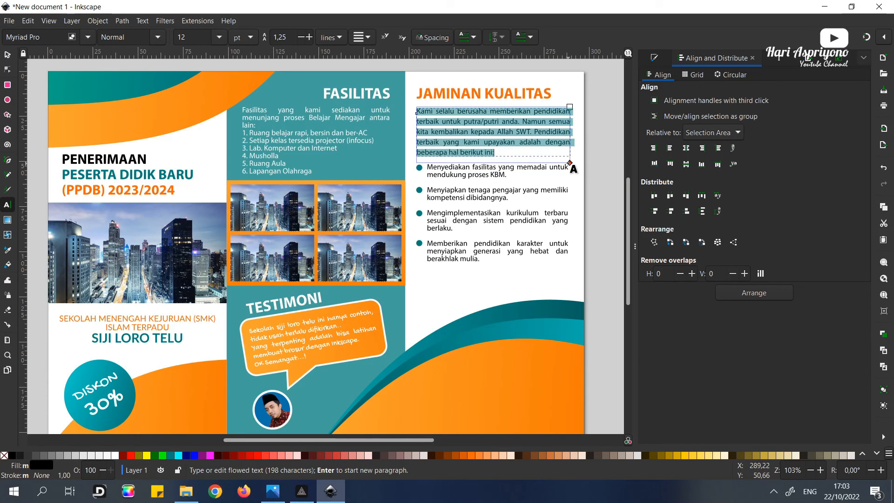
- Nudge the grouped bullet list down to Y 52.891 mm, away from the respaced introduction paragraph
{"action": "left_click", "coordinate": [8, 55]}
{"action": "left_click", "coordinate": [494, 177]}
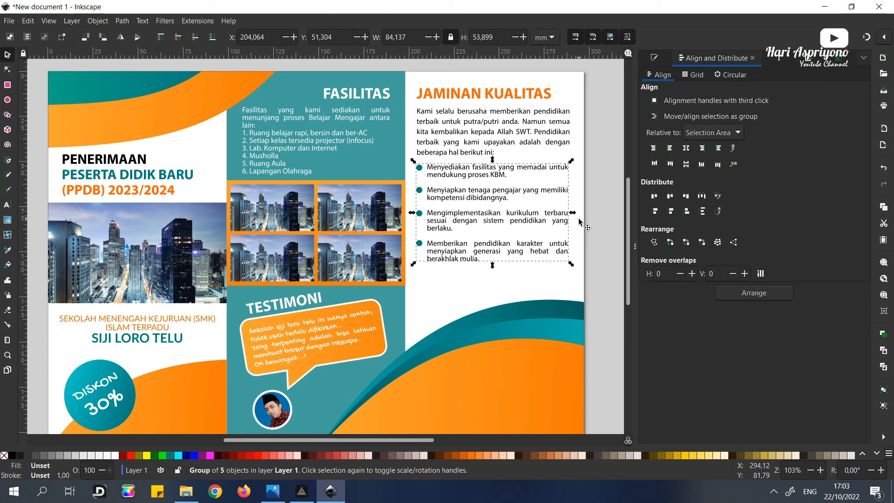
{"action": "key", "text": "Down"}
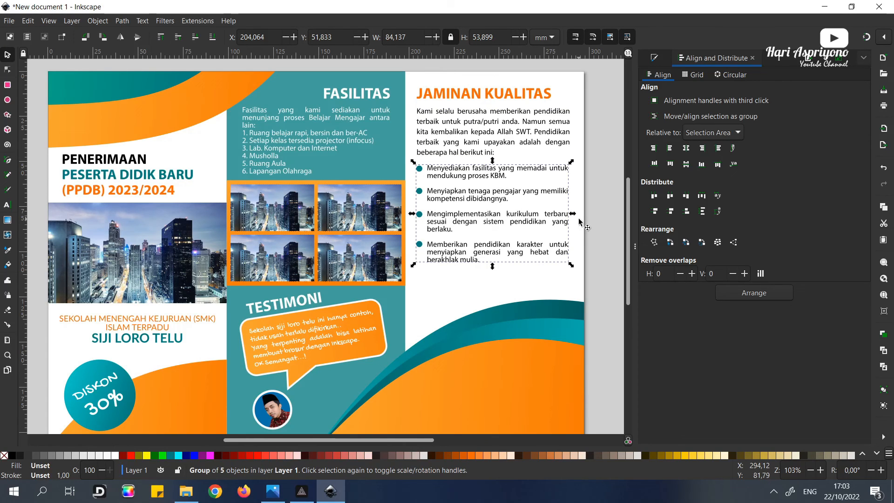
{"action": "key", "text": "Down"}
{"action": "key", "text": "Down"}
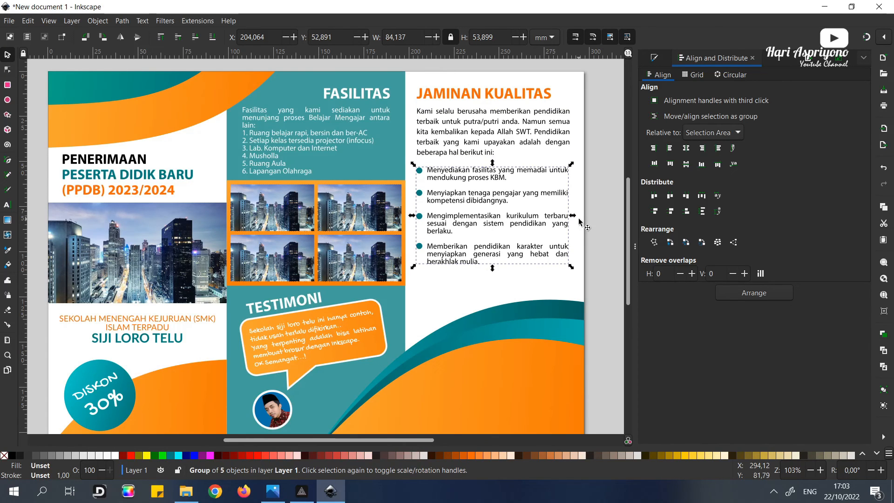
{"action": "left_click", "coordinate": [442, 117]}
{"action": "left_click", "coordinate": [471, 185], "text": "shift"}
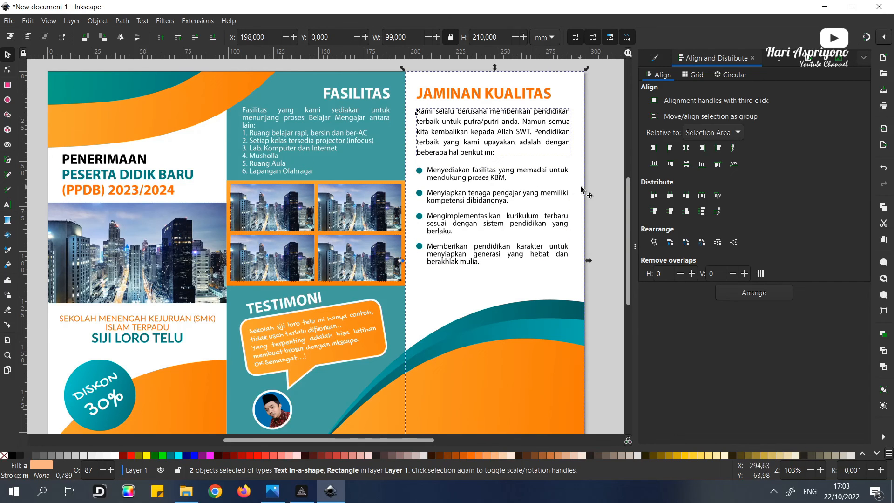
{"action": "key", "text": "Escape"}
{"action": "left_click", "coordinate": [453, 179]}
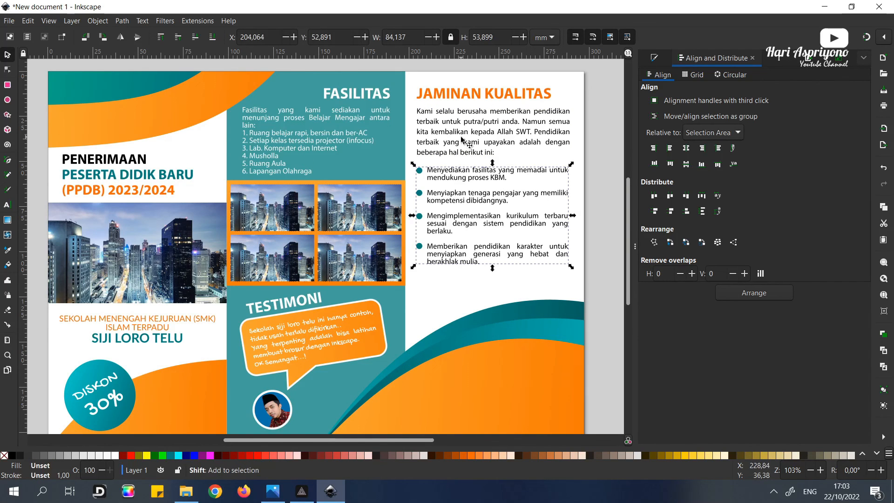
{"action": "left_click", "coordinate": [461, 139], "text": "shift"}
{"action": "left_click", "coordinate": [472, 118]}
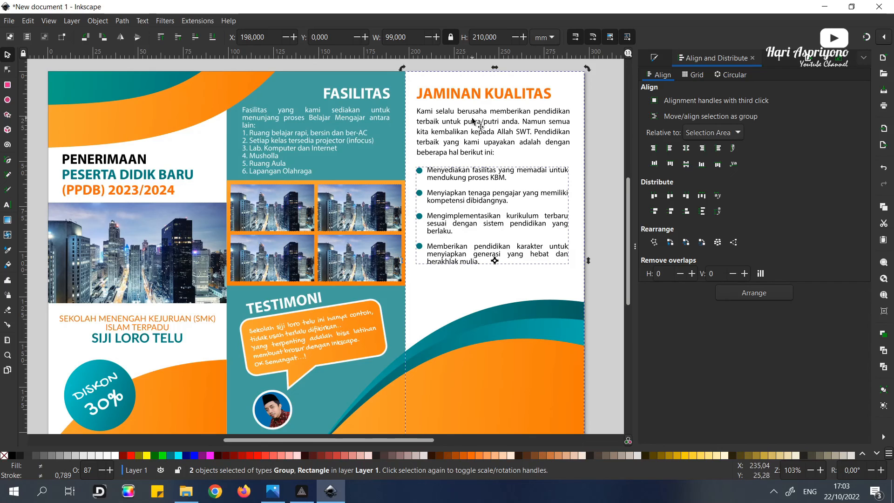
- Select the introduction and the bullet list together and nudge both about 2.1 mm down, to Y 22.544 mm
{"action": "left_click", "coordinate": [473, 116]}
{"action": "left_click", "coordinate": [466, 173], "text": "shift"}
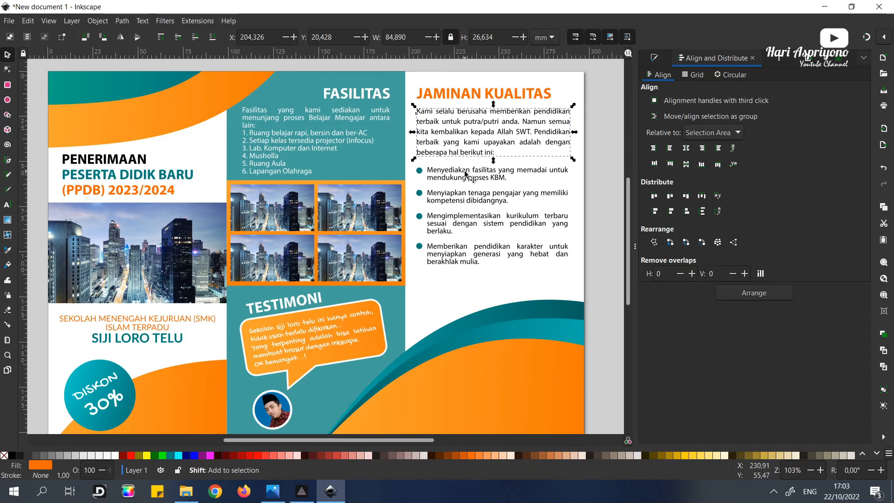
{"action": "key", "text": "Down"}
{"action": "key", "text": "Down"}
{"action": "key", "text": "Down"}
{"action": "key", "text": "Down"}
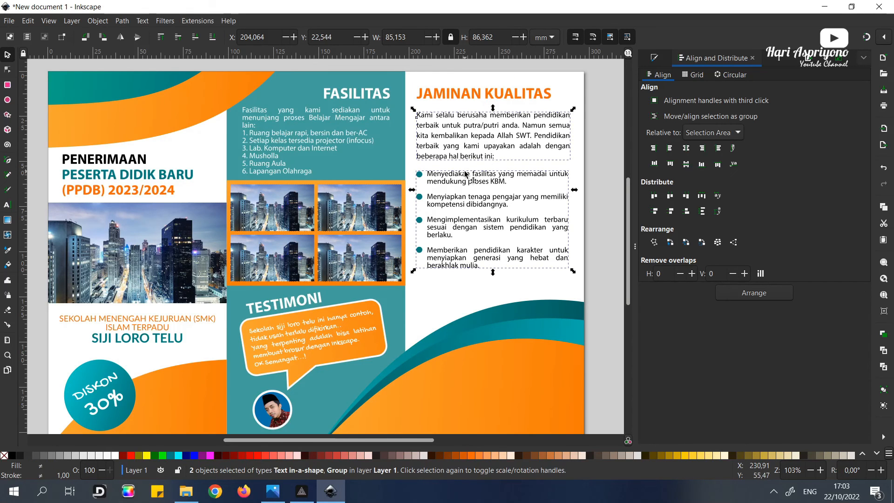
{"action": "left_click", "coordinate": [604, 163]}
- Create a flowed text frame on the orange curve at the foot of the third column, with line spacing 1.25
{"action": "scroll", "coordinate": [589, 221], "scroll_direction": "down", "scroll_amount": 2}
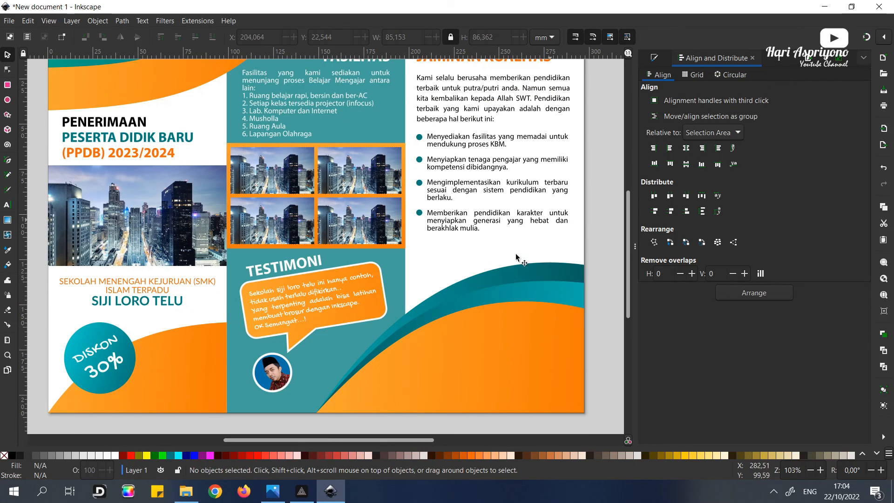
{"action": "left_click", "coordinate": [7, 205]}
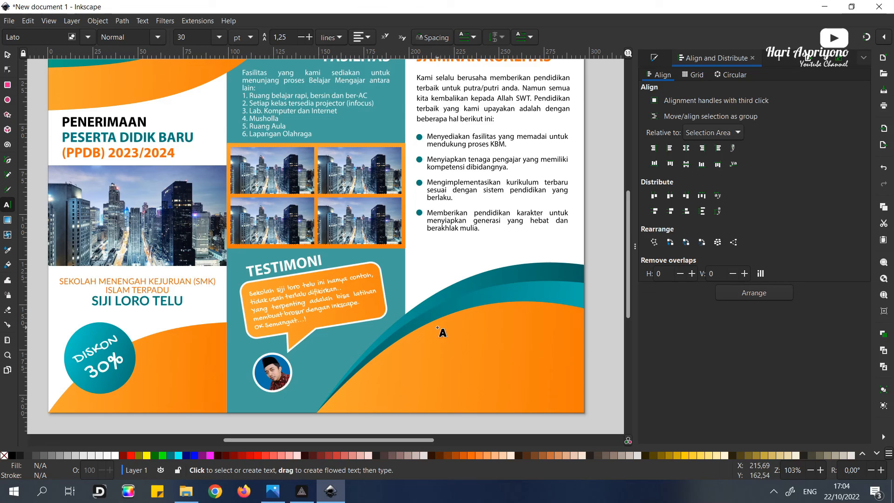
{"action": "left_click_drag", "start_coordinate": [428, 332], "coordinate": [576, 383]}
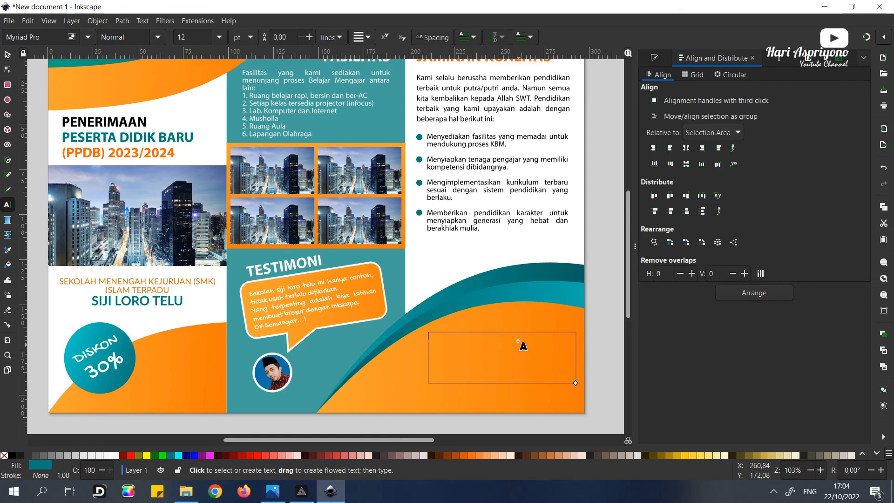
{"action": "left_click", "coordinate": [281, 37]}
{"action": "type", "text": "1,"}
{"action": "type", "text": "25"}
{"action": "key", "text": "Return"}
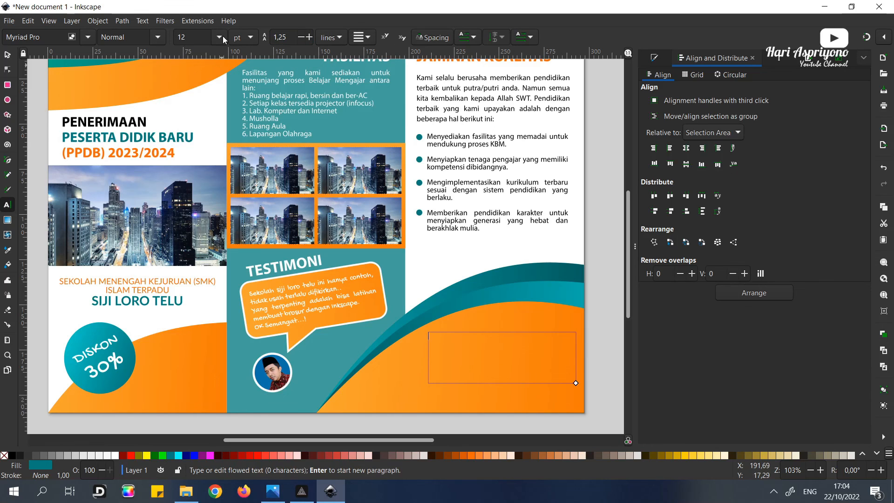
- Enter the heading "Alamat Kami:" in the new frame, followed on the next line by the school's full postal address with postcode
{"action": "type", "text": "Alamat Kami:"}
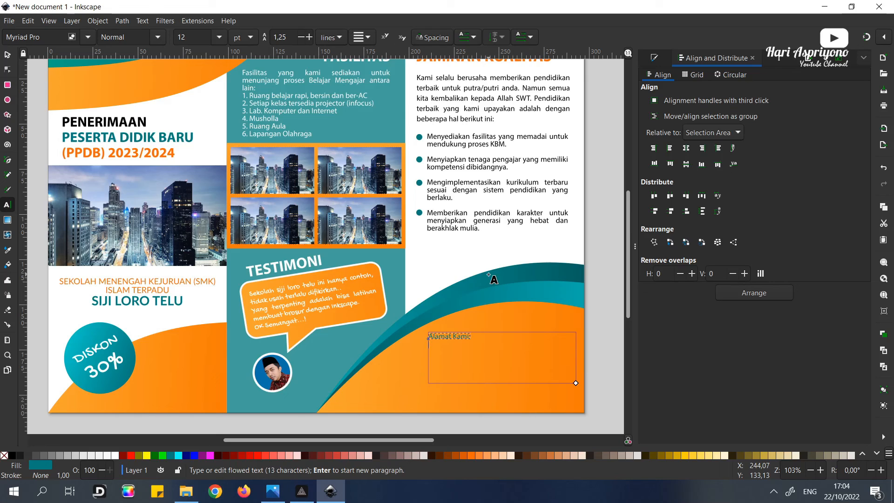
{"action": "type", "text": "Jl. Pulau Beringain Dusun"}
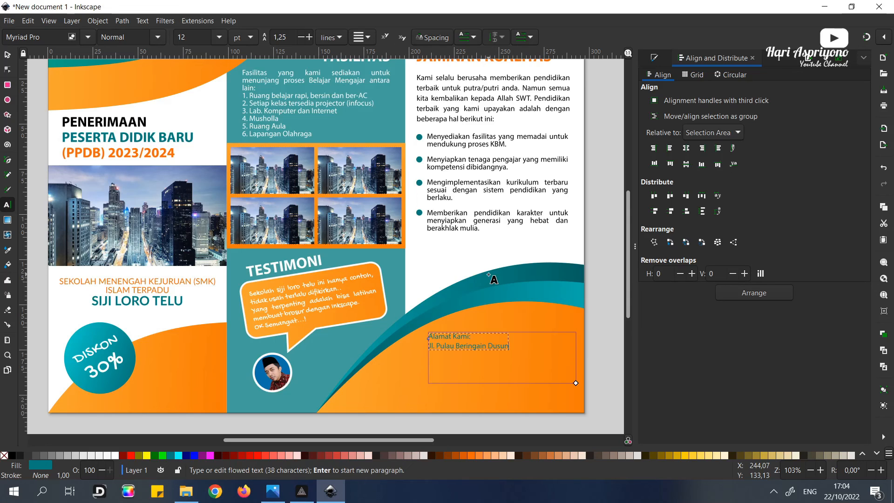
{"action": "type", "text": " II"}
{"action": "type", "text": "Desa Harapam"}
{"action": "type", "text": " Kec. Pondok"}
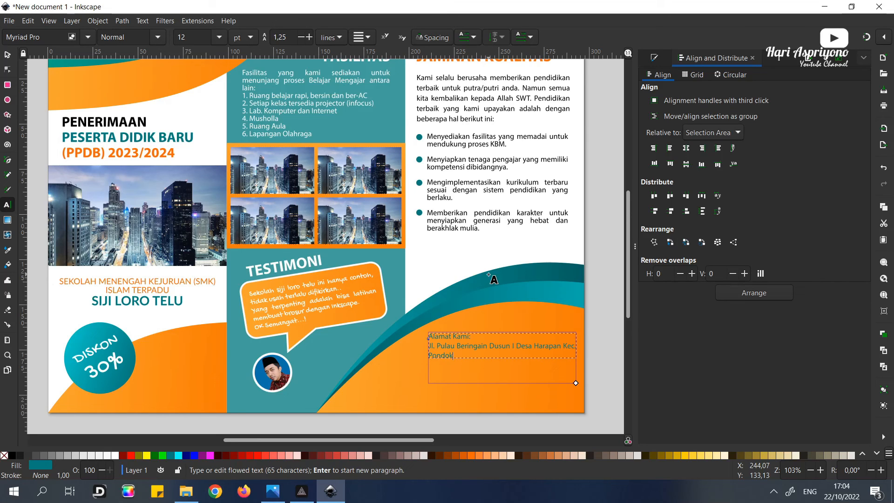
{"action": "type", "text": " Kelapa Kab. Bengkulu Tengah"}
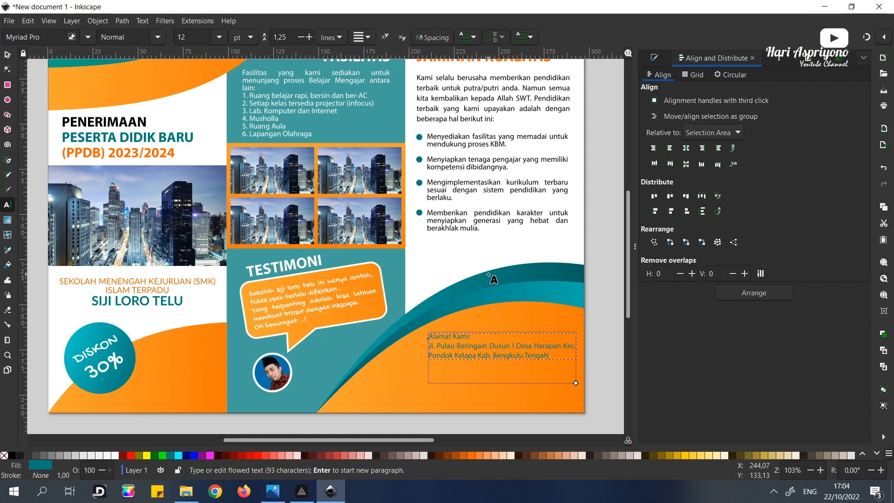
{"action": "type", "text": " 38371"}
- Colour all the address text white and set its font size to 13 pt
{"action": "key", "text": "ctrl+a"}
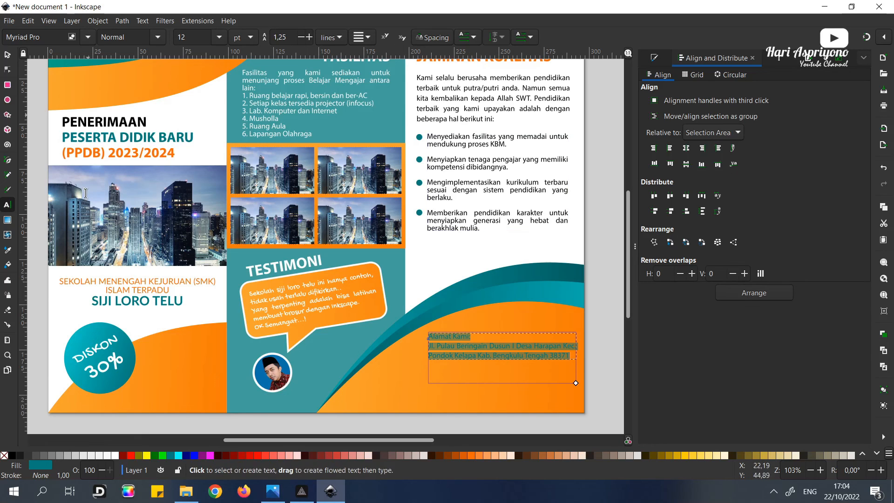
{"action": "left_click", "coordinate": [118, 456]}
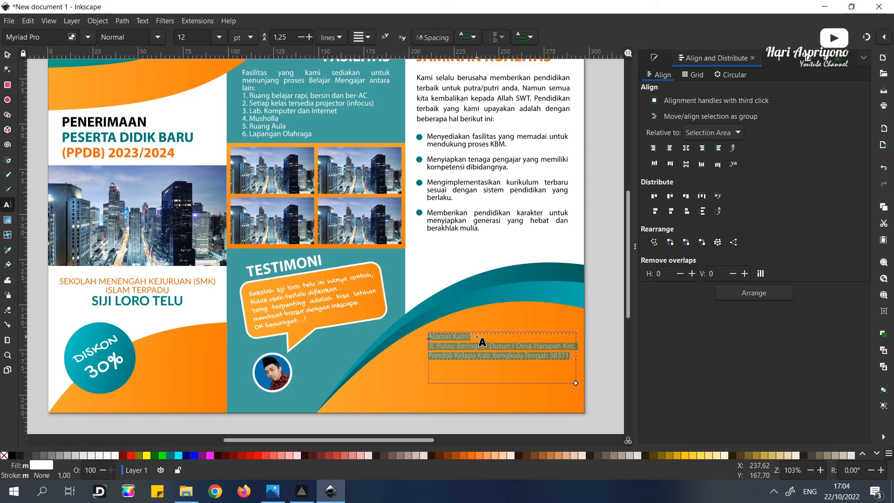
{"action": "left_click", "coordinate": [219, 37]}
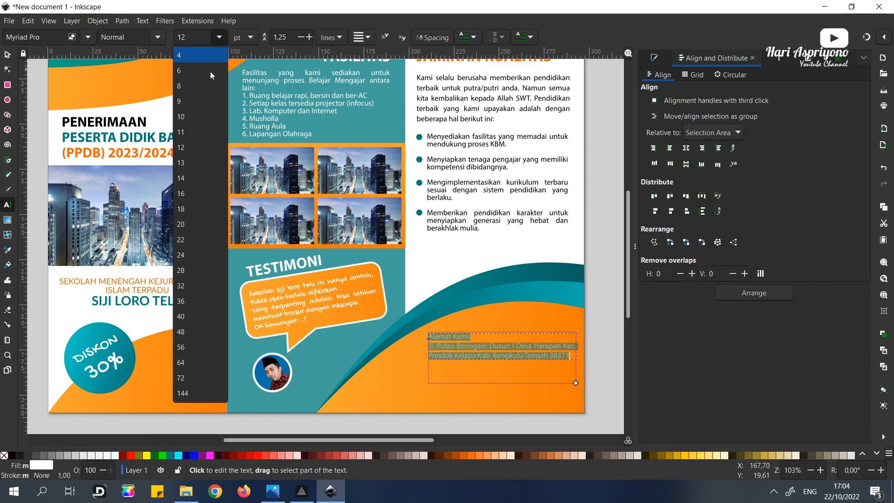
{"action": "left_click", "coordinate": [187, 161]}
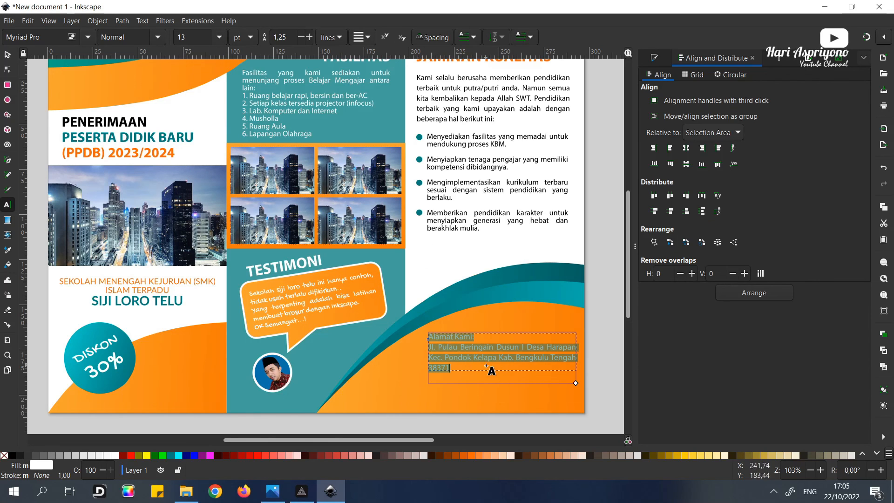
- Set the "Alamat Kami:" heading to 18 pt Bold
{"action": "left_click_drag", "start_coordinate": [475, 339], "coordinate": [426, 339]}
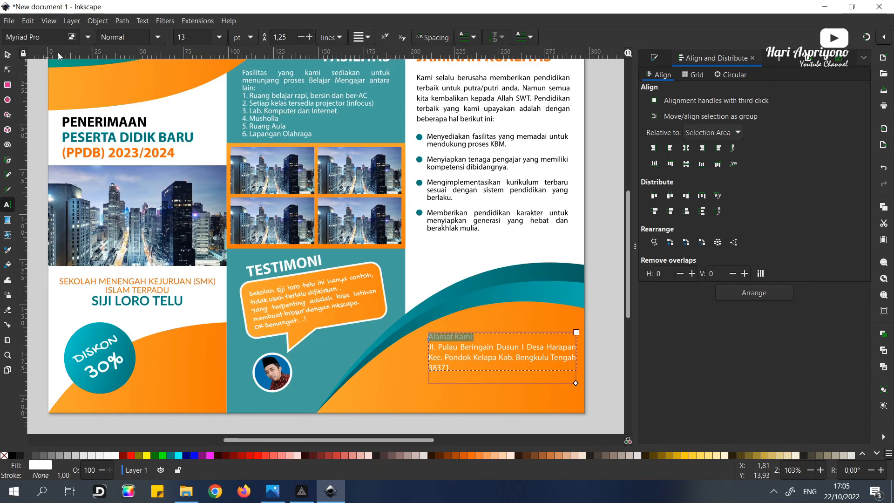
{"action": "left_click", "coordinate": [219, 37]}
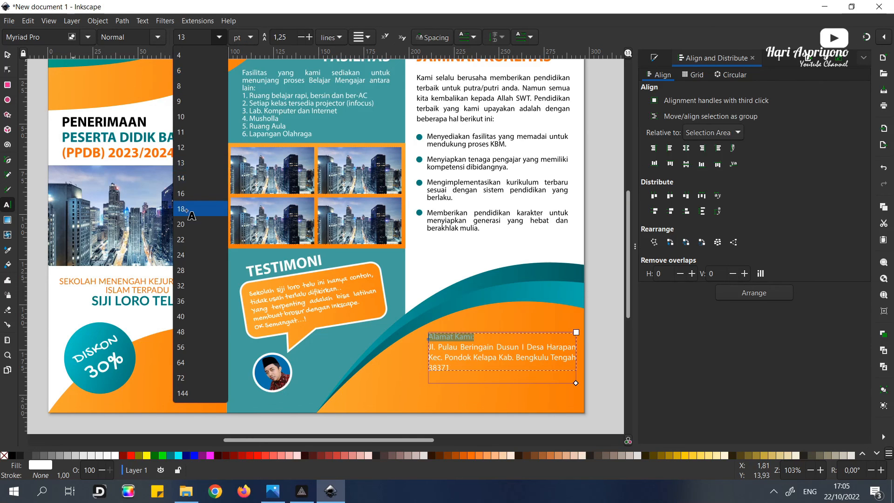
{"action": "left_click", "coordinate": [190, 209]}
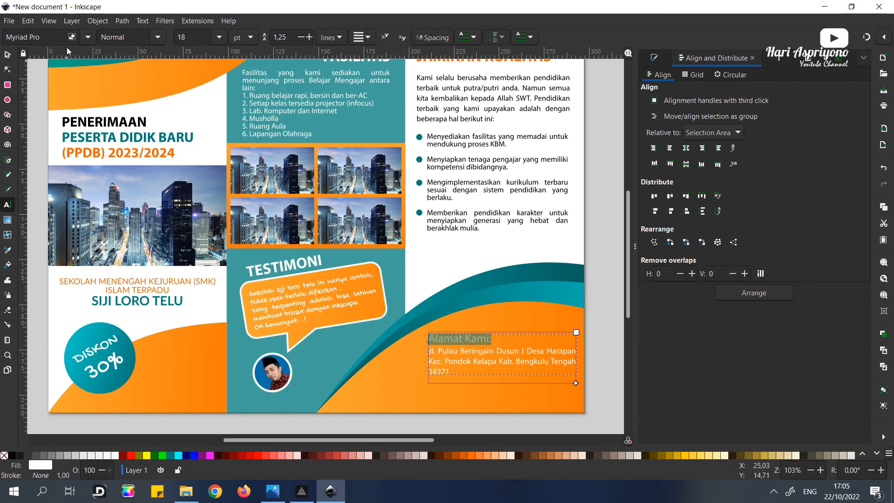
{"action": "left_click", "coordinate": [158, 40]}
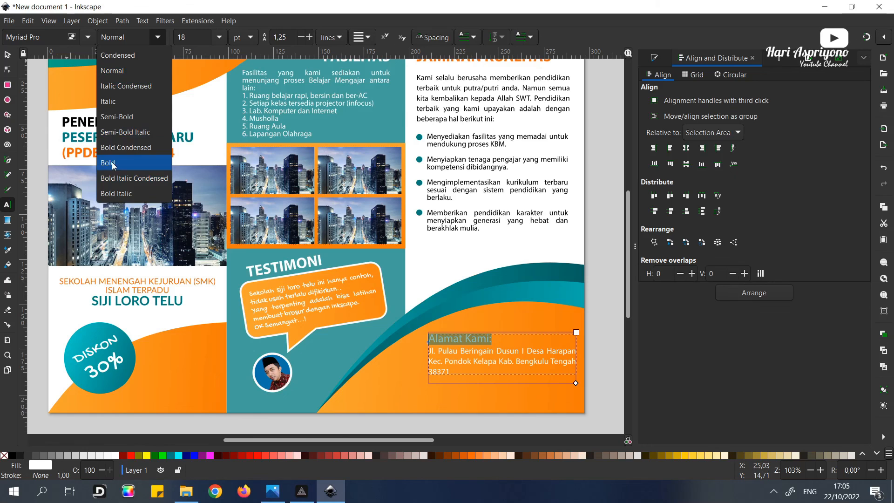
{"action": "left_click", "coordinate": [112, 162]}
- Right-align the heading and all the address lines in the frame
{"action": "left_click", "coordinate": [496, 360]}
{"action": "key", "text": "ctrl+a"}
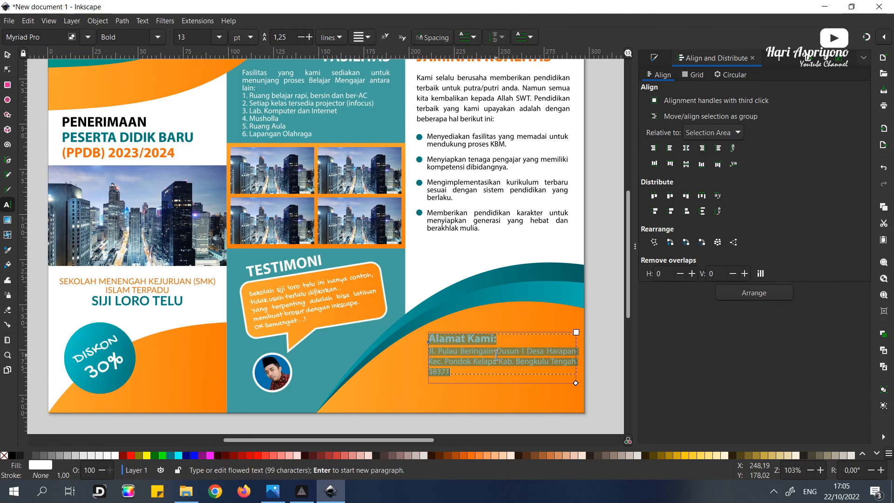
{"action": "left_click", "coordinate": [370, 42]}
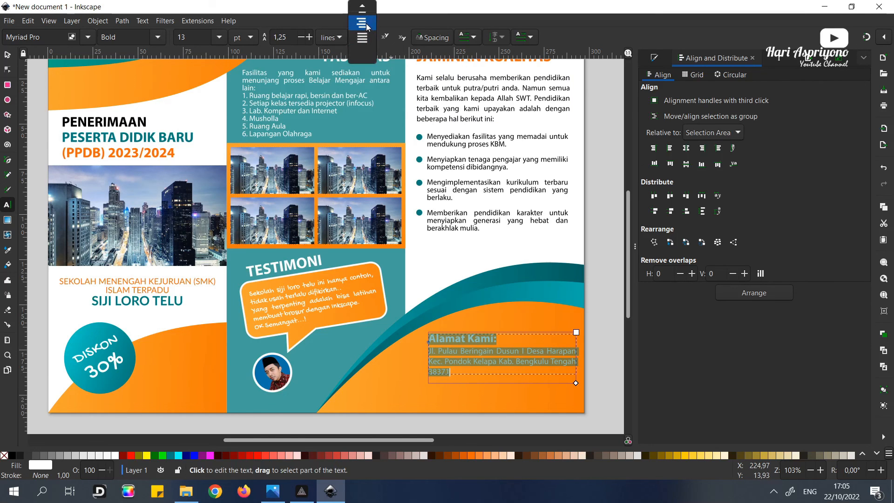
{"action": "left_click", "coordinate": [367, 27]}
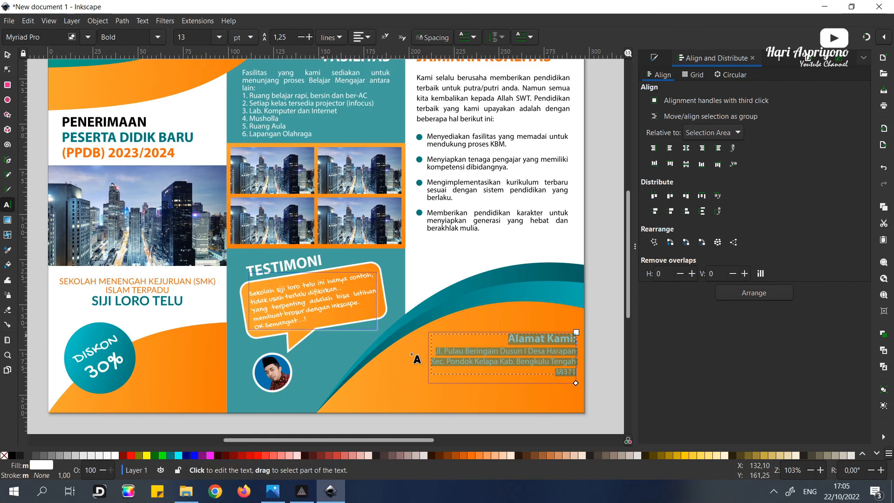
- Widen the address frame so the address fits on two lines, then move the block about 17 mm left onto the orange area
{"action": "left_click_drag", "start_coordinate": [575, 383], "coordinate": [599, 386]}
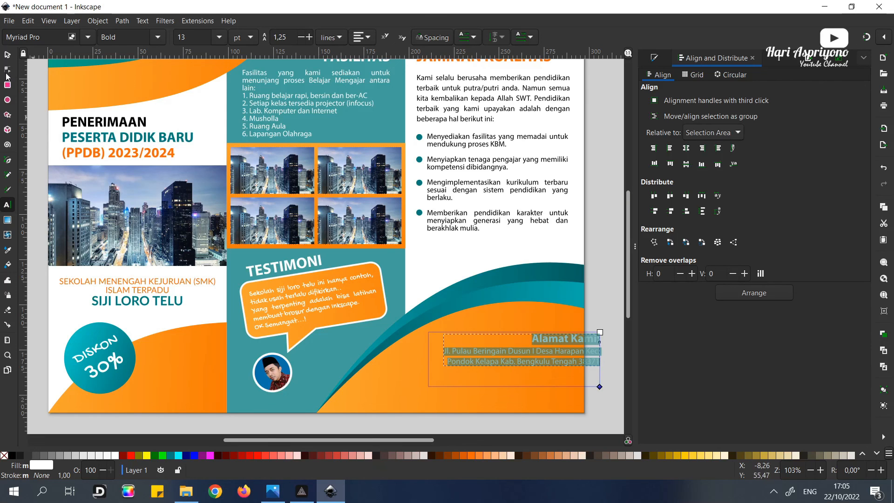
{"action": "left_click", "coordinate": [7, 55]}
{"action": "left_click_drag", "start_coordinate": [539, 344], "coordinate": [511, 345]}
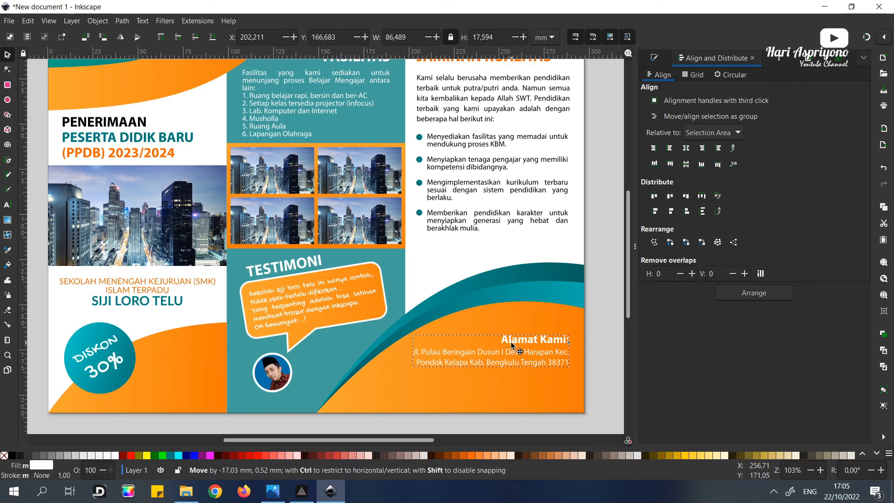
{"action": "left_click_drag", "start_coordinate": [511, 345], "coordinate": [512, 345]}
{"action": "left_click", "coordinate": [590, 370]}
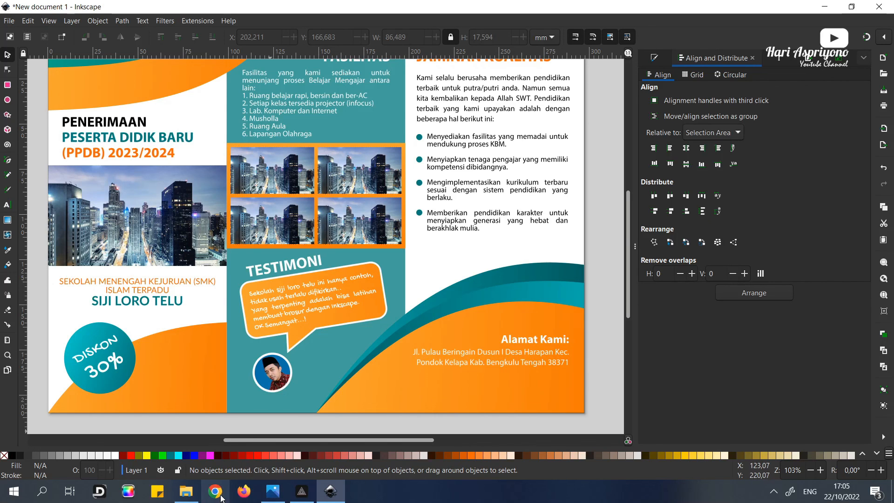
{"action": "left_click", "coordinate": [9, 21]}
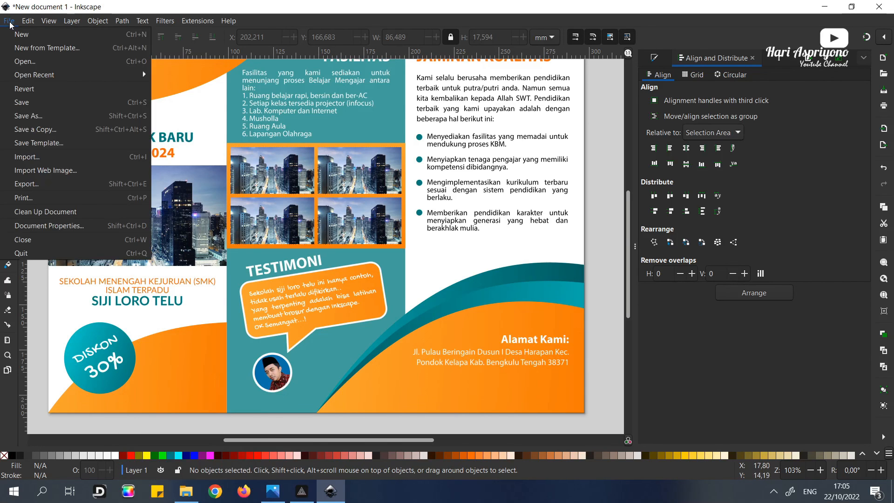
{"action": "left_click", "coordinate": [259, 197]}
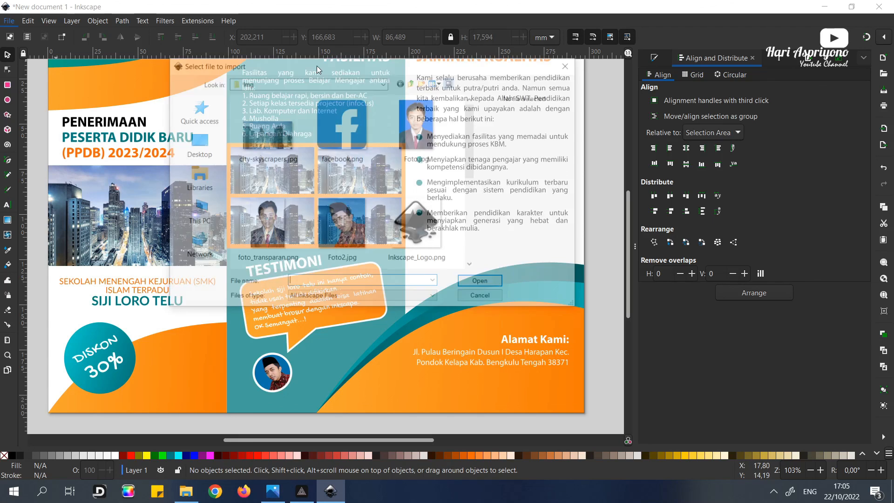
{"action": "left_click", "coordinate": [317, 125]}
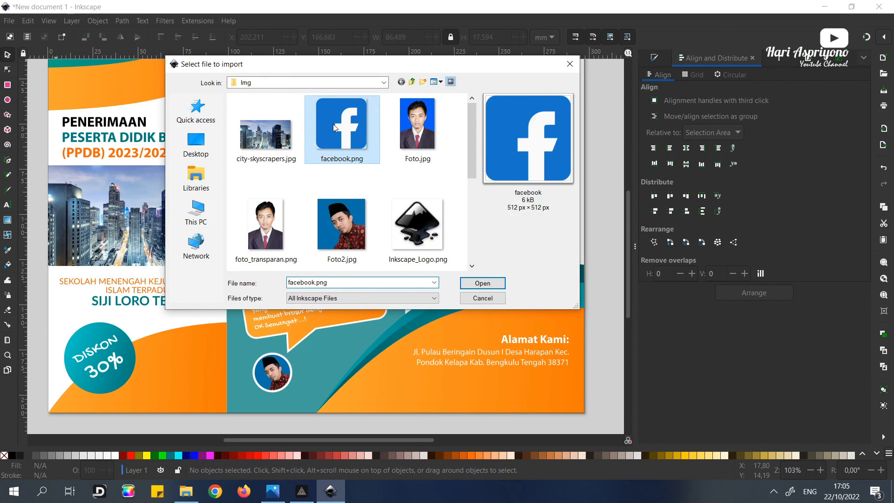
{"action": "left_click_drag", "start_coordinate": [470, 138], "coordinate": [471, 160]}
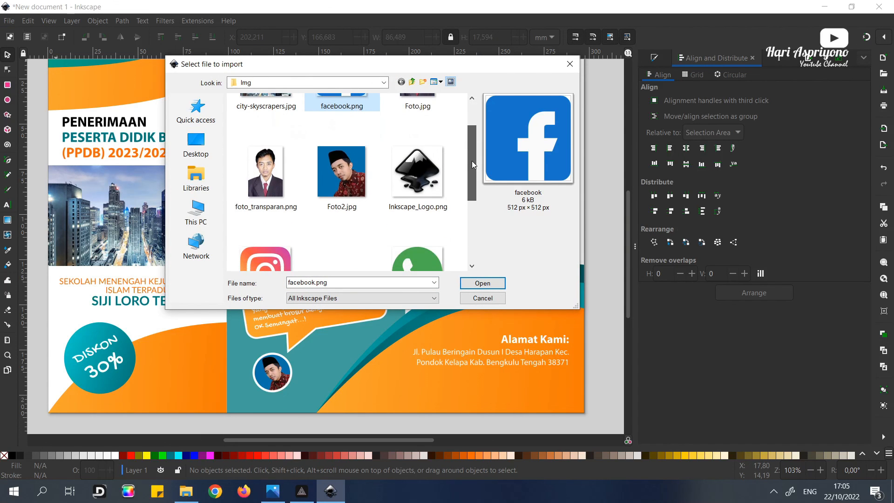
{"action": "left_click", "coordinate": [266, 260]}
{"action": "left_click", "coordinate": [402, 254]}
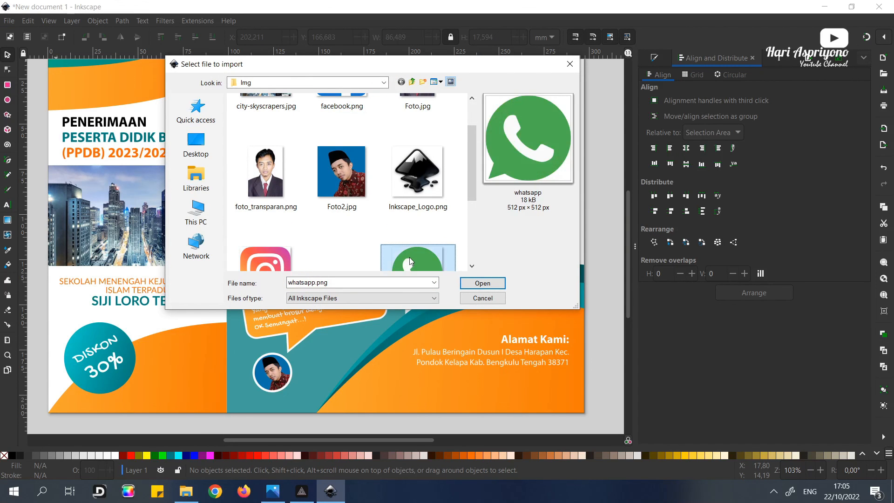
{"action": "left_click", "coordinate": [274, 266]}
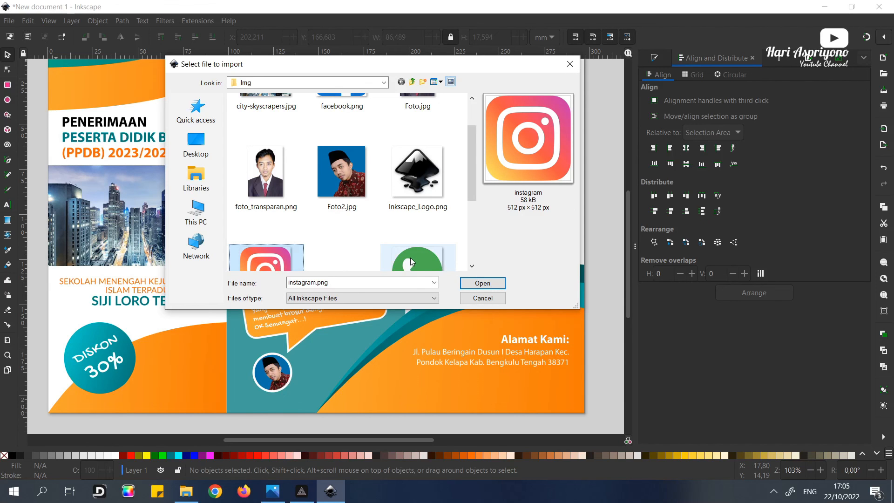
{"action": "left_click", "coordinate": [500, 300]}
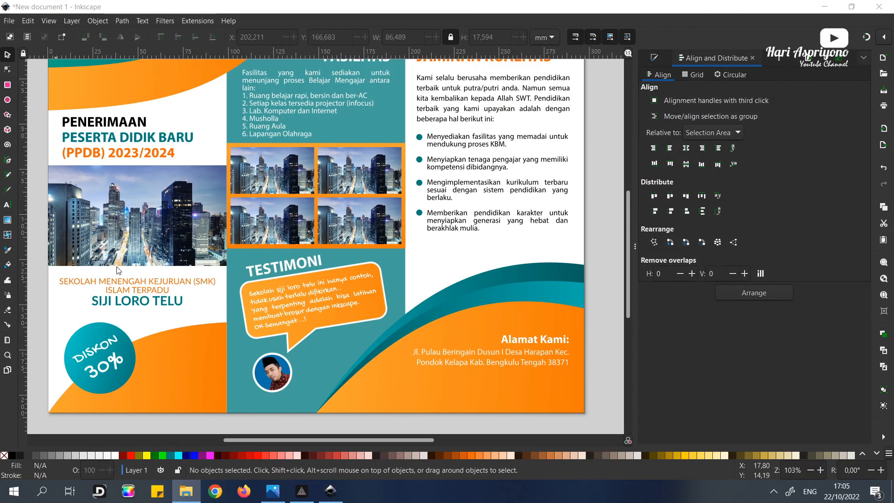
- Switch to File Explorer, open the Img folder and select facebook.png, instagram.png, whatsapp.png and youtube.png
{"action": "left_click", "coordinate": [188, 493]}
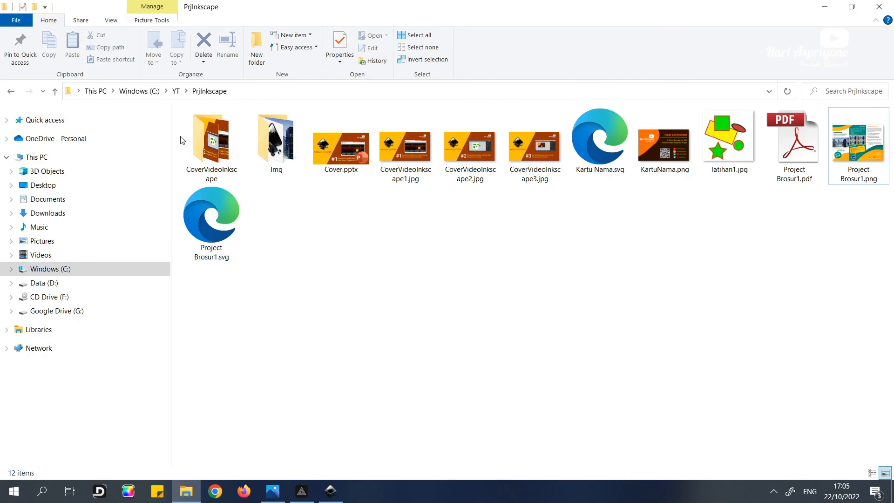
{"action": "double_click", "coordinate": [276, 139]}
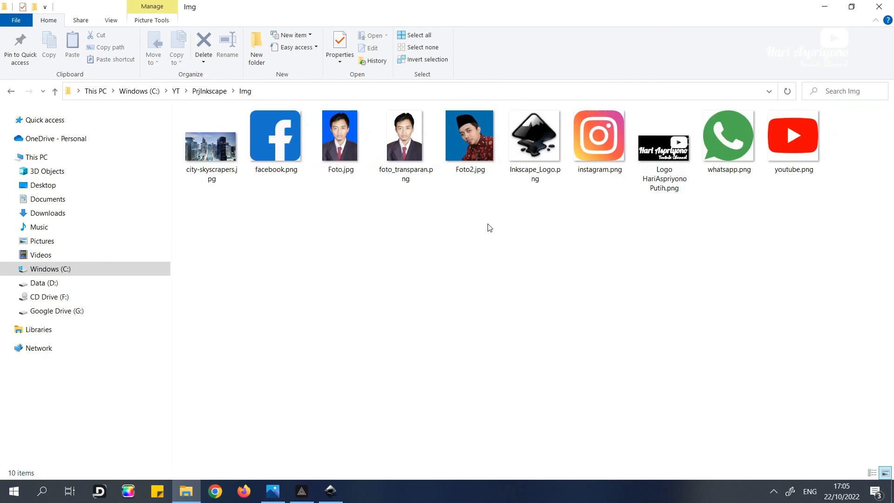
{"action": "left_click", "coordinate": [718, 144]}
{"action": "left_click", "coordinate": [606, 153], "text": "ctrl"}
{"action": "left_click", "coordinate": [283, 150], "text": "ctrl"}
{"action": "left_click", "coordinate": [783, 132], "text": "ctrl"}
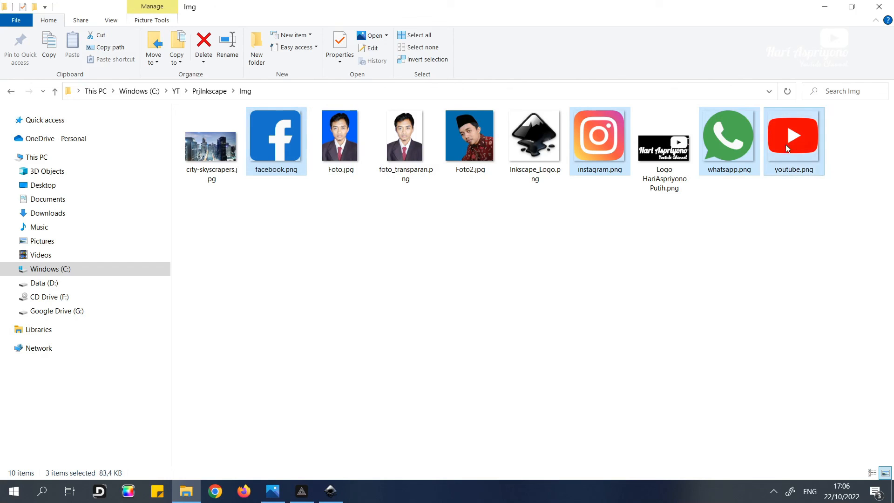
- Place the four selected icon files into the Inkscape brochure as embedded images at the resolution from file
{"action": "left_click_drag", "start_coordinate": [601, 153], "coordinate": [302, 243]}
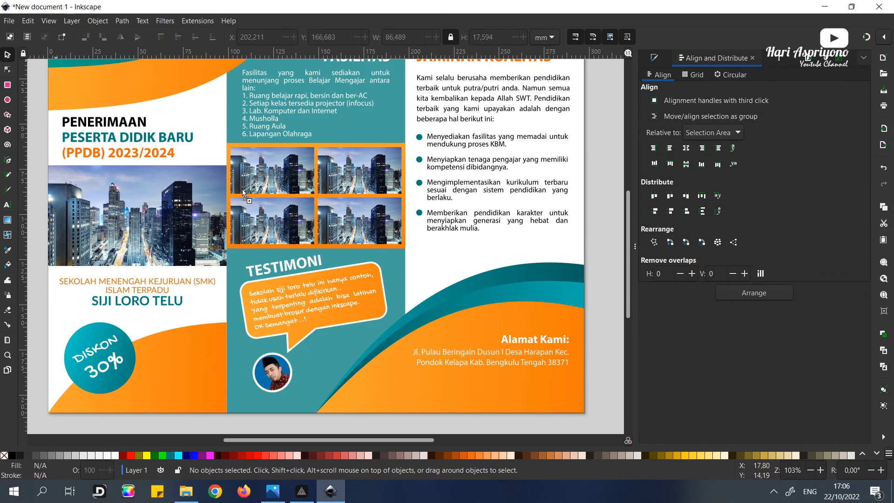
{"action": "left_click_drag", "start_coordinate": [242, 189], "coordinate": [242, 189]}
{"action": "left_click", "coordinate": [236, 208]}
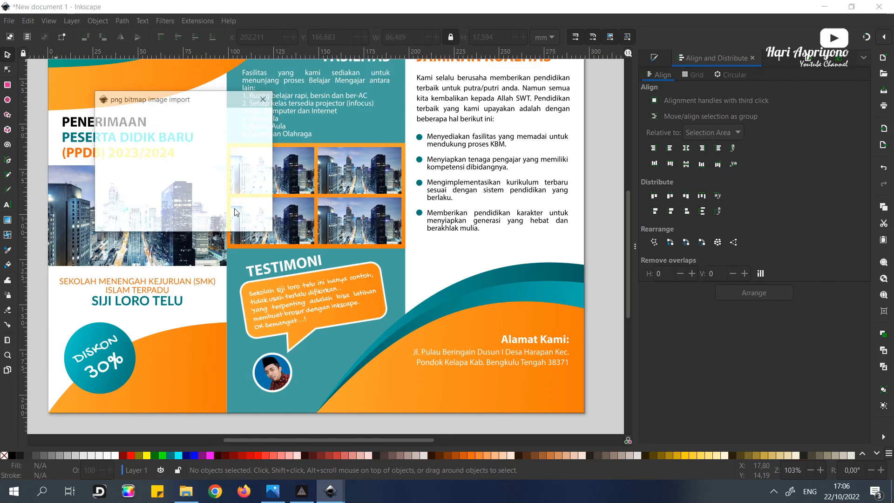
{"action": "left_click", "coordinate": [250, 225]}
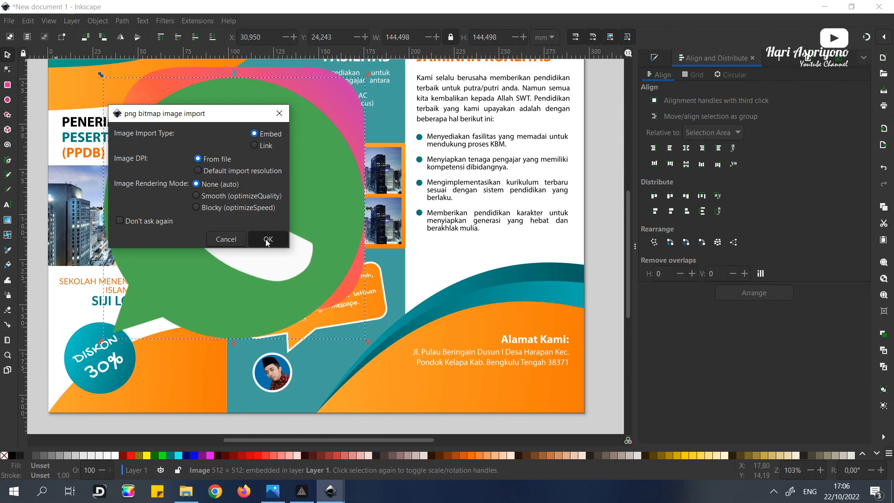
{"action": "left_click", "coordinate": [268, 240]}
{"action": "left_click", "coordinate": [186, 149]}
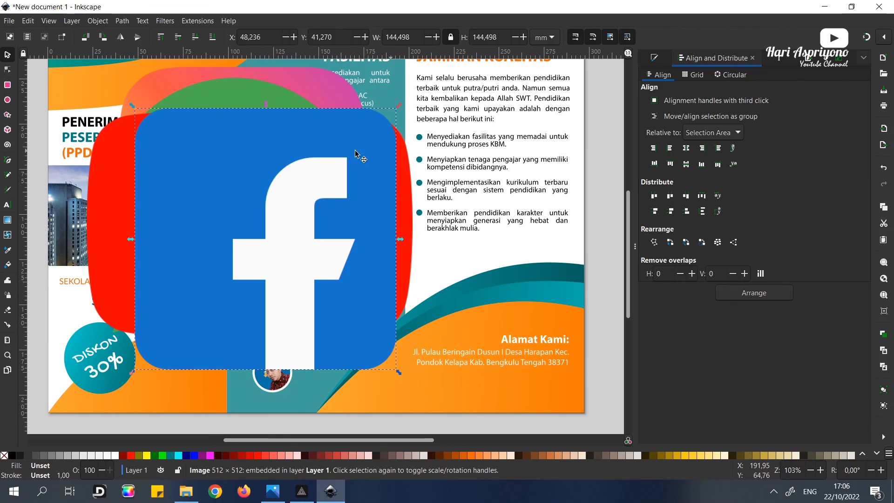
- Resize the Facebook icon to 10 mm and place it on the orange area below the address
{"action": "triple_click", "coordinate": [383, 37]}
{"action": "type", "text": "10"}
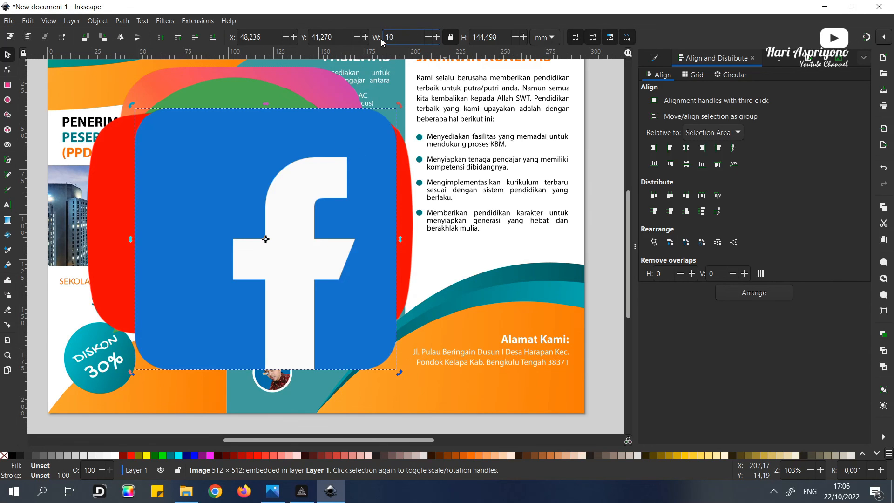
{"action": "key", "text": "Return"}
{"action": "left_click_drag", "start_coordinate": [147, 114], "coordinate": [575, 394]}
- Resize the YouTube icon to 10 mm and place it left of the Facebook icon
{"action": "left_click", "coordinate": [361, 201]}
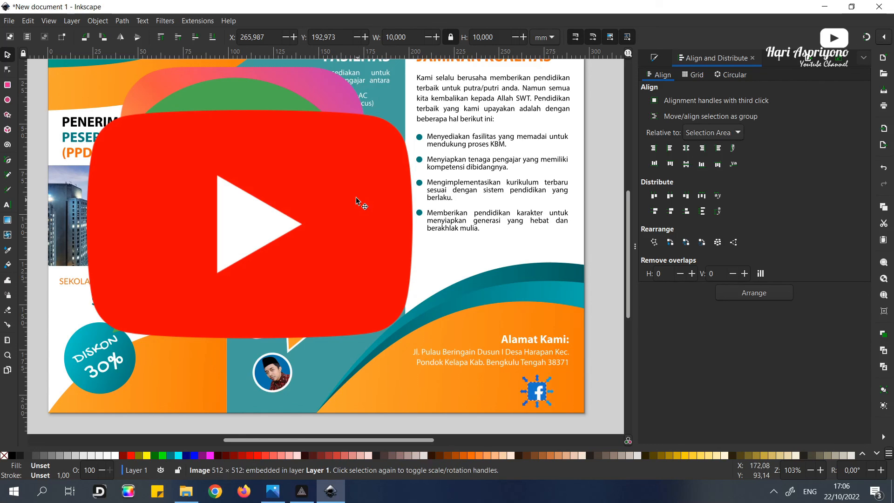
{"action": "left_click_drag", "start_coordinate": [421, 37], "coordinate": [357, 40]}
{"action": "type", "text": "10"}
{"action": "key", "text": "Return"}
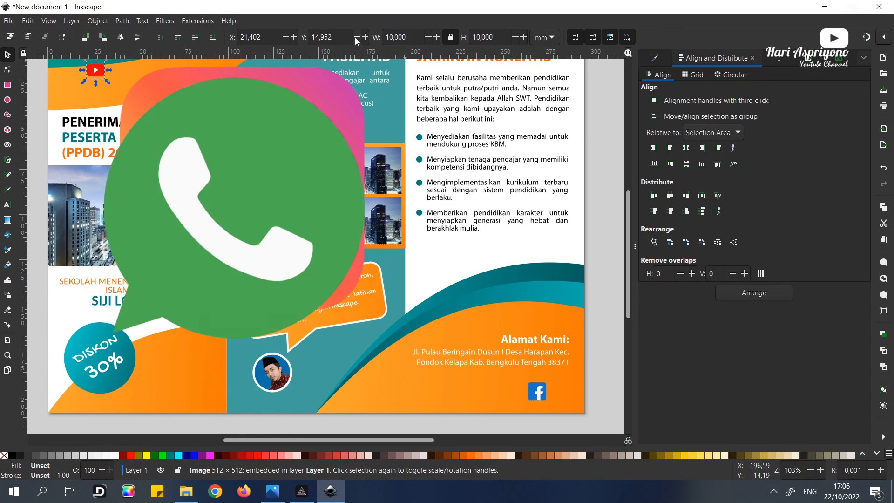
{"action": "left_click_drag", "start_coordinate": [105, 84], "coordinate": [497, 399]}
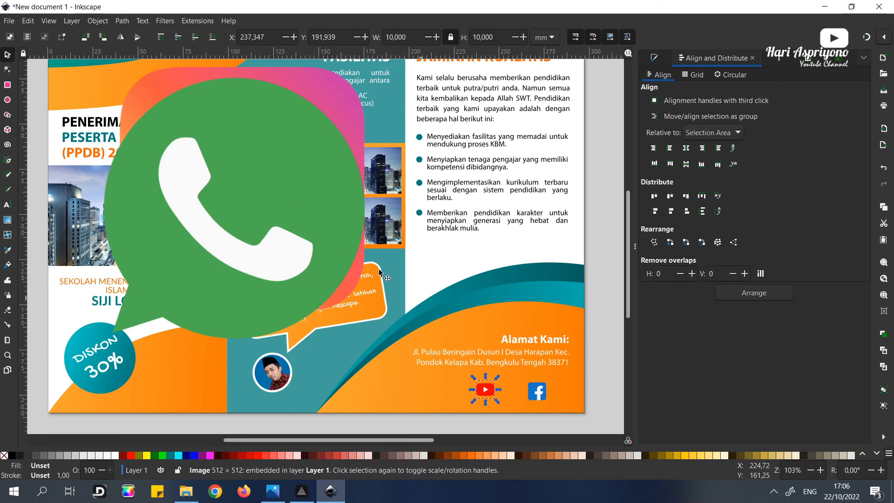
- Resize the WhatsApp icon to 10 mm and place it left of the YouTube icon
{"action": "left_click", "coordinate": [305, 203]}
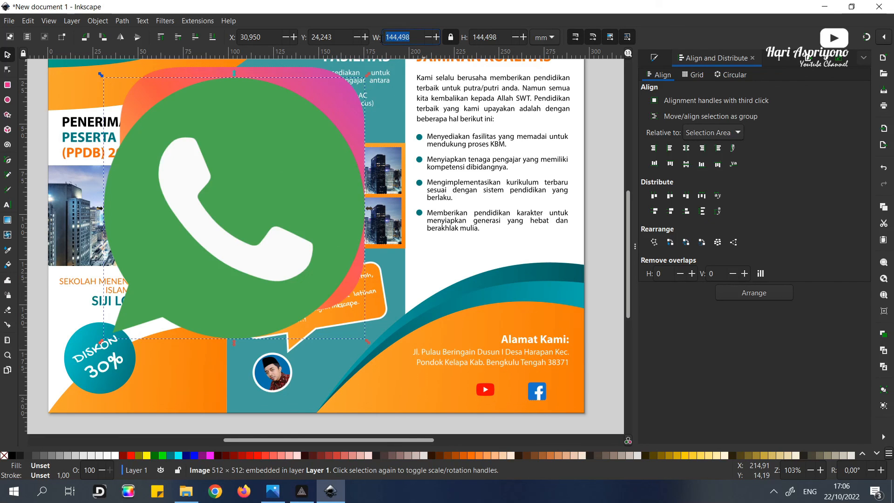
{"action": "type", "text": "10"}
{"action": "key", "text": "Return"}
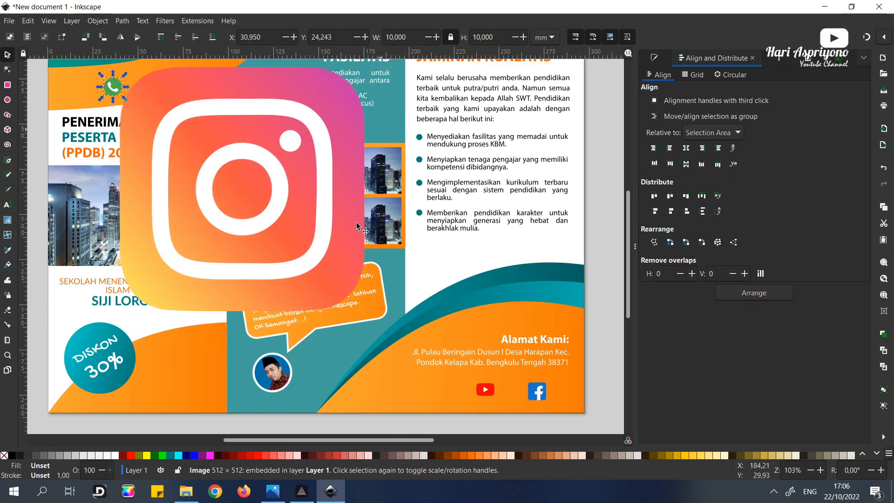
{"action": "left_click_drag", "start_coordinate": [113, 85], "coordinate": [471, 411]}
- Resize the Instagram icon to 10 mm and move it onto the orange area near the start of the address
{"action": "left_click", "coordinate": [320, 152]}
{"action": "left_click", "coordinate": [499, 34]}
{"action": "type", "text": "10"}
{"action": "key", "text": "Return"}
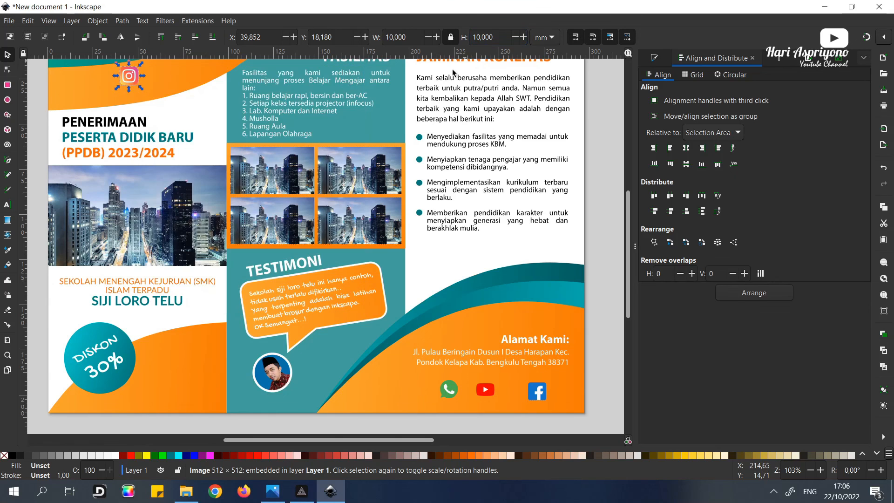
{"action": "left_click_drag", "start_coordinate": [137, 80], "coordinate": [422, 361]}
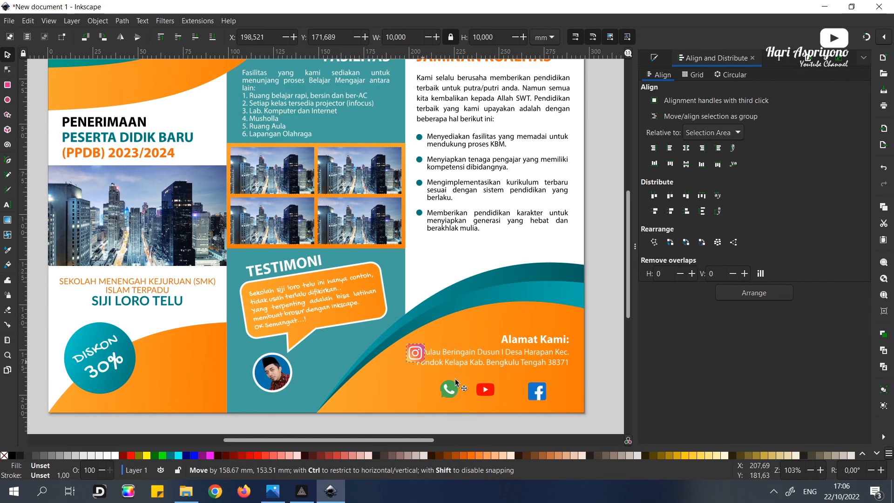
- Arrange the icons in a row as WhatsApp, Instagram, YouTube, Facebook and align their top edges
{"action": "left_click_drag", "start_coordinate": [449, 389], "coordinate": [533, 378]}
{"action": "left_click", "coordinate": [482, 389], "text": "shift"}
{"action": "left_click", "coordinate": [432, 389], "text": "shift"}
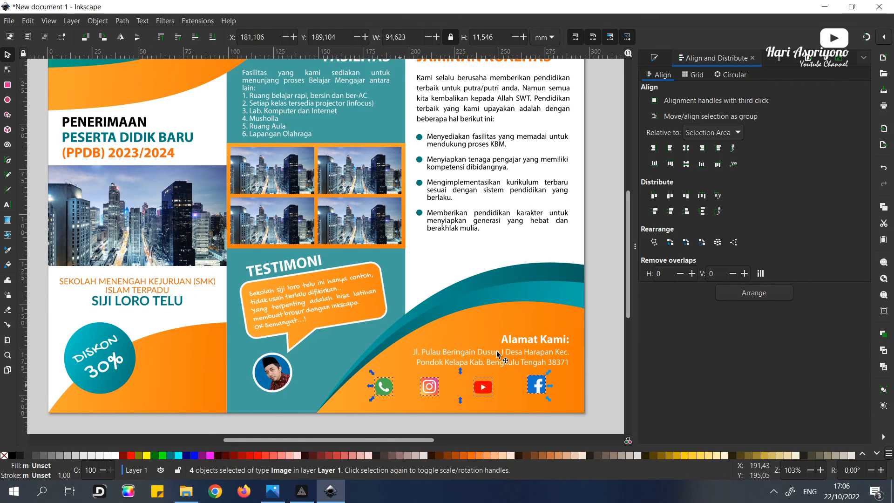
{"action": "left_click", "coordinate": [671, 164]}
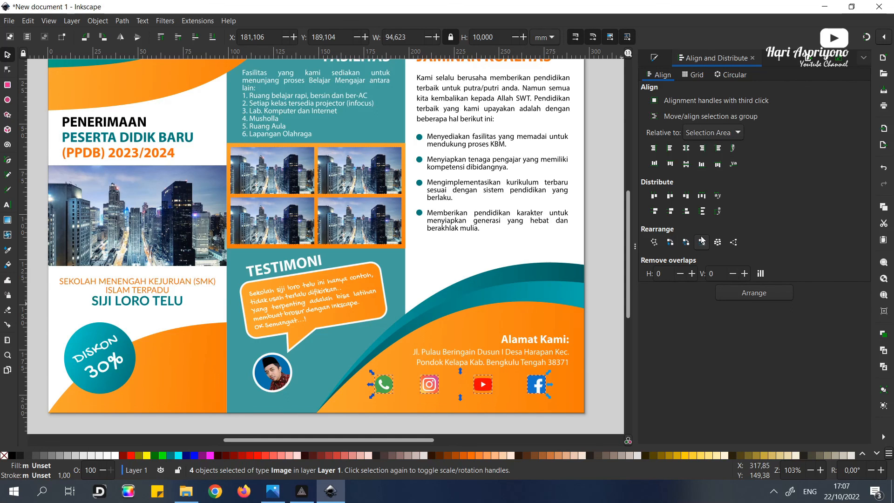
- Distribute the four icons with even horizontal gaps, then move the row about 13 mm right under the address
{"action": "left_click", "coordinate": [702, 196]}
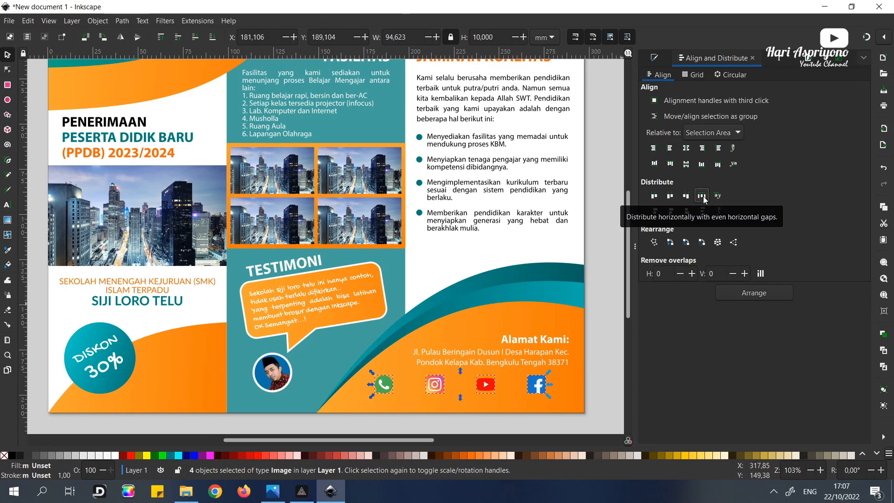
{"action": "left_click_drag", "start_coordinate": [490, 388], "coordinate": [511, 390]}
{"action": "left_click", "coordinate": [609, 389]}
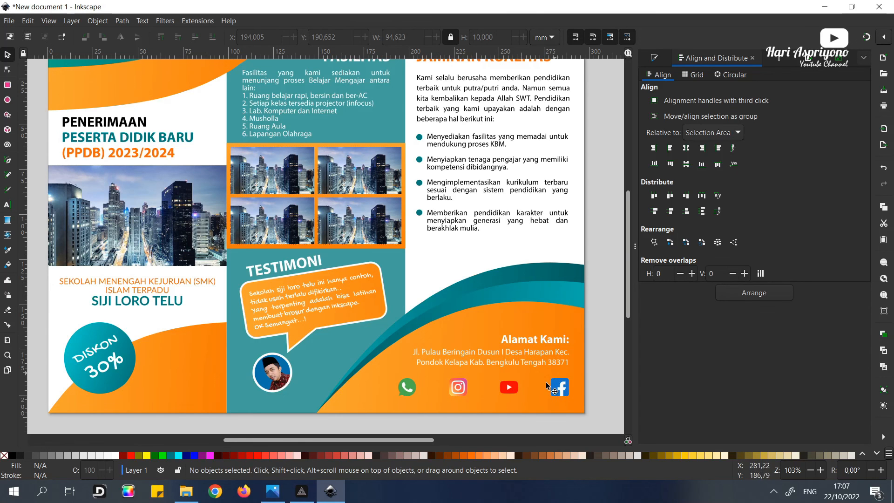
- Save the document as Inkscape SVG in the PrjInkscape folder under the name Brosur PPDB
{"action": "scroll", "coordinate": [487, 355], "scroll_direction": "down", "scroll_amount": 1}
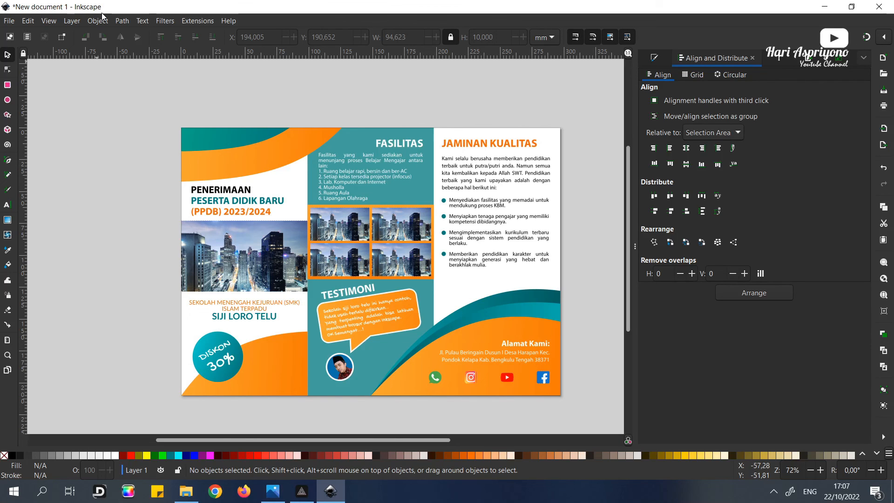
{"action": "left_click", "coordinate": [9, 21]}
{"action": "left_click", "coordinate": [38, 116]}
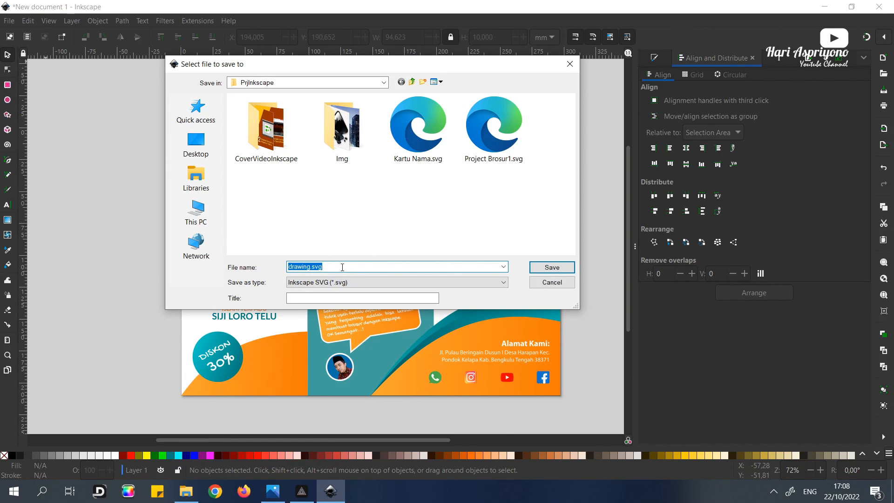
{"action": "type", "text": "Brosur PPDB"}
{"action": "key", "text": "Return"}
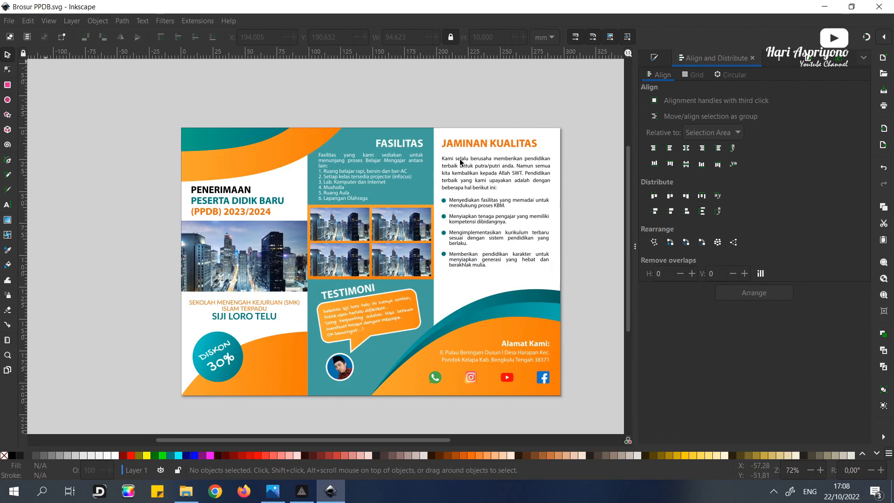
- Export the page as the JPEG file Brosur PPDB.jpg to the Desktop
{"action": "left_click", "coordinate": [8, 21]}
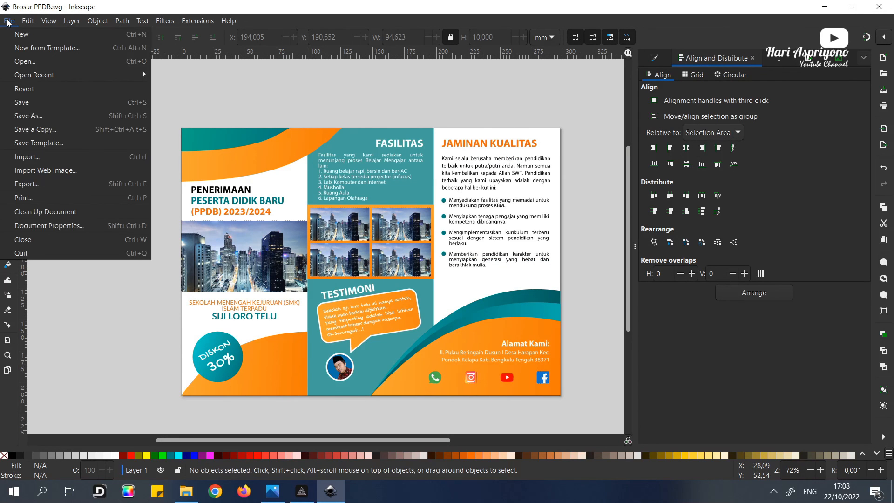
{"action": "left_click", "coordinate": [26, 183]}
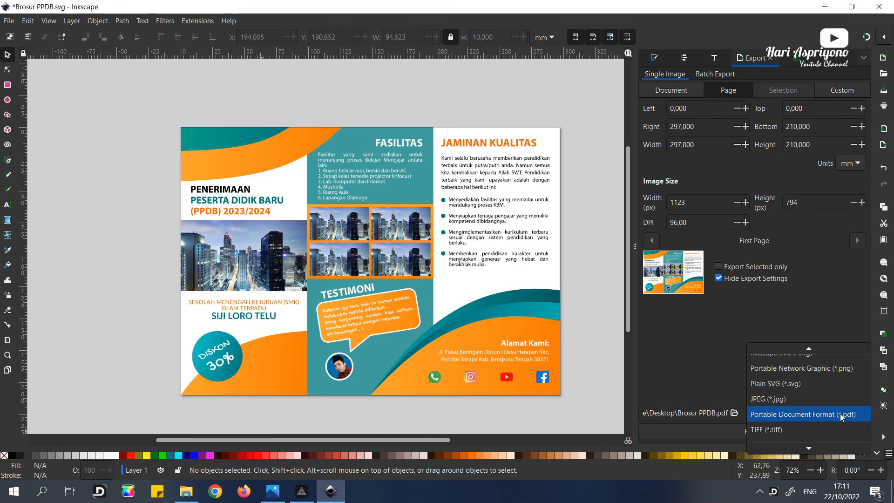
{"action": "left_click", "coordinate": [772, 398]}
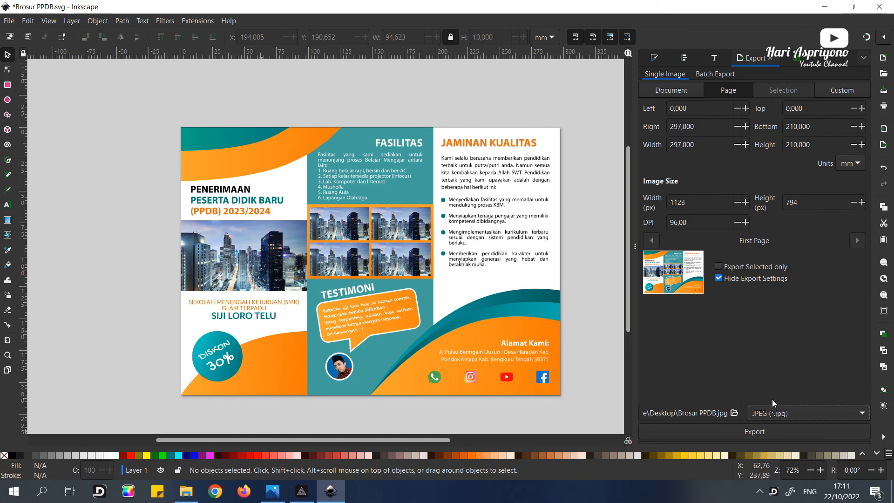
{"action": "left_click", "coordinate": [761, 432]}
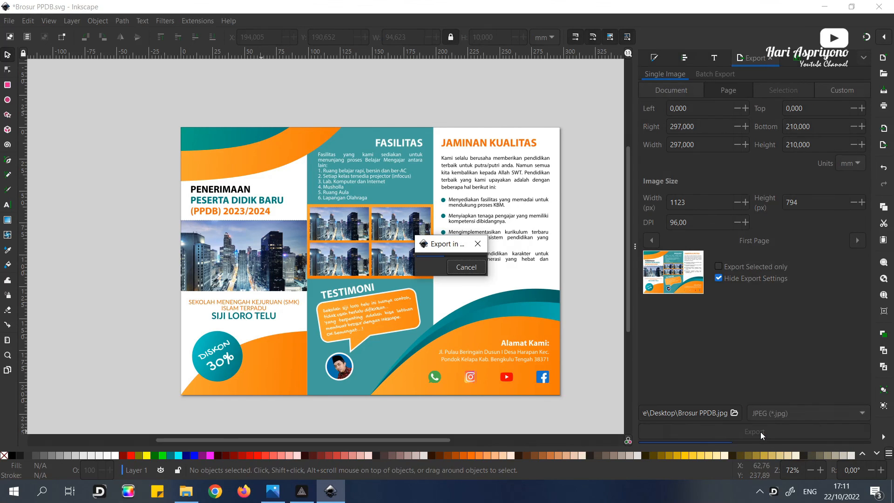
- Switch to File Explorer, open Brosur PPDB.jpg from the Desktop folder and examine the exported brochure full screen
{"action": "left_click", "coordinate": [185, 492]}
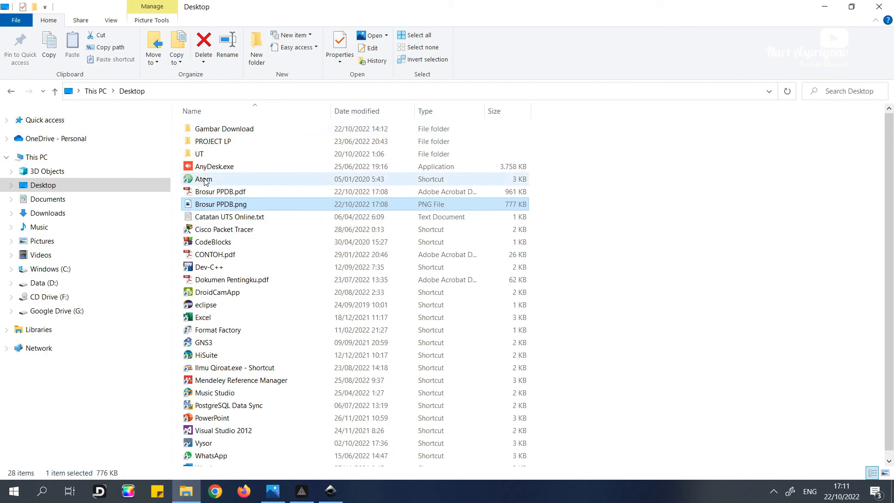
{"action": "left_click", "coordinate": [11, 92]}
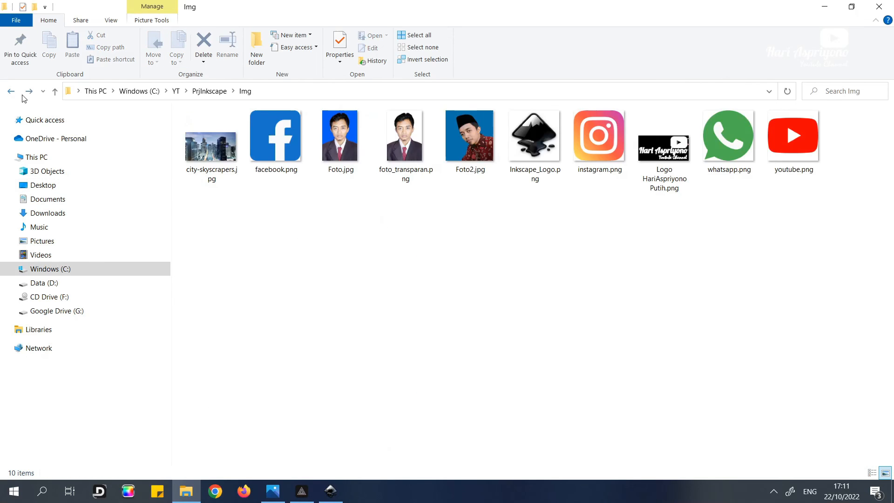
{"action": "left_click", "coordinate": [29, 91]}
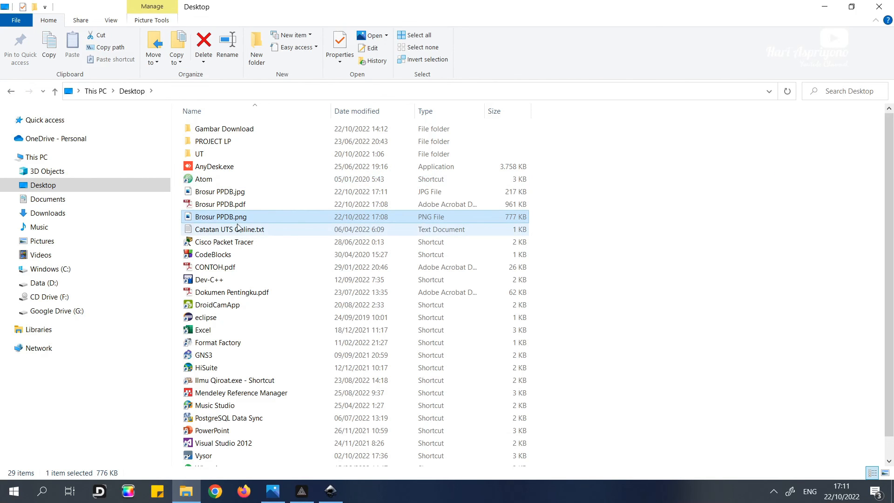
{"action": "left_click", "coordinate": [239, 193]}
{"action": "key", "text": "Return"}
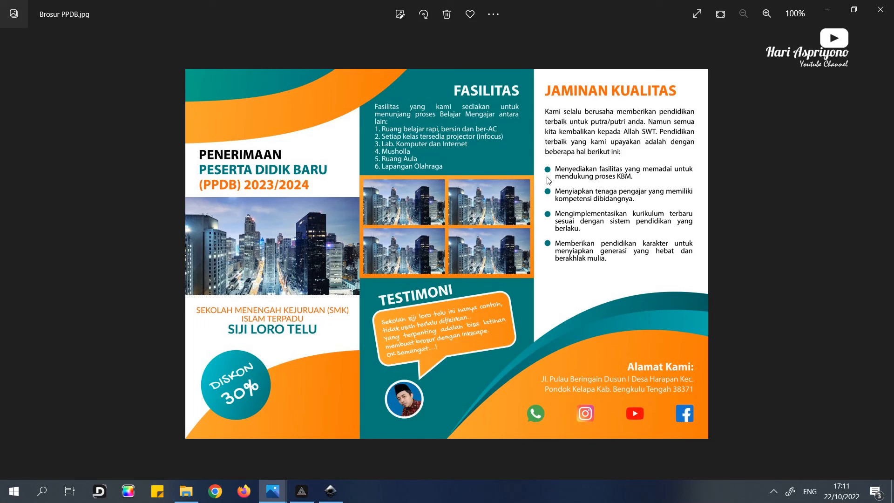
{"action": "left_click", "coordinate": [697, 13]}
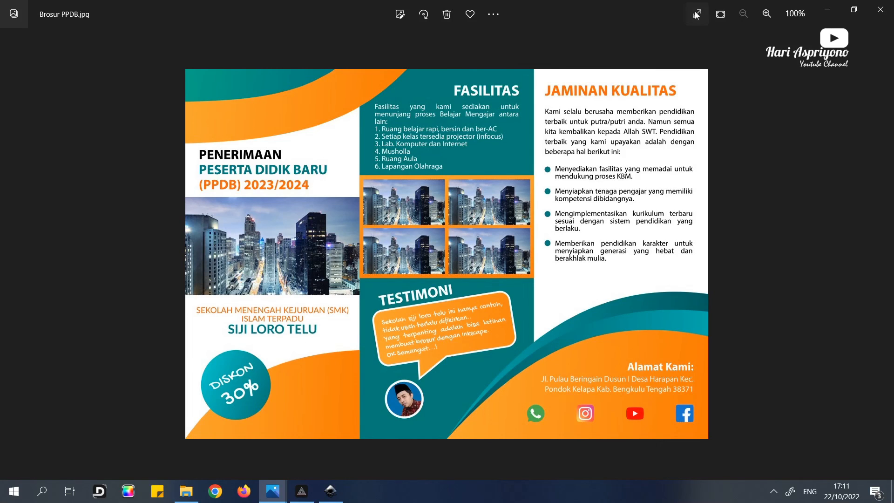